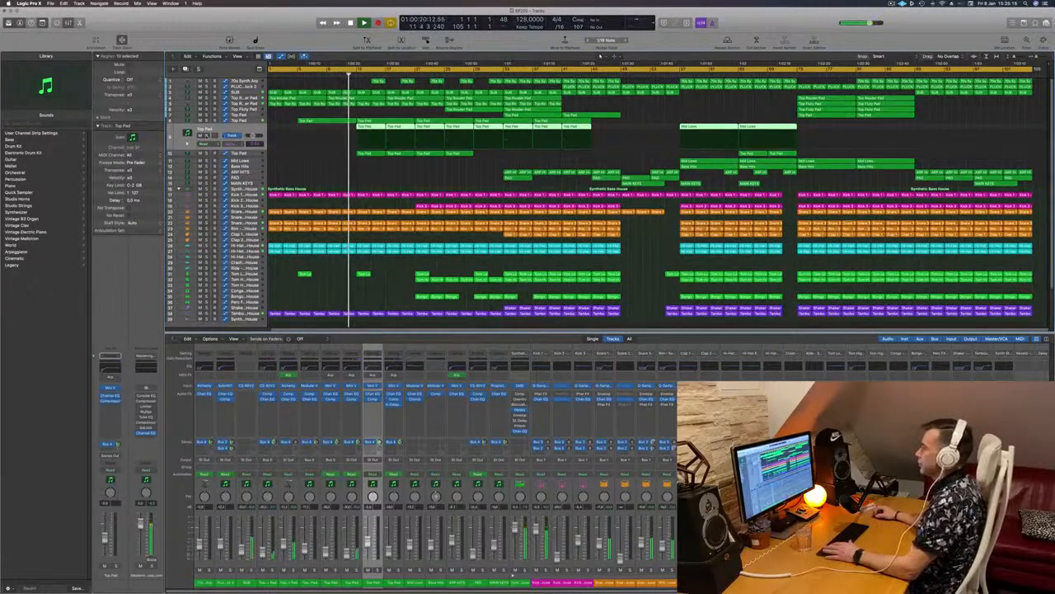
Step: Audition Top Pad tracks 9 and 10 one after the other in solo, returning to the full mix after each
key(s)
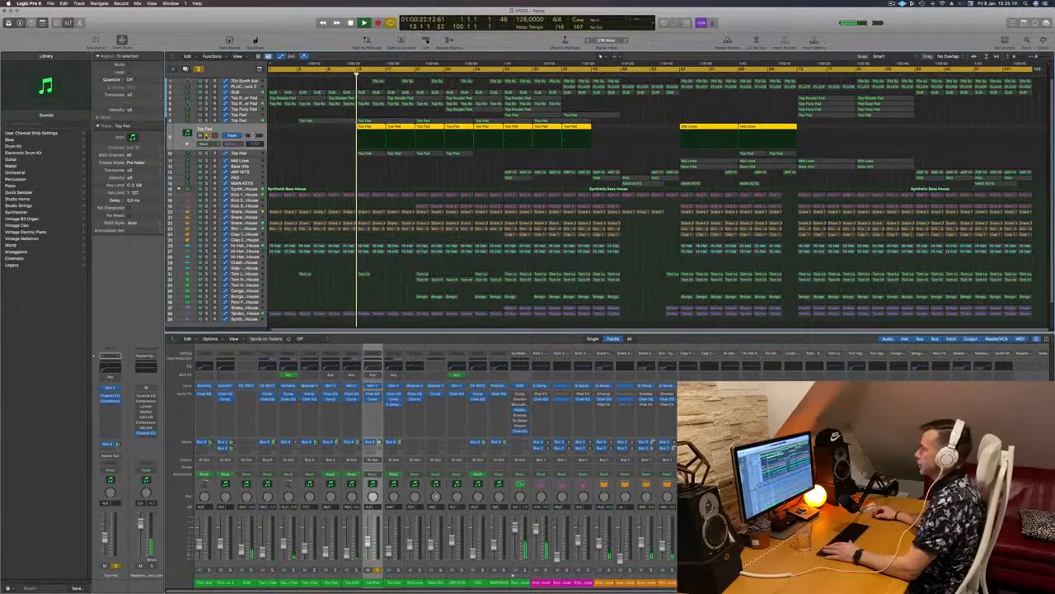
click(207, 136)
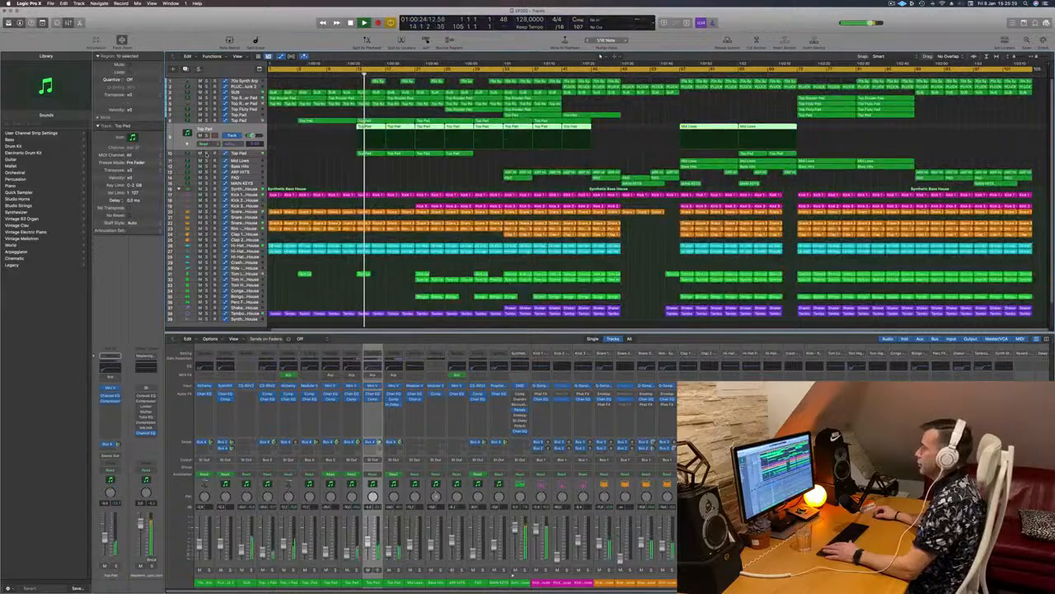
click(207, 154)
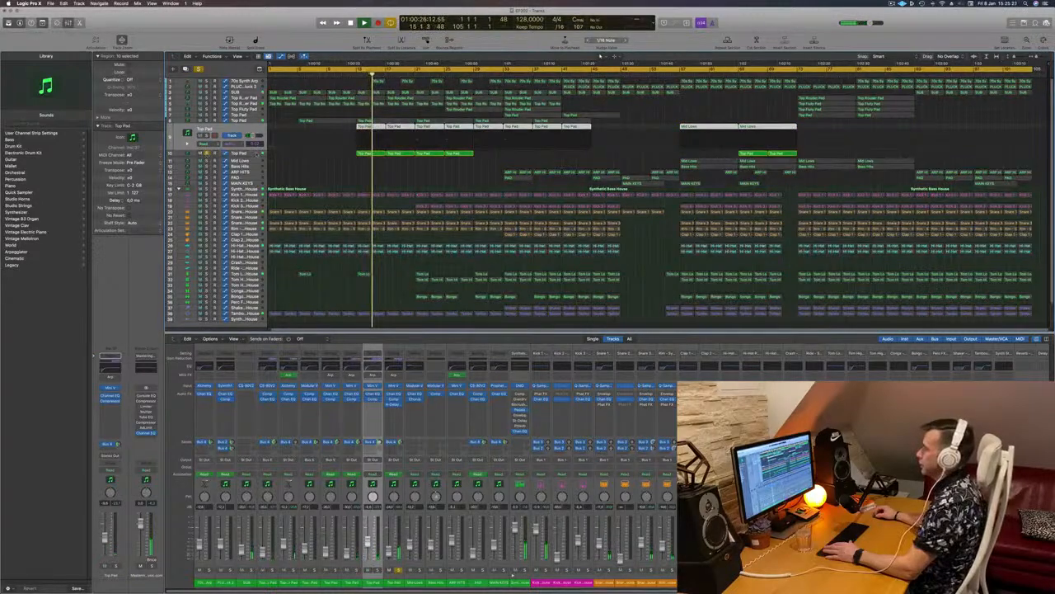
click(257, 154)
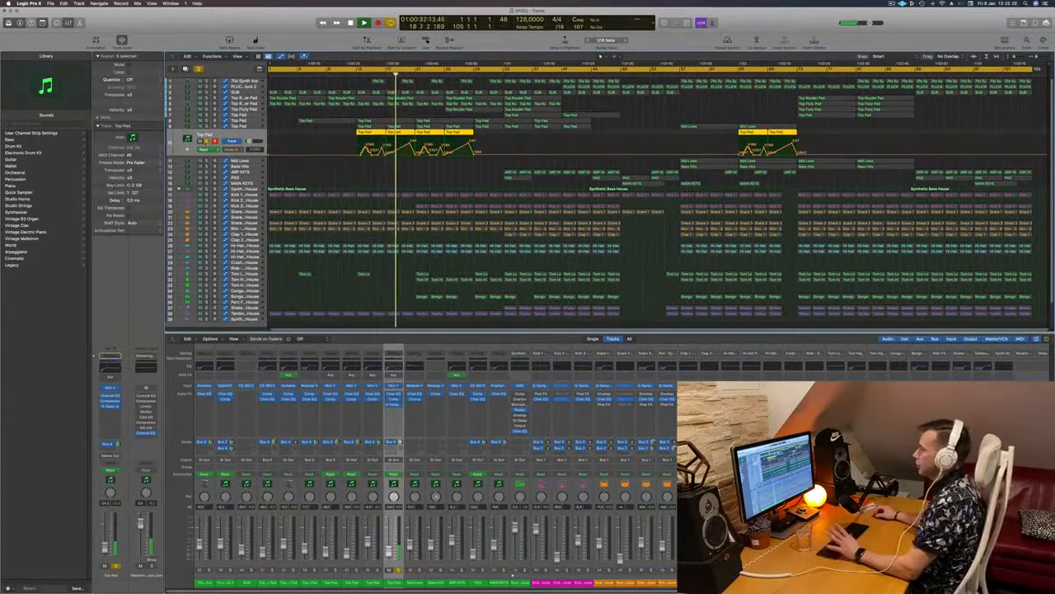
click(206, 141)
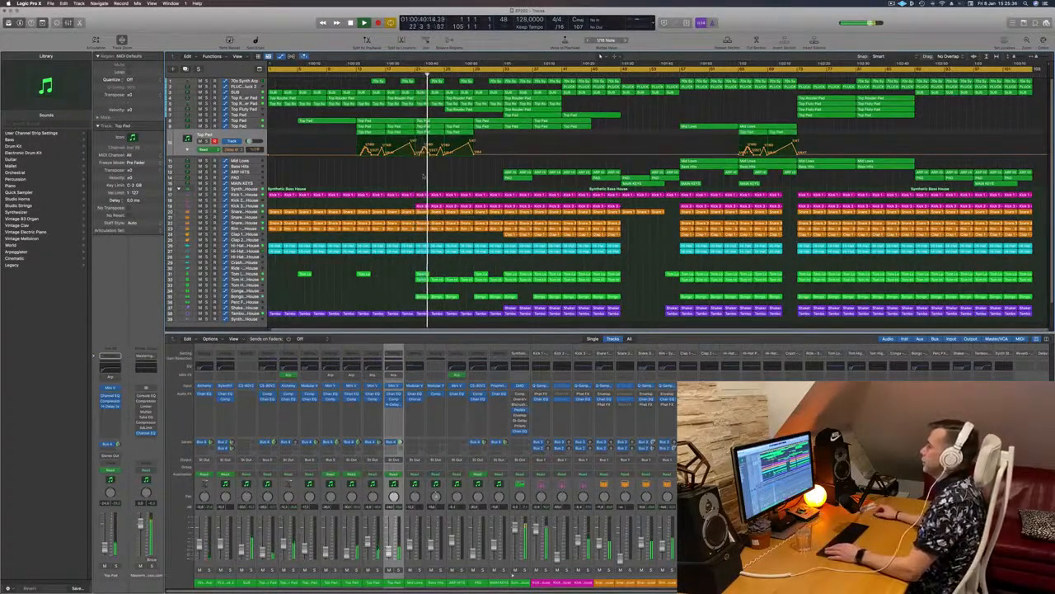
Step: Briefly solo the second visible kick layer, Kick 3, and clear the region selection
click(234, 206)
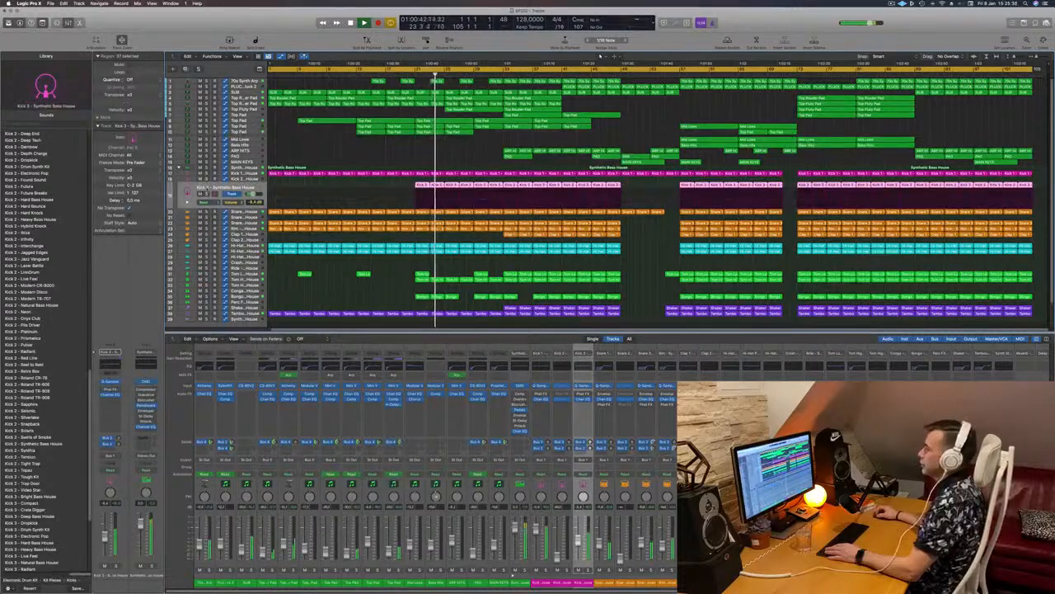
click(207, 194)
click(206, 194)
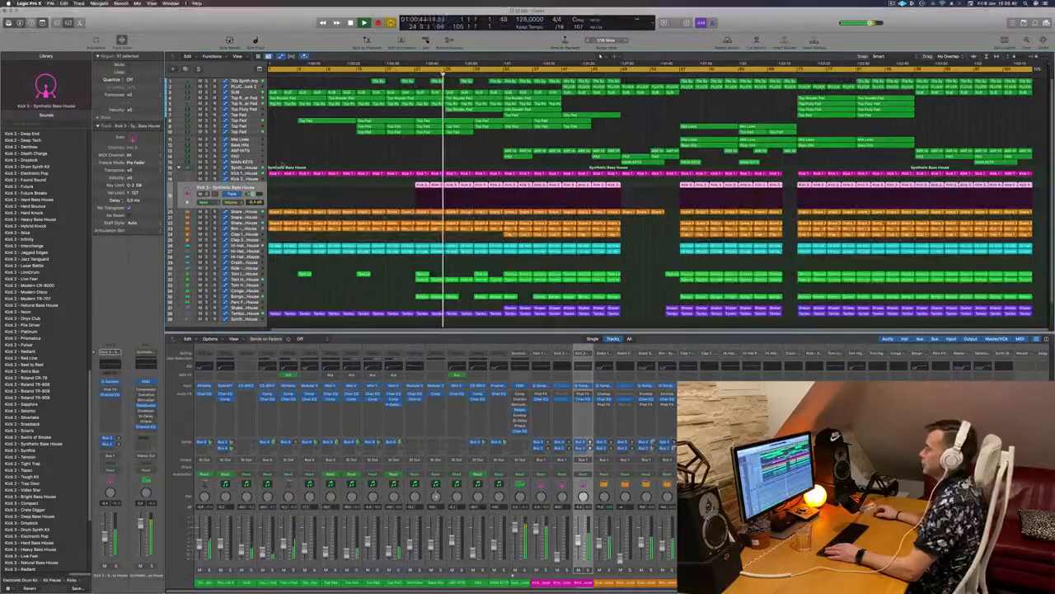
click(395, 148)
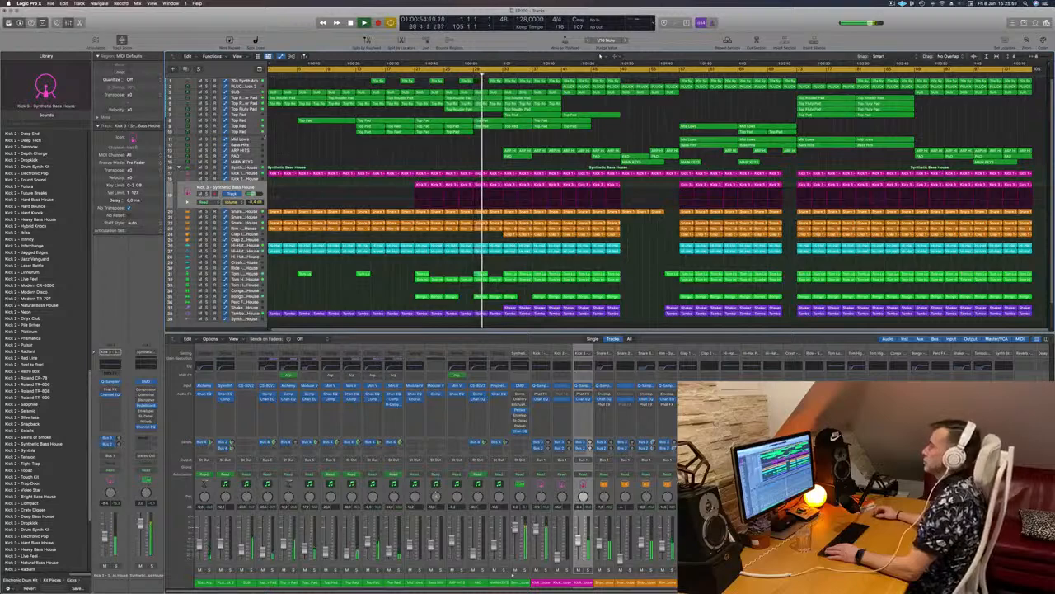
Step: Select Top Pad track 10 and reveal its additional delay automation lane for inspection
click(257, 132)
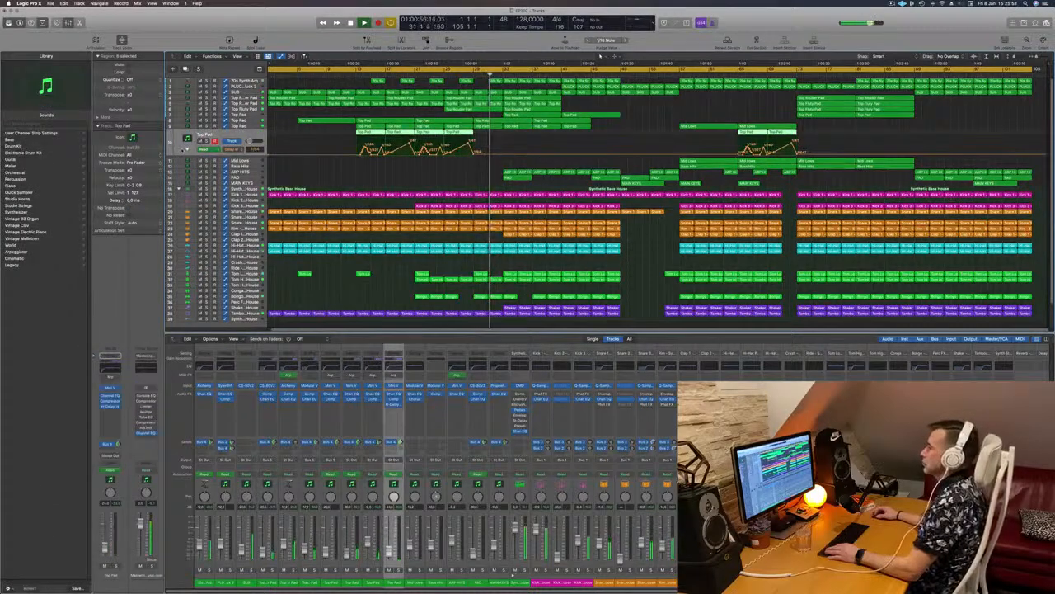
click(188, 149)
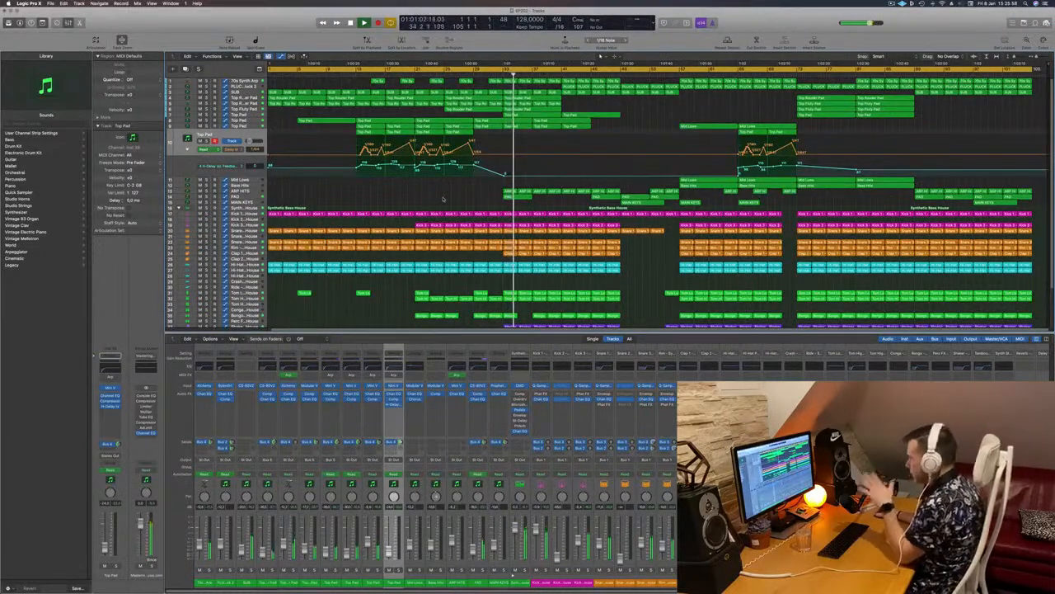
mouse_move(504, 174)
mouse_down()
mouse_move(504, 164)
mouse_move(505, 175)
mouse_up()
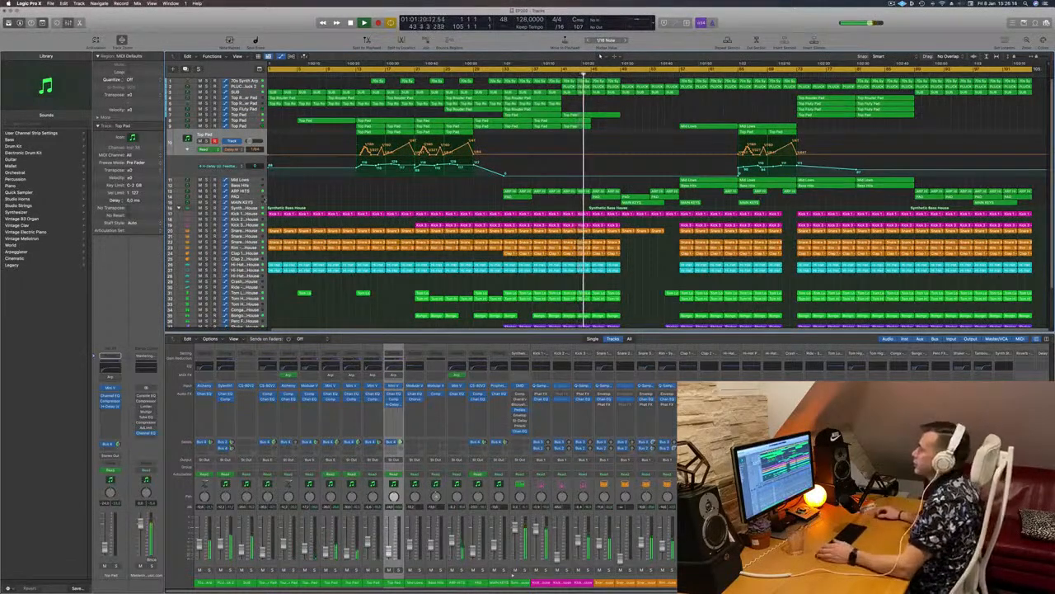
Step: Step down through the tracks to inspect PAD and MAIN KEYS during playback, and clear the region selection
key(Down)
key(Down)
key(Down)
key(Down)
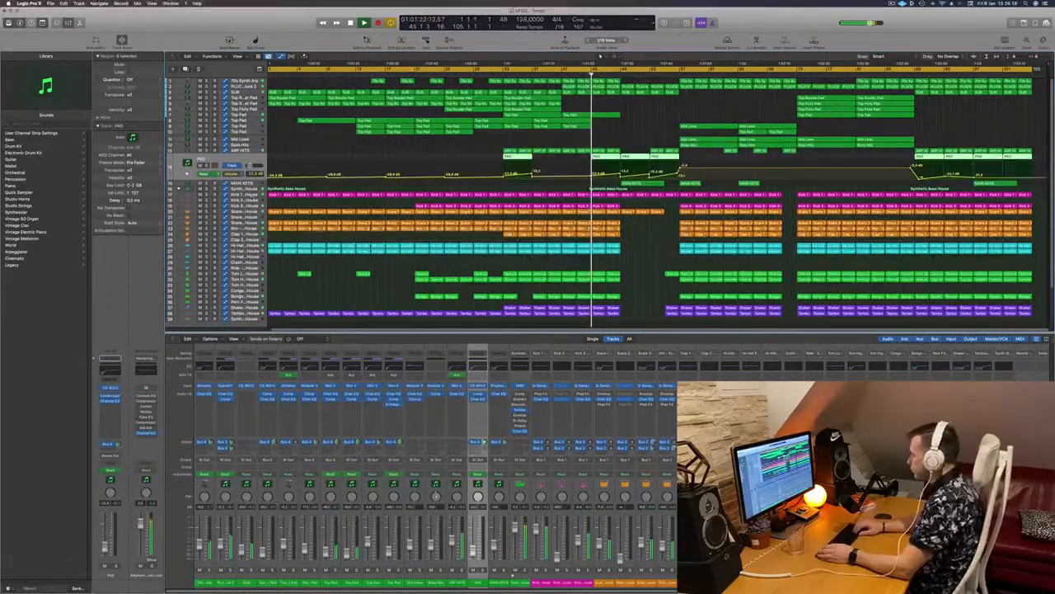
key(Down)
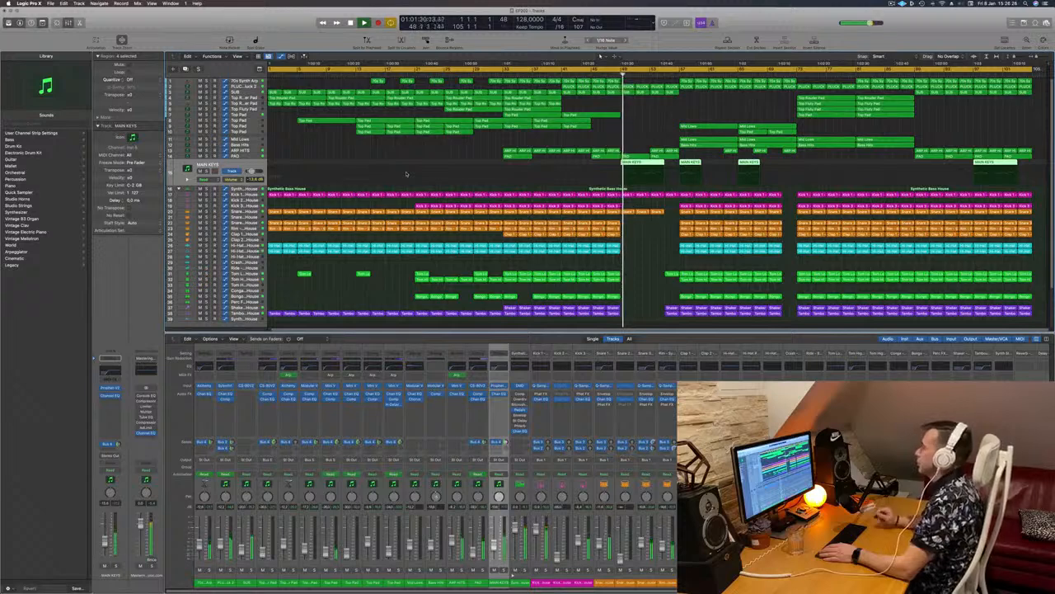
click(668, 122)
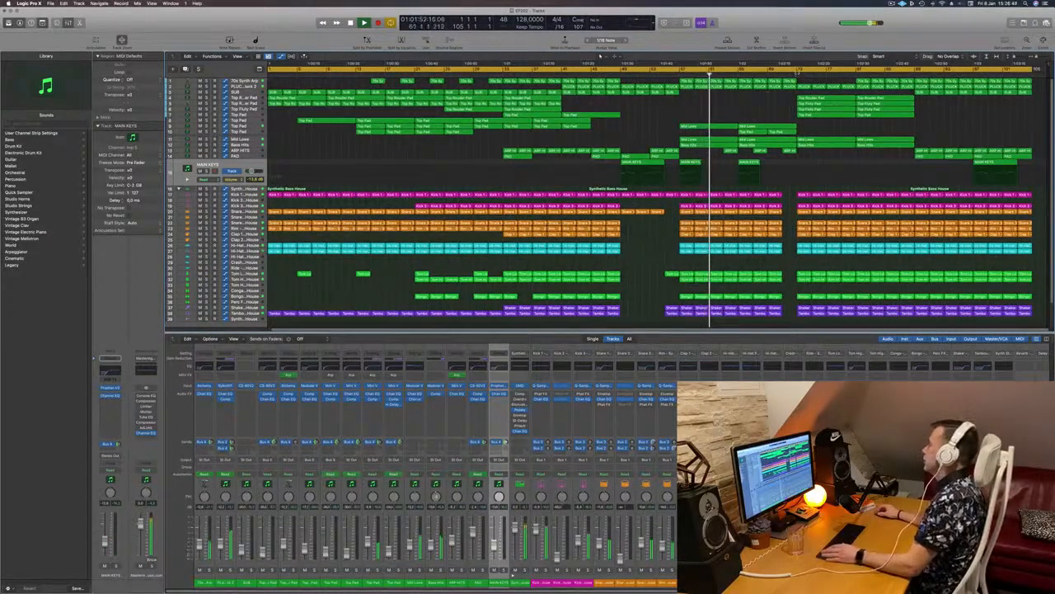
Step: Move playback to bar 73 and set the cycle range to bars 73 to 89
click(798, 71)
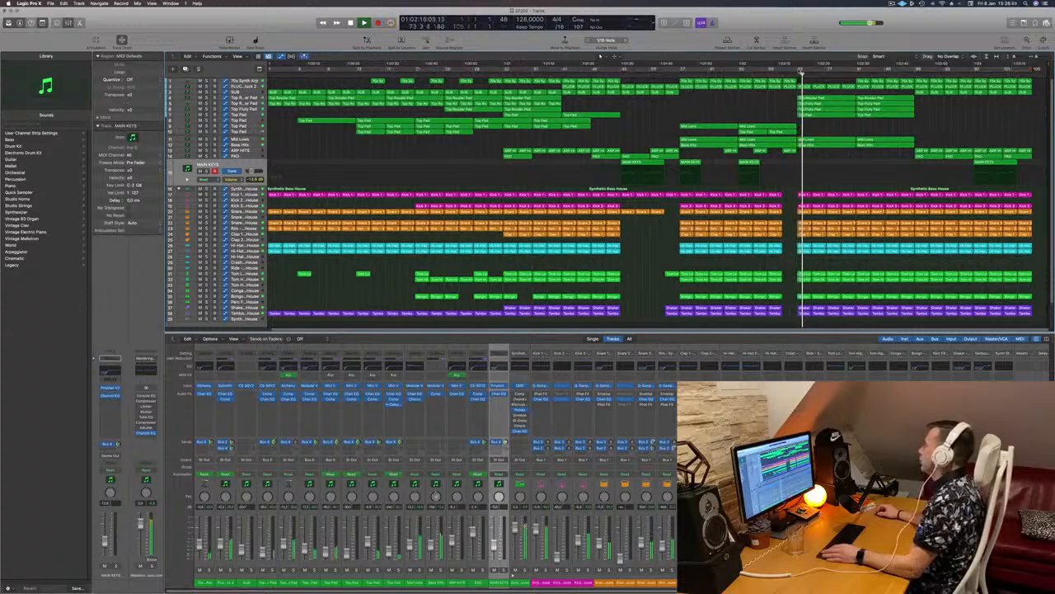
drag(843, 71, 914, 71)
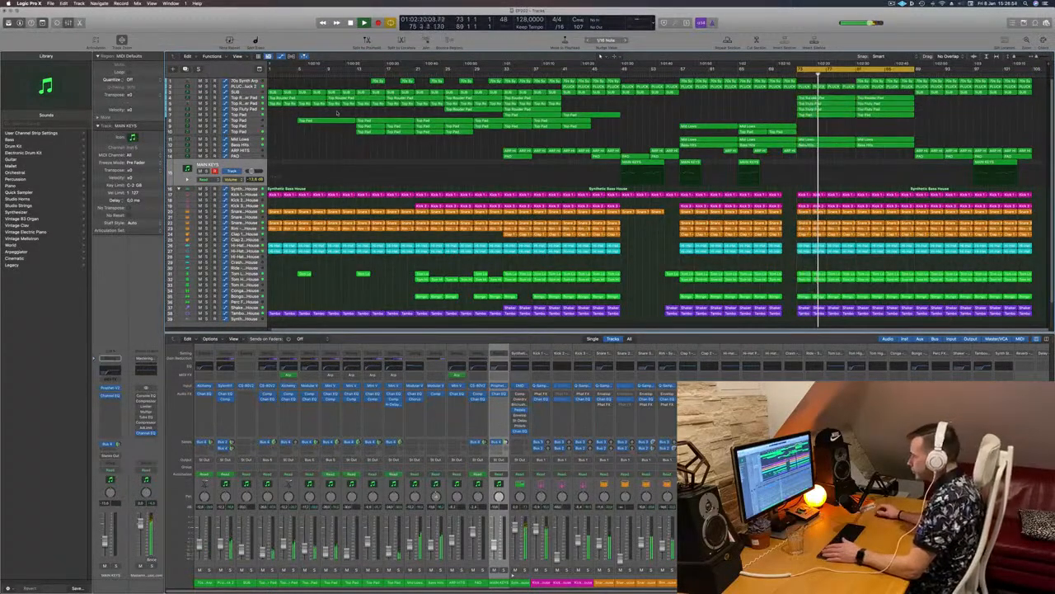
Step: Step through the tracks from SUB to Top Fluty Pad to review the layers playing in the cycled section
click(253, 92)
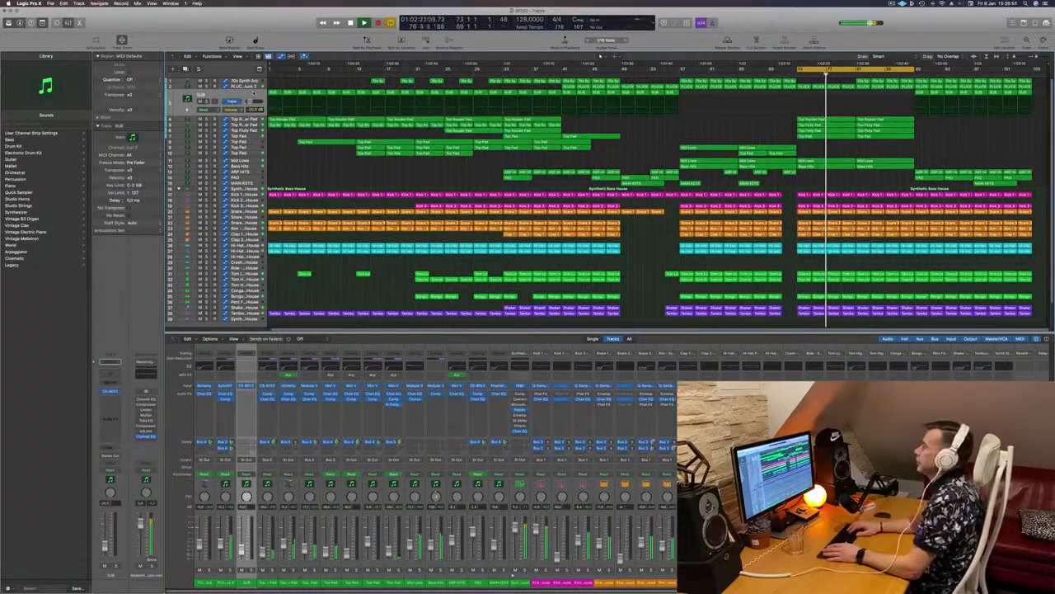
key(Down)
key(Down)
key(Up)
key(Up)
key(Up)
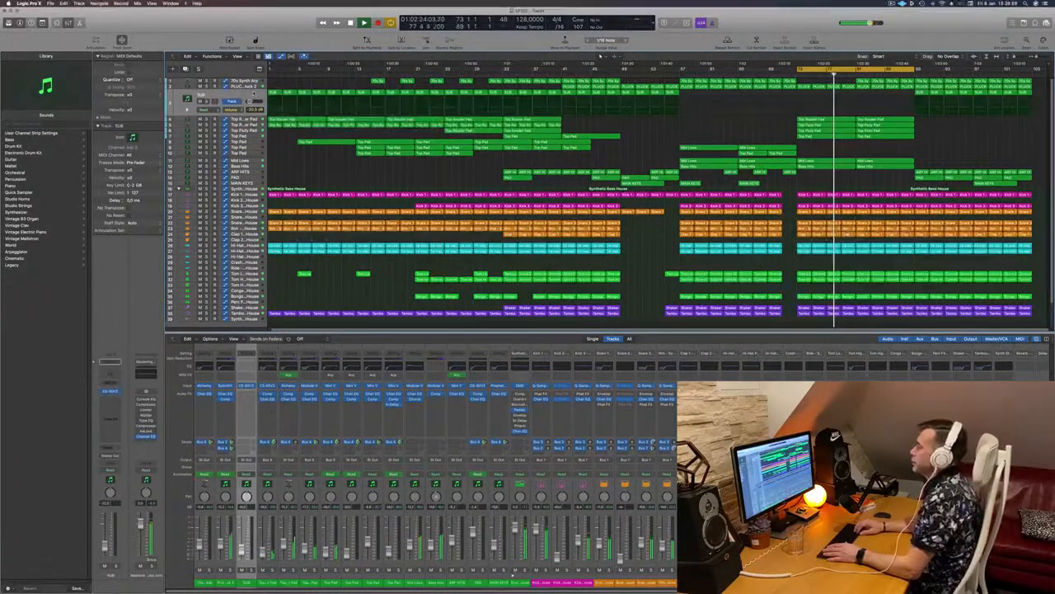
key(Down)
key(Down)
key(Down)
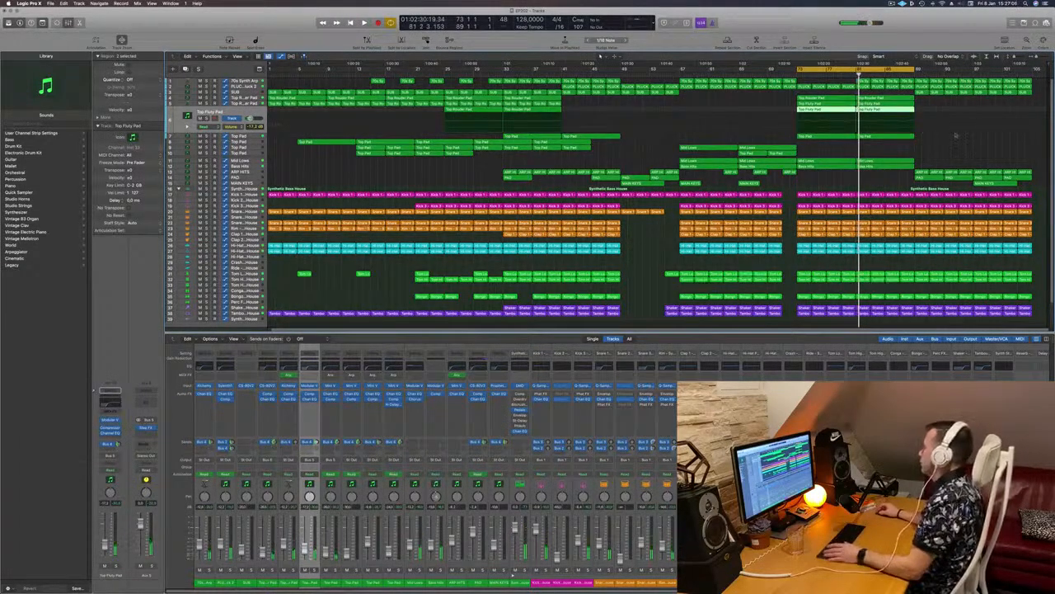
Step: Delete all regions from bar 89 to the end of the arrangement on every track
drag(1038, 82, 924, 325)
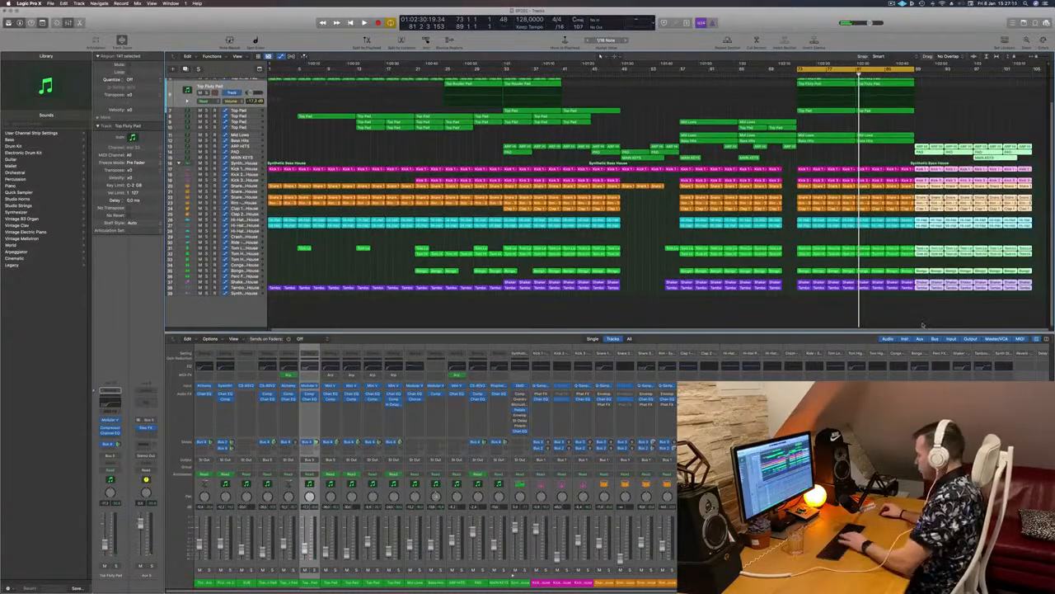
key(Delete)
scroll(940, 206, up, 3)
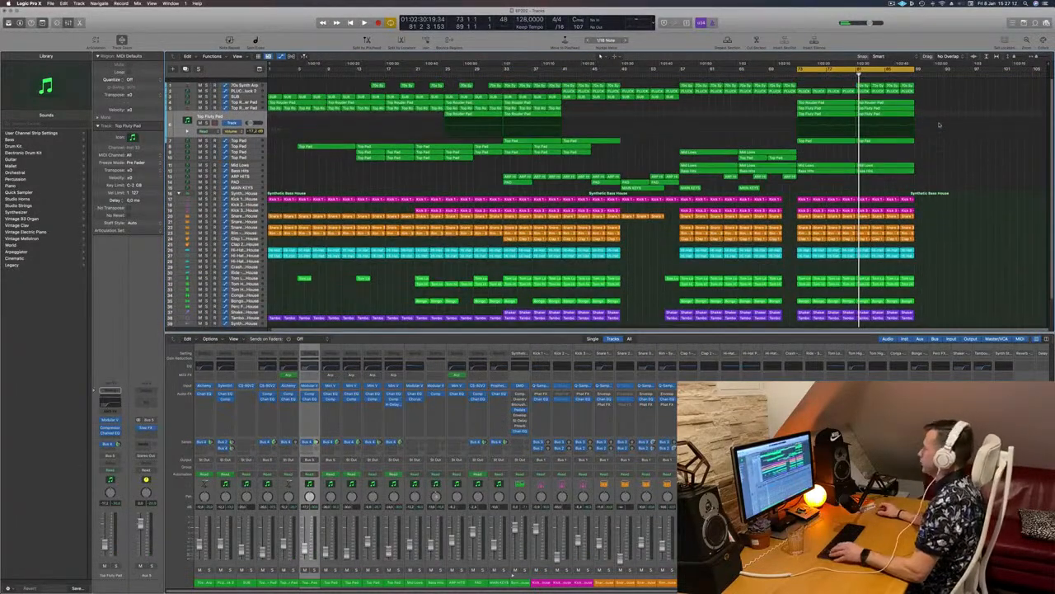
Step: Fill bars 89 to 121 with two repeats of the bars 73 to 89 section, resume playback and clear the selection
key(super+z)
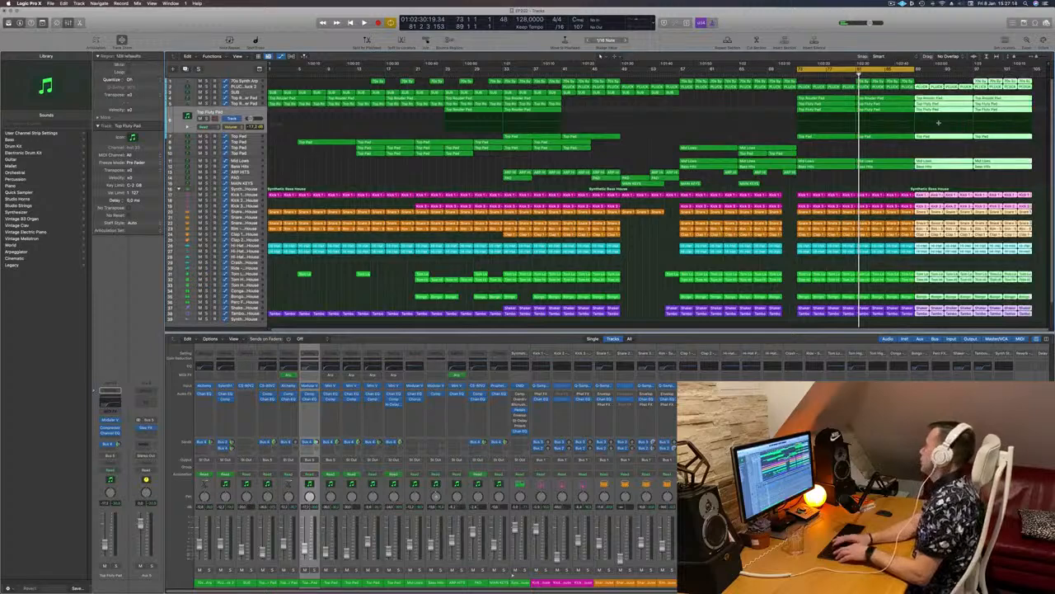
scroll(877, 151, down, 2)
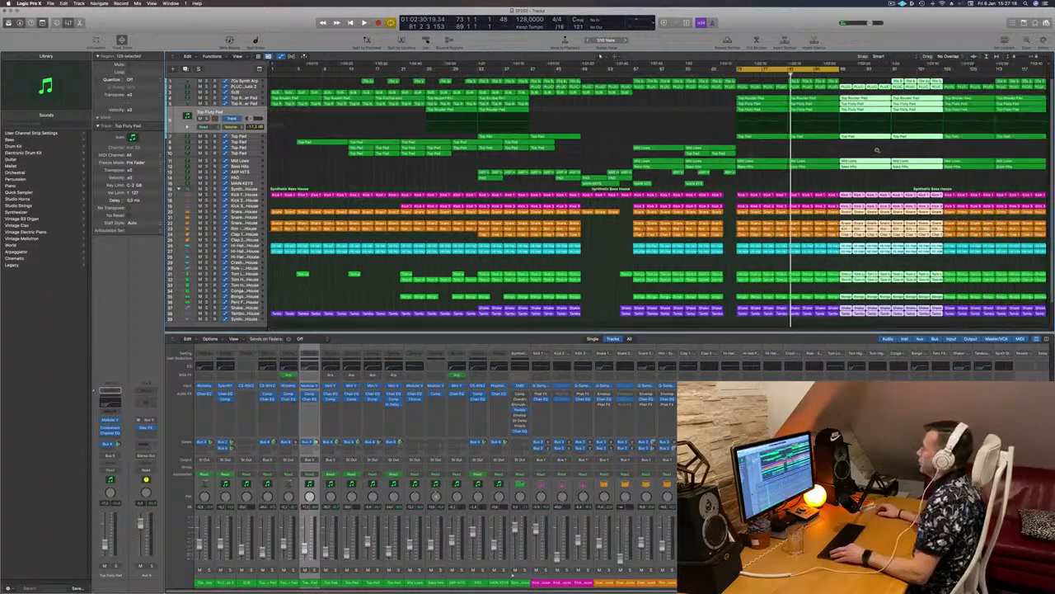
key(space)
click(762, 154)
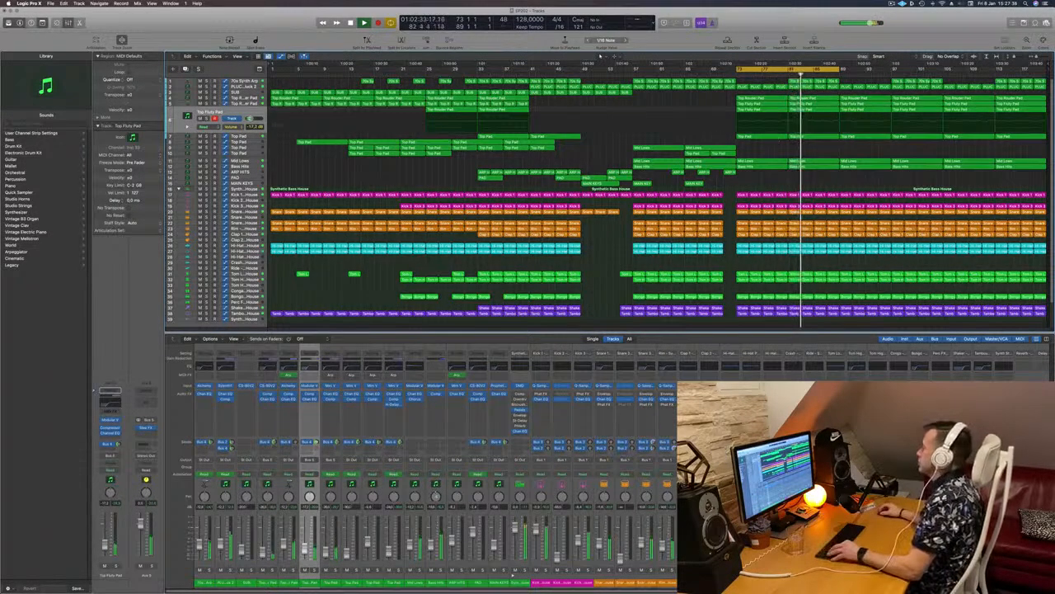
Step: Set the cycle range to bars 89 to 105 and play the section from its start
drag(847, 69, 918, 71)
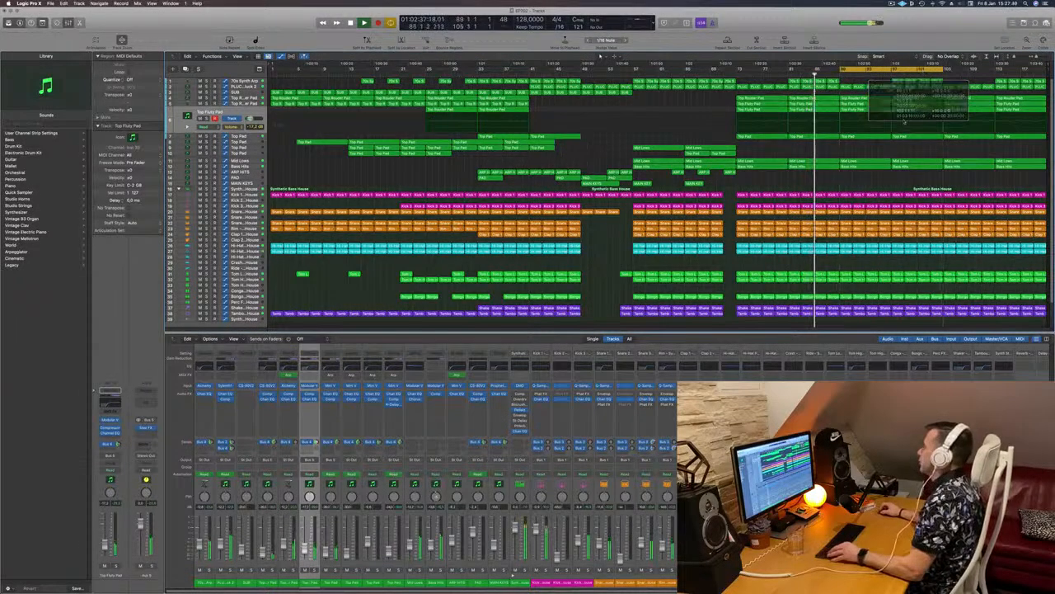
key(space)
key(space)
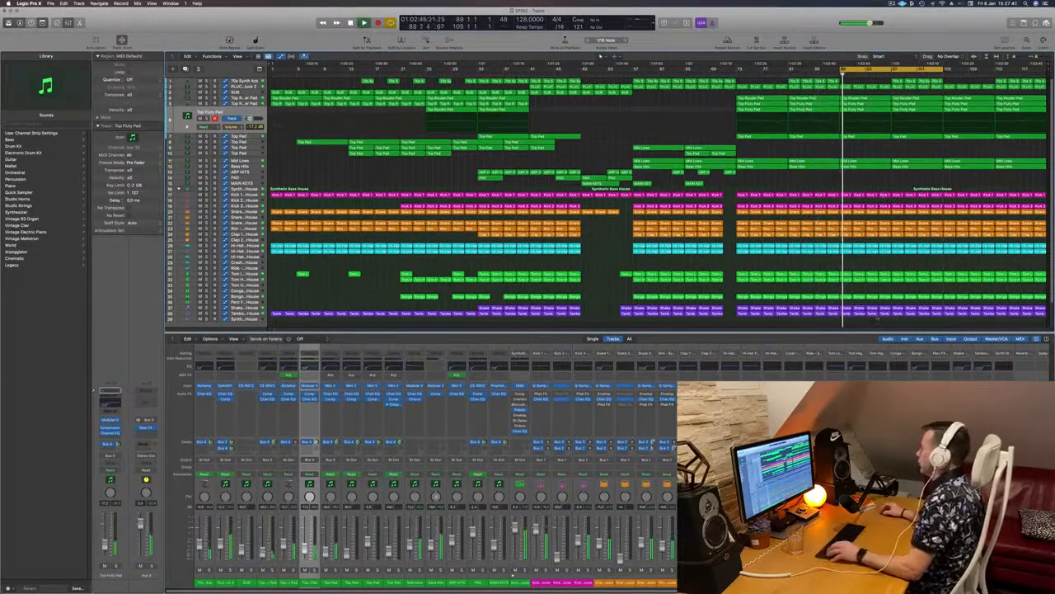
key(space)
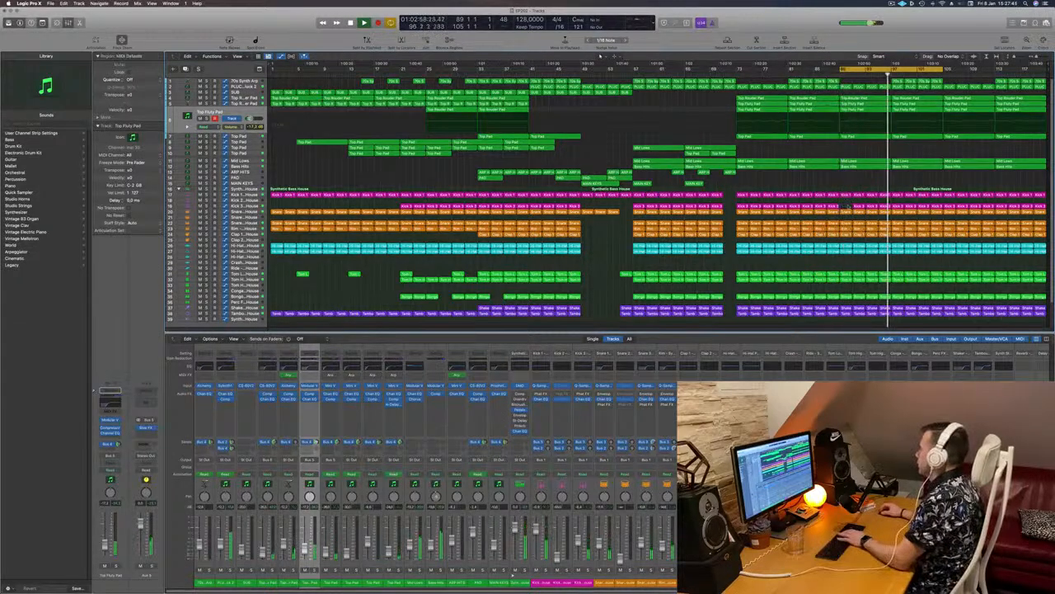
Step: Remove the Kick 3 and other selected percussion regions in bars 89 to 97 to thin out the section's start
click(866, 206)
drag(875, 206, 886, 206)
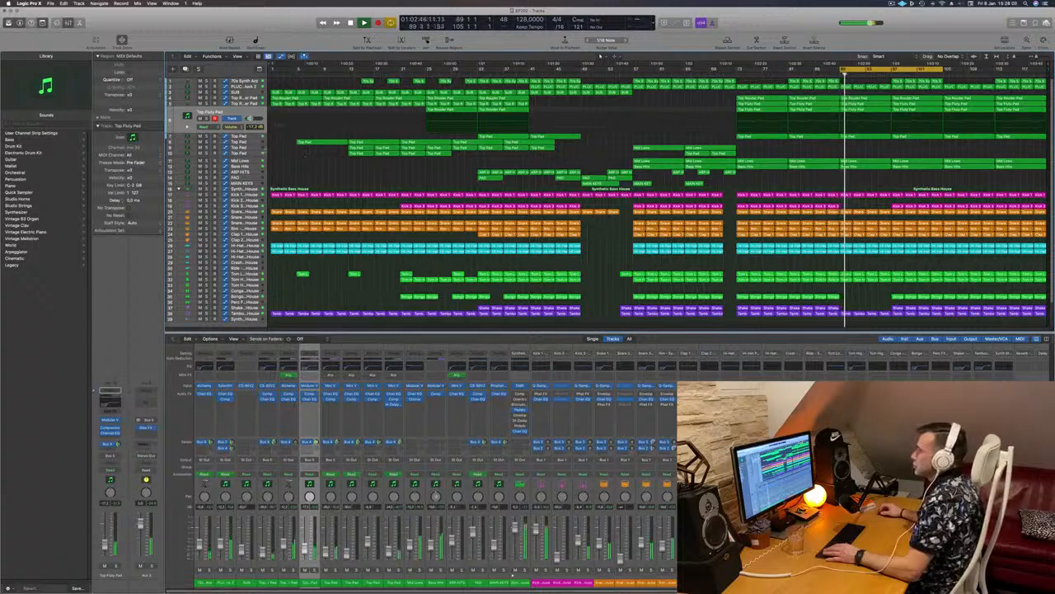
Step: Inspect the automation on Top Pad tracks 8 and 9, finishing on Top Pad track 7
key(Down)
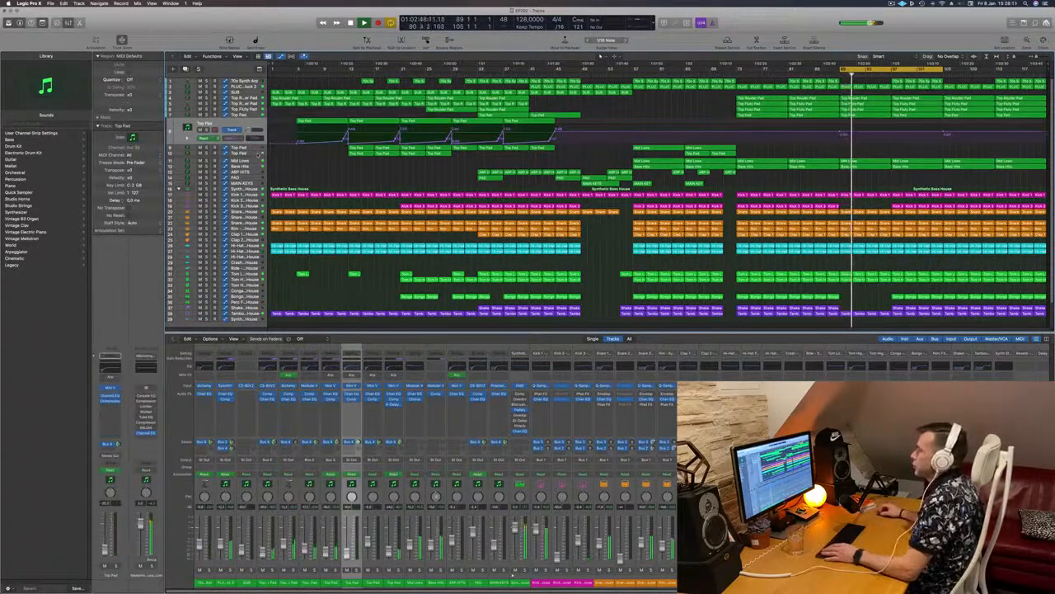
key(Down)
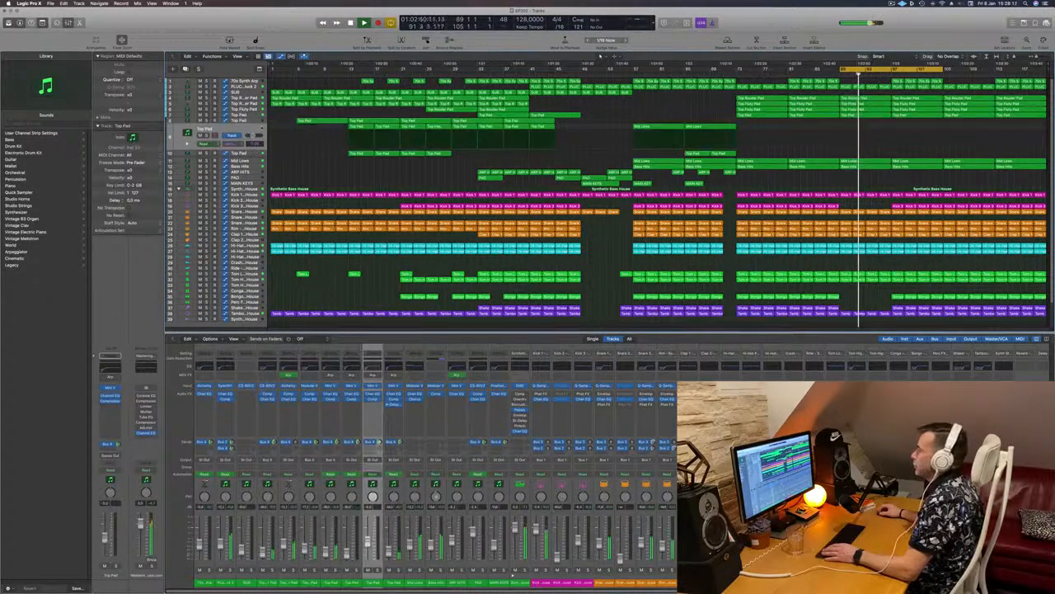
key(Up)
key(Up)
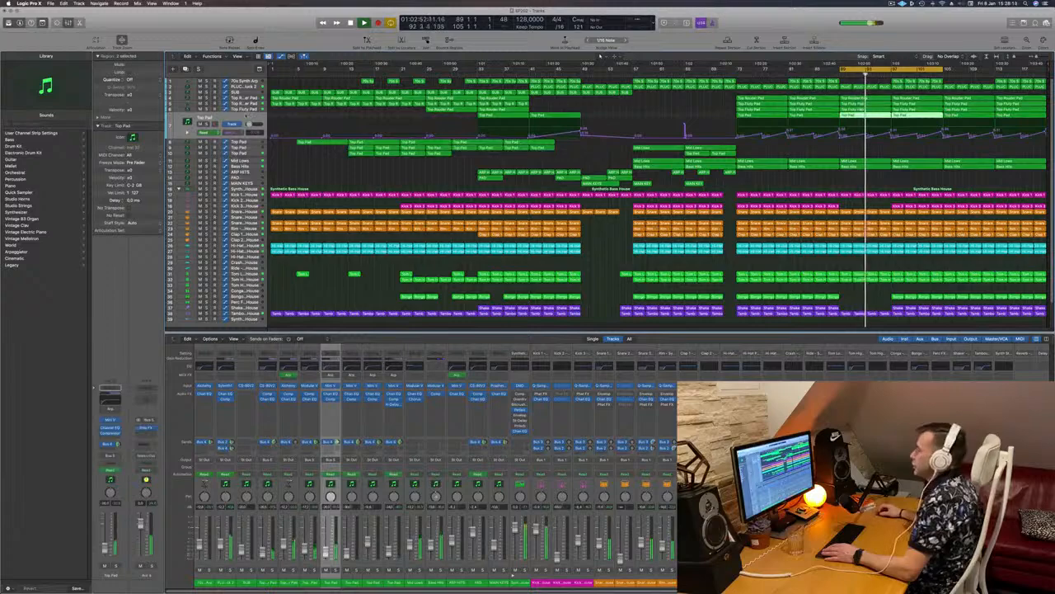
Step: Toggle solo on Top Pad track 7 repeatedly to compare it alone and within the full mix
key(s)
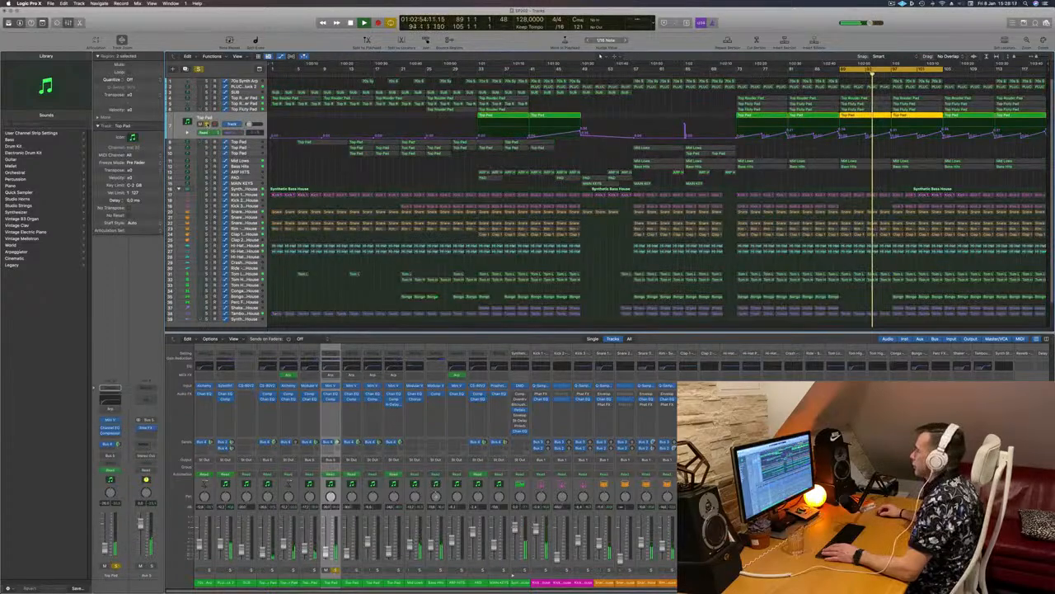
click(207, 123)
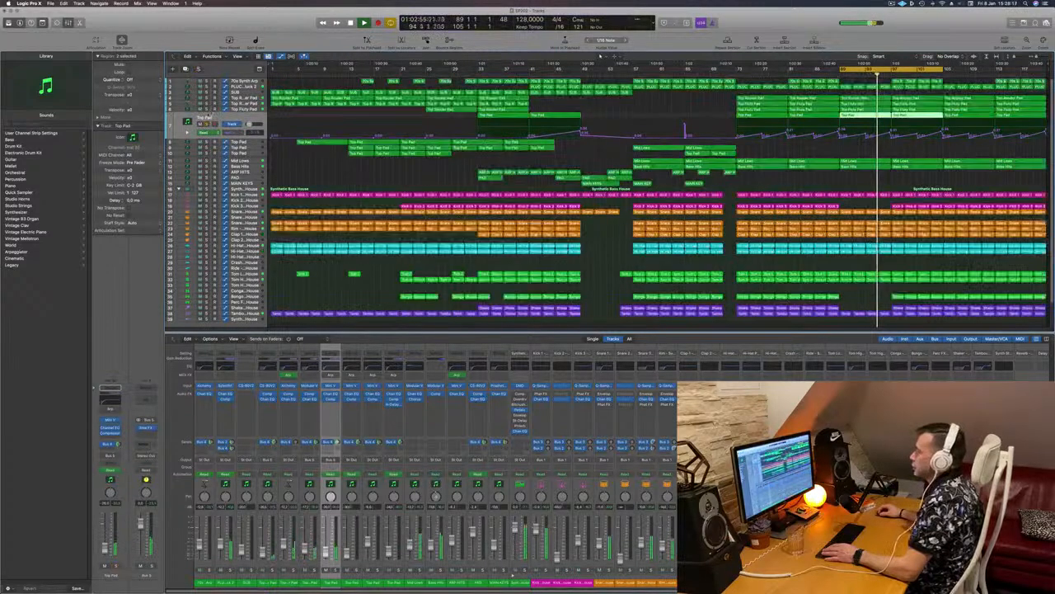
click(207, 109)
key(s)
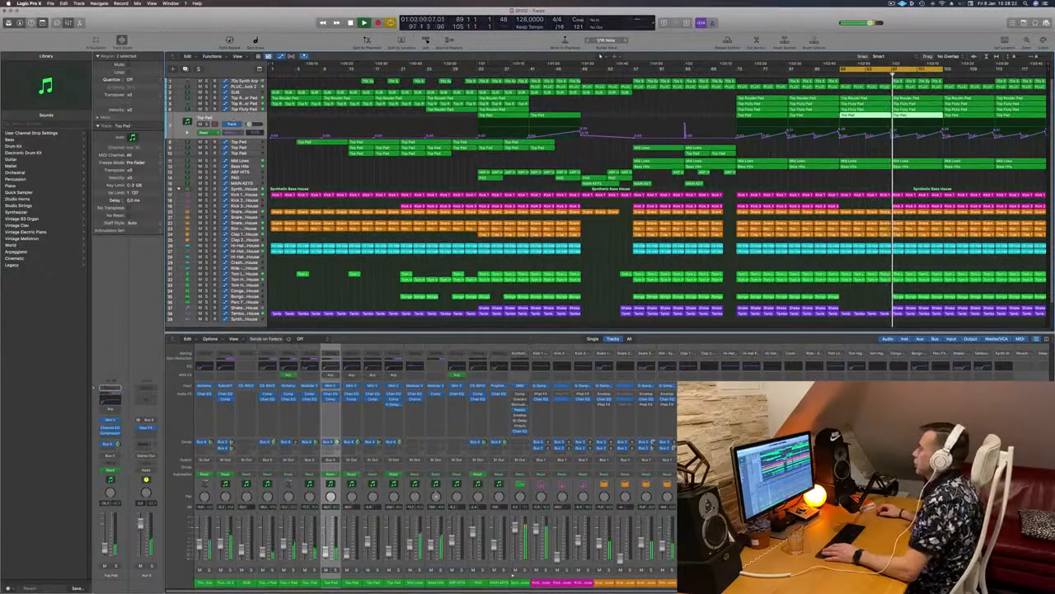
key(s)
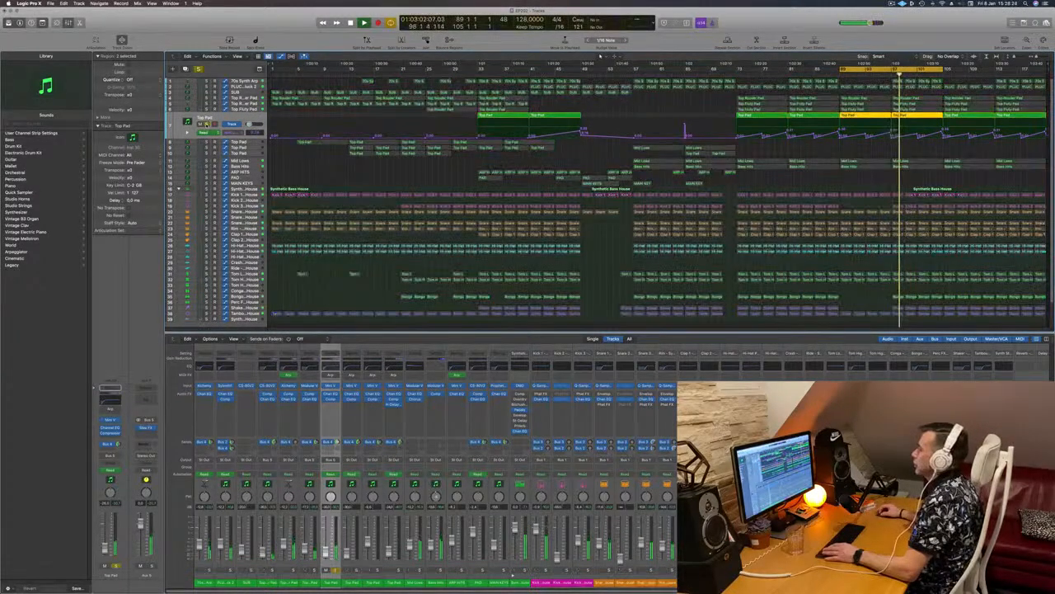
Step: Turn solo off on Top Pad track 7 and inspect the tracks from Bass Hits up through FX to Top Pad track 9
key(s)
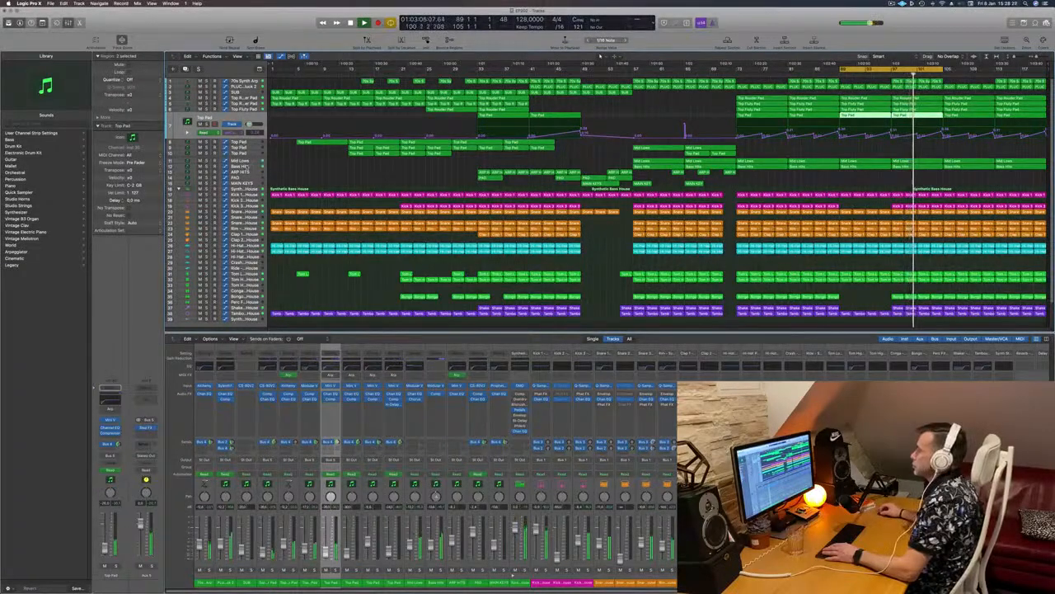
click(245, 167)
key(Up)
key(Up)
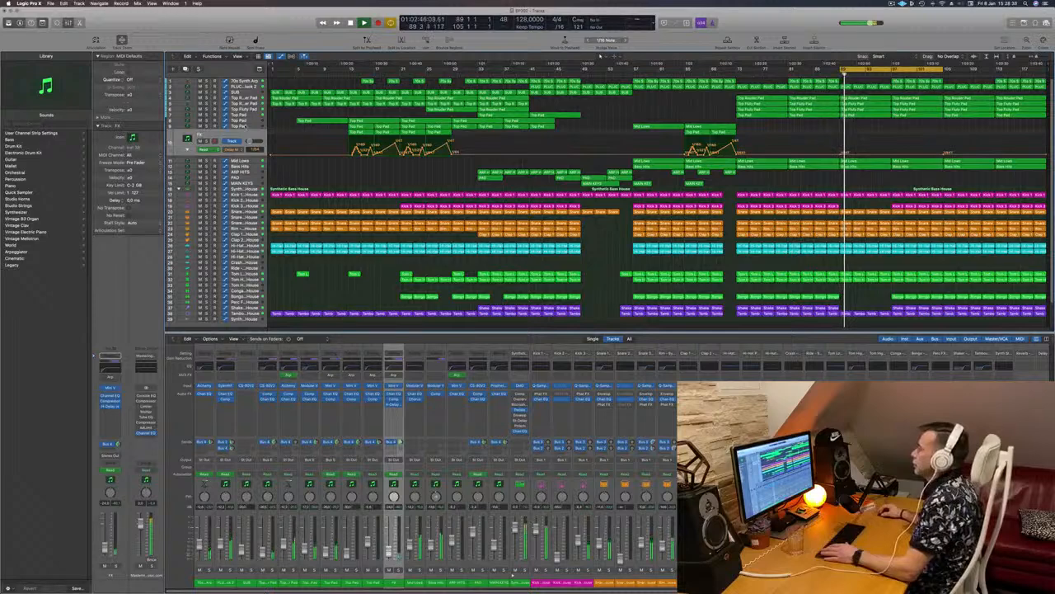
key(Up)
Step: Play from bar 57, copy the two Mid Lows regions on Top Pad track 9 to bars 89 to 105, and compare the track soloed
click(348, 72)
click(635, 69)
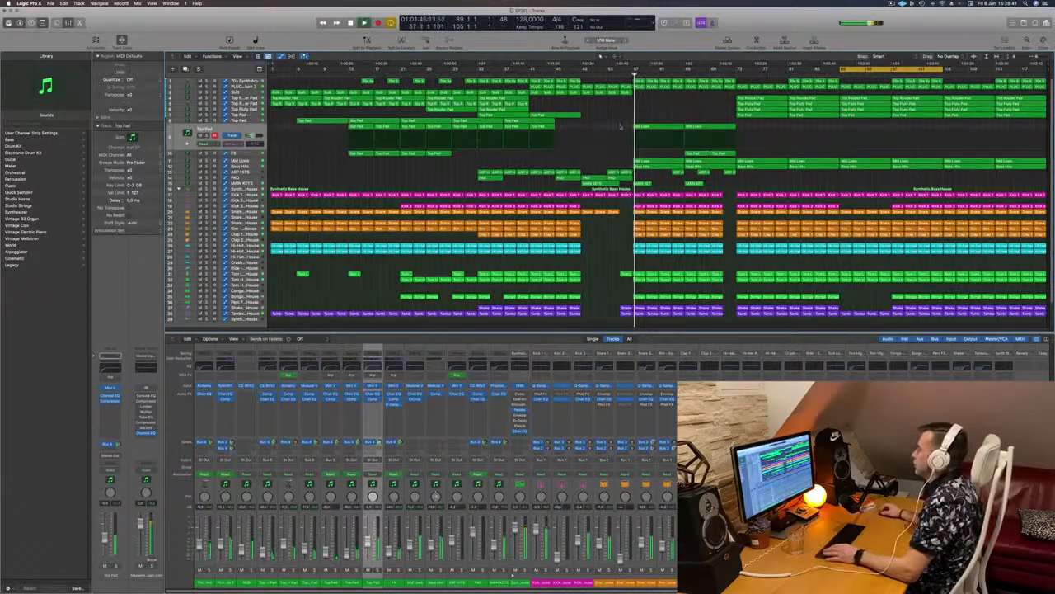
click(664, 127)
drag(719, 127, 867, 125)
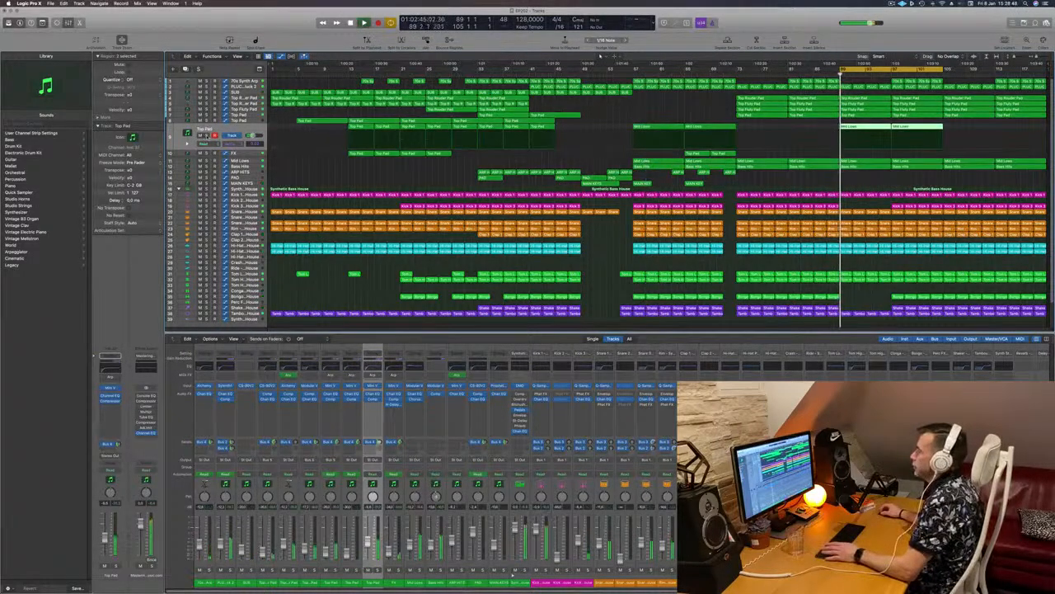
key(s)
key(s)
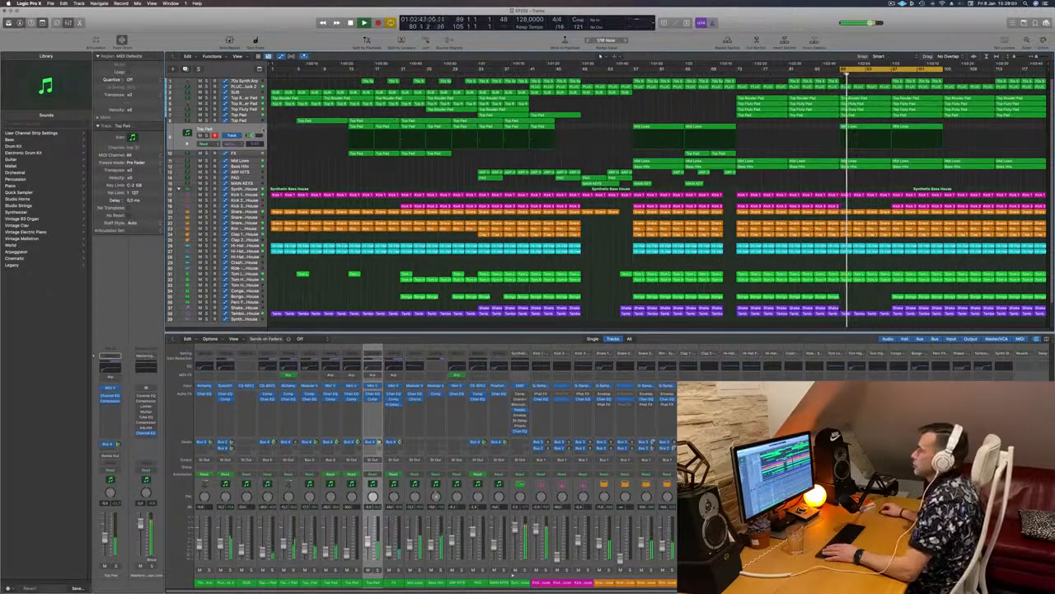
Step: Inspect Top Pad tracks 8 and 7, and listen to Bass Hits and Mid Lows in solo one after the other
click(253, 121)
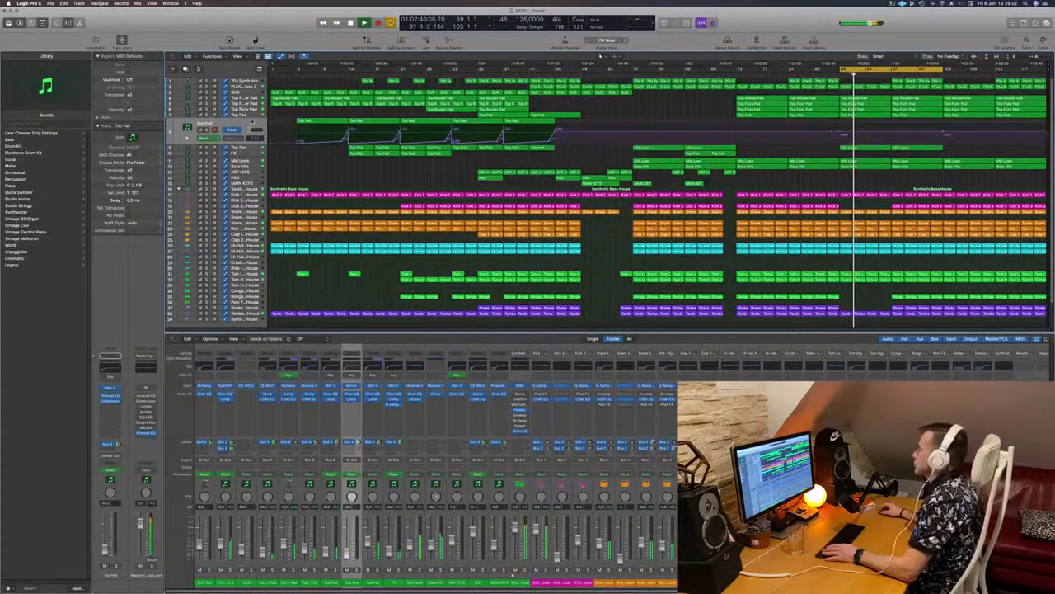
click(235, 116)
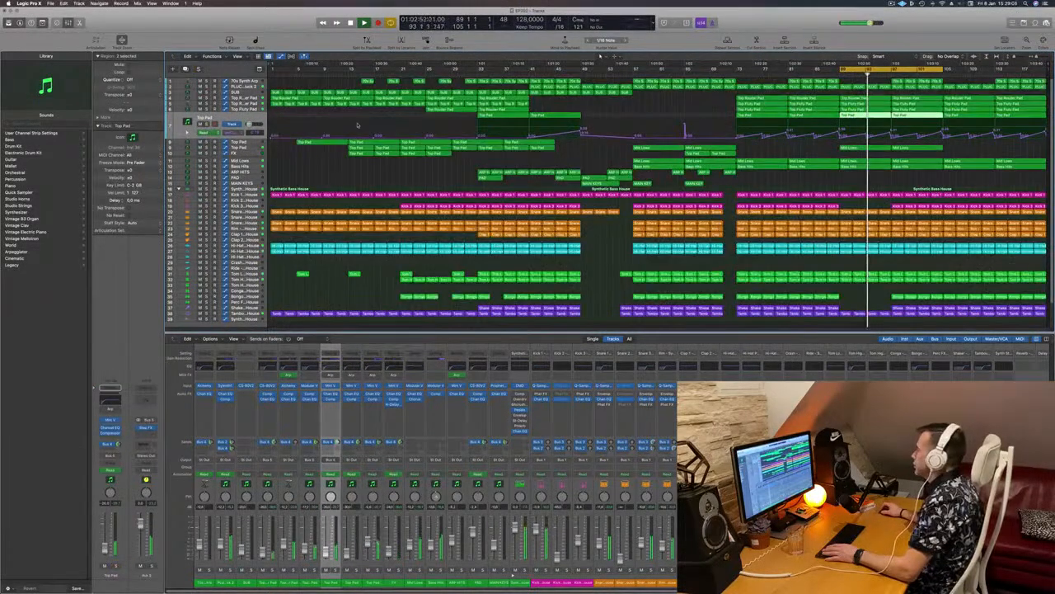
click(251, 168)
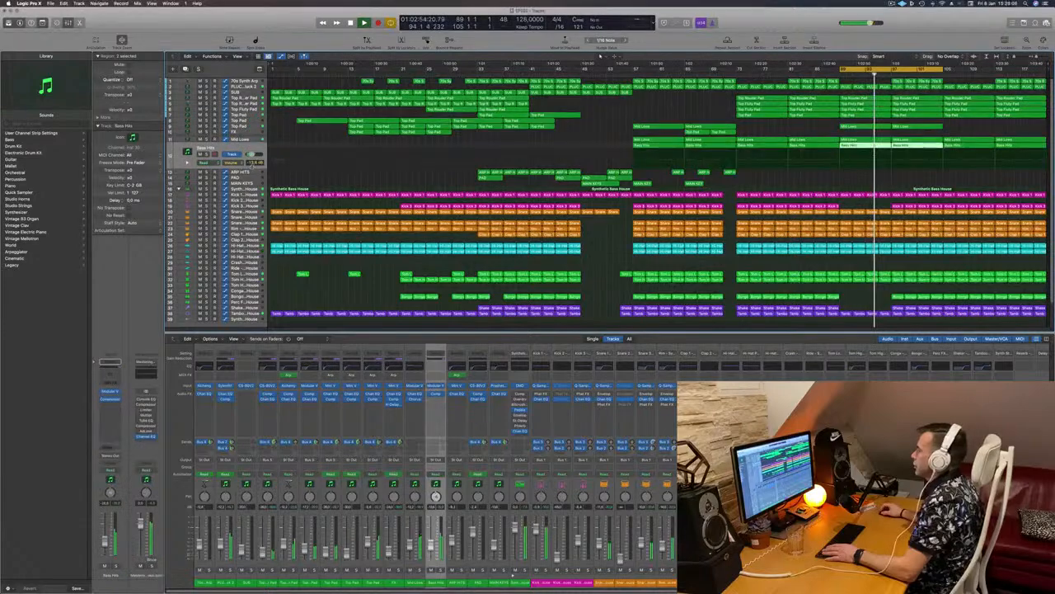
key(s)
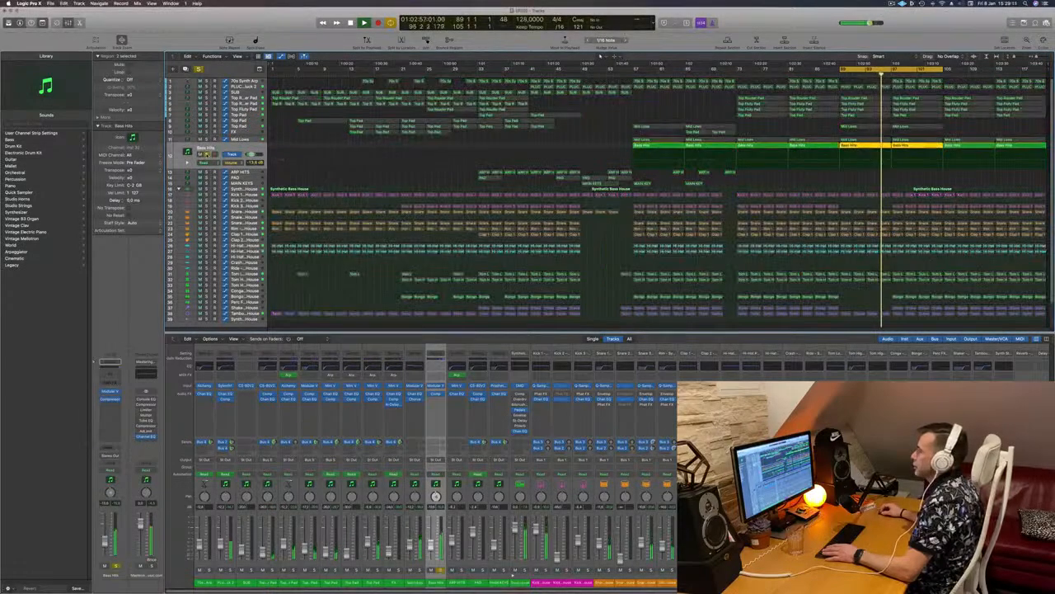
key(s)
key(s)
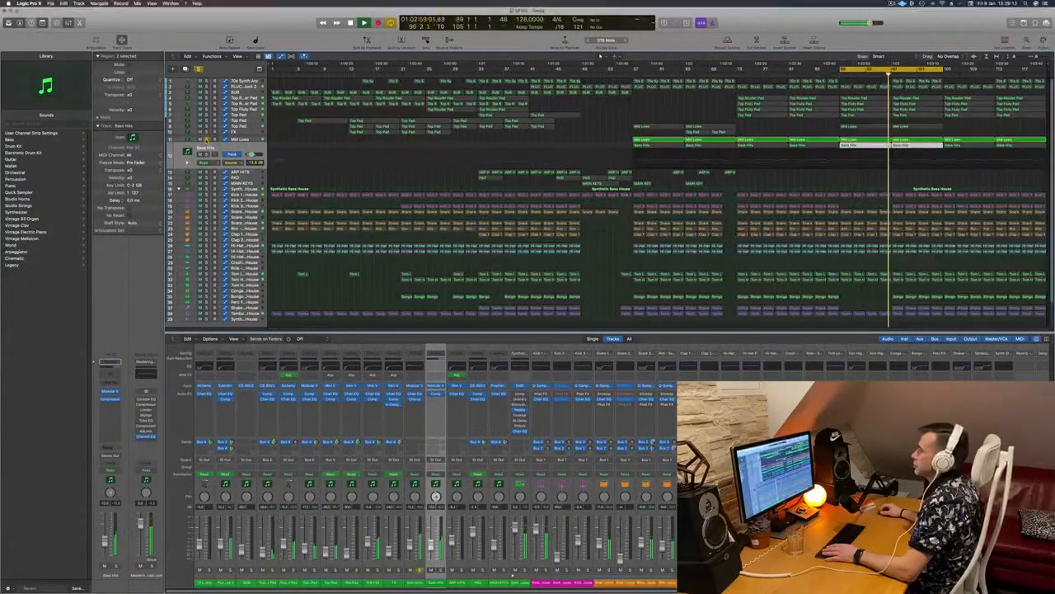
key(s)
click(253, 140)
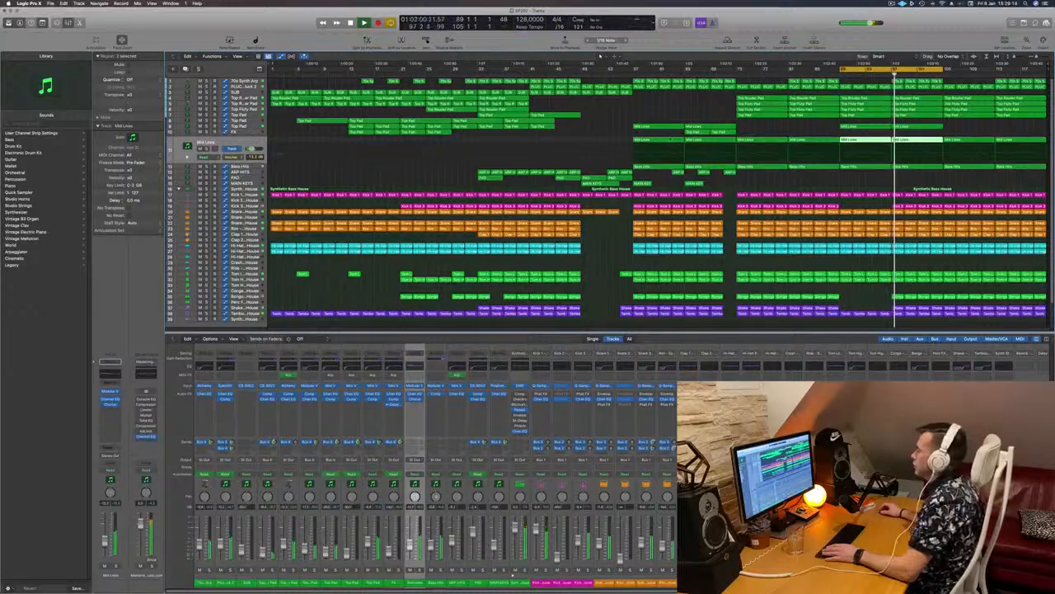
Step: Remove the 70s Synth Arp and Pluck regions in bars 97 to 105
click(821, 130)
key(super+Right)
key(super+Right)
key(Return)
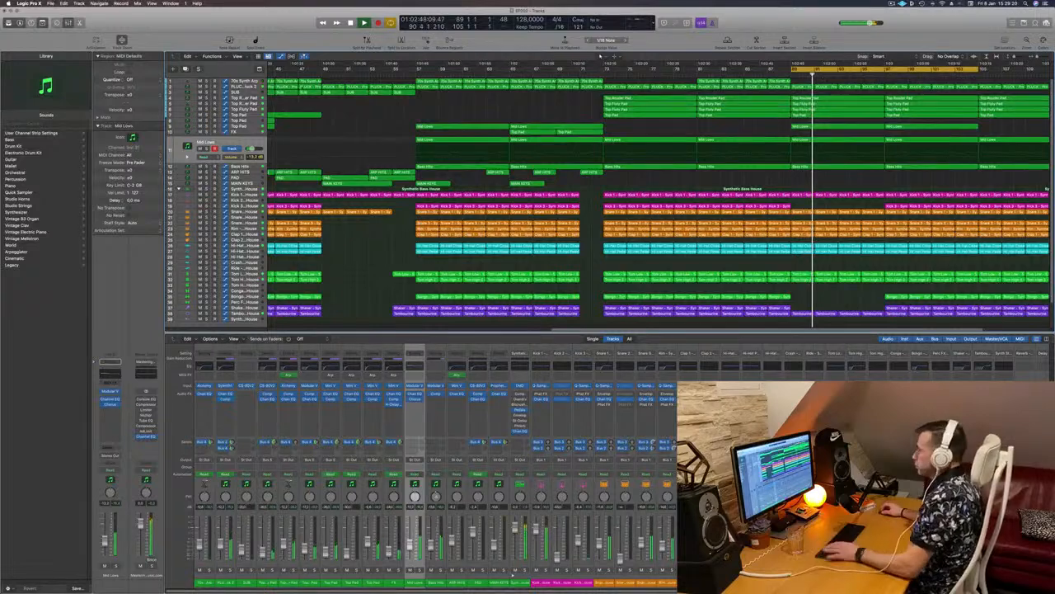
click(237, 88)
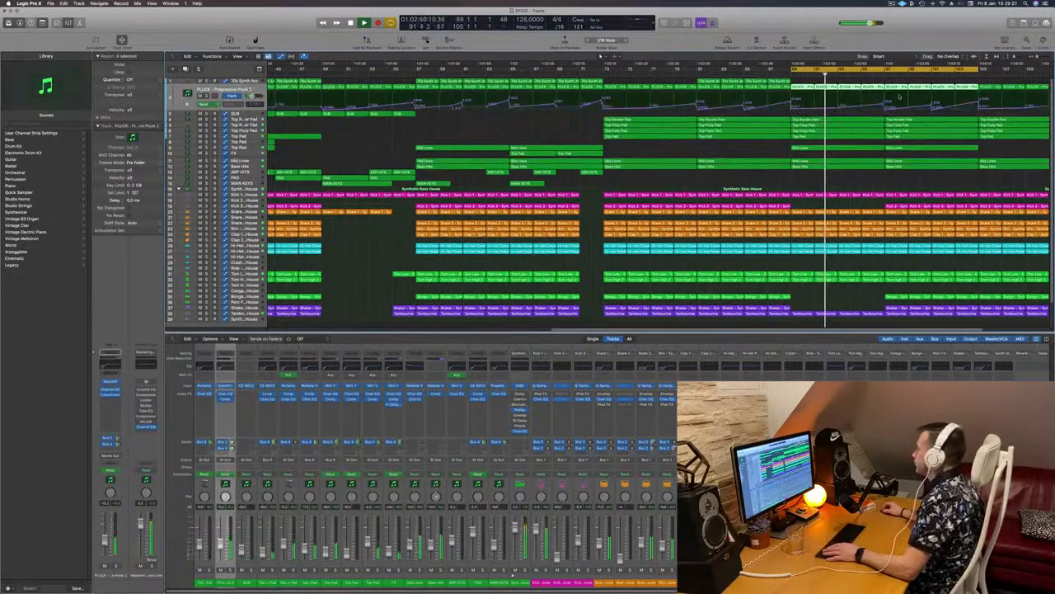
drag(895, 81, 966, 87)
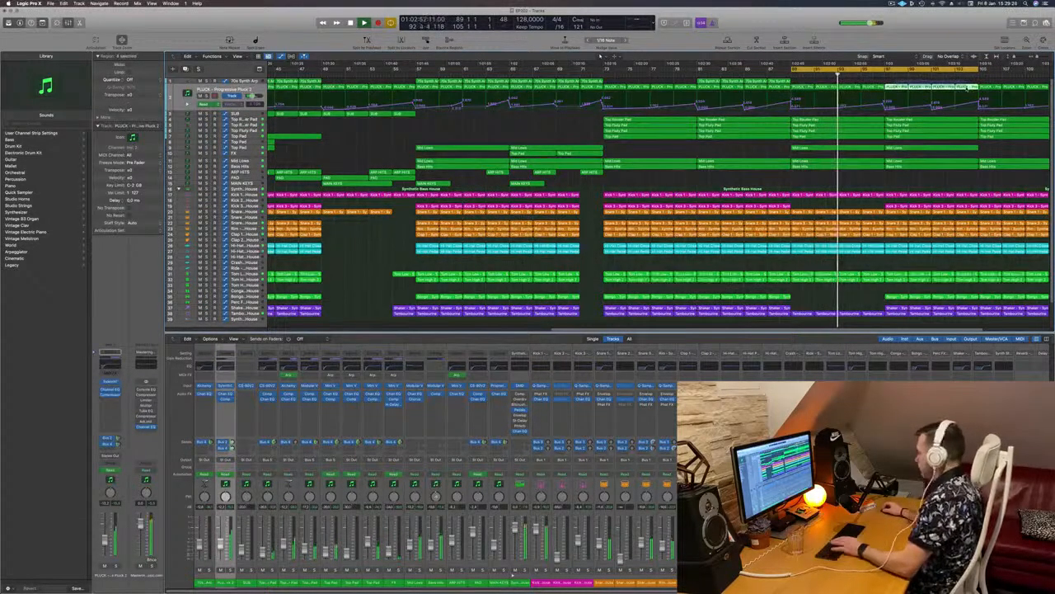
key(BackSpace)
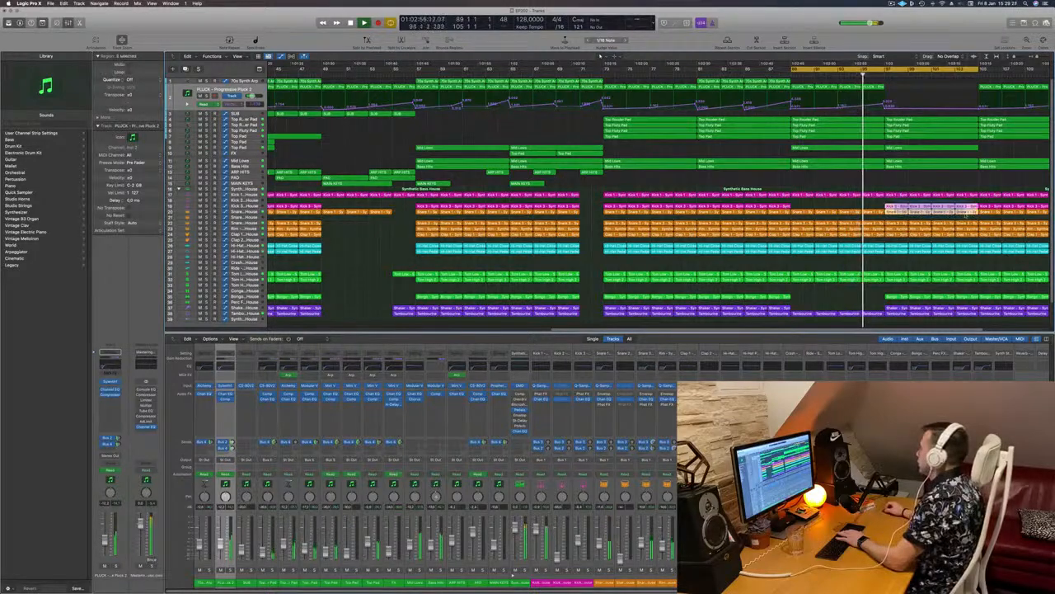
Step: Remove the Kick 3, first Snare, Bongo, Shaker and Tambourine regions in bars 97 to 105 and restart playback from the cycle start
drag(896, 291, 966, 315)
key(BackSpace)
key(z)
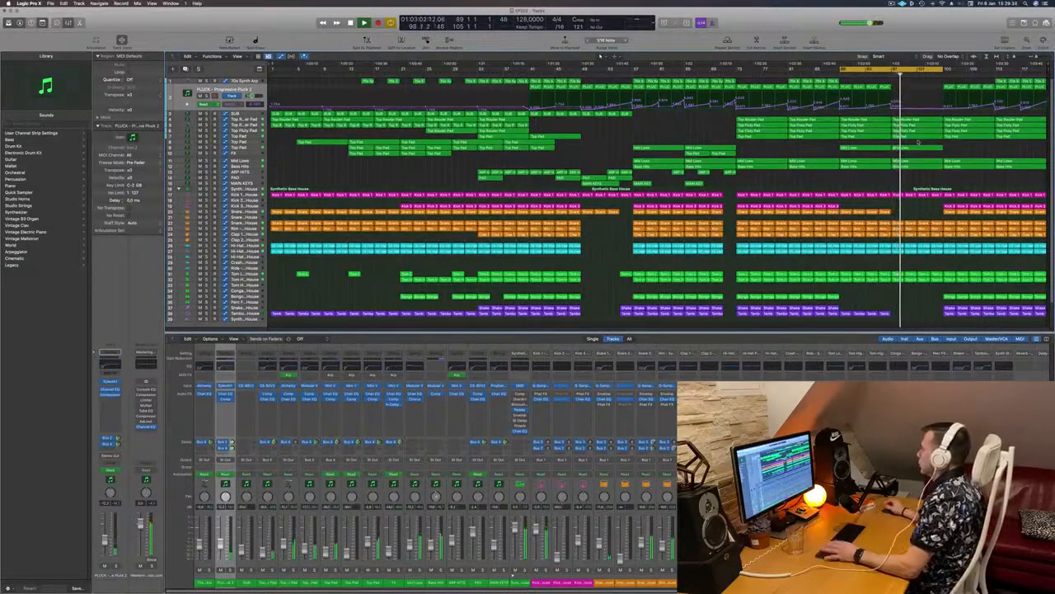
key(space)
key(space)
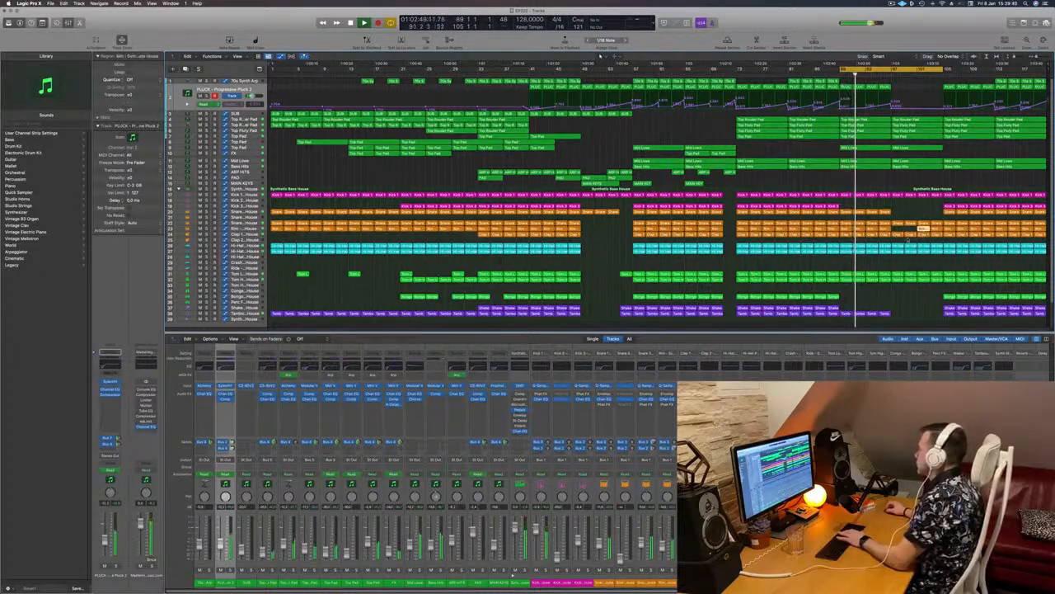
Step: Delete the Rim and Clap regions in bars 97 to 105 and the Hi-Hat and Tom regions in bars 101 to 105
drag(901, 240, 937, 234)
key(Delete)
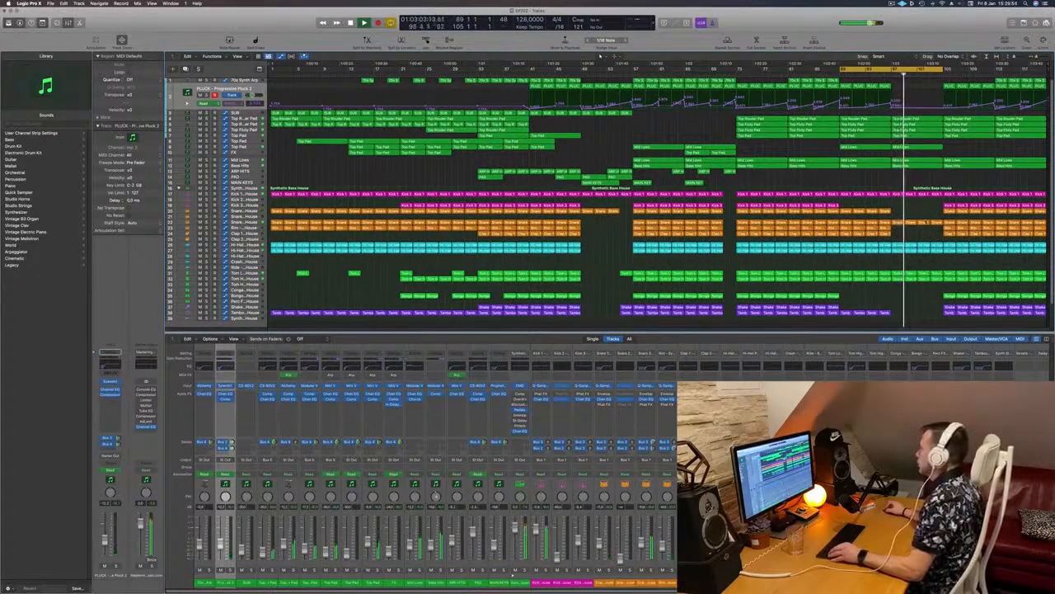
click(933, 247)
key(Delete)
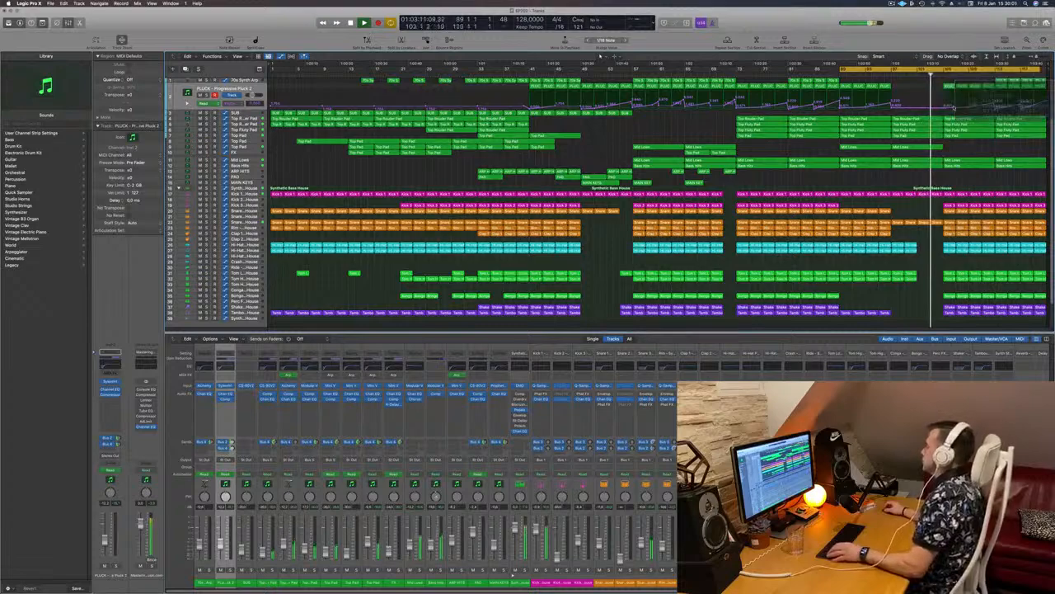
Step: Delete all Synthetic Bass House drum regions and the Pluck regions in bars 105 to 113 to form a breakdown
key(space)
scroll(935, 190, up, 3)
scroll(934, 189, down, 3)
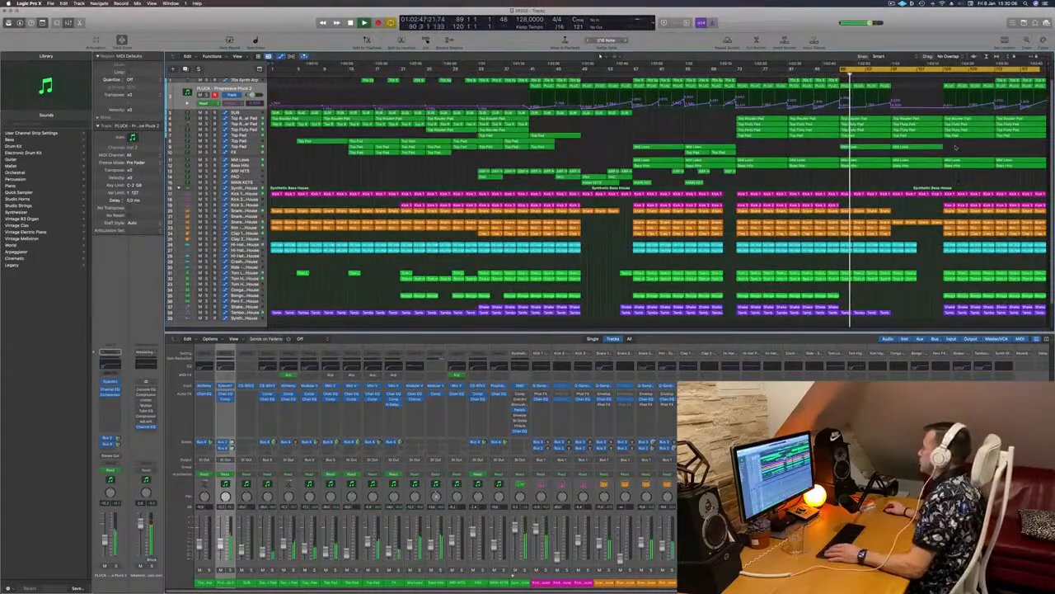
click(911, 73)
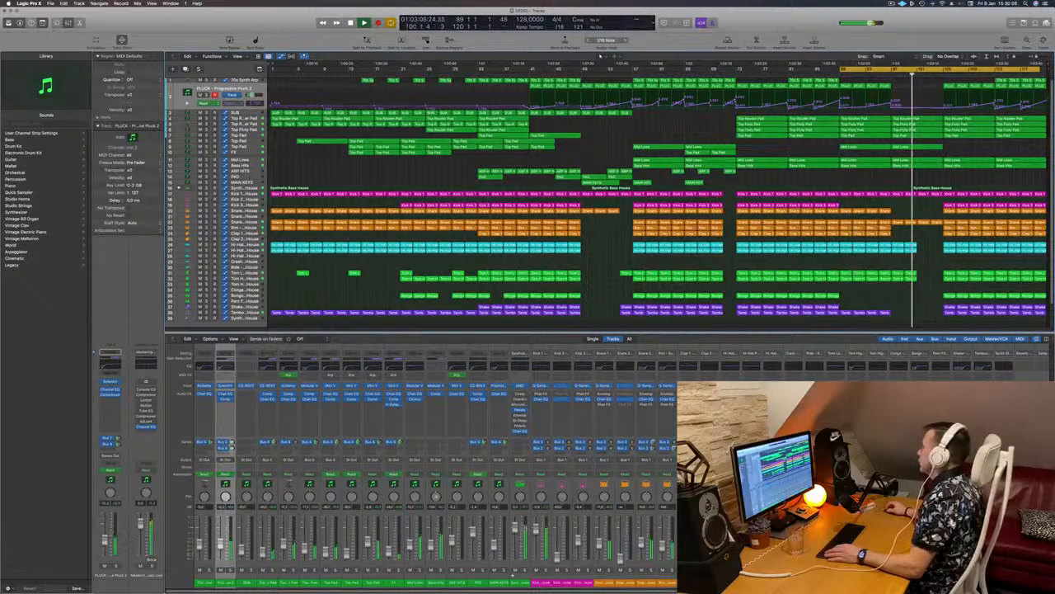
drag(951, 189, 991, 318)
key(Delete)
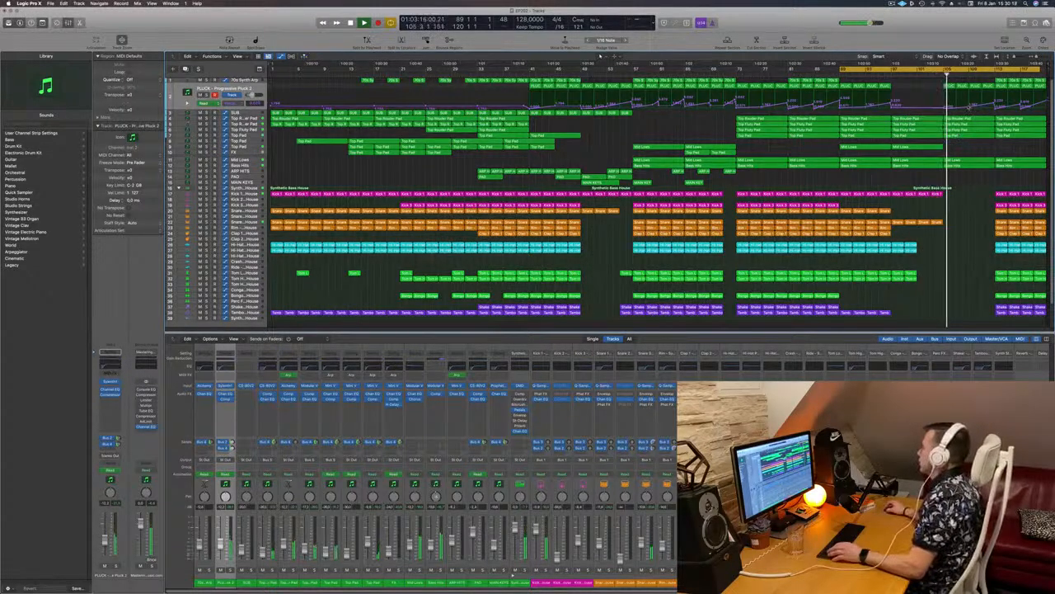
drag(936, 87, 989, 86)
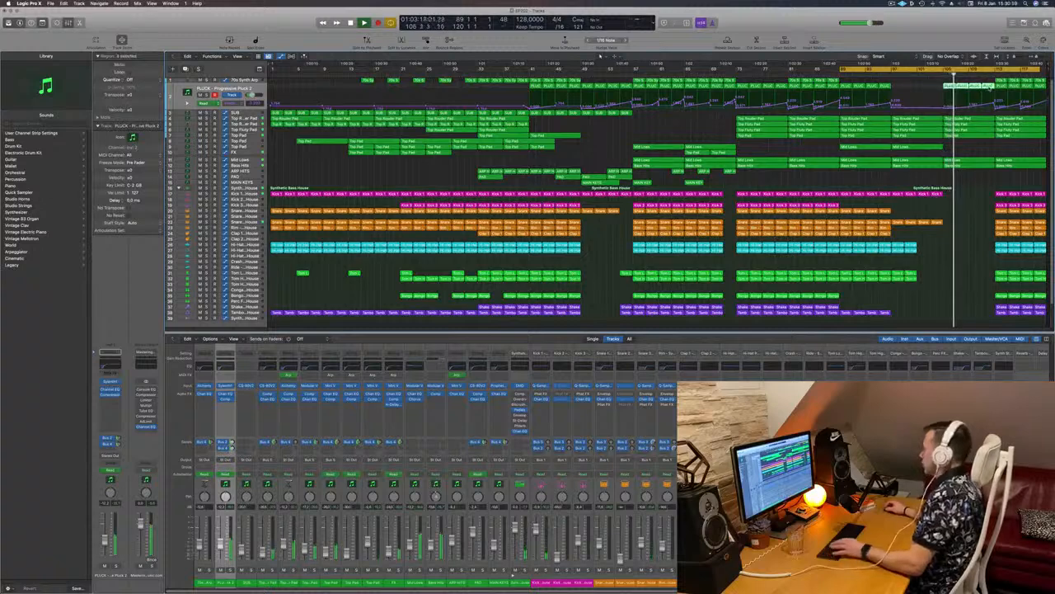
key(BackSpace)
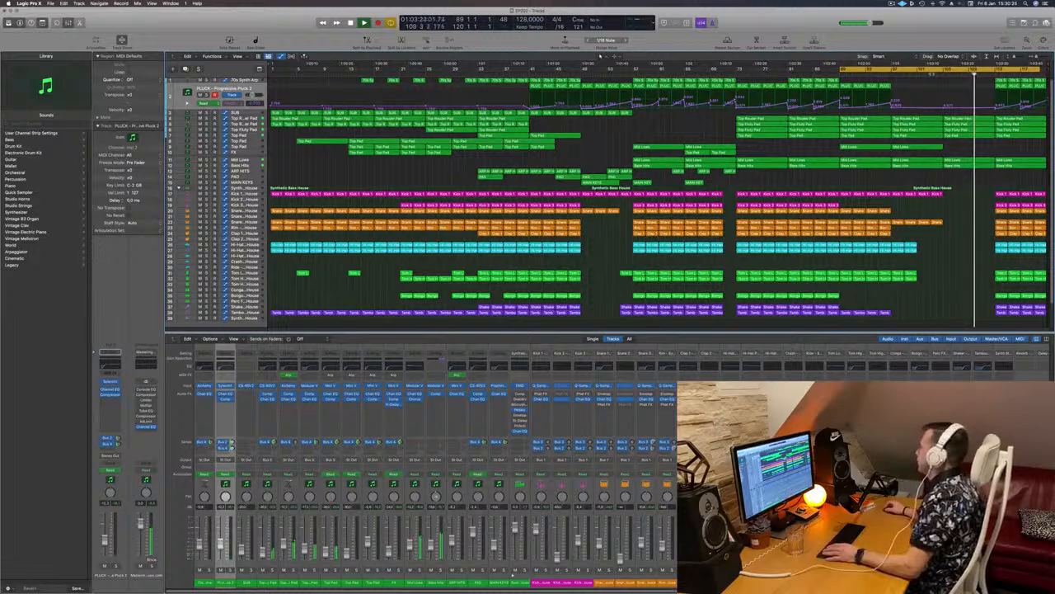
Step: Replay the section from bar 97 and remove the Mid Lows and Bass Hits regions in bars 105 to 113
click(887, 75)
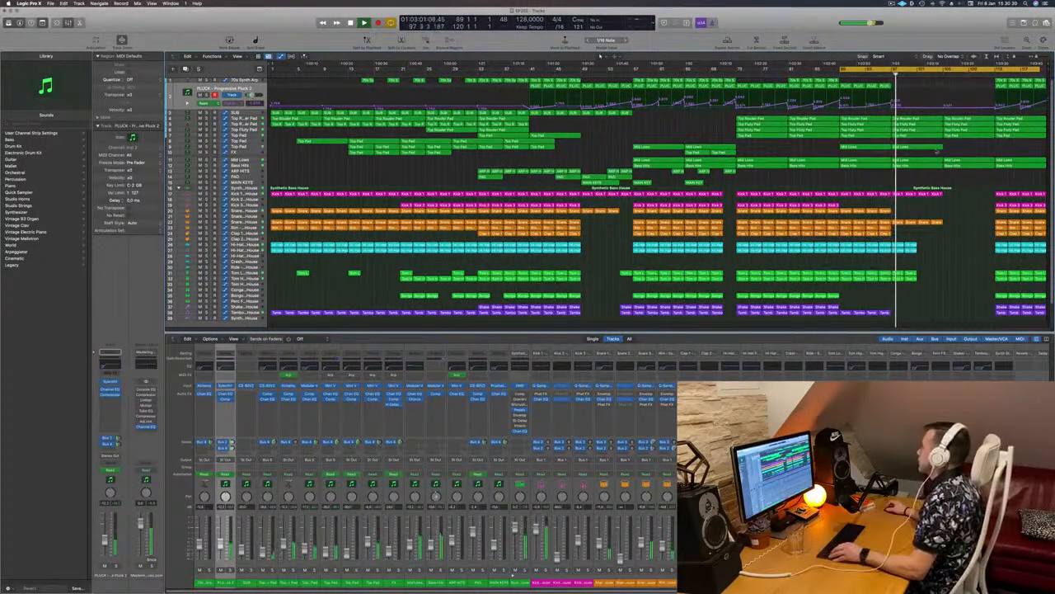
key(super+Right)
key(super+Right)
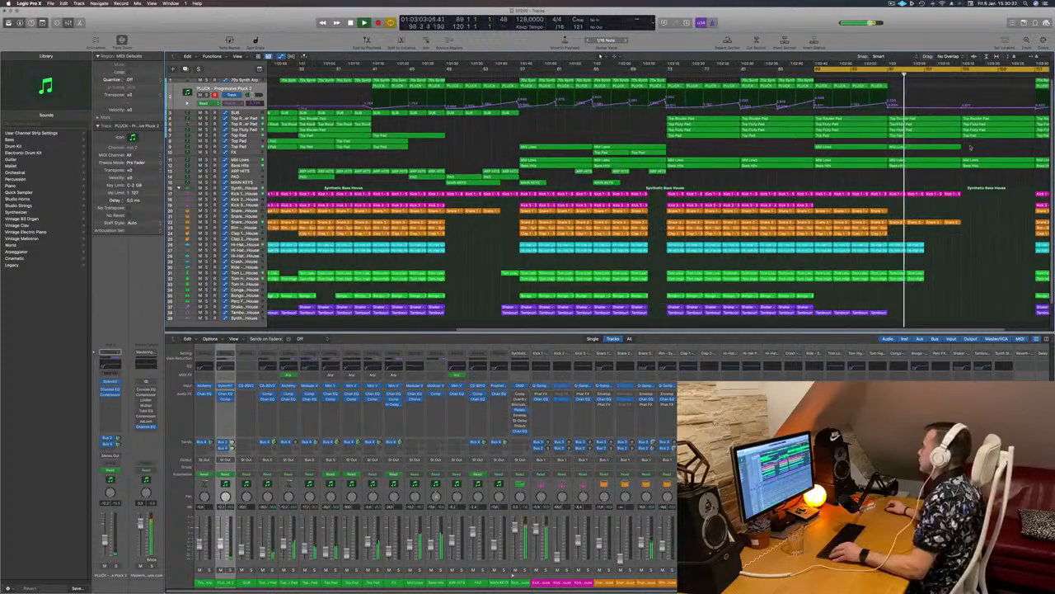
key(Down)
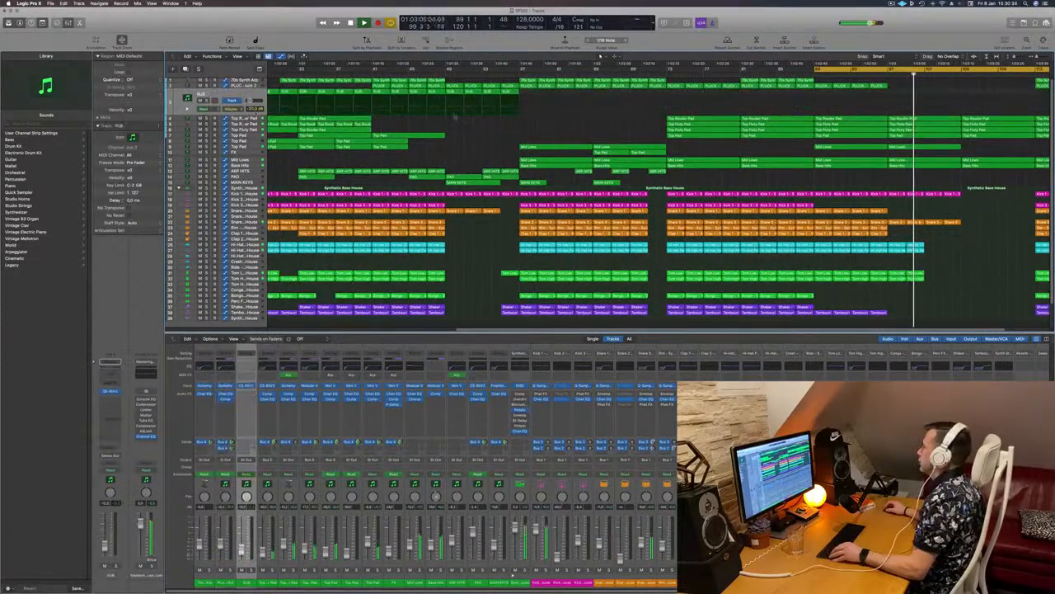
key(super+Left)
key(super+Left)
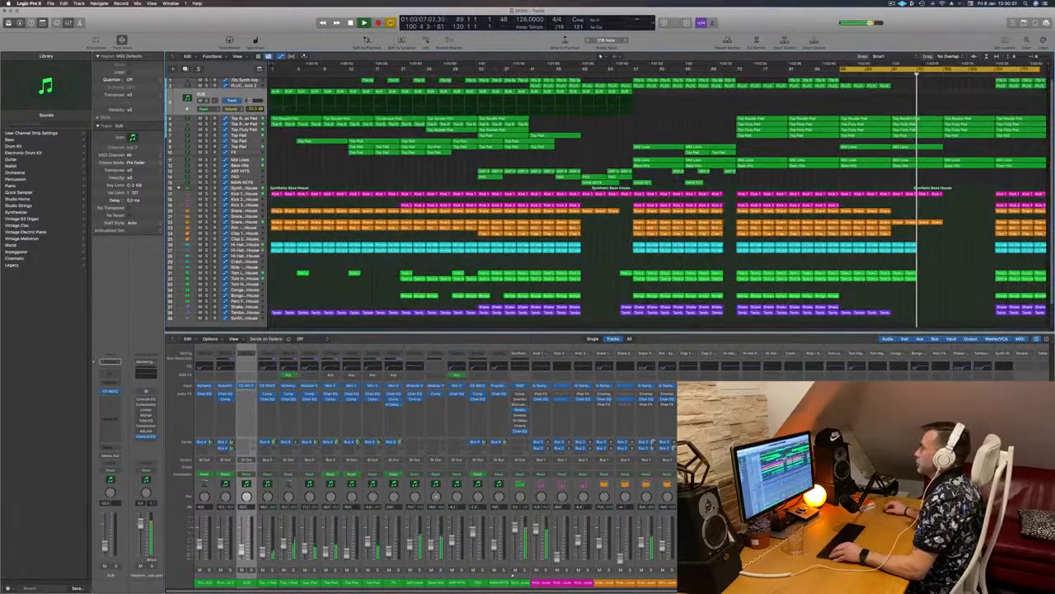
key(Down)
click(965, 165)
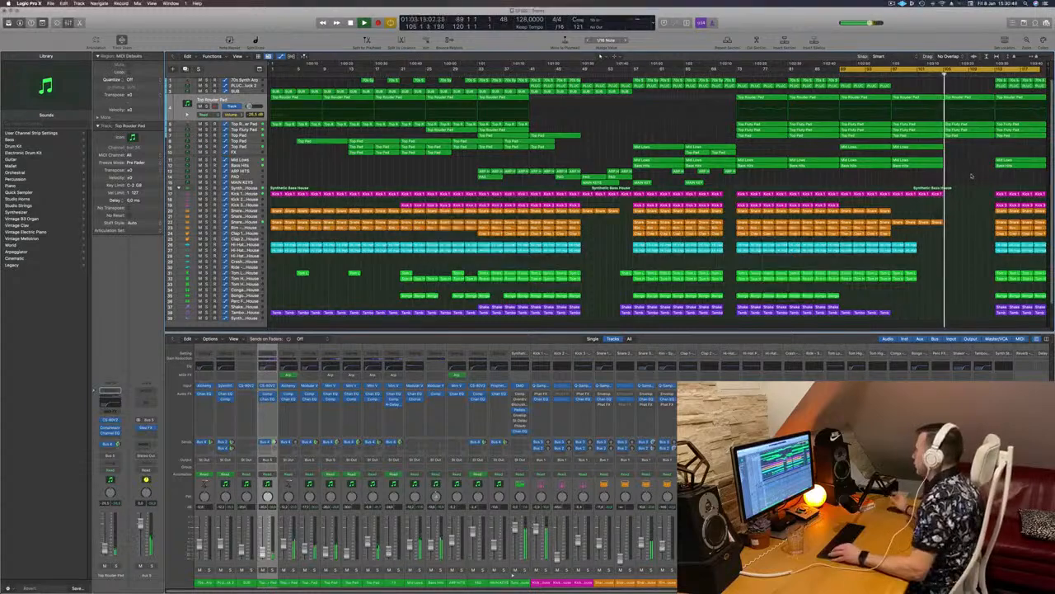
Step: Play the breakdown from bar 105 and inspect the Step FX plug-in on the aux channel fed by Top Rouder Pad
scroll(972, 172, up, 3)
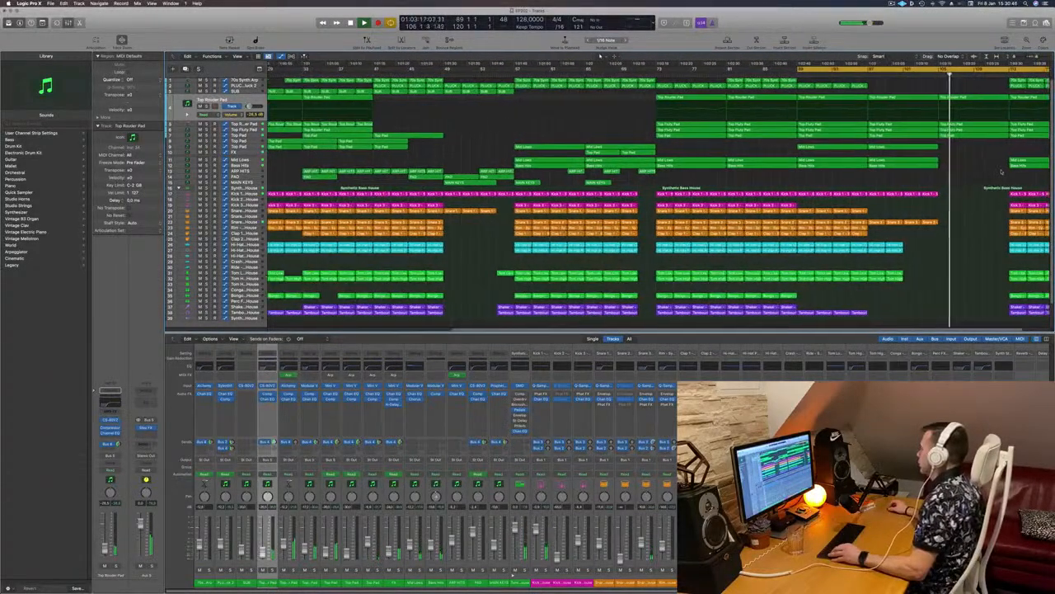
scroll(1001, 172, right, 1)
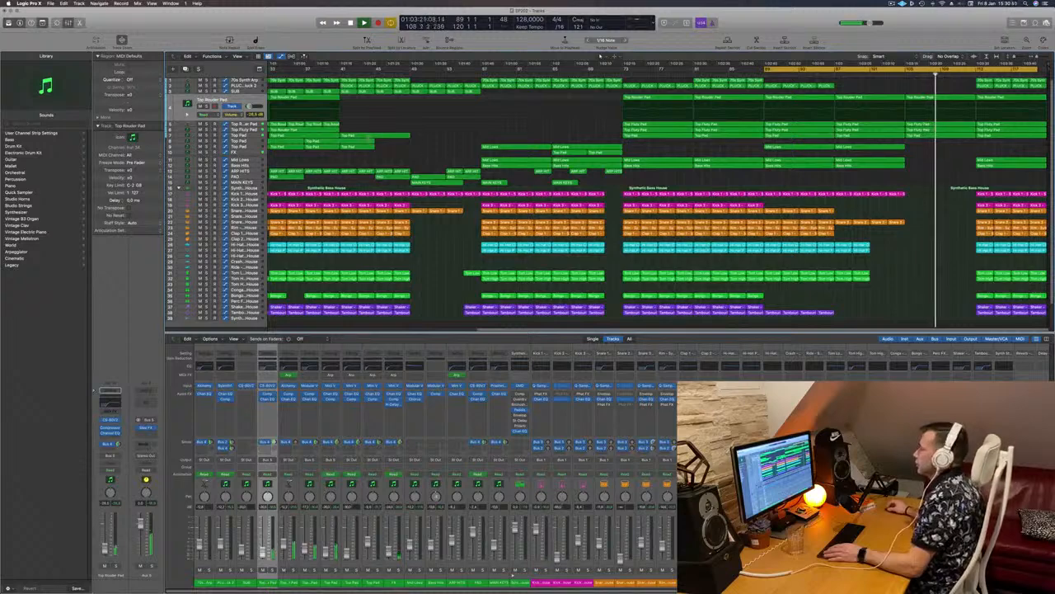
click(897, 75)
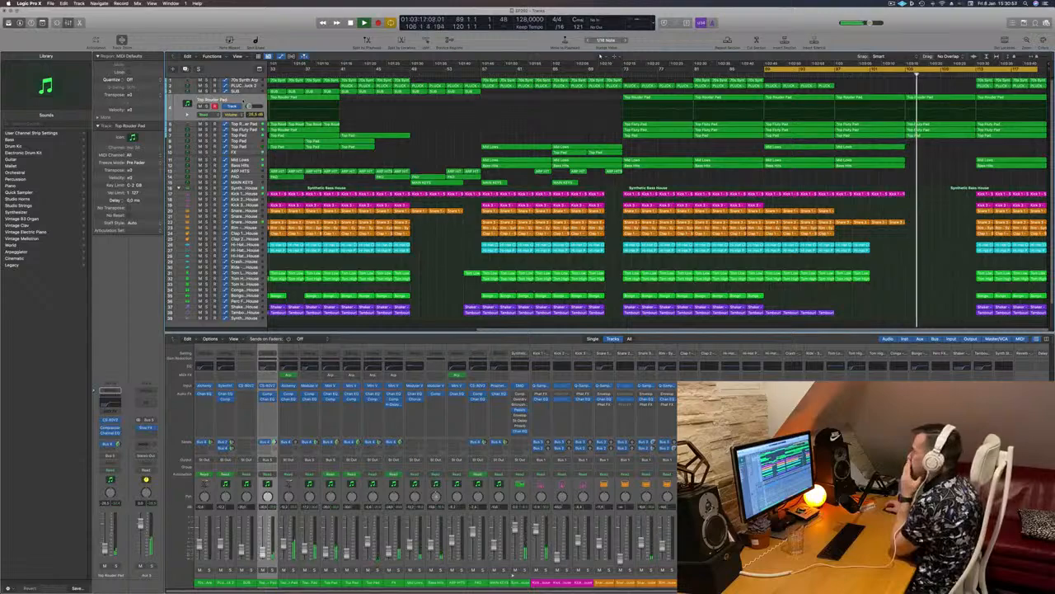
click(210, 106)
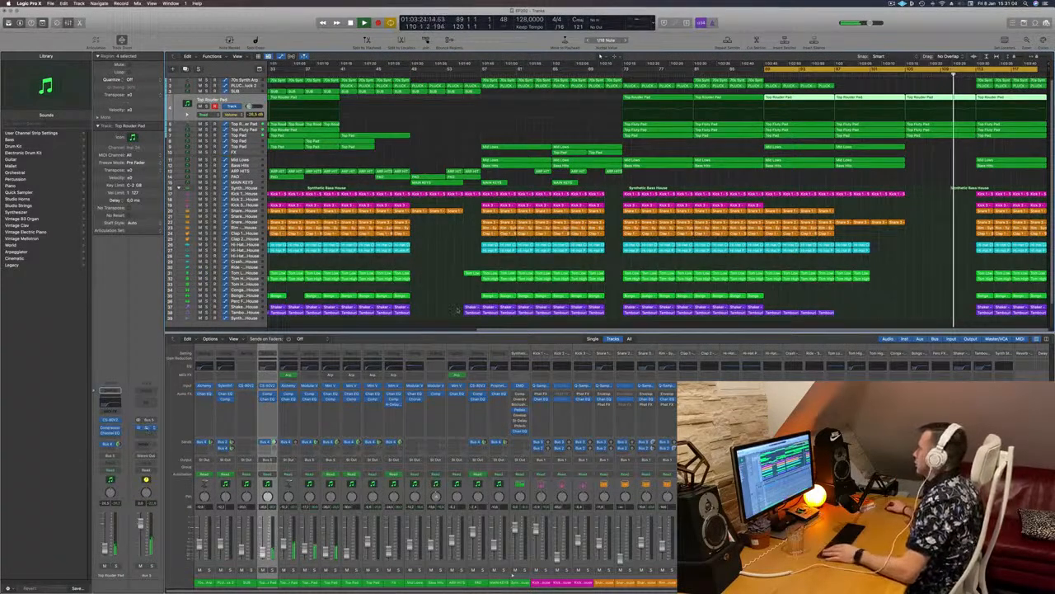
drag(377, 92, 342, 142)
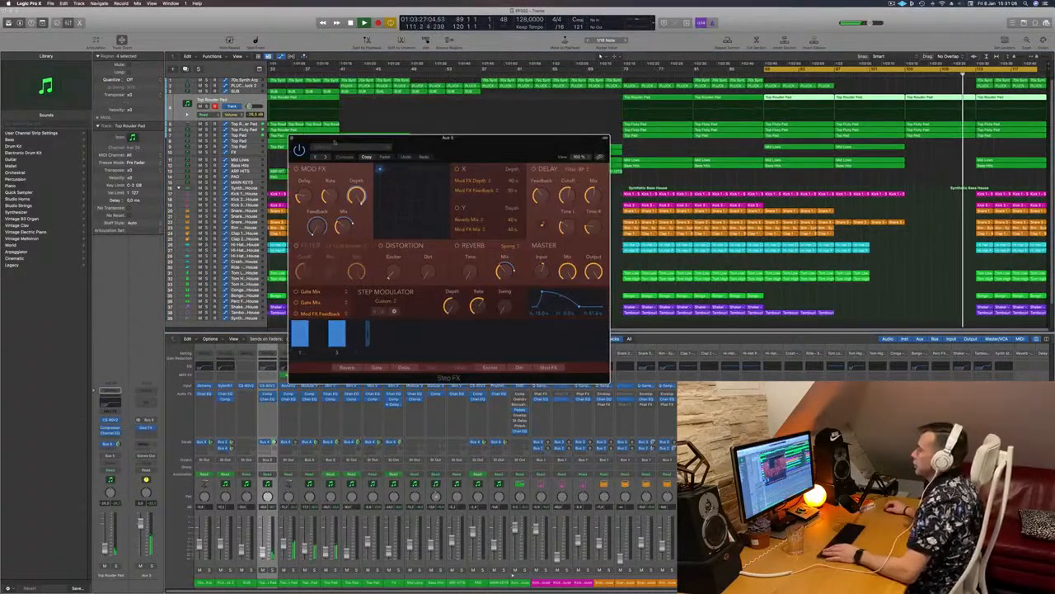
key(v)
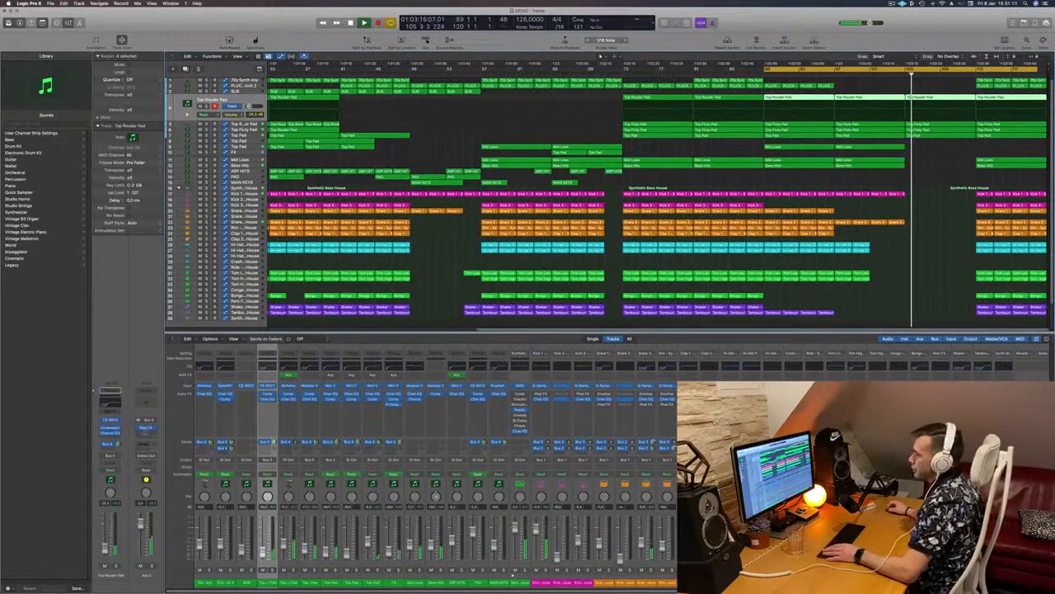
Step: Reopen the Step FX window and insert the Ringshifter modulation plug-in below it on the Aux 5 channel
key(v)
drag(536, 122, 730, 62)
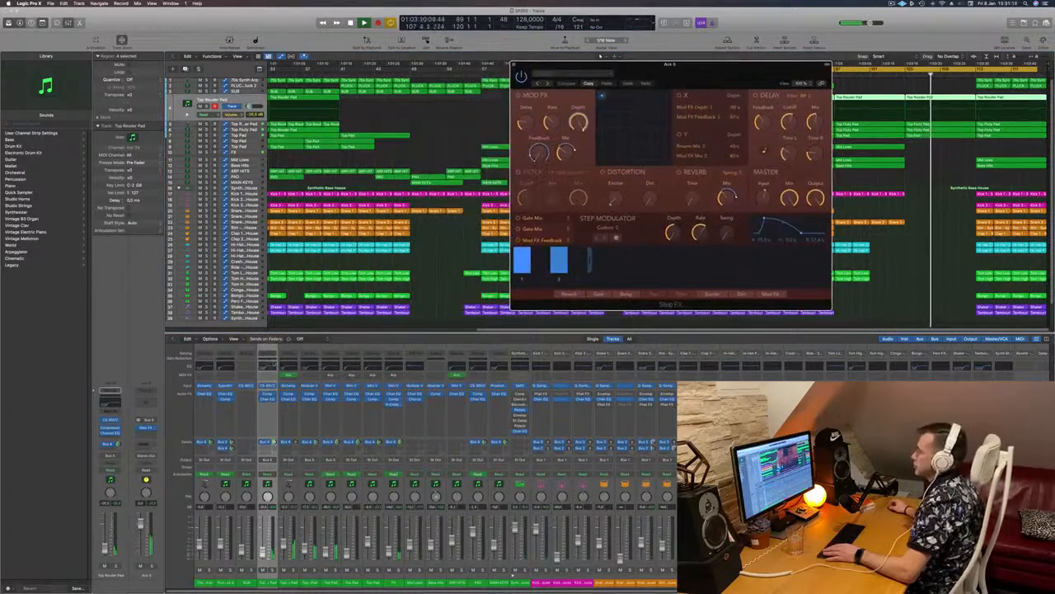
click(146, 433)
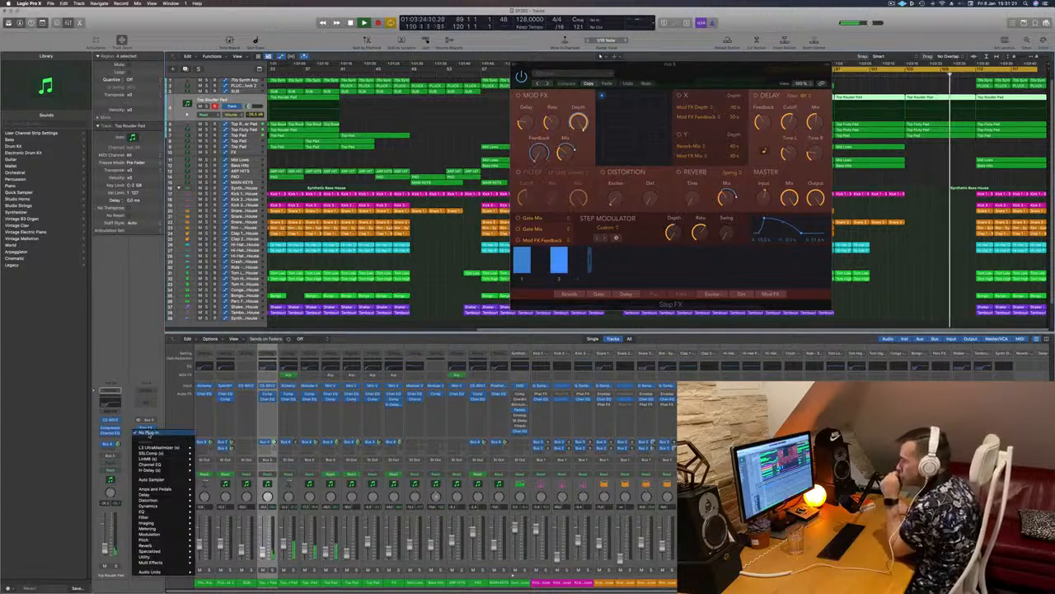
mouse_move(162, 540)
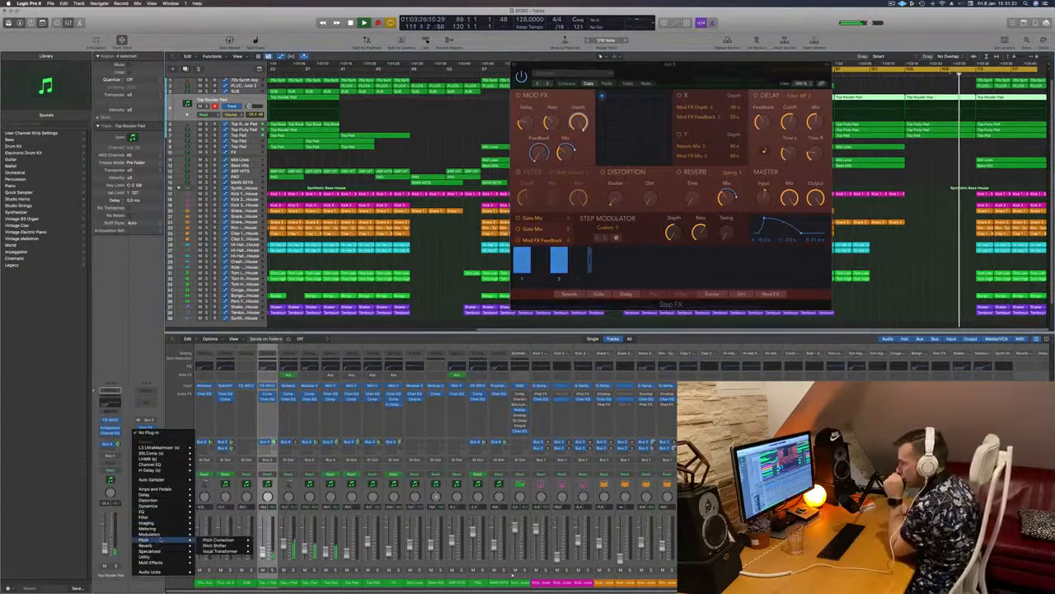
mouse_move(227, 544)
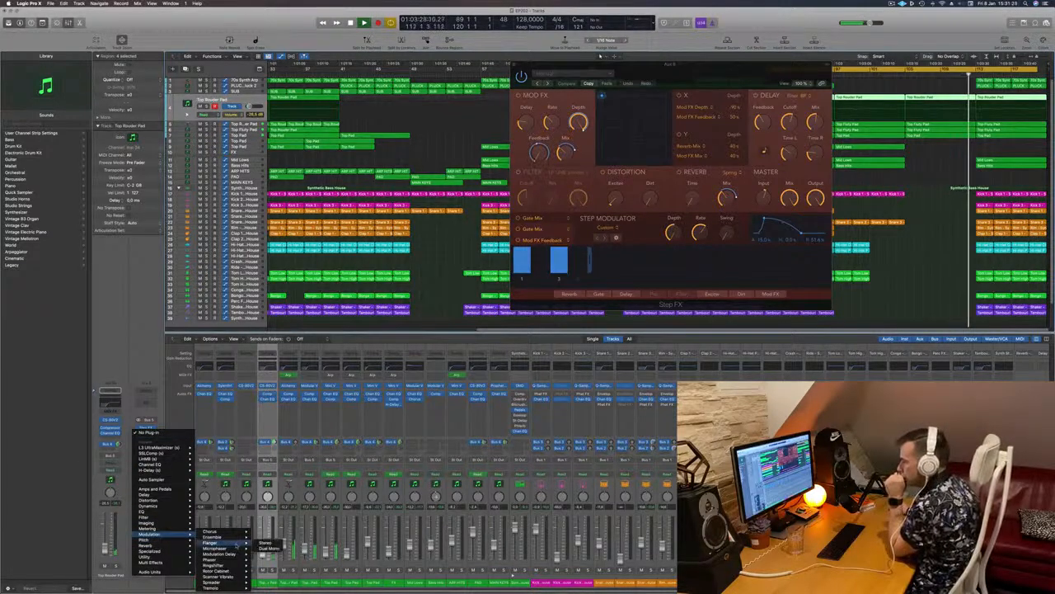
mouse_move(233, 572)
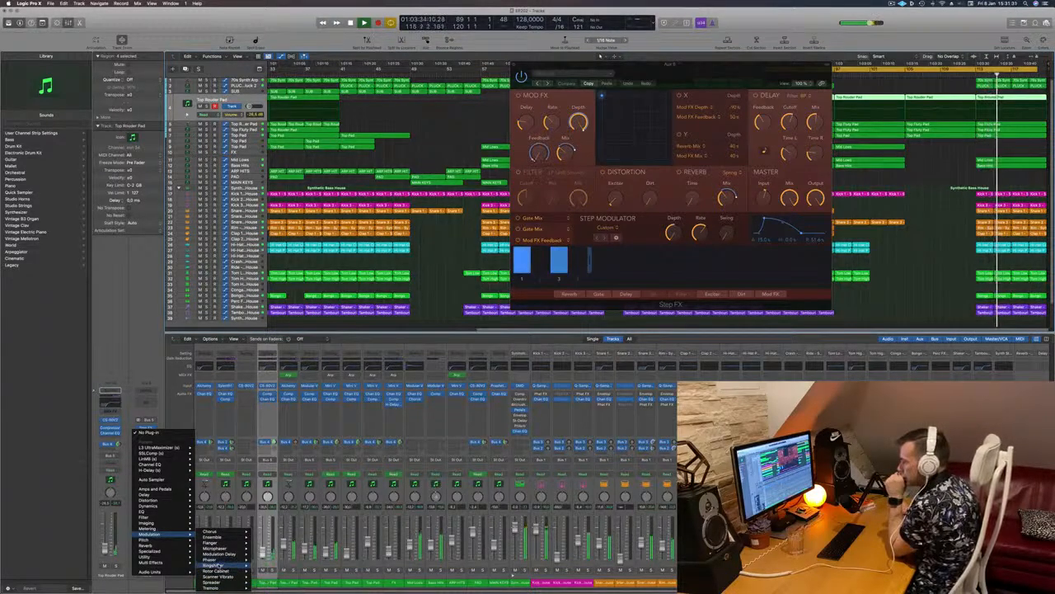
click(265, 566)
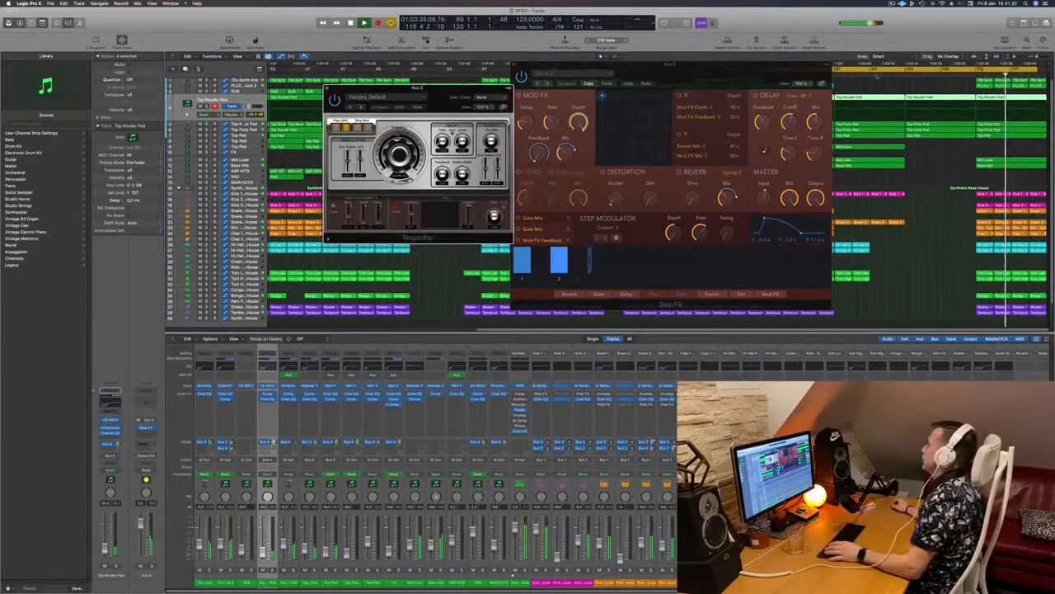
Step: Audition the Ringshifter preset Groove Shadow 01, then load Crazy LFO from the Warped presets
drag(399, 107, 286, 158)
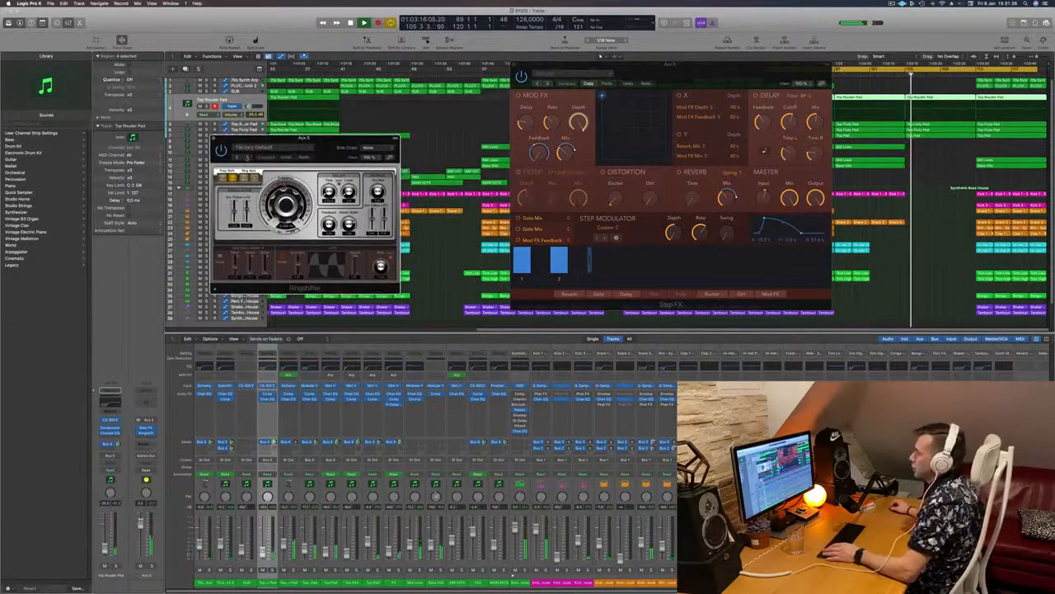
click(247, 158)
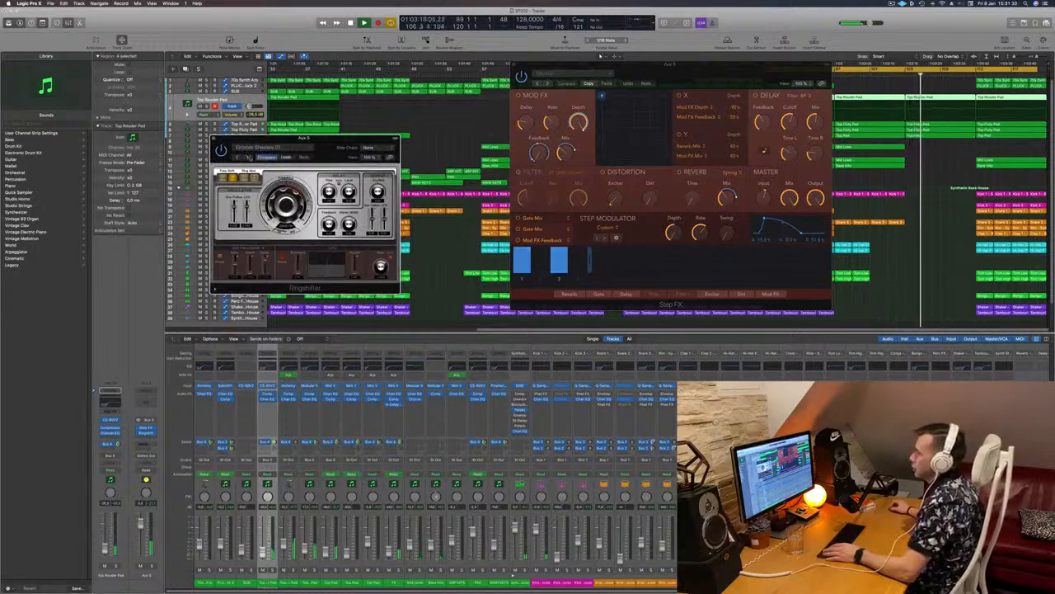
click(286, 148)
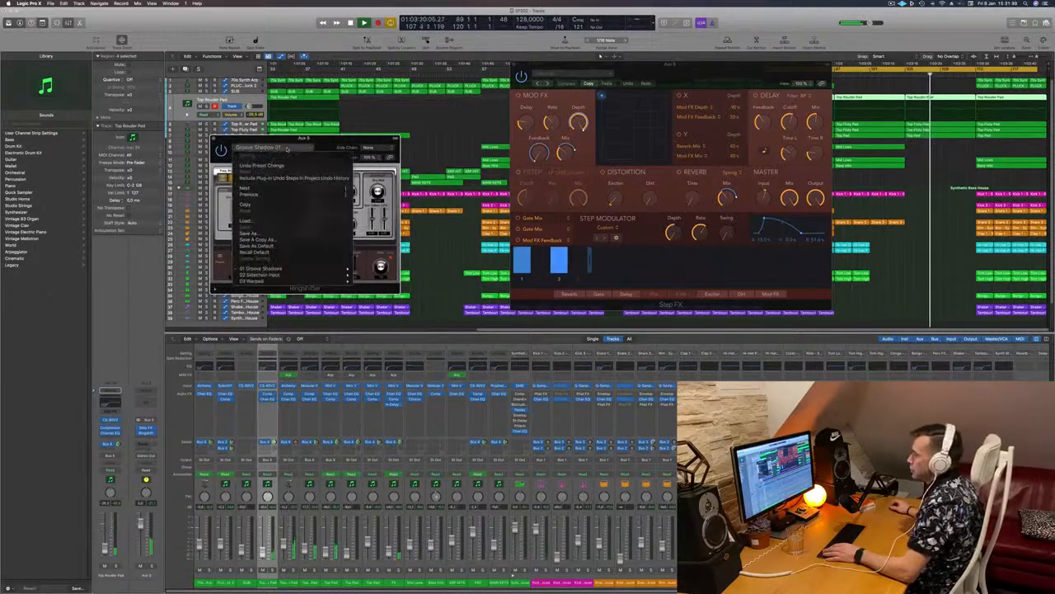
mouse_move(306, 269)
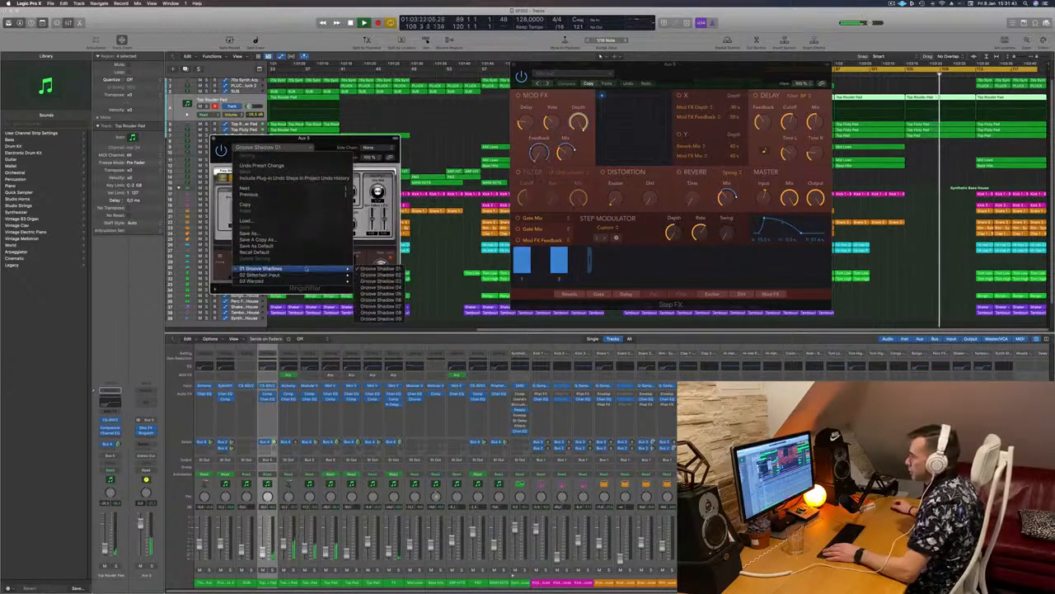
click(367, 281)
drag(341, 137, 383, 110)
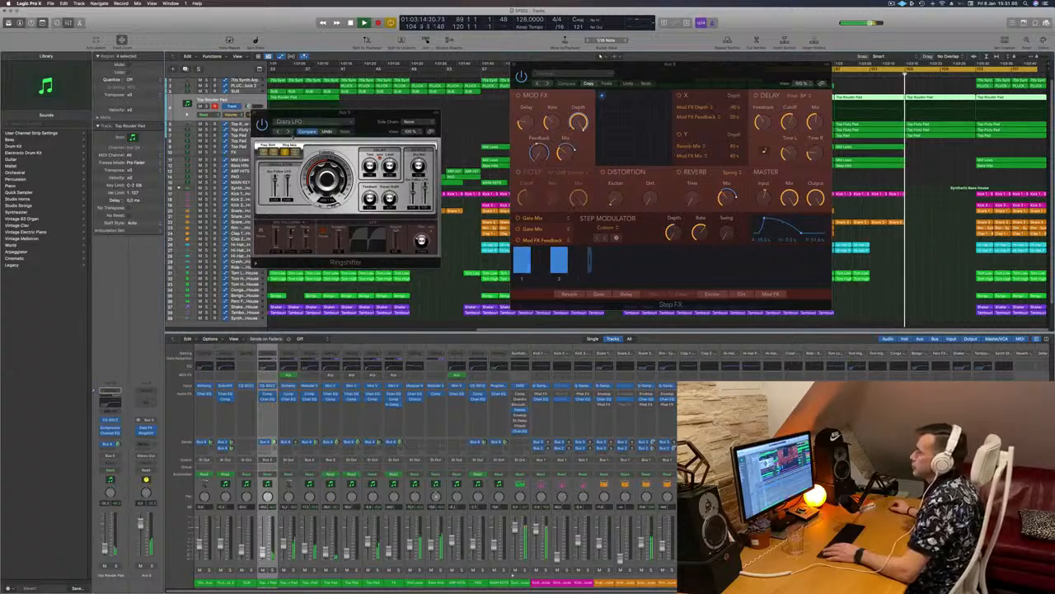
Step: Audition the Ringshifter presets following Crazy LFO one by one up to Ring Groove 02 while the breakdown plays
click(286, 132)
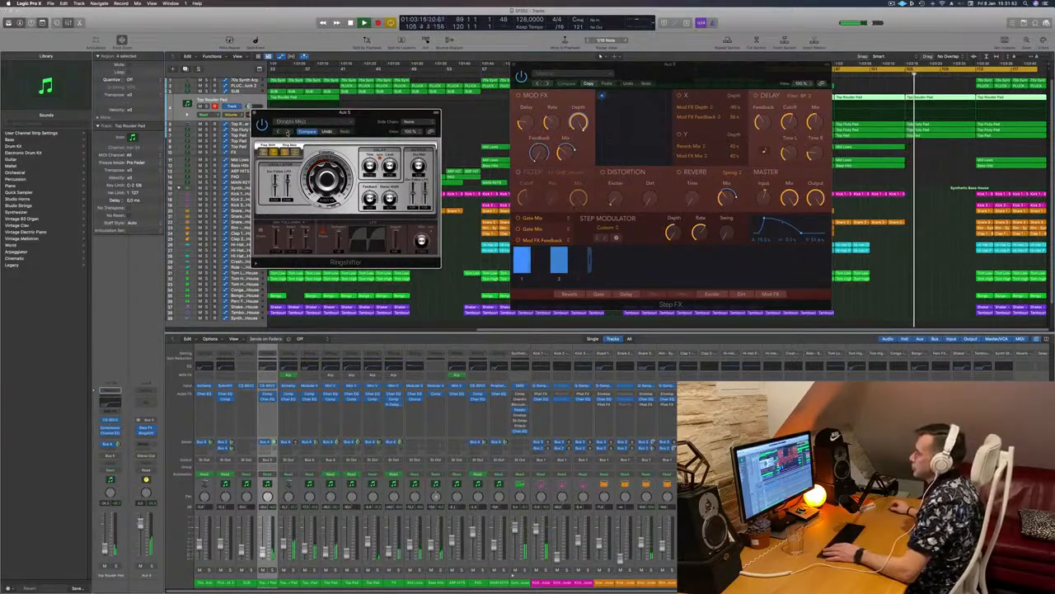
click(286, 132)
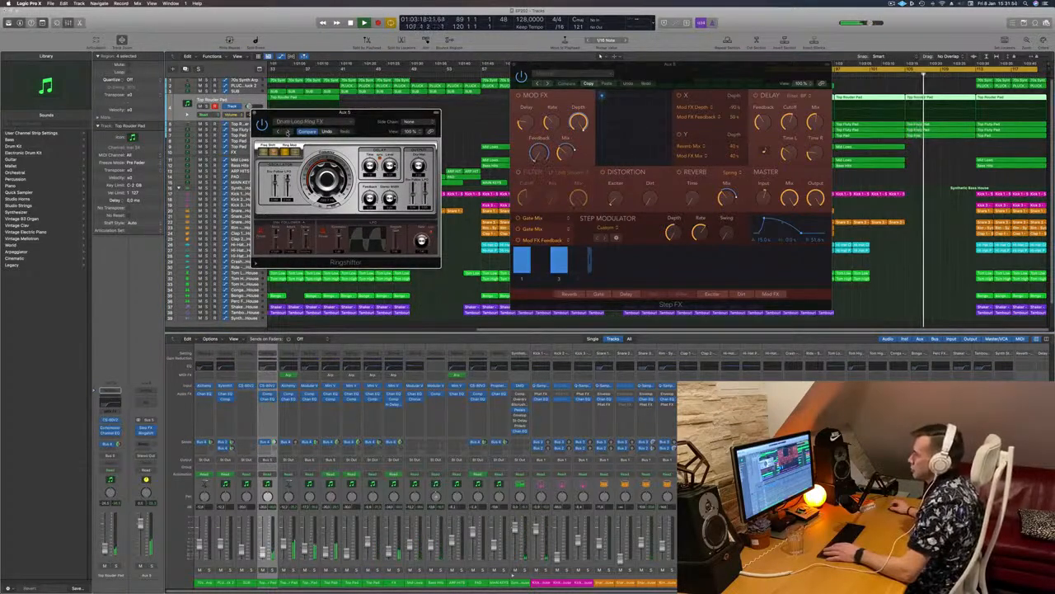
click(287, 132)
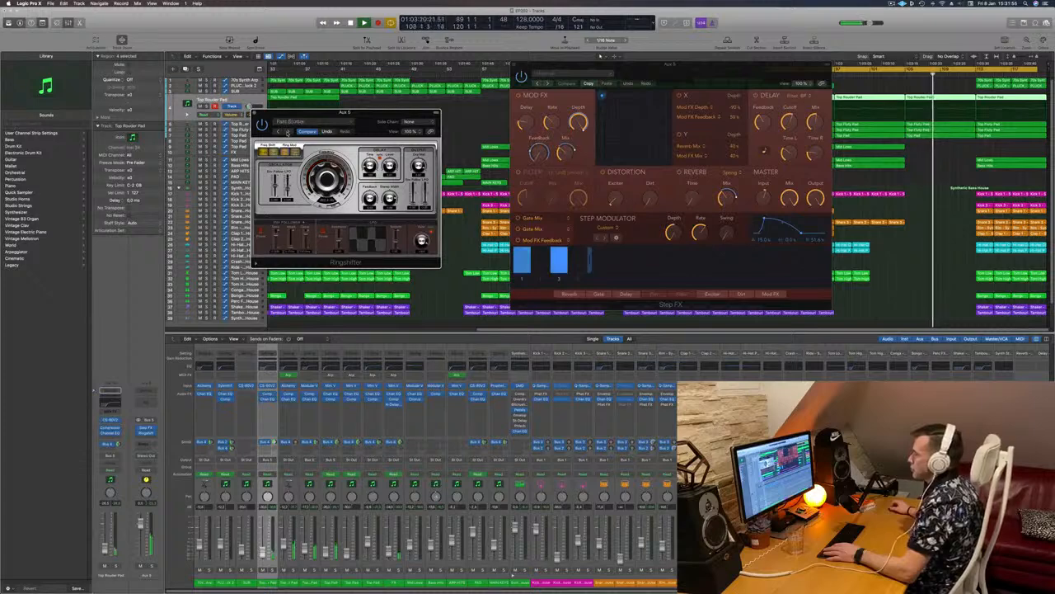
click(288, 132)
click(288, 132)
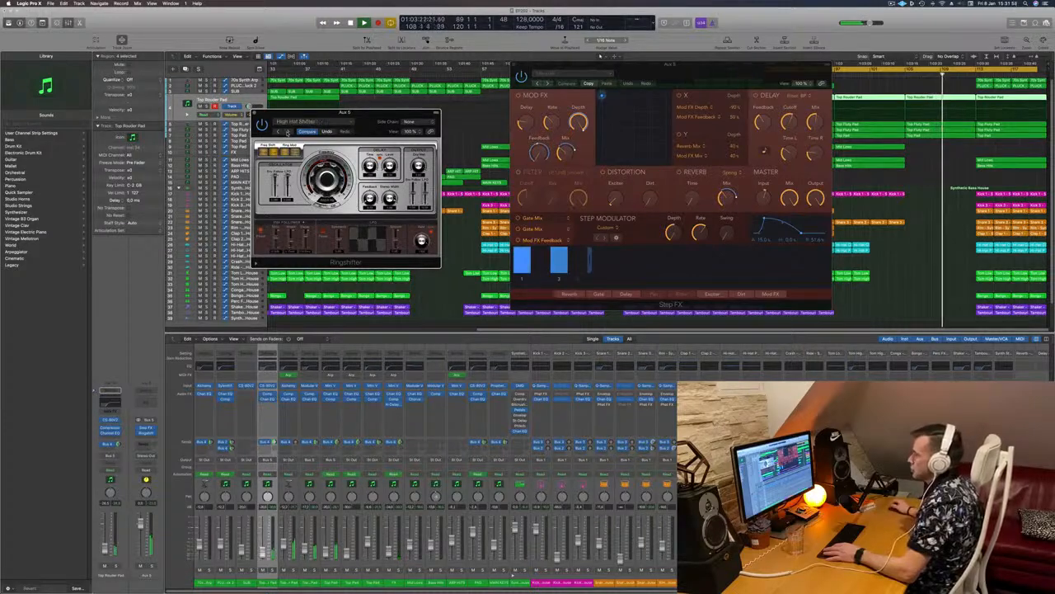
click(288, 132)
click(288, 132)
click(896, 75)
click(288, 132)
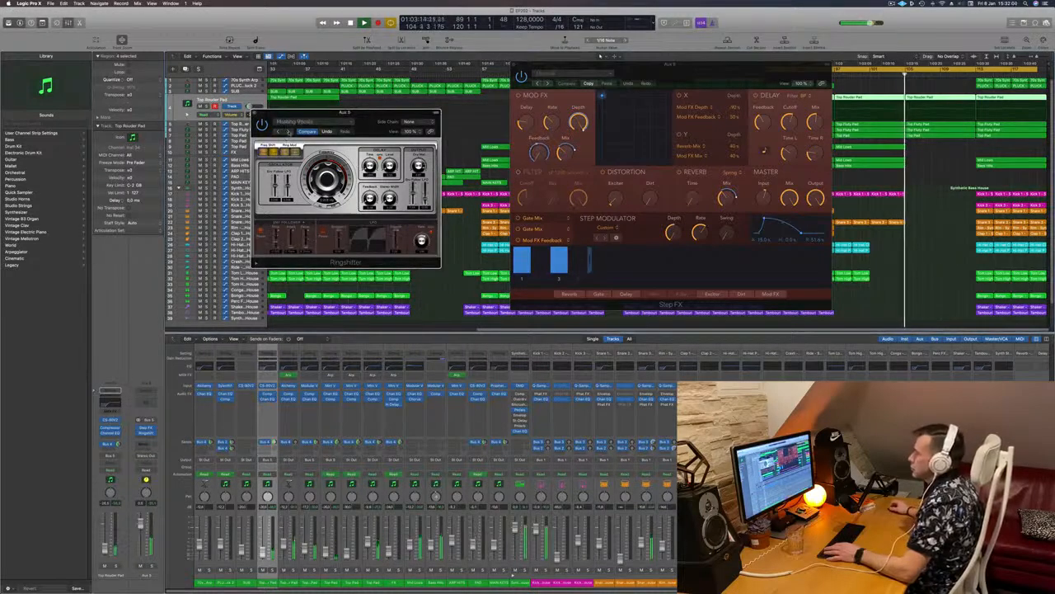
click(288, 132)
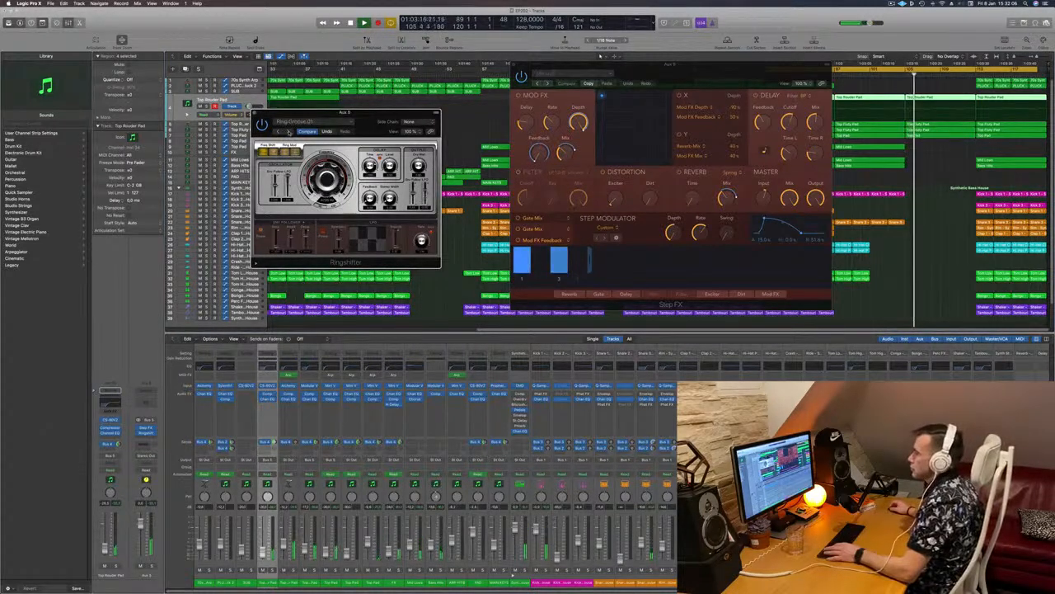
click(288, 132)
click(289, 132)
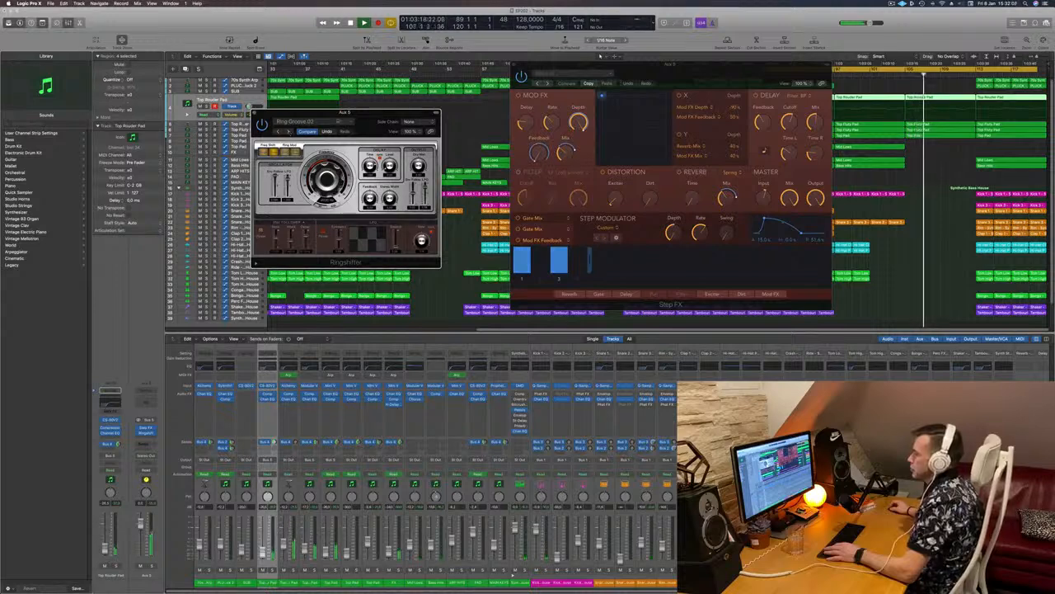
drag(312, 113, 289, 133)
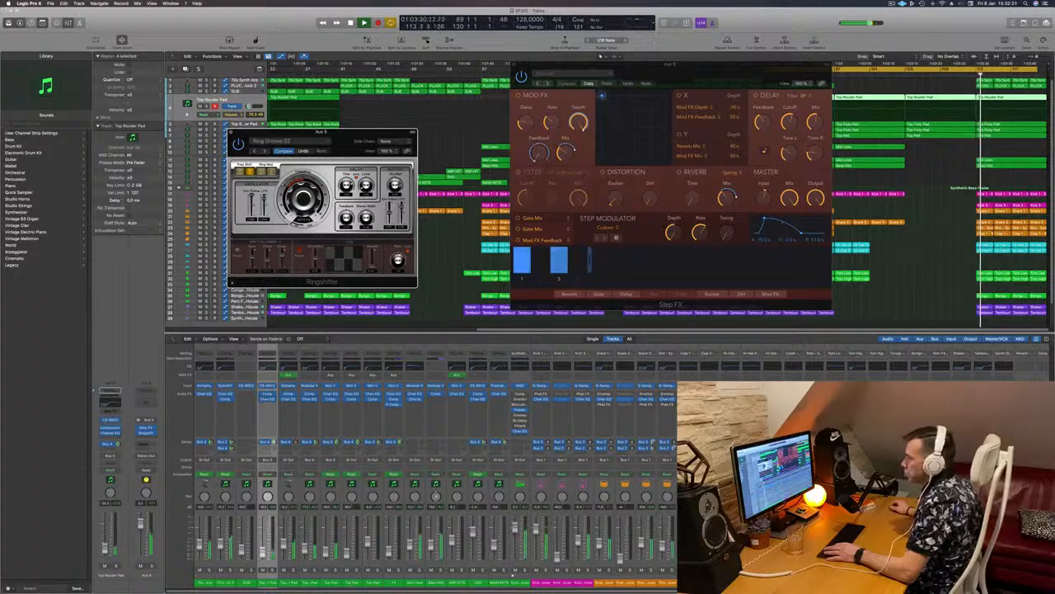
Step: Replay from bar 105, try Ringshifter's next presets, load Crazy LFO from the Warped group and close the plug-in window
click(895, 73)
click(264, 151)
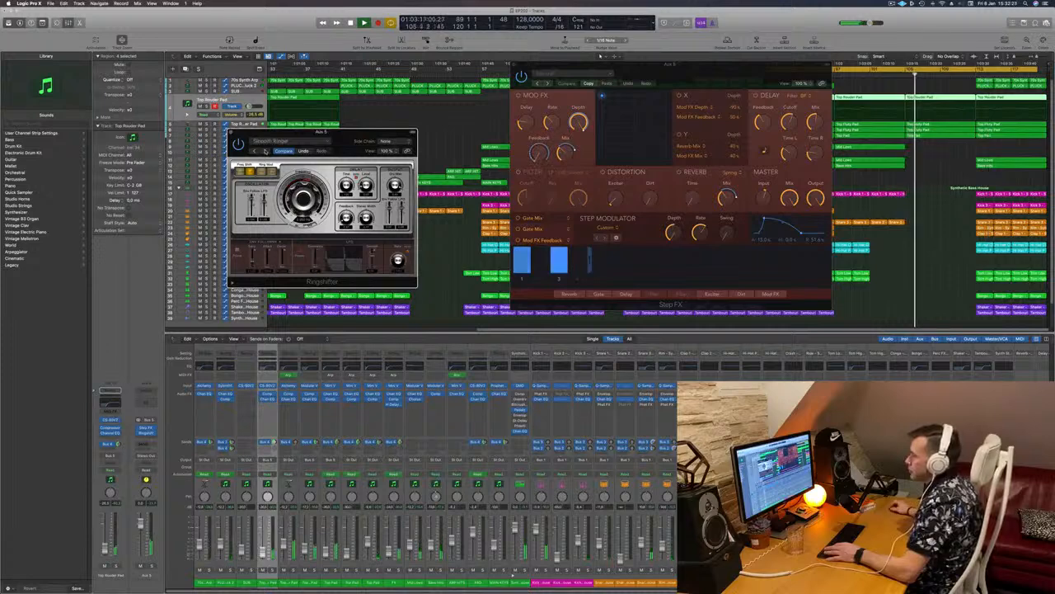
click(281, 141)
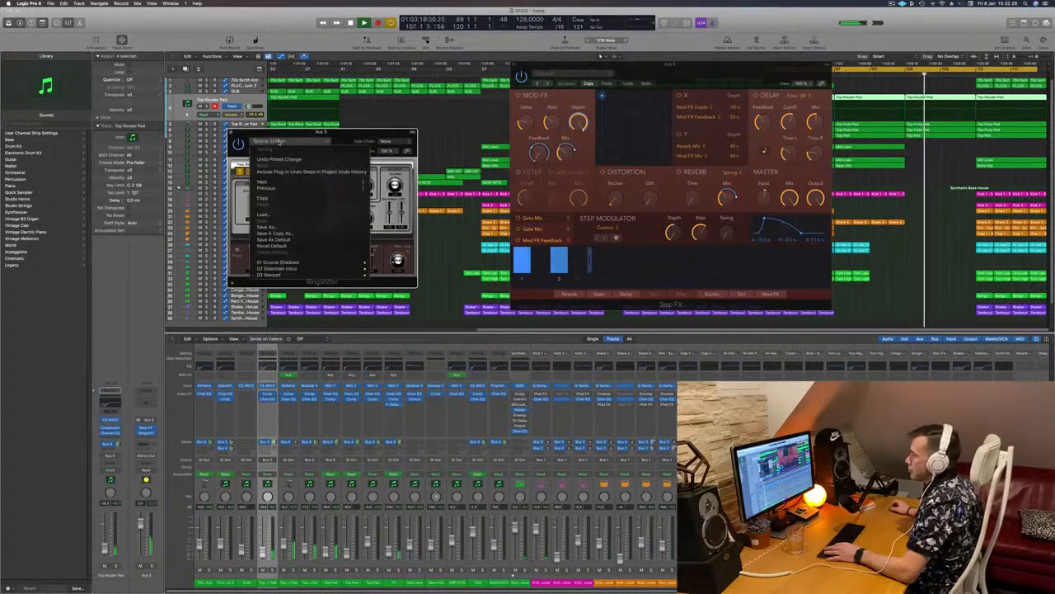
mouse_move(300, 275)
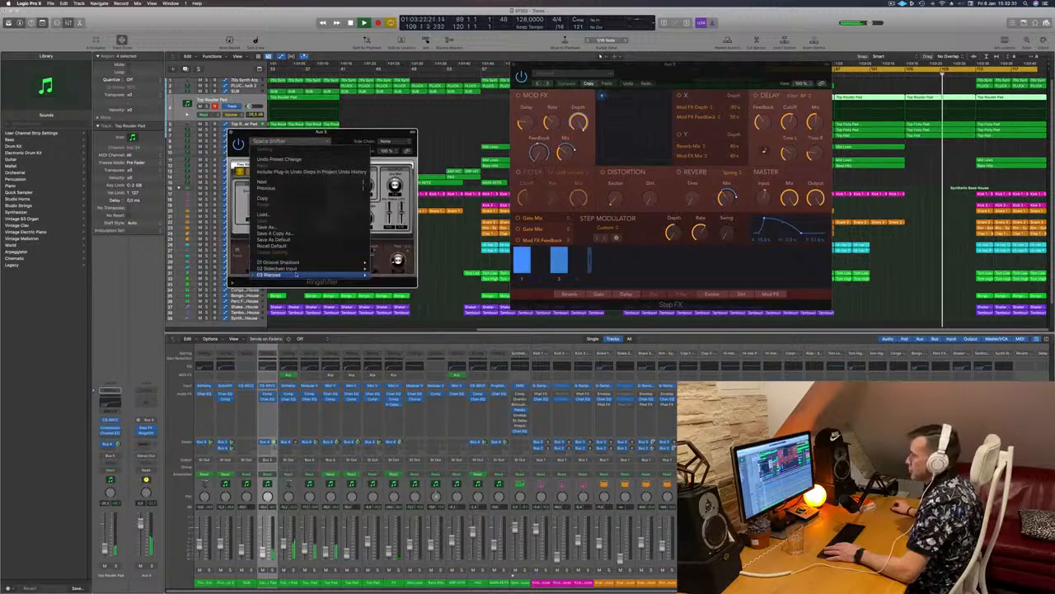
click(389, 275)
drag(322, 132, 328, 155)
key(shift+comma)
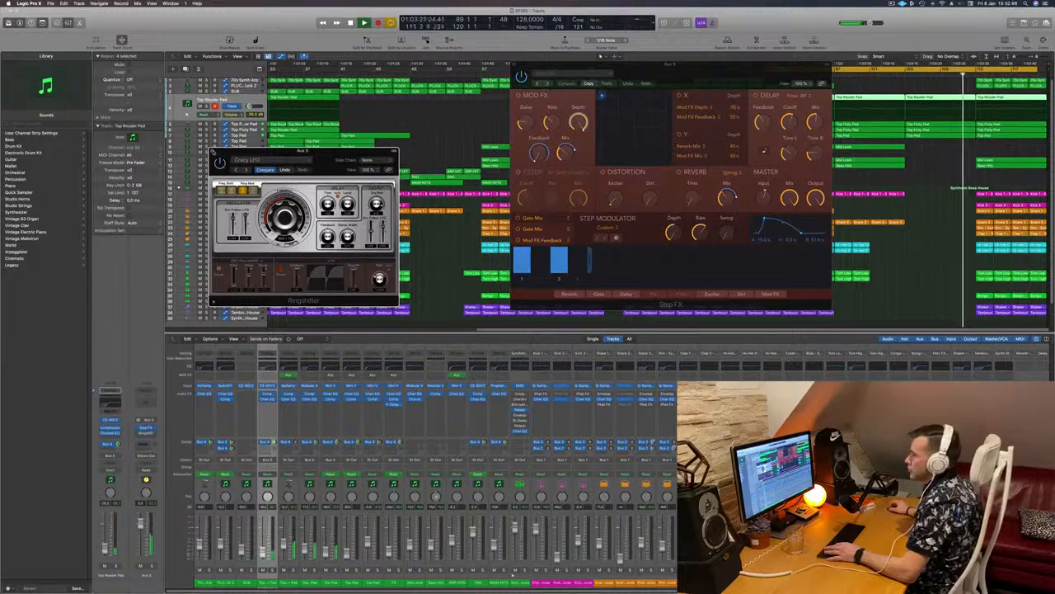
click(213, 151)
Step: Move the Step FX window aside, replay the breakdown and set the cycle range to bars 113 to 121
drag(752, 67, 576, 79)
click(764, 72)
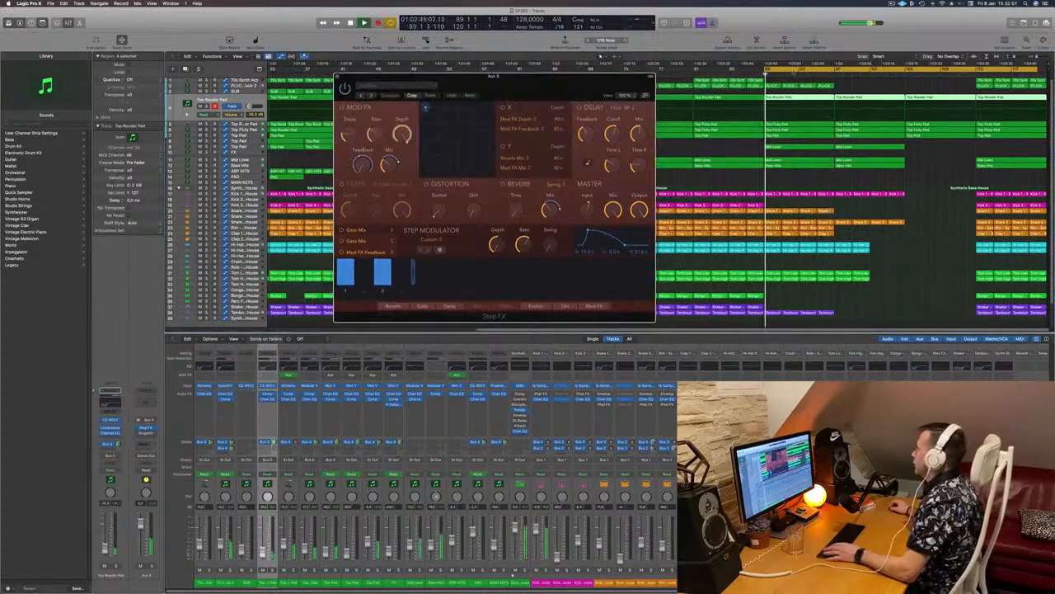
drag(765, 70, 905, 70)
key(space)
key(space)
key(super+Left)
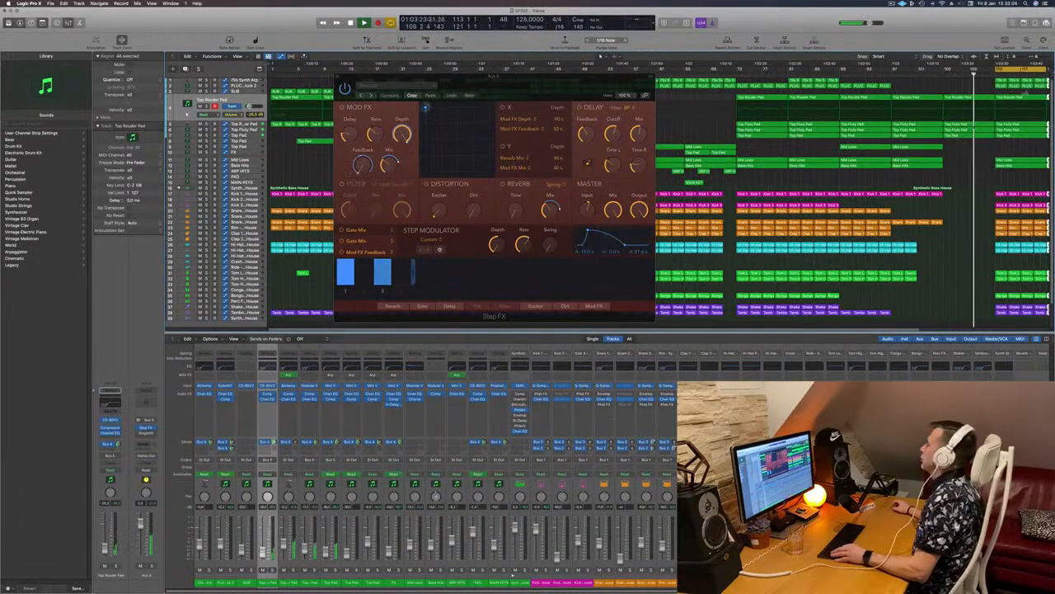
drag(650, 86, 683, 85)
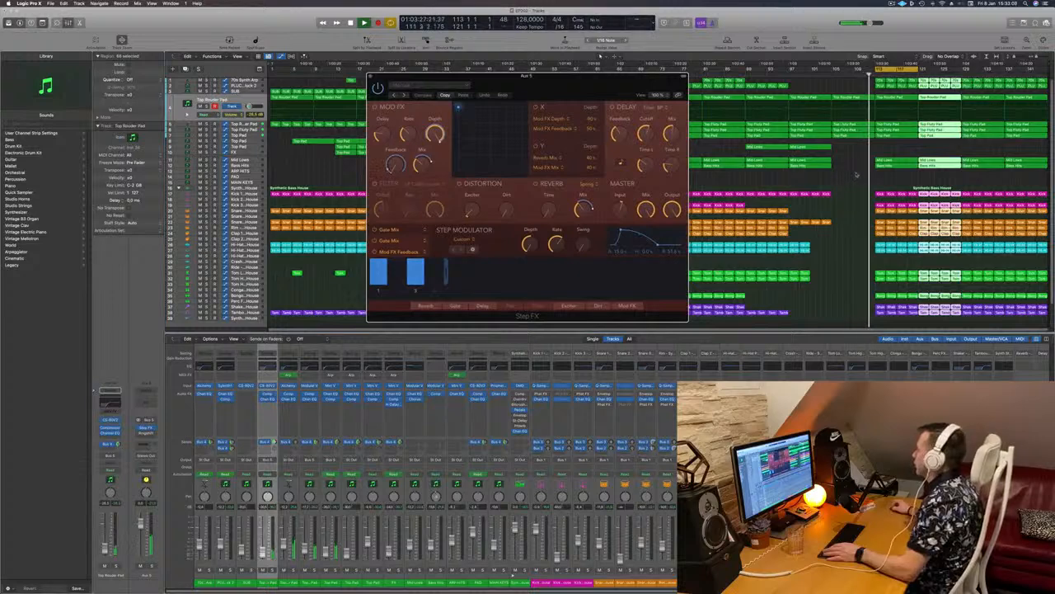
Step: Set the cycle range to bars 105 to 121 and delete all Synthetic Bass House drum regions in bars 113 to 129
click(826, 72)
drag(876, 69, 876, 69)
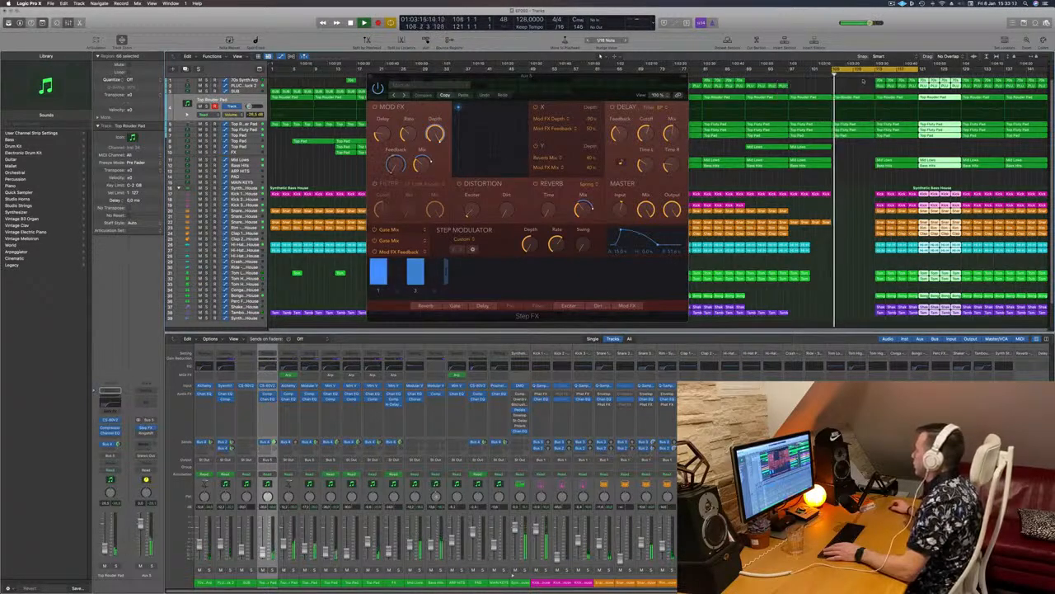
drag(874, 185, 958, 323)
key(Delete)
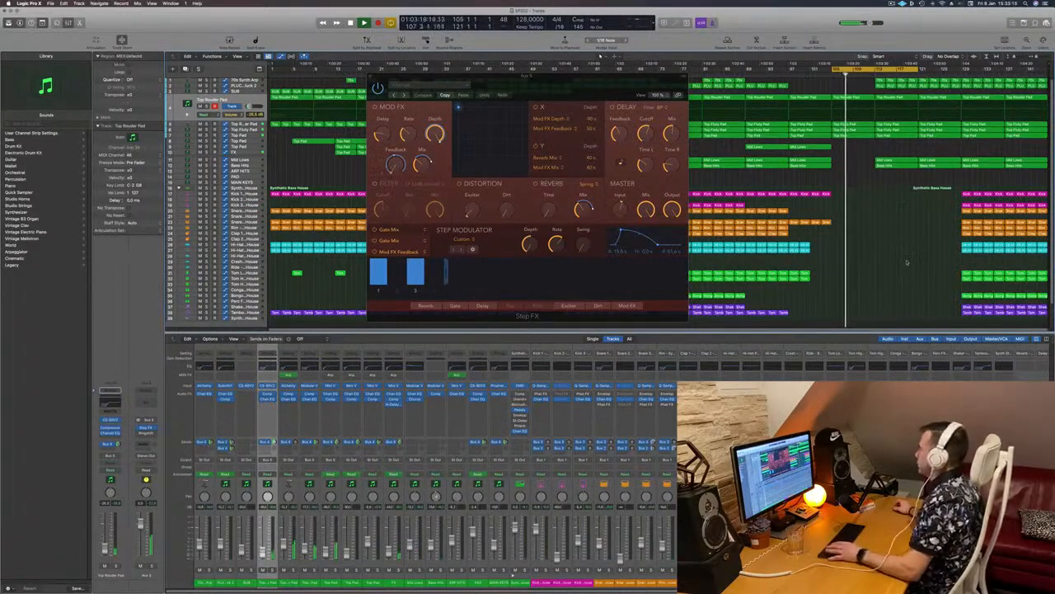
drag(567, 90, 512, 77)
key(Return)
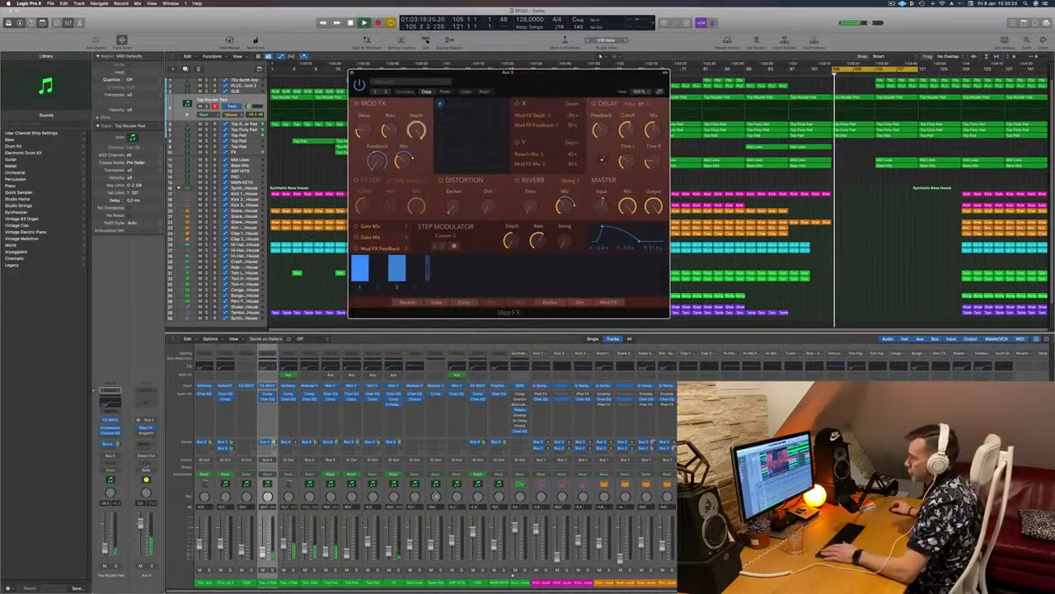
Step: Close the Step FX window and add a bus send with a raised level on the Aux 5 channel
click(352, 73)
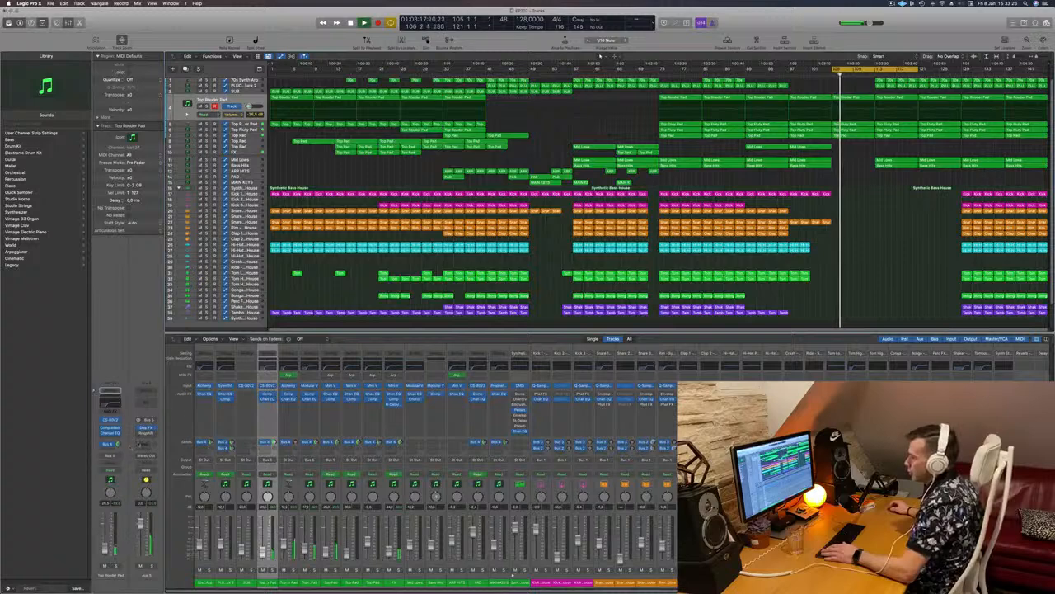
click(138, 444)
mouse_move(142, 452)
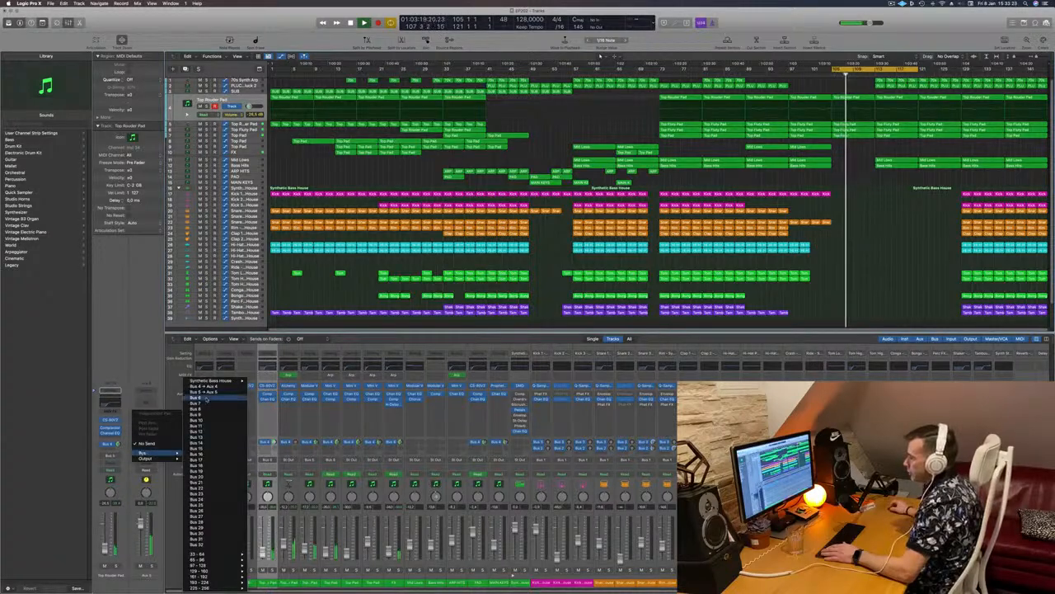
click(210, 390)
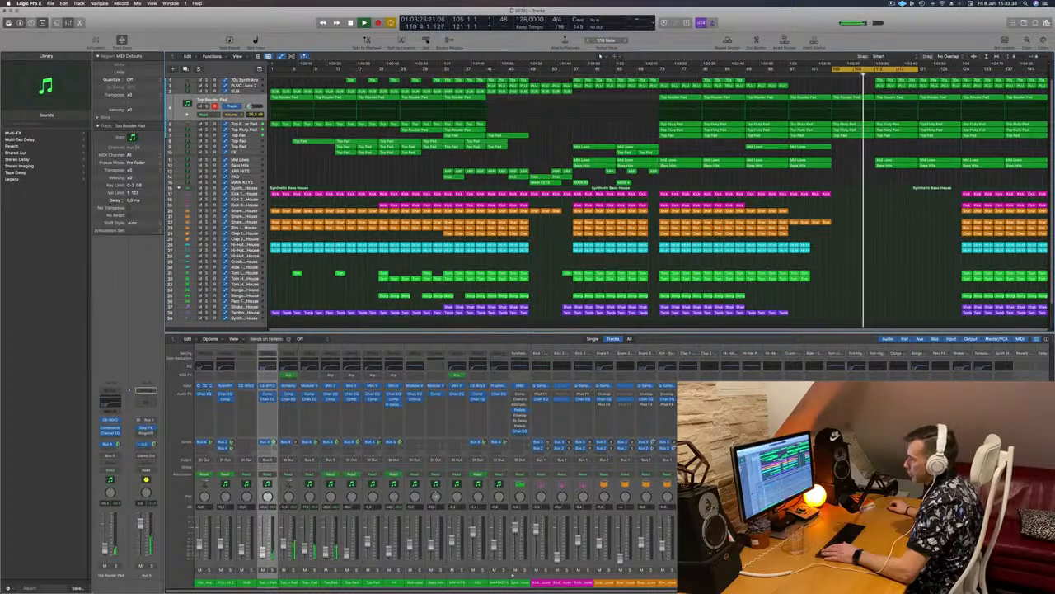
Step: Stop playback, switch the Aux 5 channel from Read to a recording automation mode and play from bar 105
key(space)
key(space)
key(space)
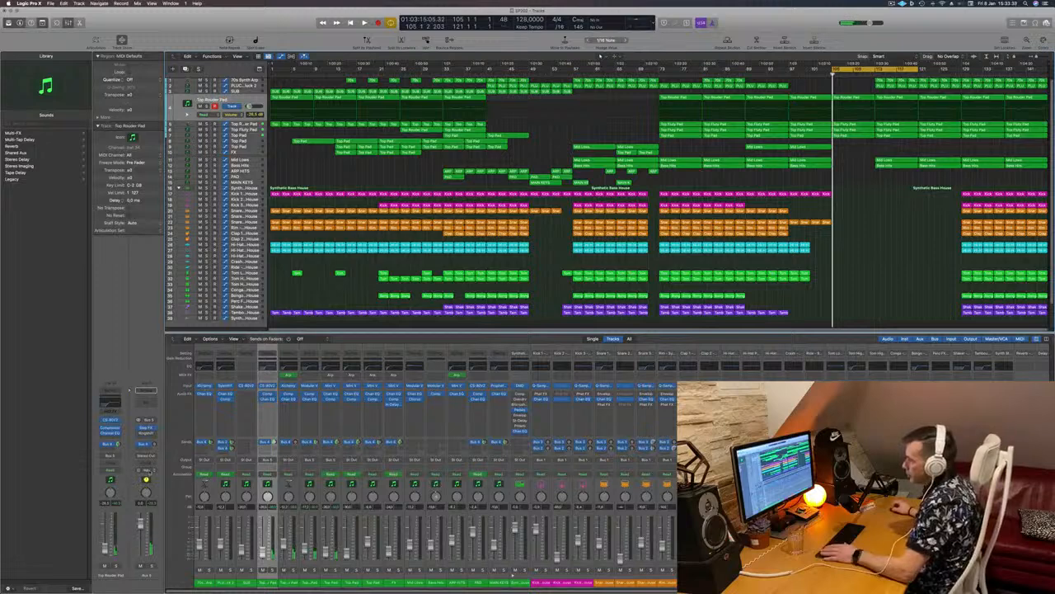
click(146, 475)
click(149, 480)
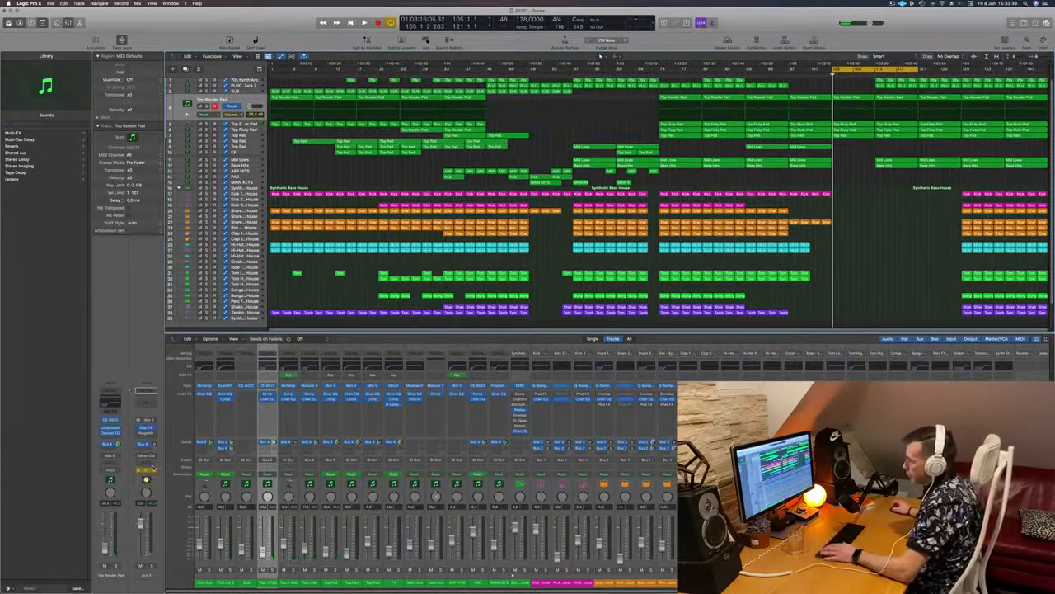
key(space)
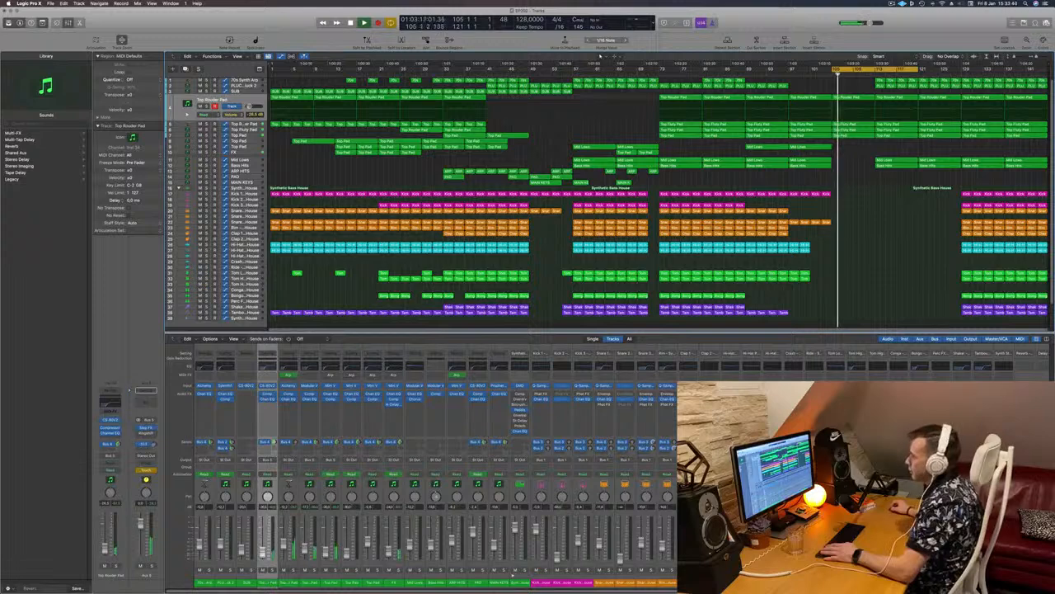
Step: Stop playback, create an arrangement track for the Aux 5 channel and move it directly below the SUB track
key(space)
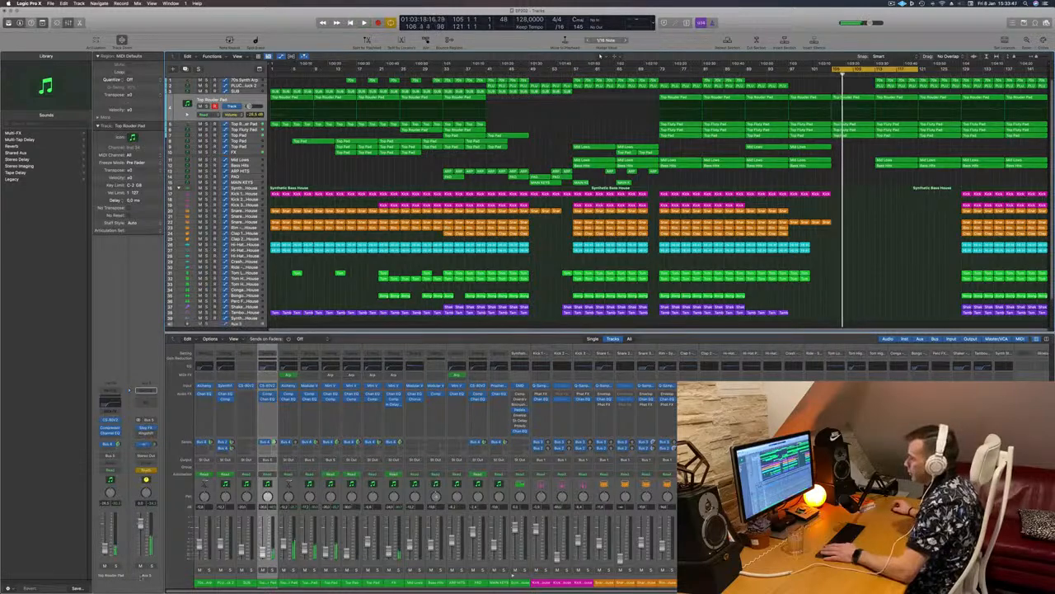
right_click(144, 548)
click(161, 551)
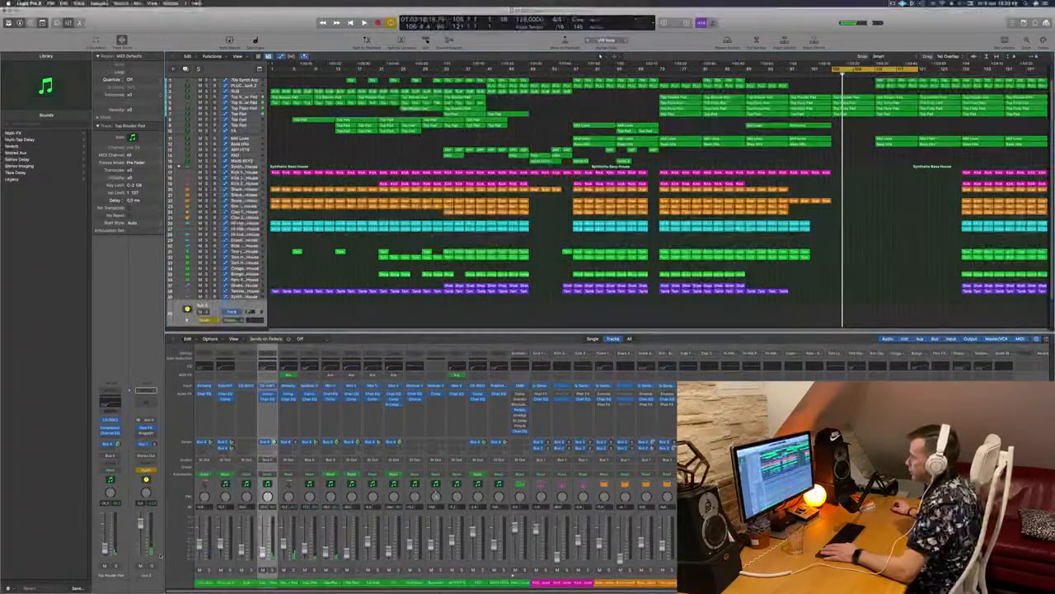
drag(202, 310, 252, 96)
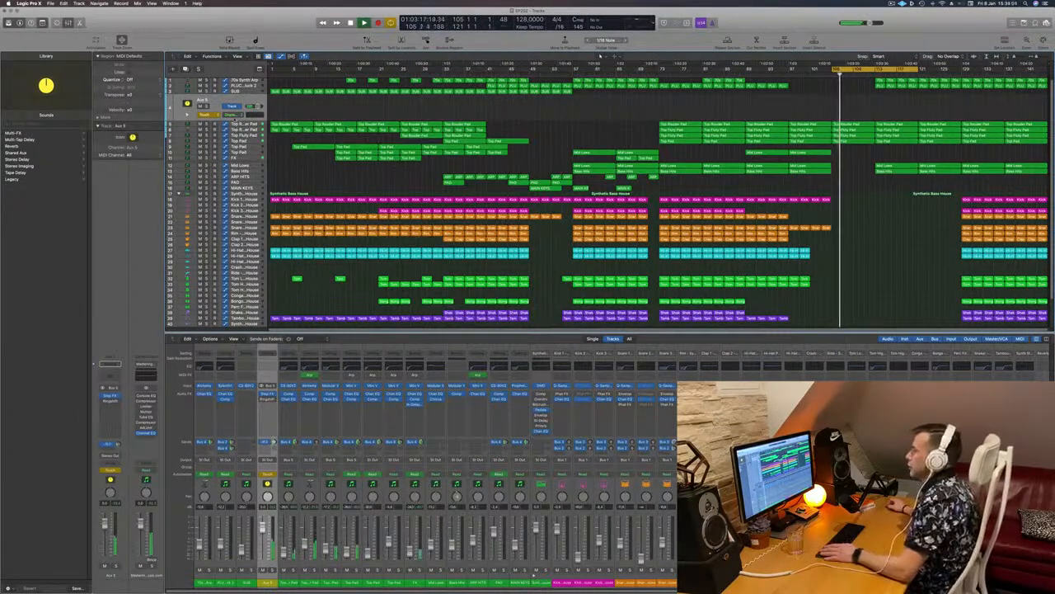
Step: Show the send level automation on the Aux 5 track and draw a rise from bar 105 to 113 that drops straight back down
click(240, 114)
click(255, 172)
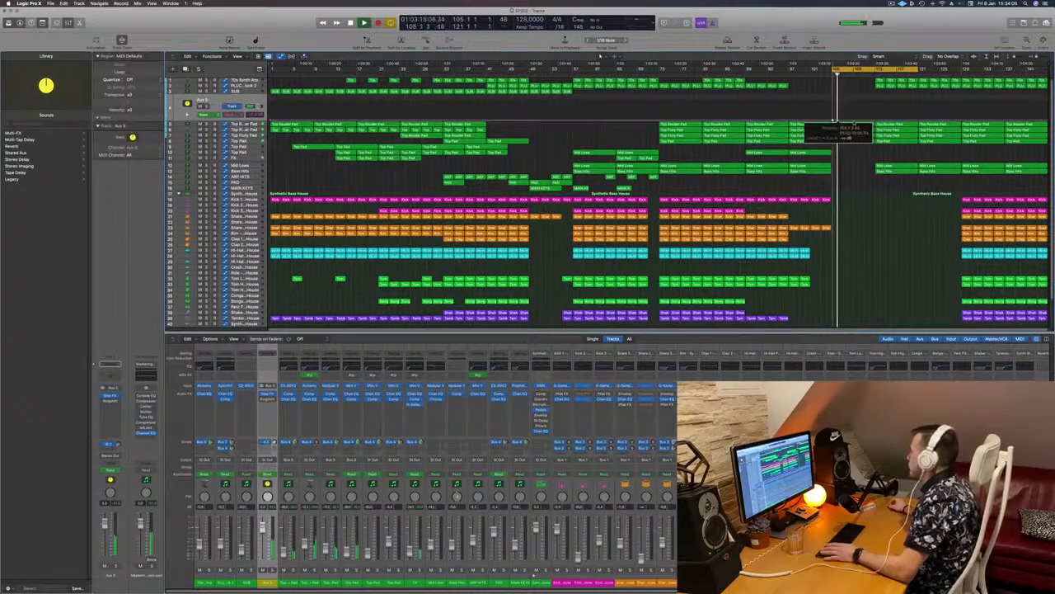
drag(856, 121, 856, 108)
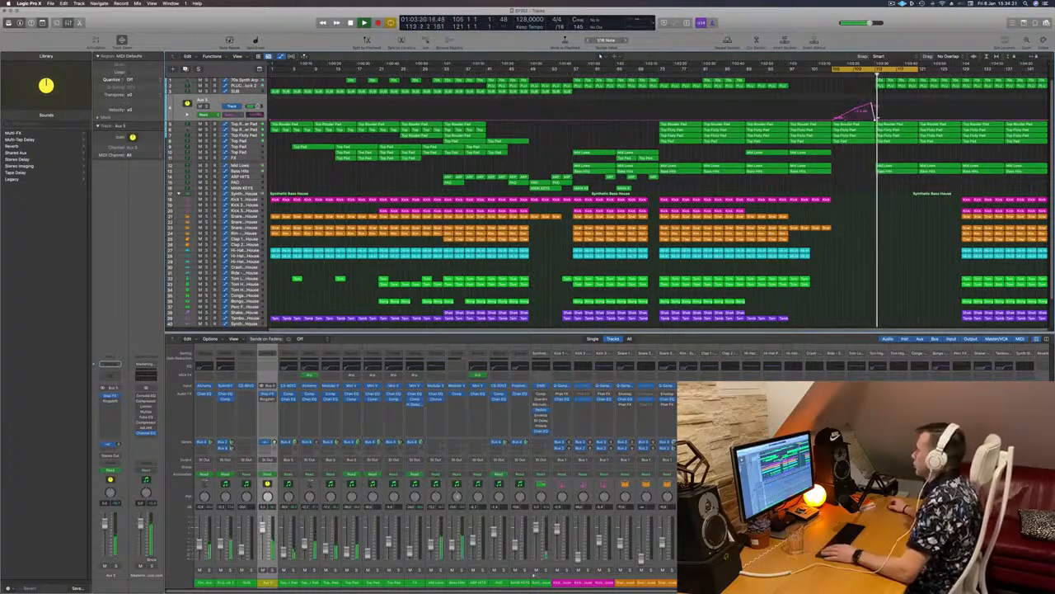
scroll(871, 180, up, 1)
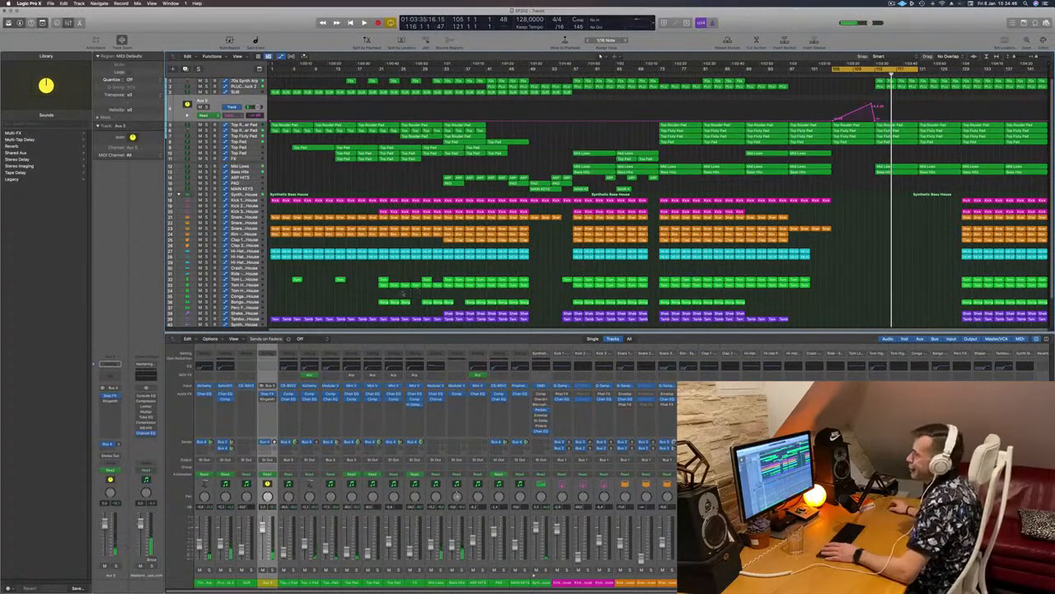
click(109, 445)
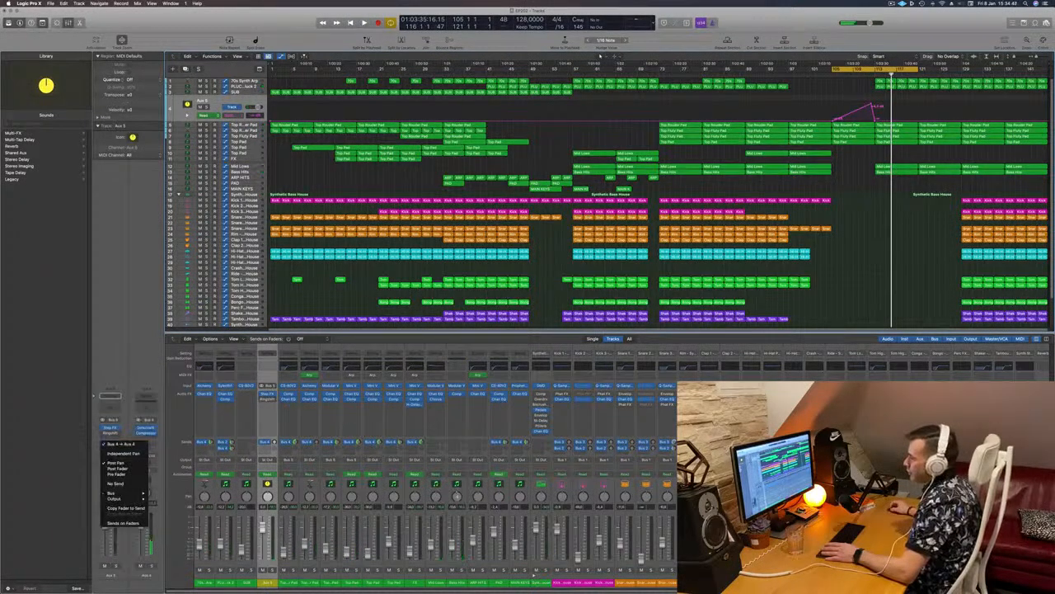
click(110, 445)
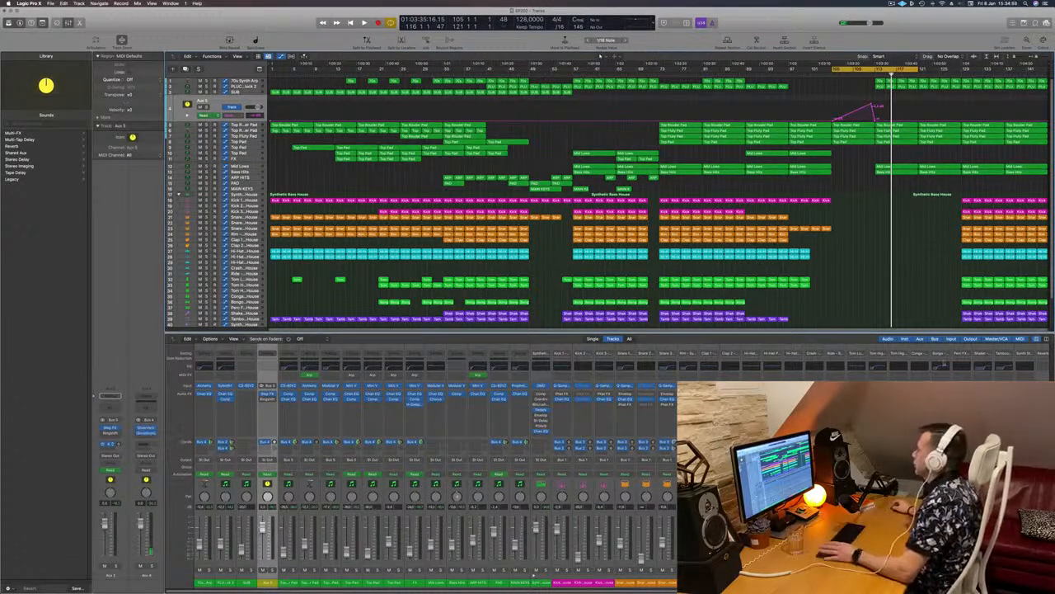
Step: Replay the breakdown from bar 105 and move the project's end marker further past the last regions
key(space)
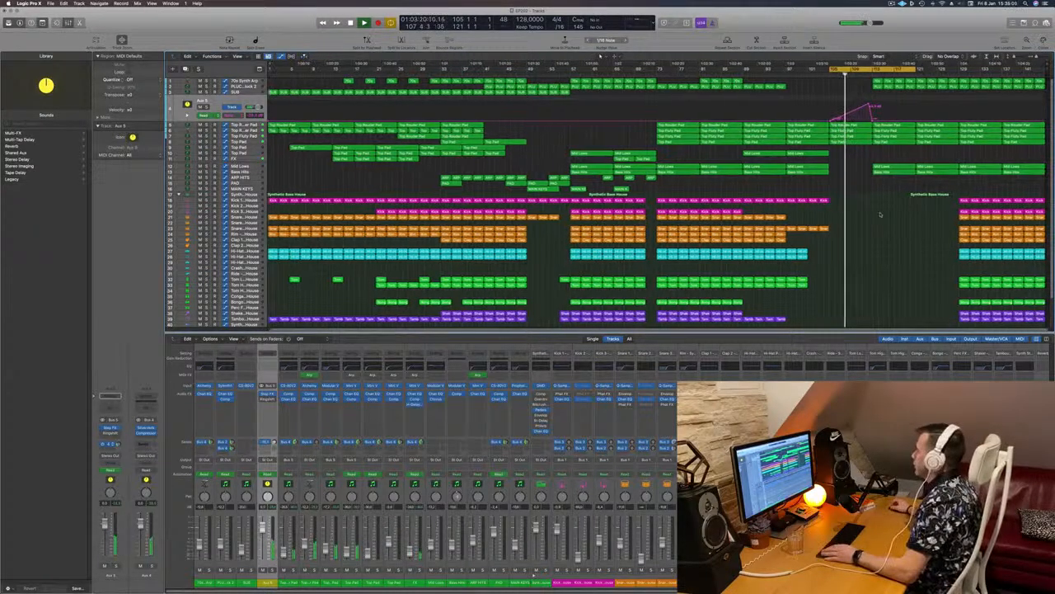
drag(1040, 69, 1052, 75)
scroll(1010, 81, right, 5)
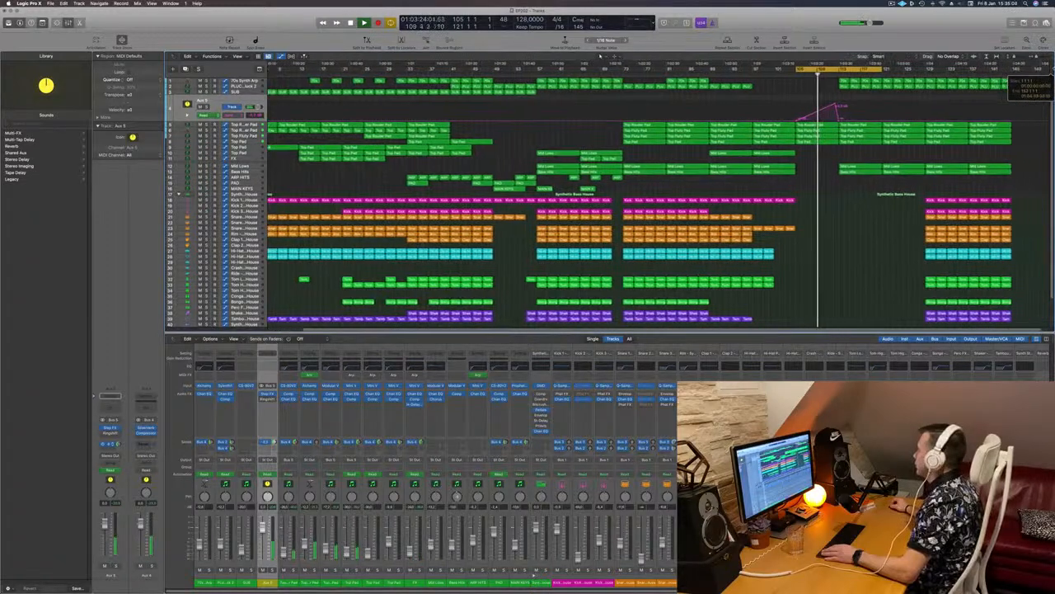
scroll(1010, 78, right, 4)
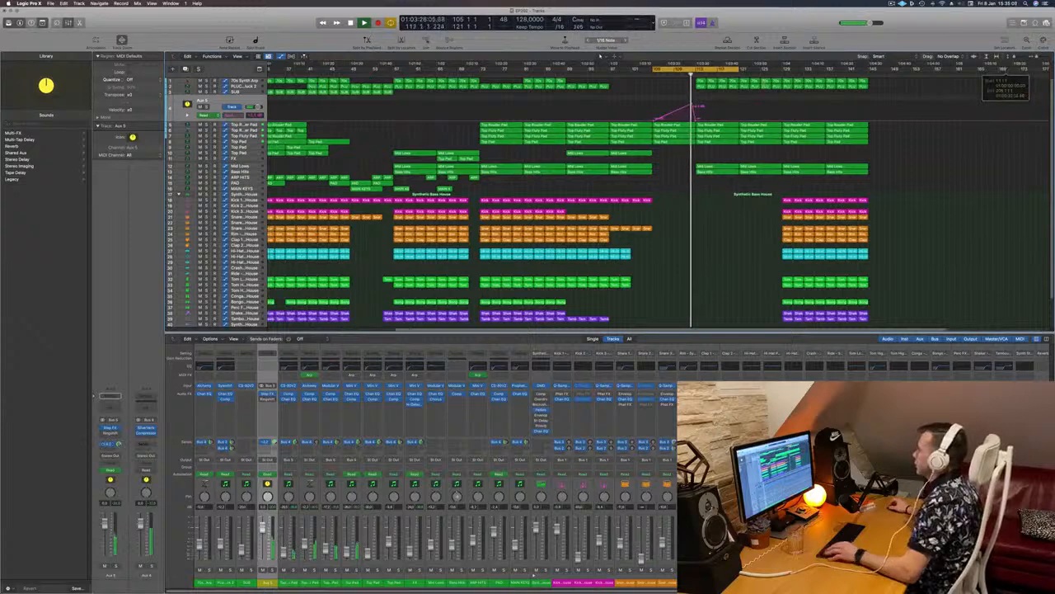
key(super+Right)
key(super+Right)
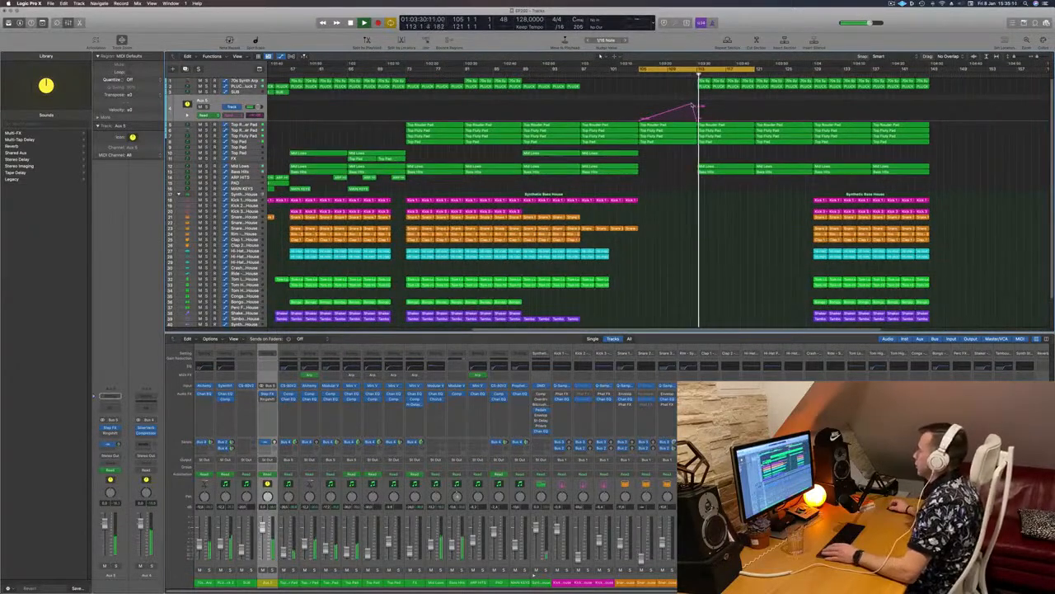
key(space)
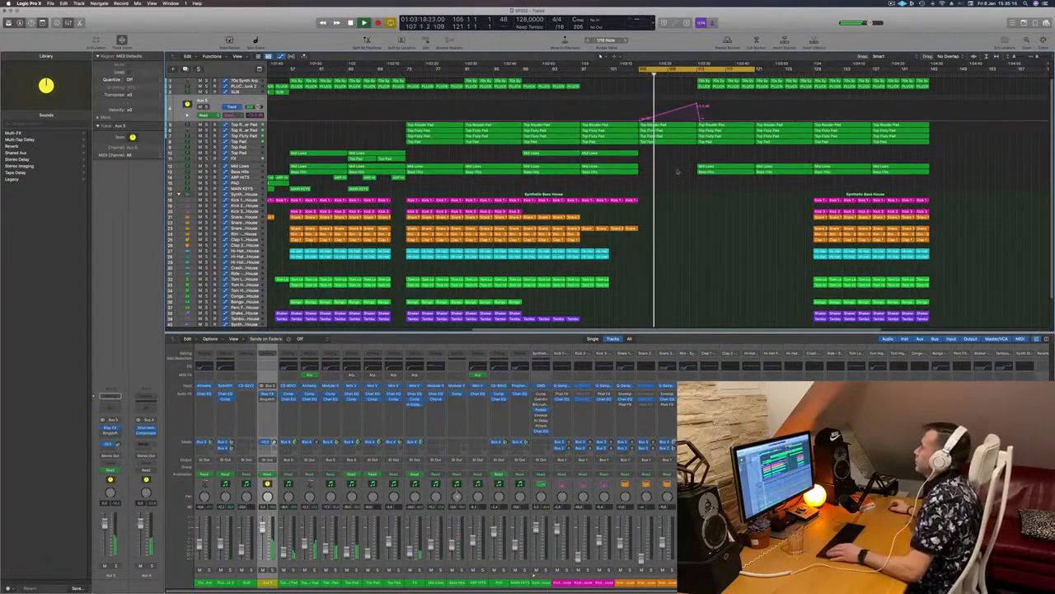
Step: Copy the last Kick 1 region before the breakdown to bar 113 and delete all its notes except the first
drag(632, 201, 705, 202)
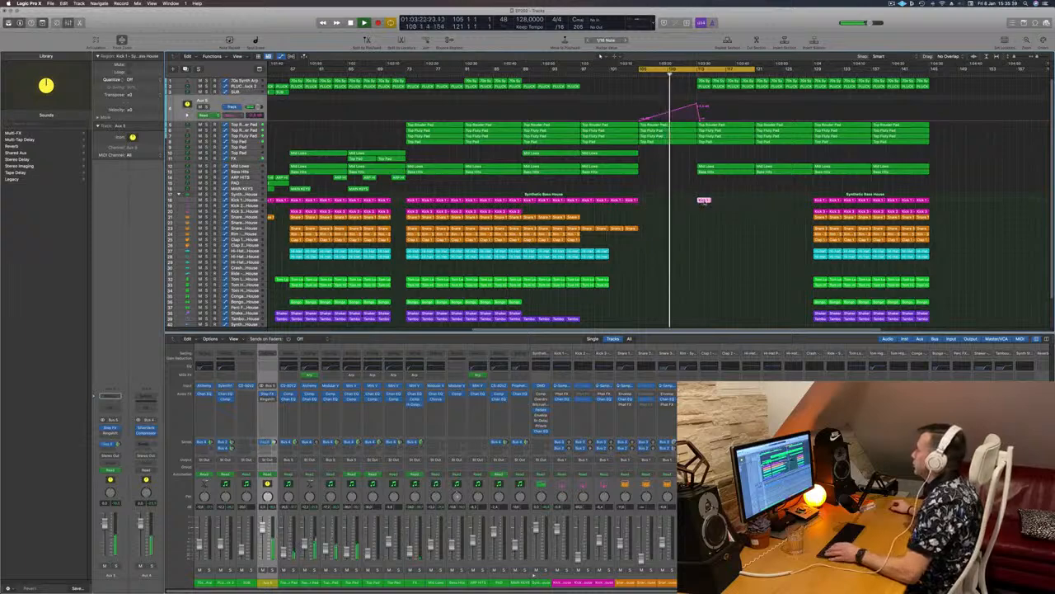
double_click(703, 202)
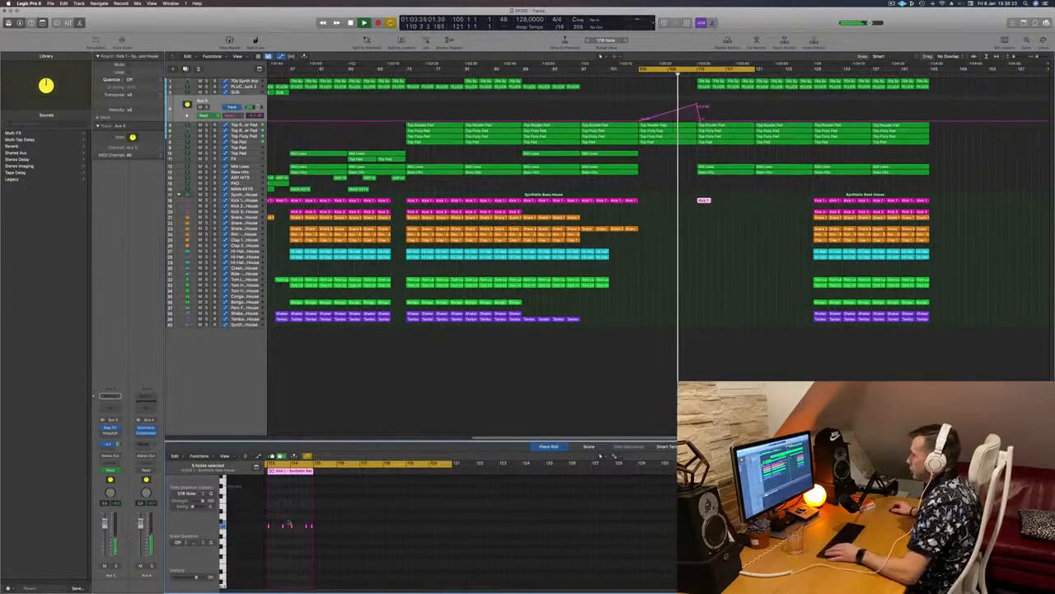
drag(288, 521, 314, 532)
key(Delete)
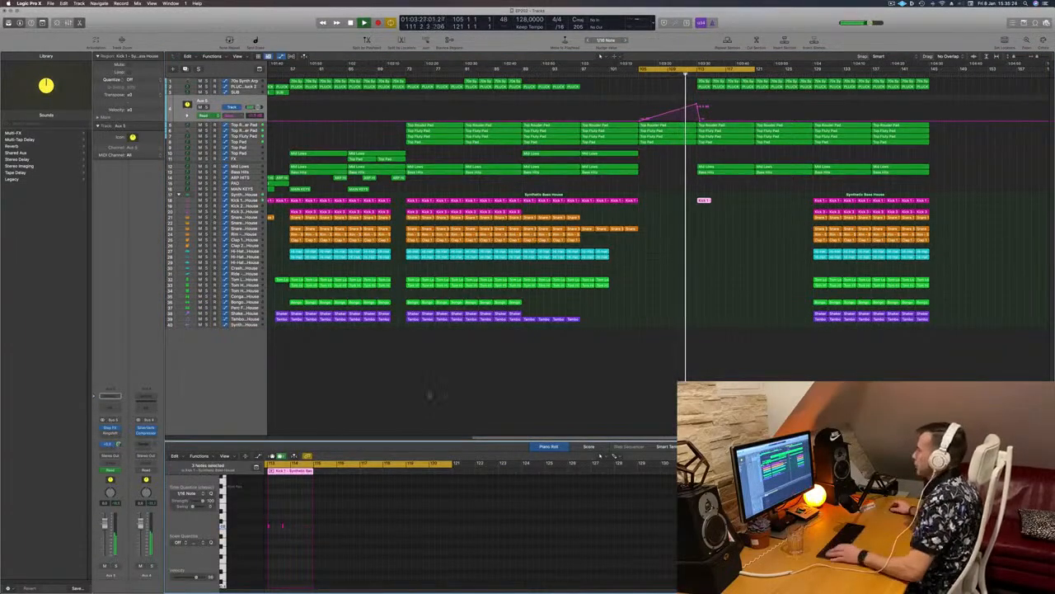
scroll(681, 279, up, 6)
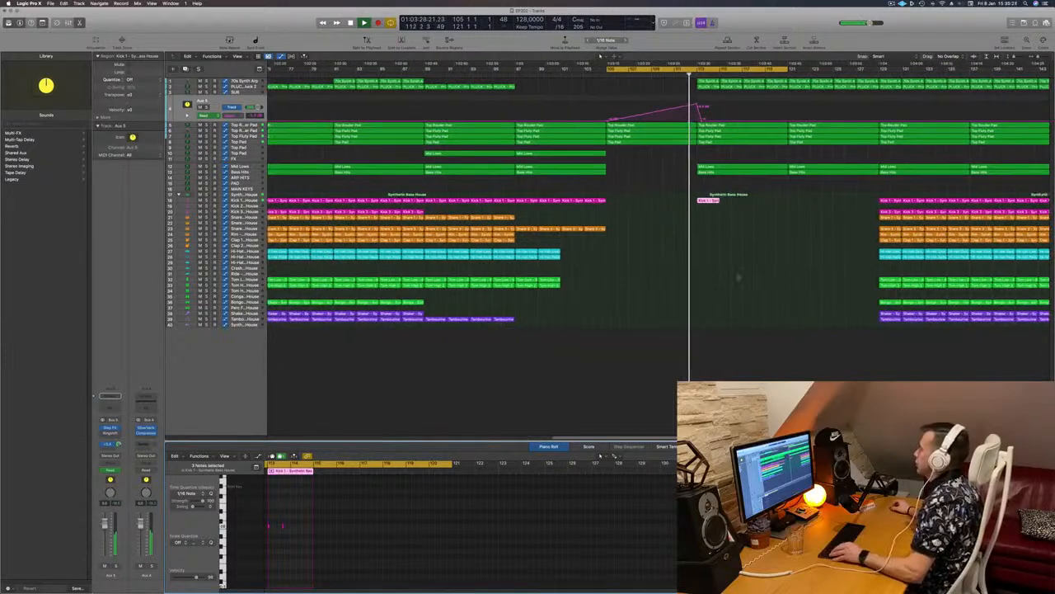
scroll(738, 276, up, 3)
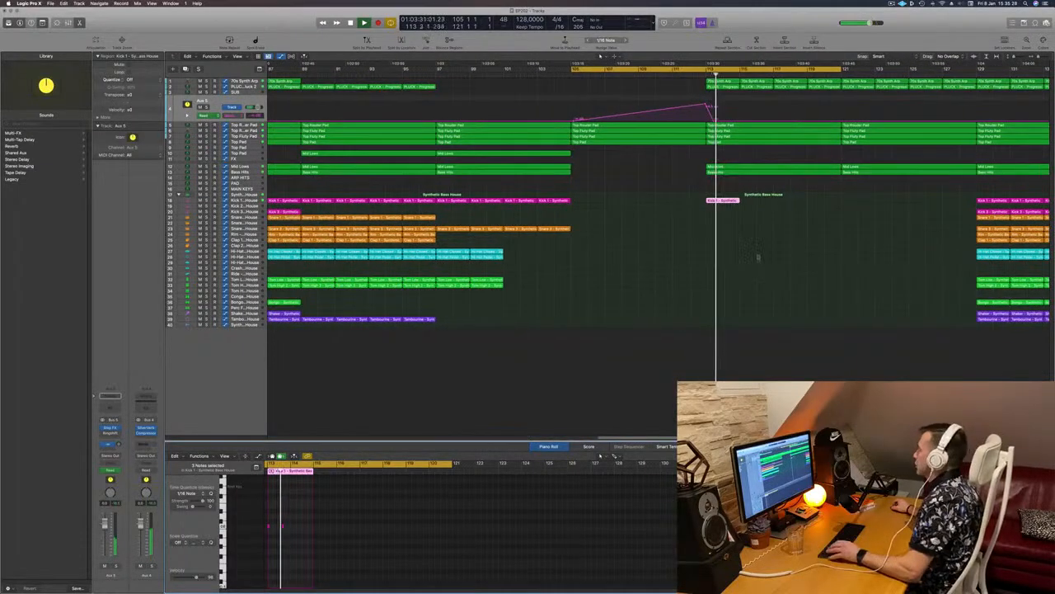
scroll(579, 561, left, 5)
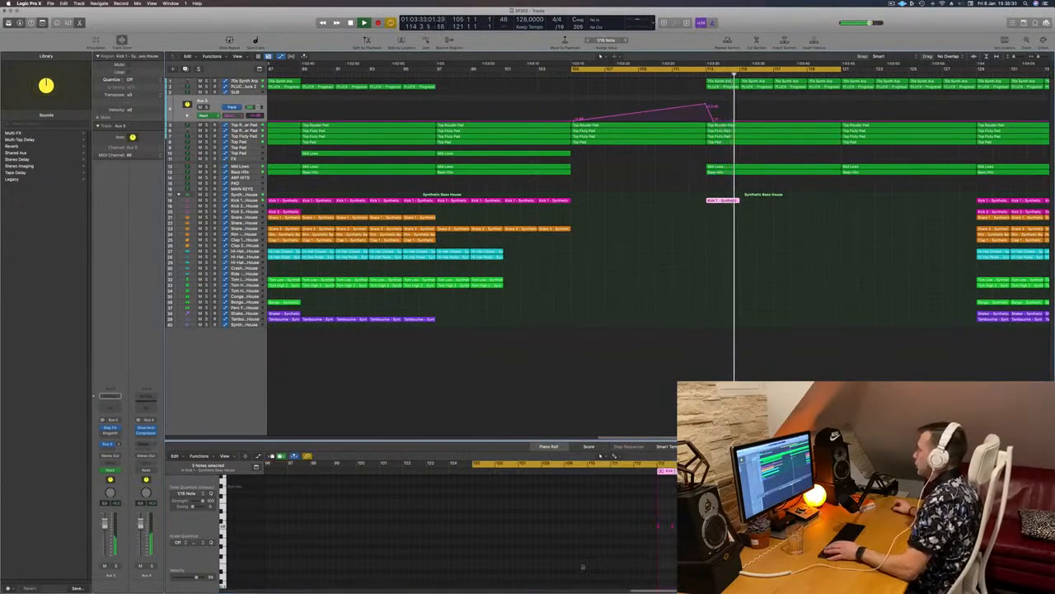
click(673, 525)
key(BackSpace)
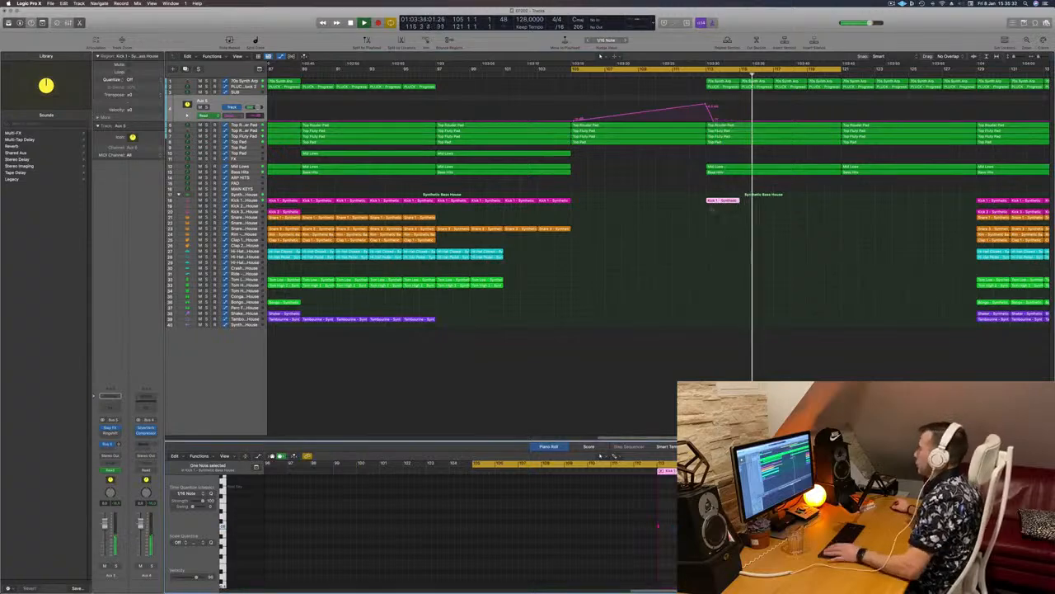
Step: Copy the one-note Kick 1 region onward until it fills bars 113 to 121
drag(724, 202, 770, 204)
key(super+Left)
key(super+Left)
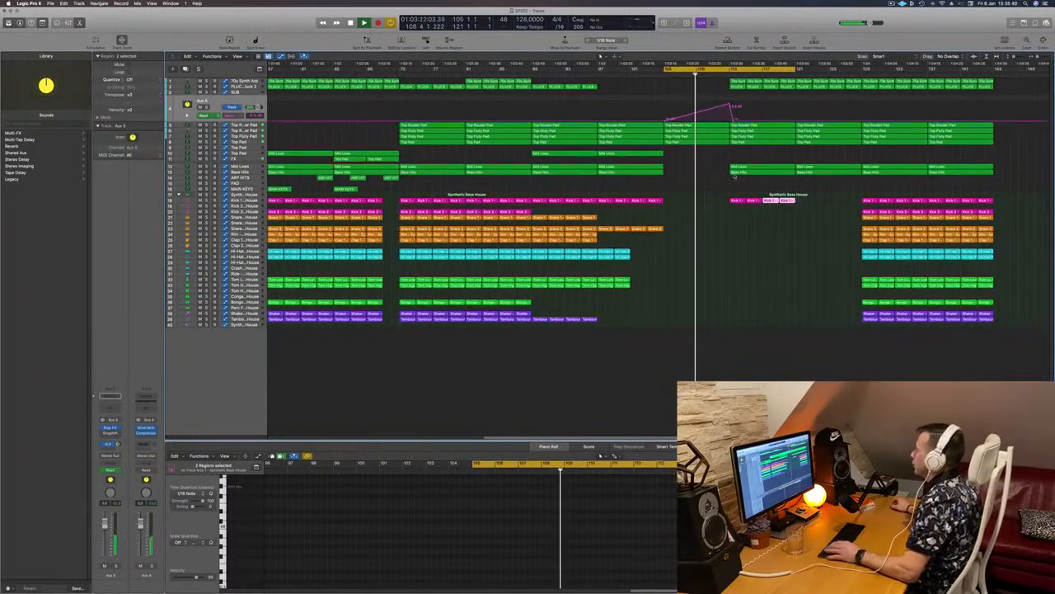
Step: Delete the 70s Synth Arp regions between bars 113 and 121
drag(726, 78, 785, 81)
key(BackSpace)
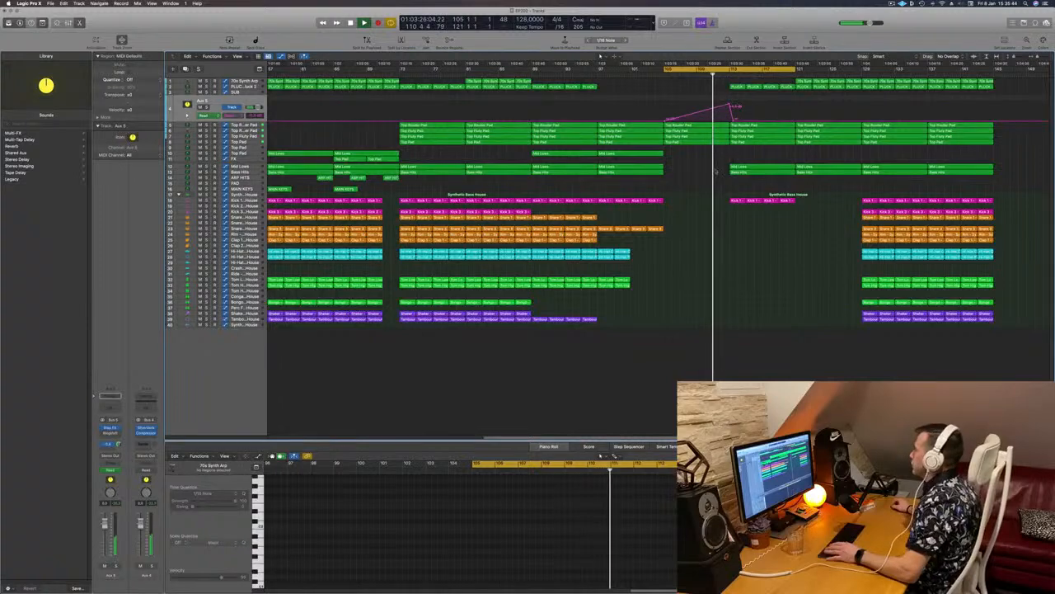
click(733, 167)
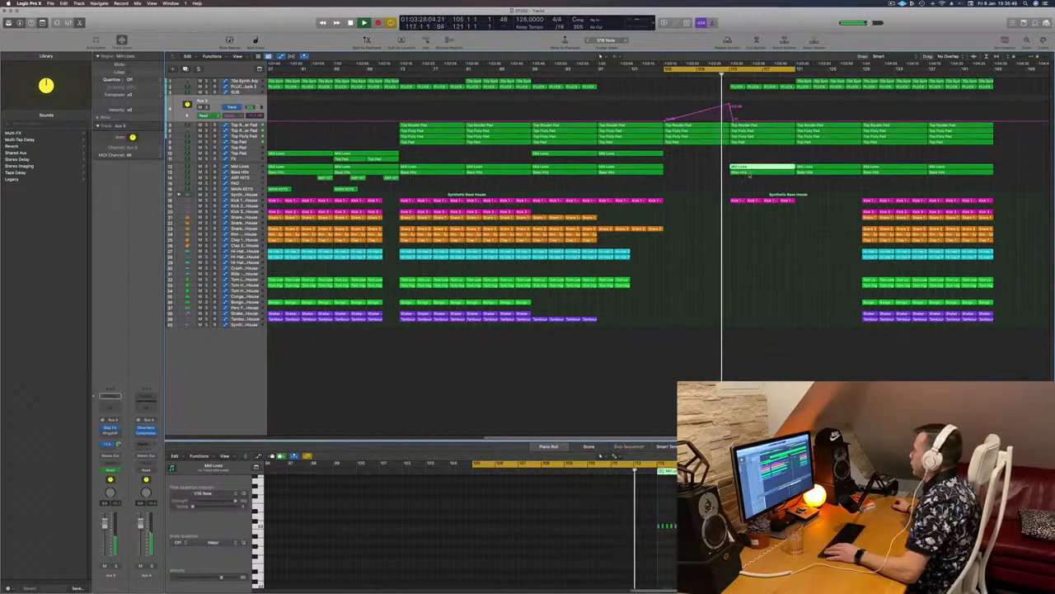
key(super+Left)
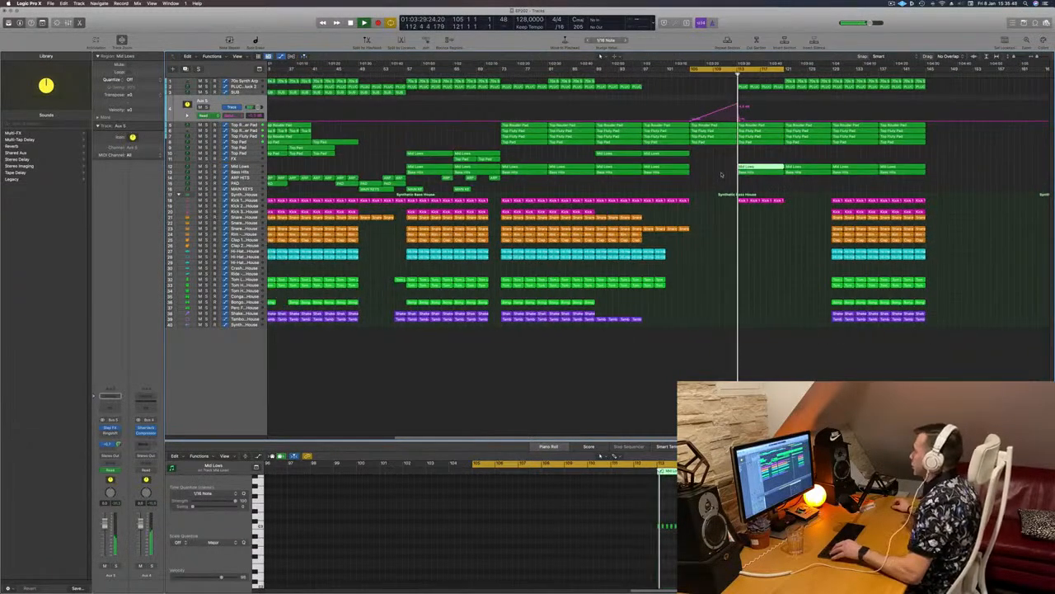
Step: Draw one continuous automation rise across bars 113 to 121 on the PLUCK track and another on the Aux 5 send level
click(252, 85)
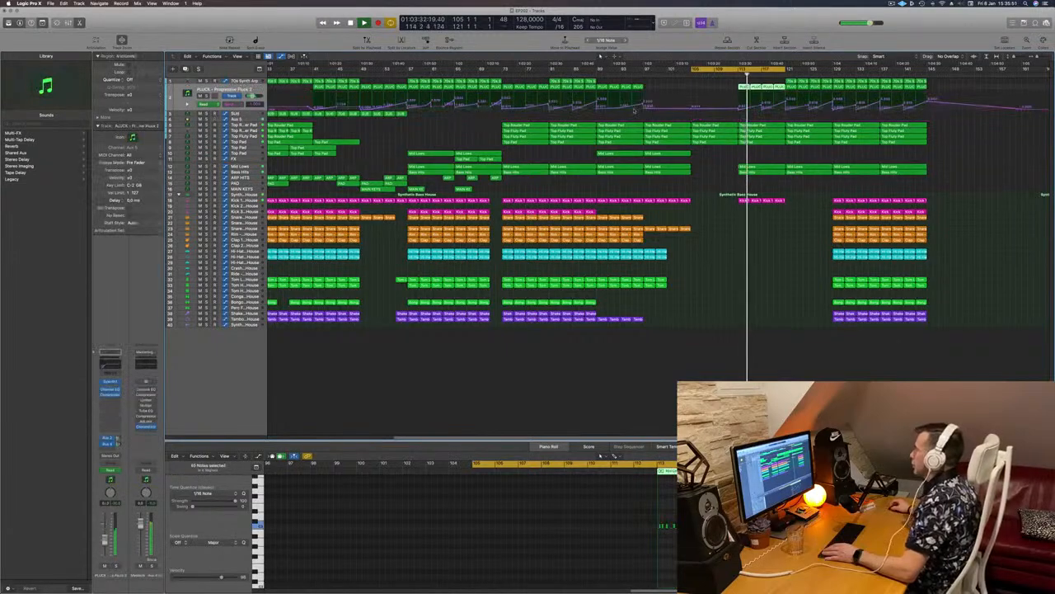
click(762, 108)
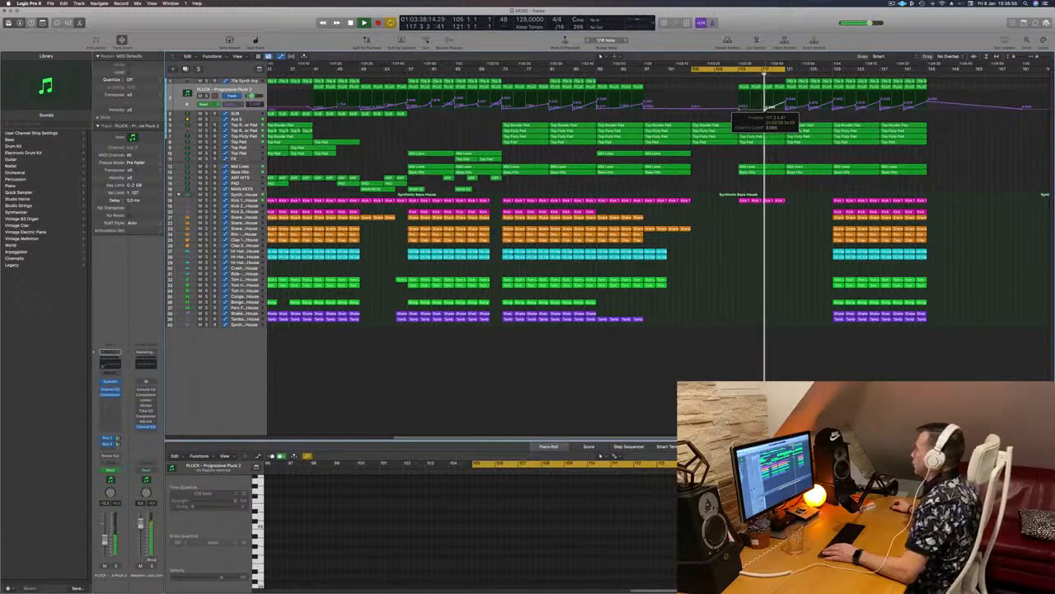
double_click(735, 110)
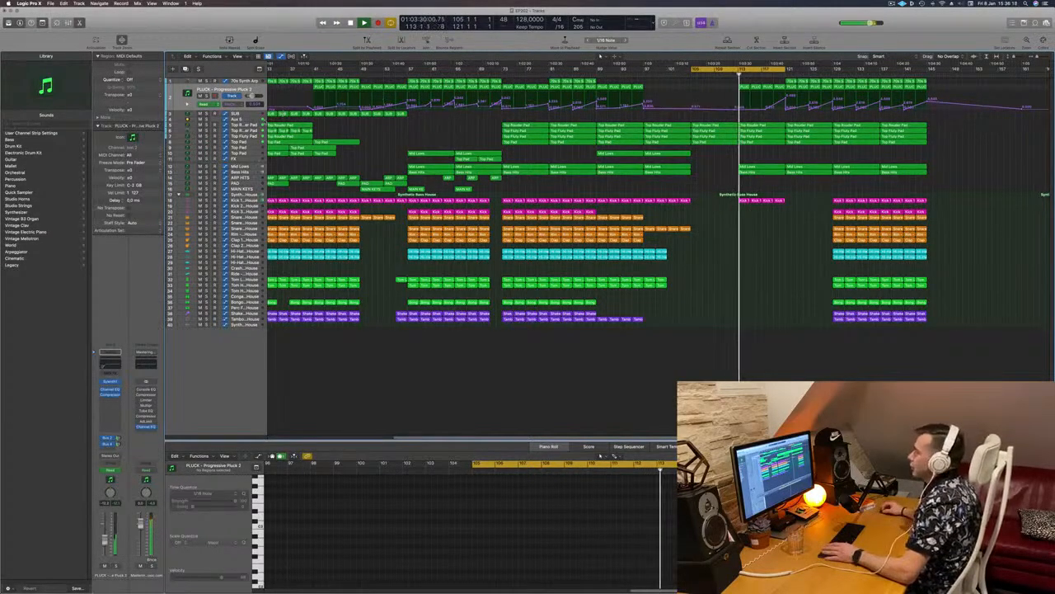
click(736, 119)
drag(784, 121, 786, 105)
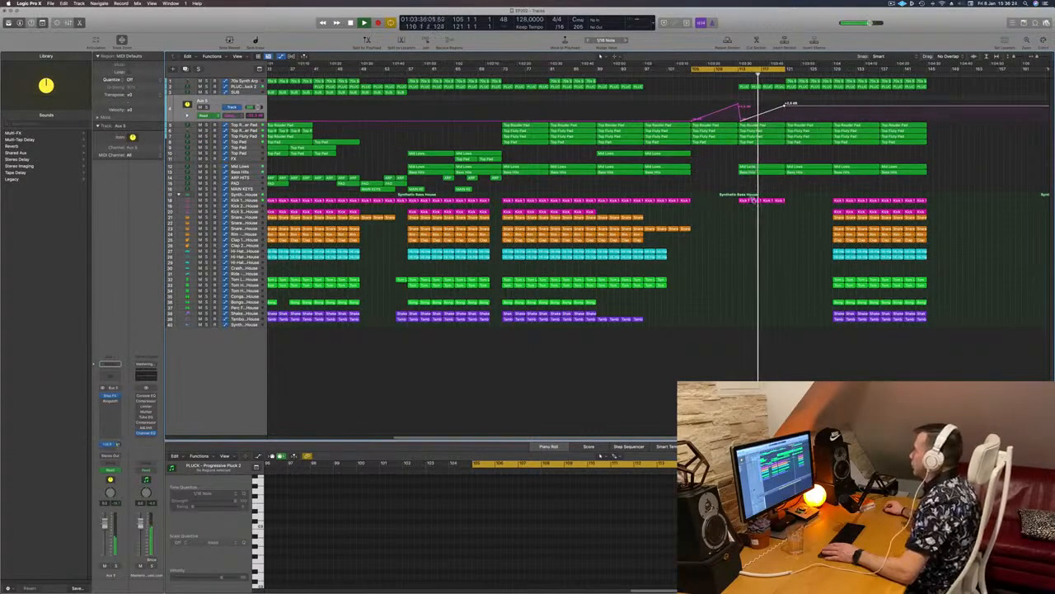
Step: Reduce the breakdown's Kick 1 regions to one at bar 113 and one at bar 121, and extend the cycle range past bar 121
click(753, 200)
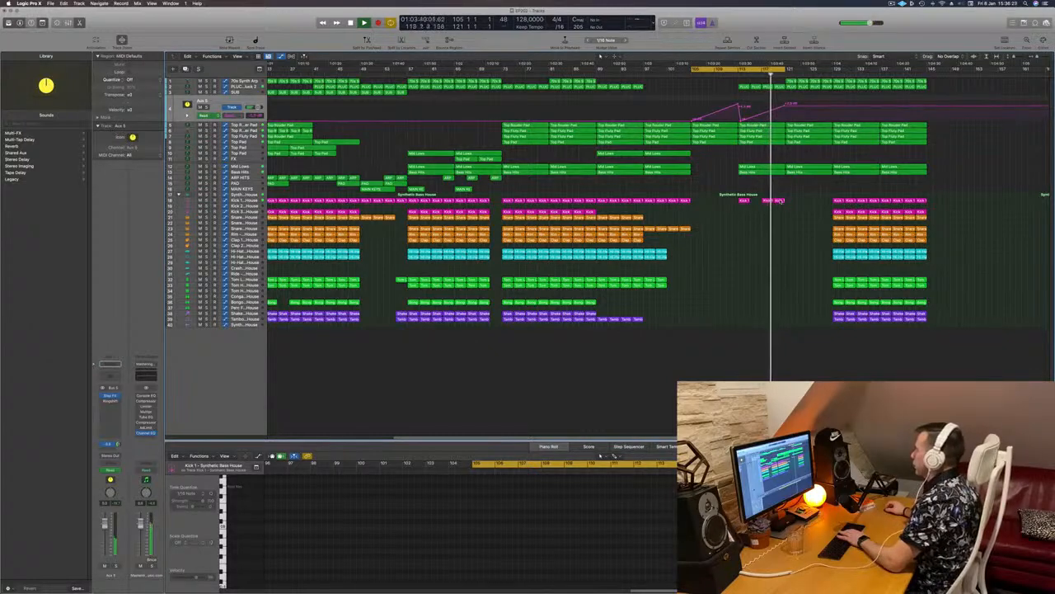
drag(768, 200, 791, 200)
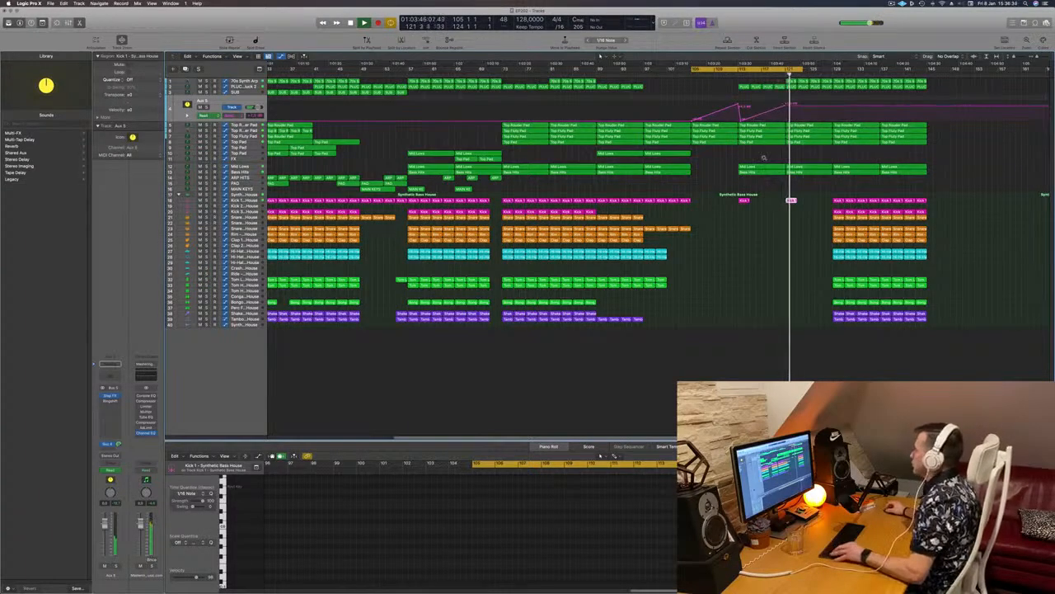
scroll(763, 157, down, 2)
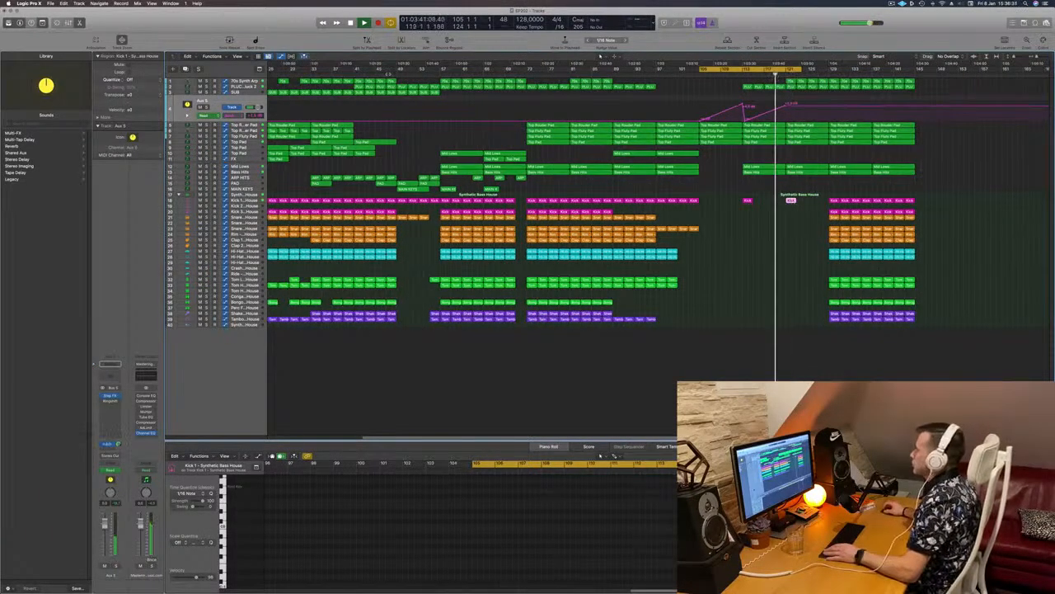
Step: Copy the four Top Pad regions at the start of the FX track to bar 113 on the same track
click(252, 88)
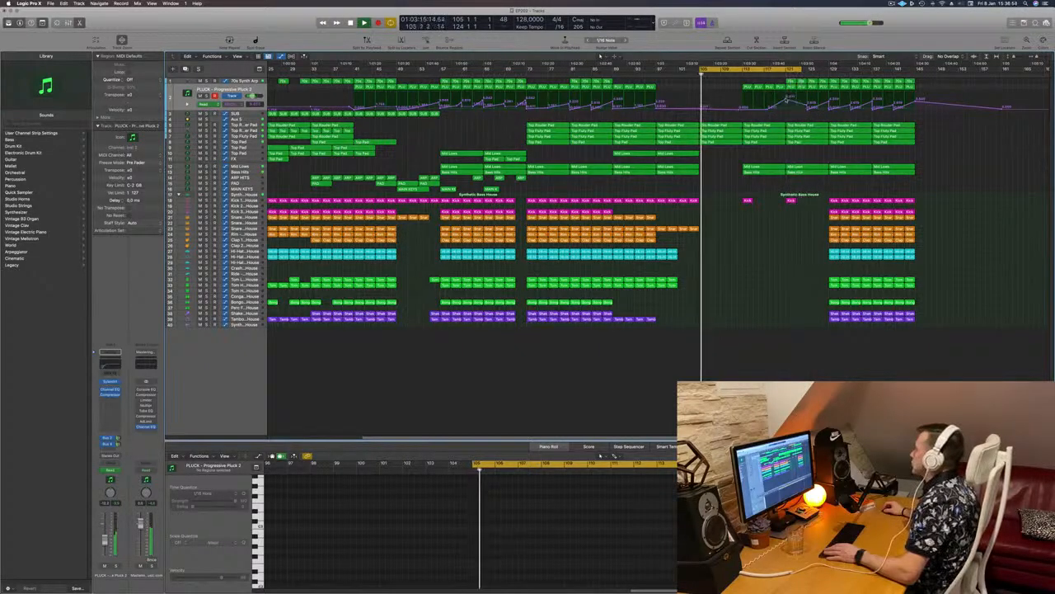
scroll(735, 197, down, 3)
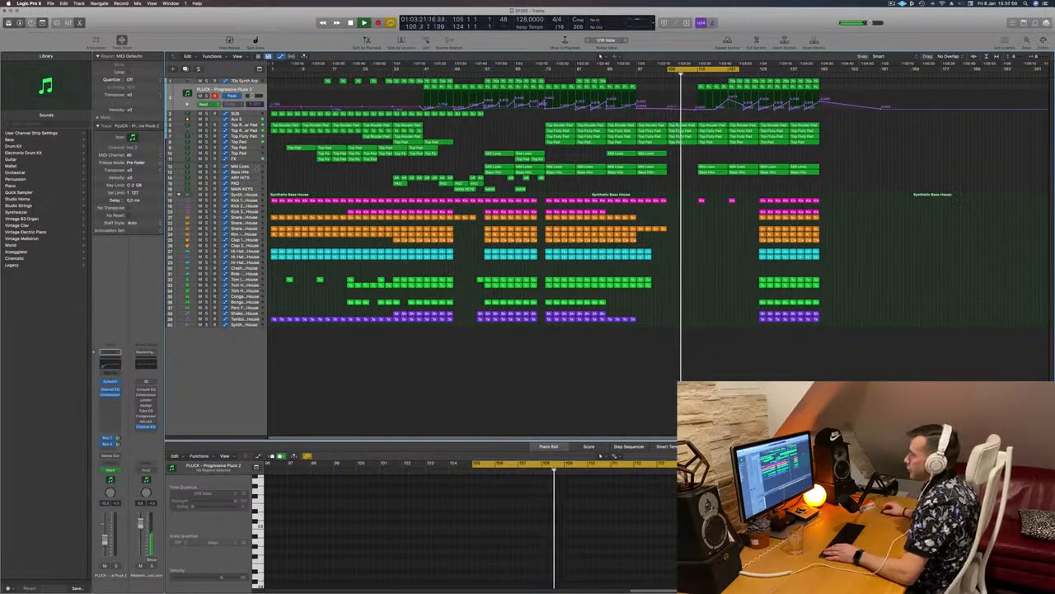
drag(386, 162, 711, 165)
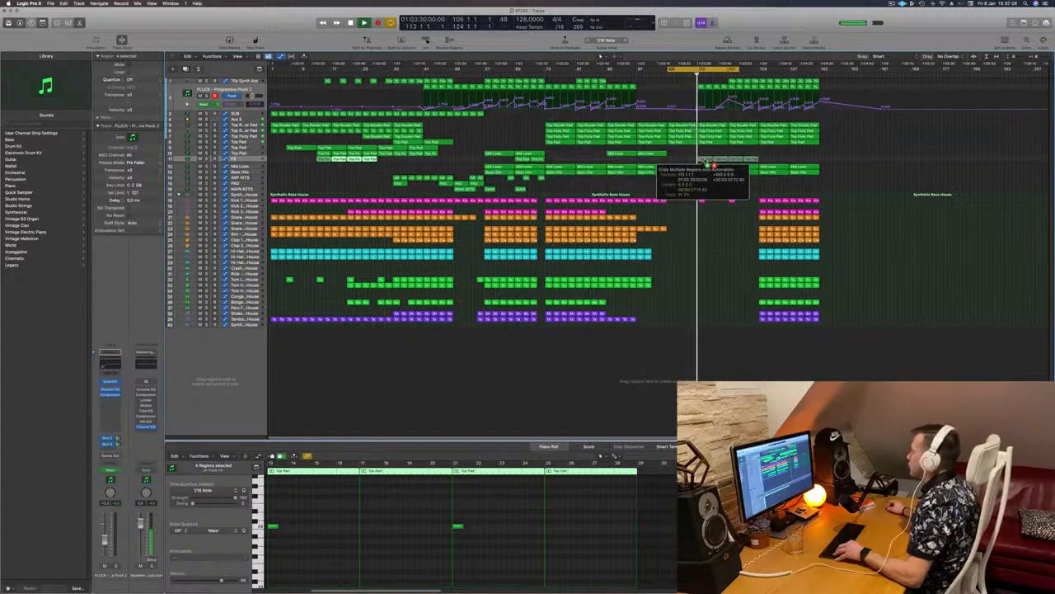
drag(713, 166, 709, 162)
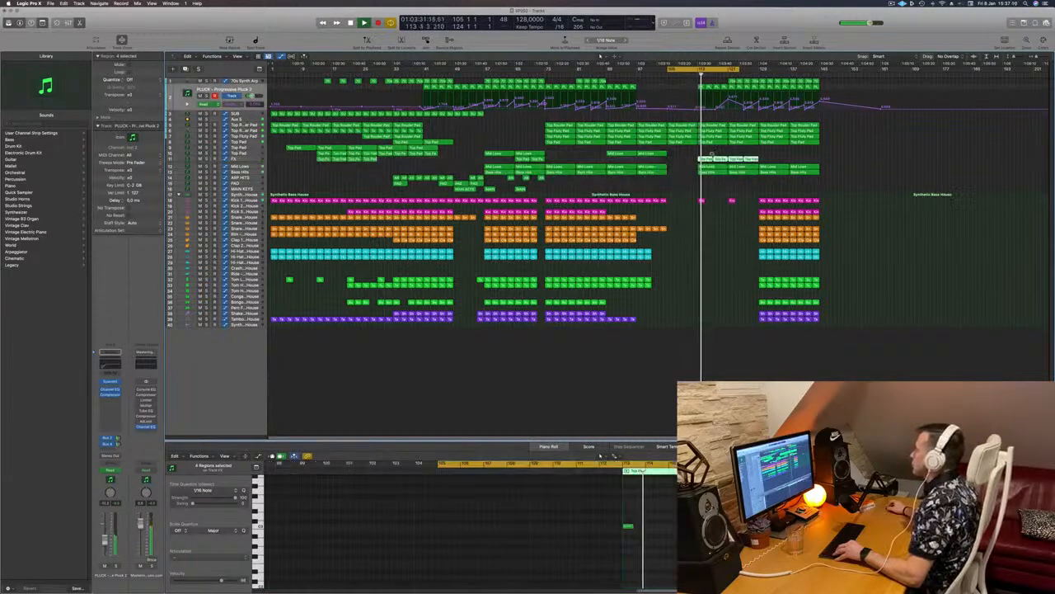
Step: Add four Tambourine regions from bar 121 up to bar 129 on the Tambourine track
scroll(711, 155, up, 3)
key(super+Left)
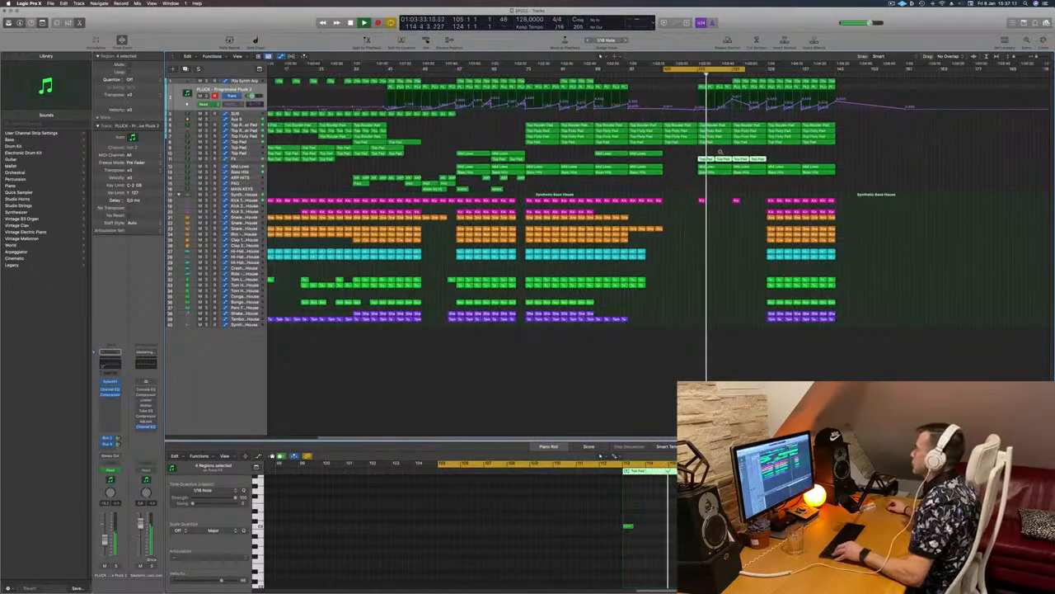
key(super+Left)
key(super+Left)
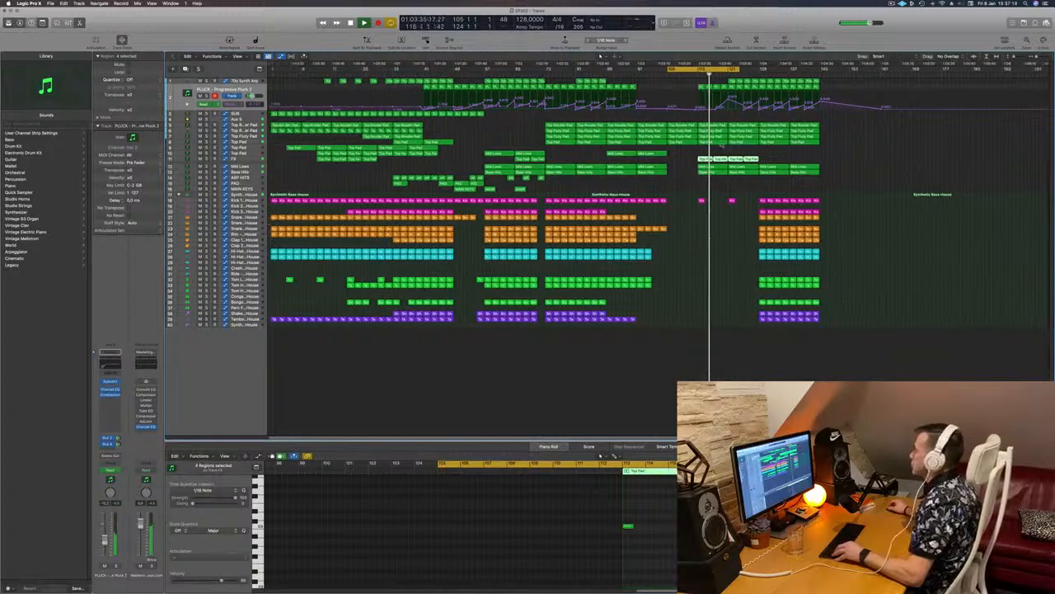
key(super+Right)
key(super+Right)
key(super+Right)
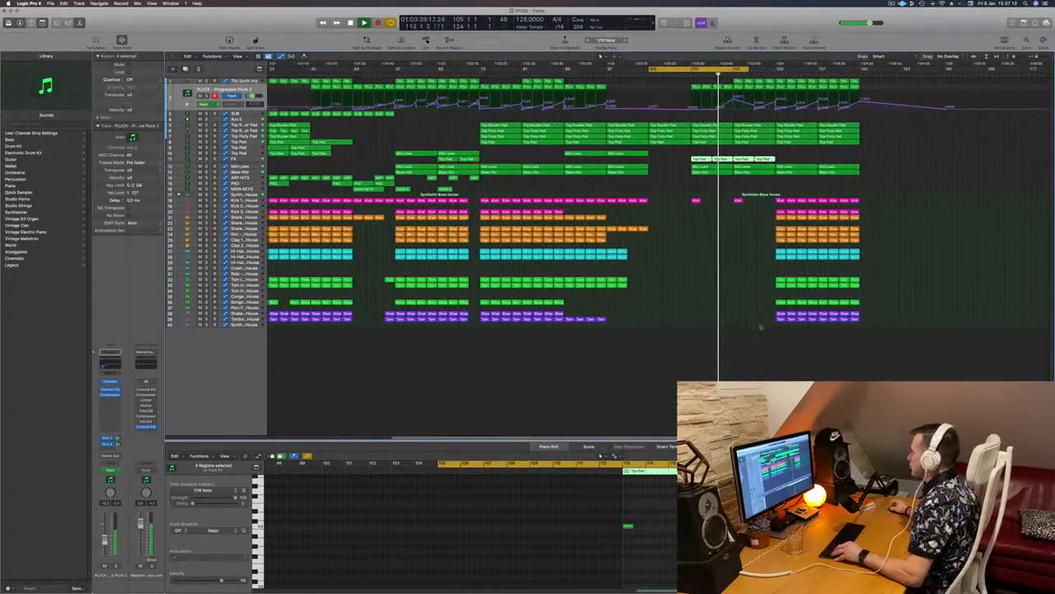
drag(765, 320, 746, 306)
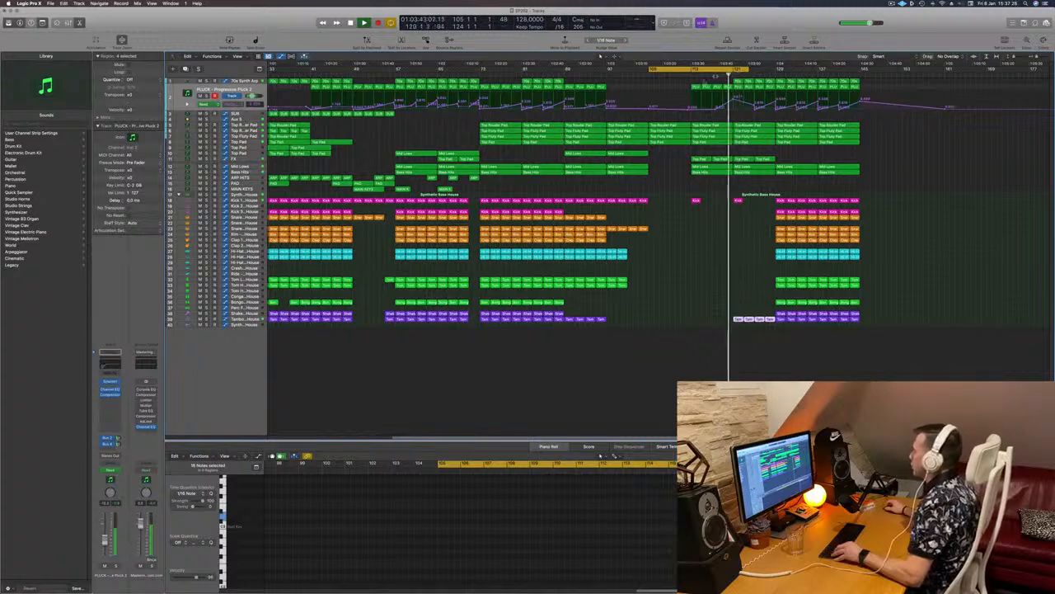
Step: Drop the Aux 5 send level automation sharply at bar 121, directly after its second rise
click(252, 120)
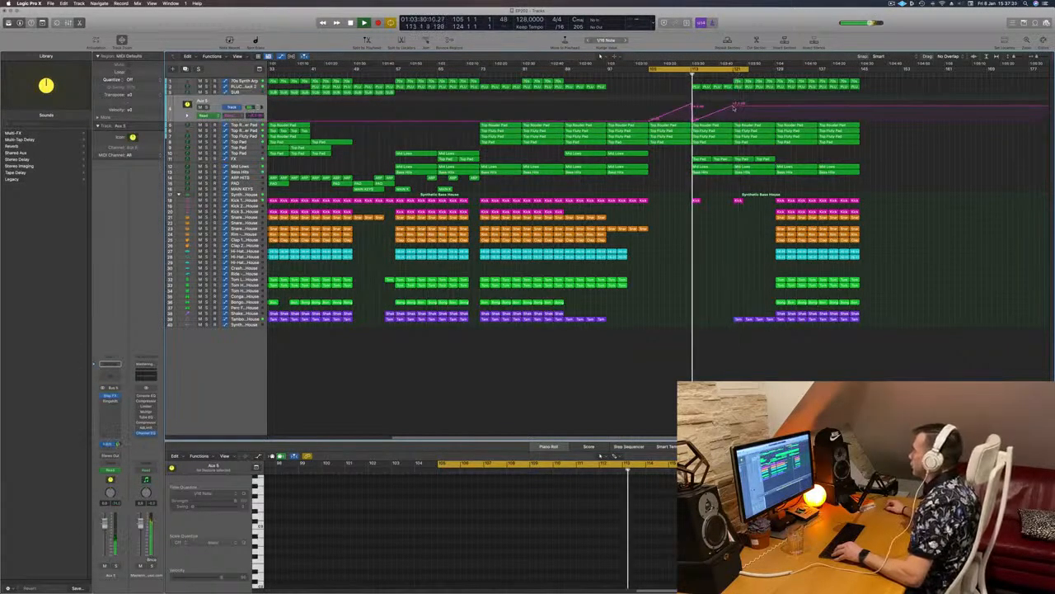
drag(736, 106, 735, 116)
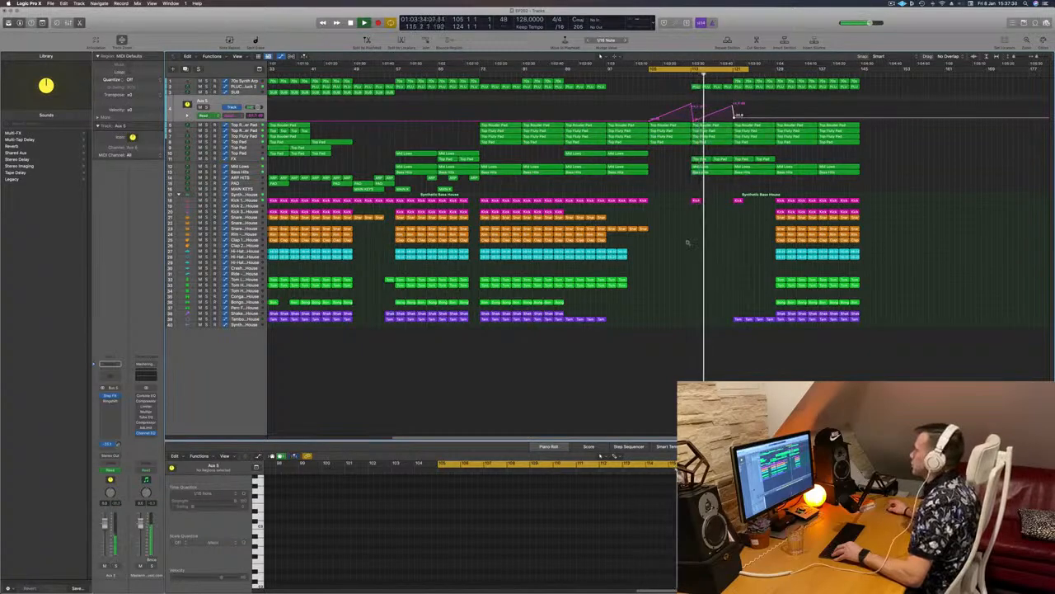
scroll(690, 250, left, 4)
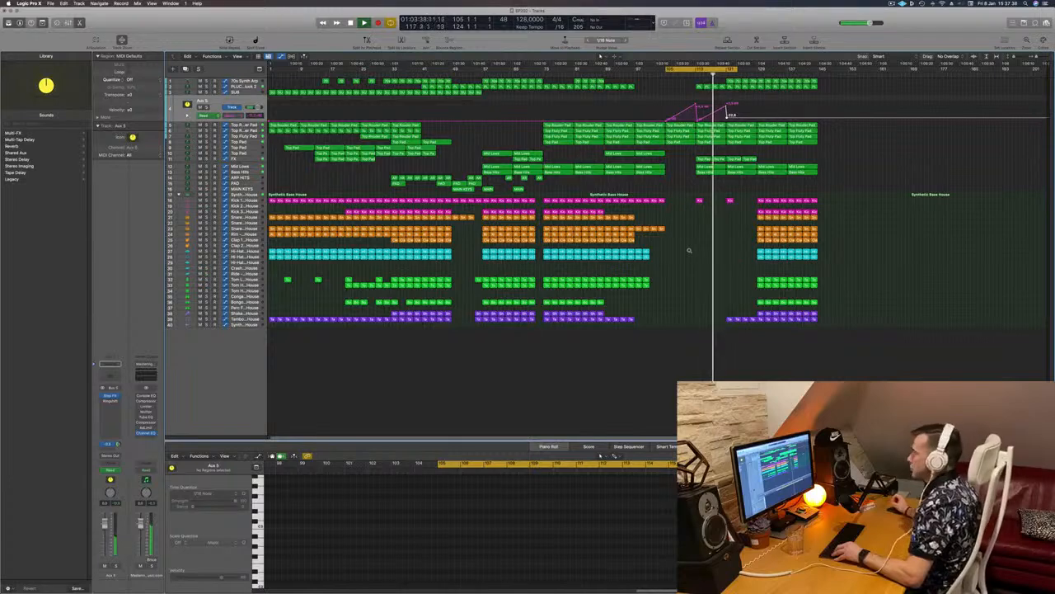
scroll(689, 251, right, 2)
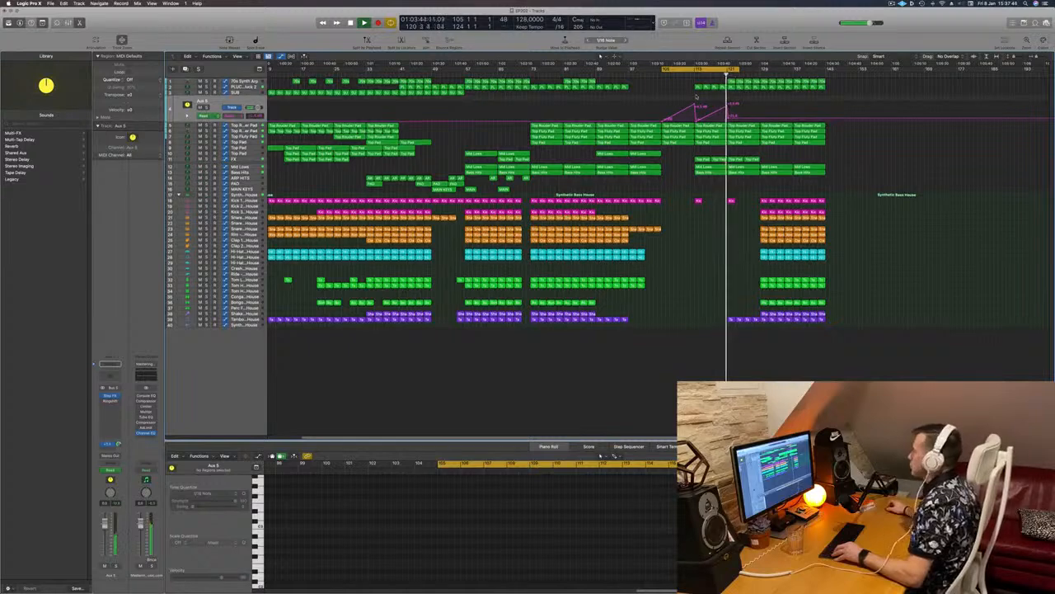
Step: Shape the 70s Synth Arp cutoff automation into a peak that rises from bar 121 and falls back by bar 129
click(248, 82)
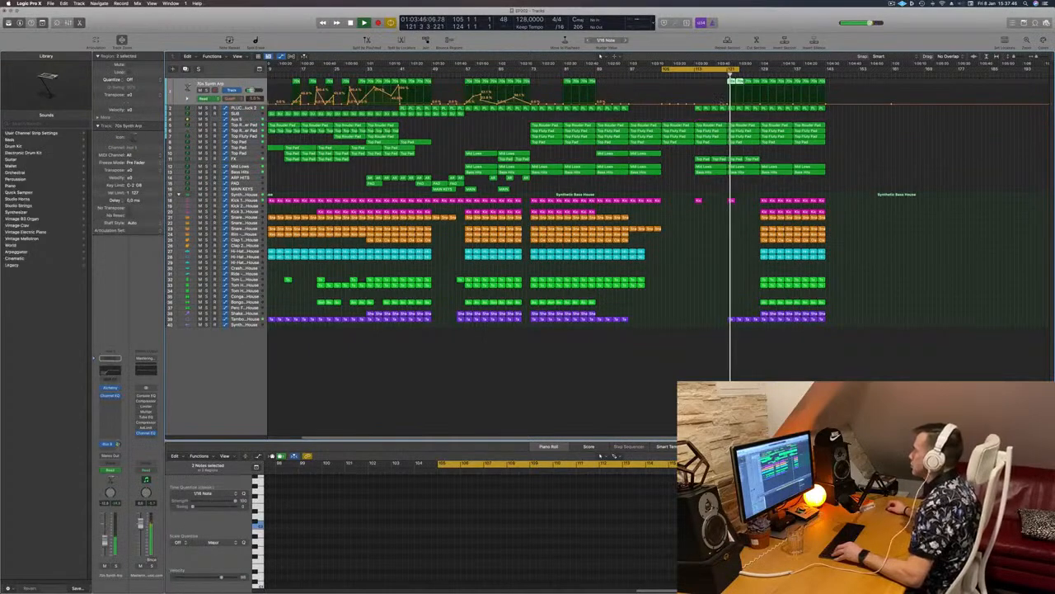
click(745, 103)
drag(745, 104, 761, 74)
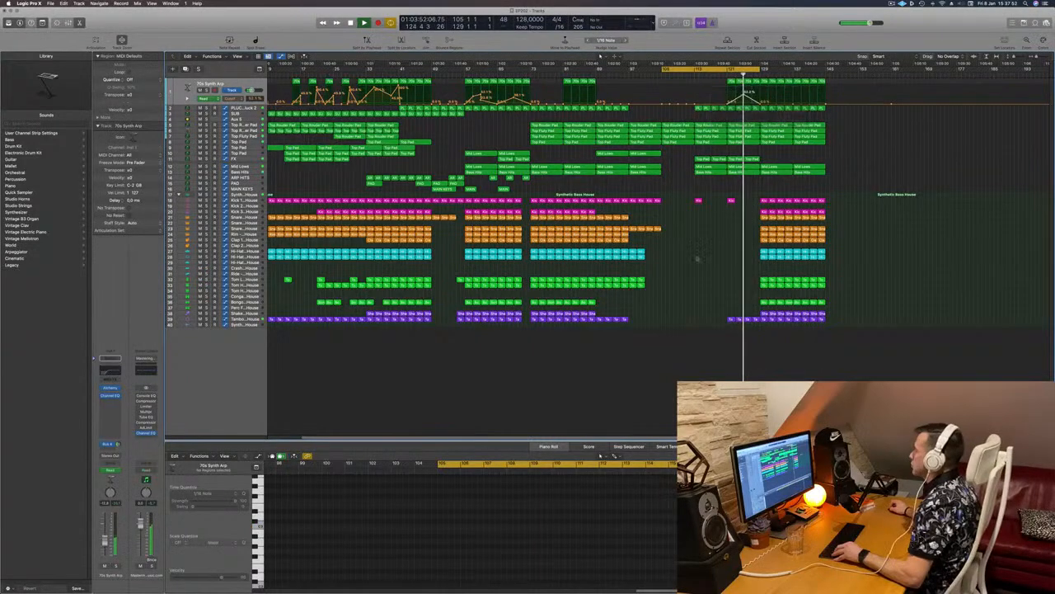
scroll(698, 257, left, 1)
scroll(698, 257, left, 1)
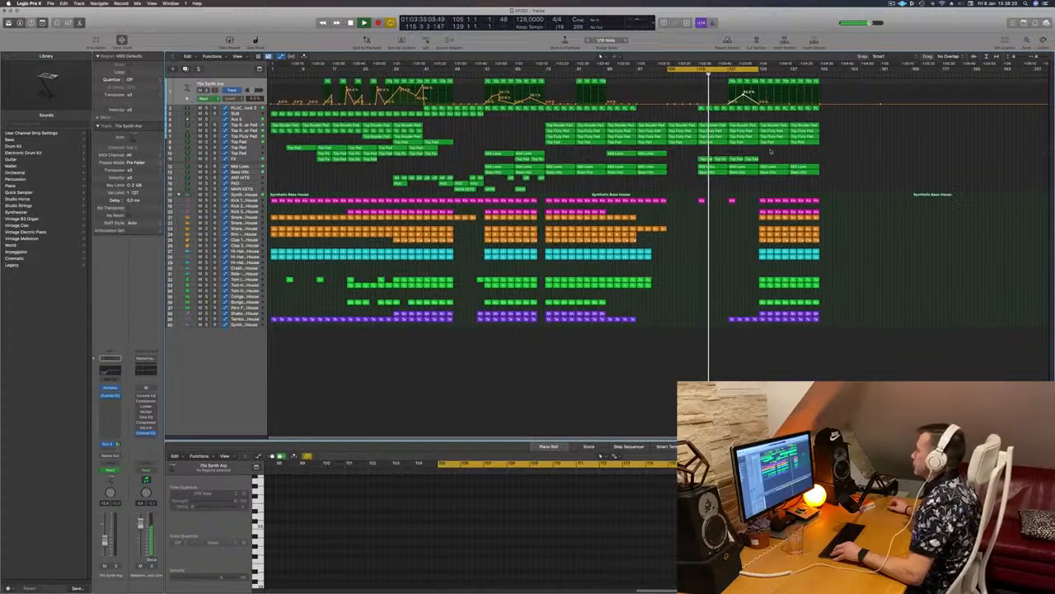
Step: Delete all the 70s Synth Arp regions from bar 129 to bar 145
key(super+Right)
key(super+Right)
key(super+Right)
key(super+Right)
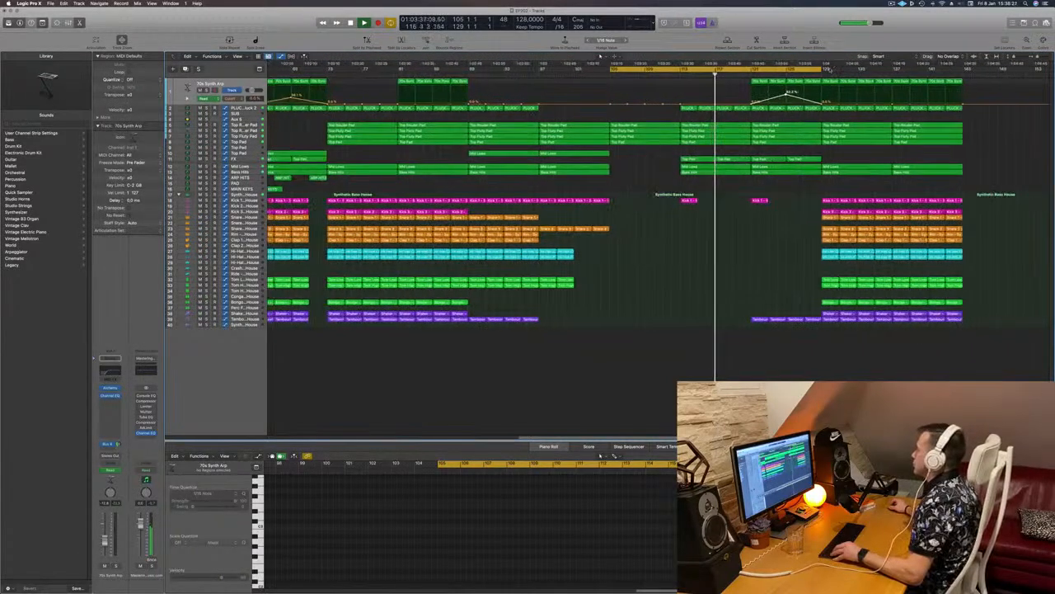
click(830, 81)
key(BackSpace)
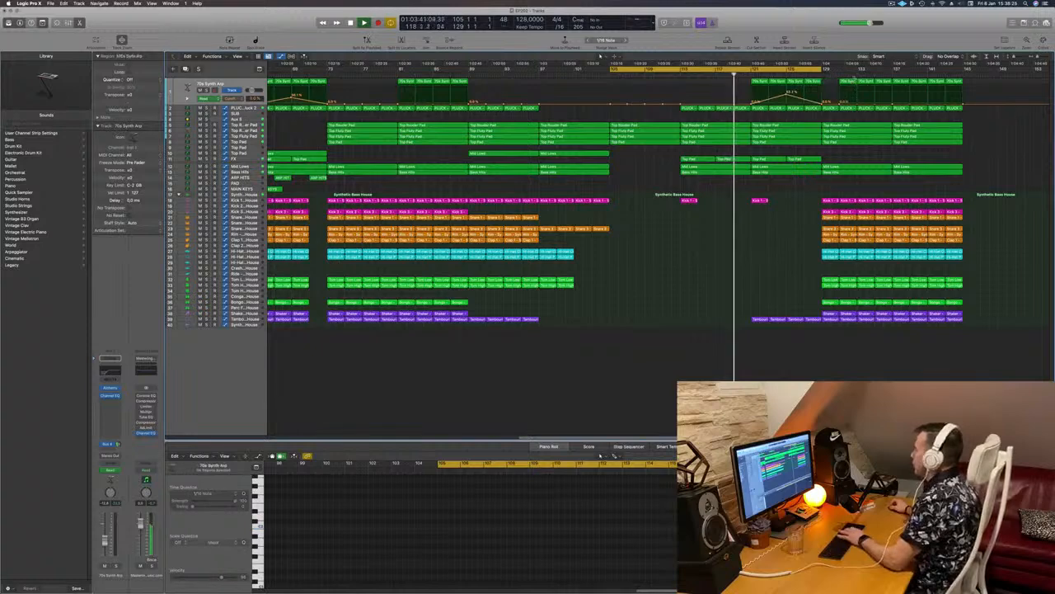
click(851, 82)
key(BackSpace)
click(867, 82)
key(BackSpace)
click(883, 82)
key(BackSpace)
click(901, 81)
key(BackSpace)
click(918, 81)
drag(972, 89, 917, 83)
key(BackSpace)
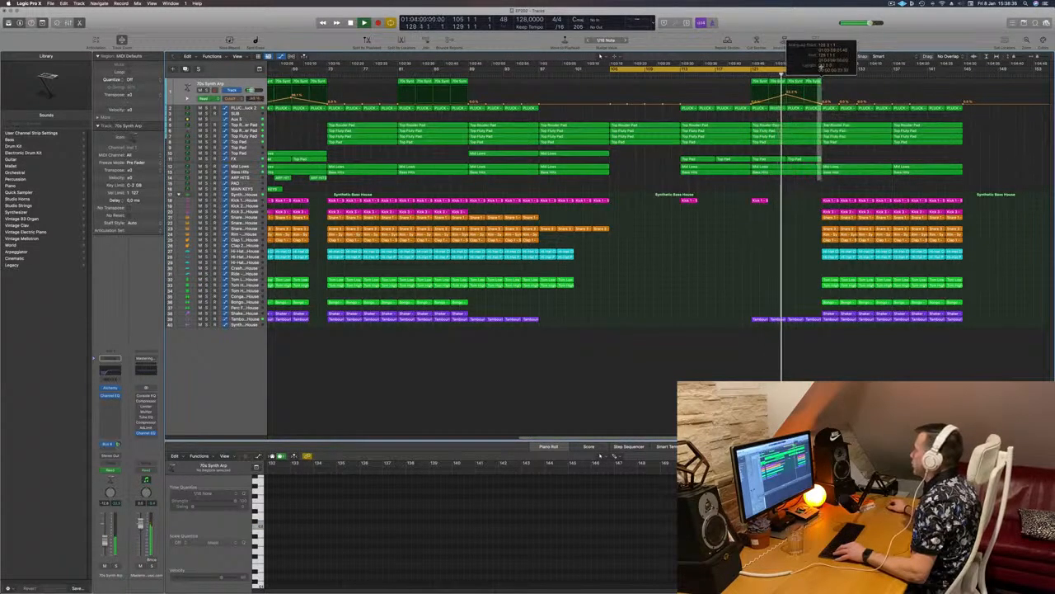
Step: Cut a short gap just before bar 129 across the melodic tracks, splitting crossing notes, and extend the cycle range to bar 135
key(super+t)
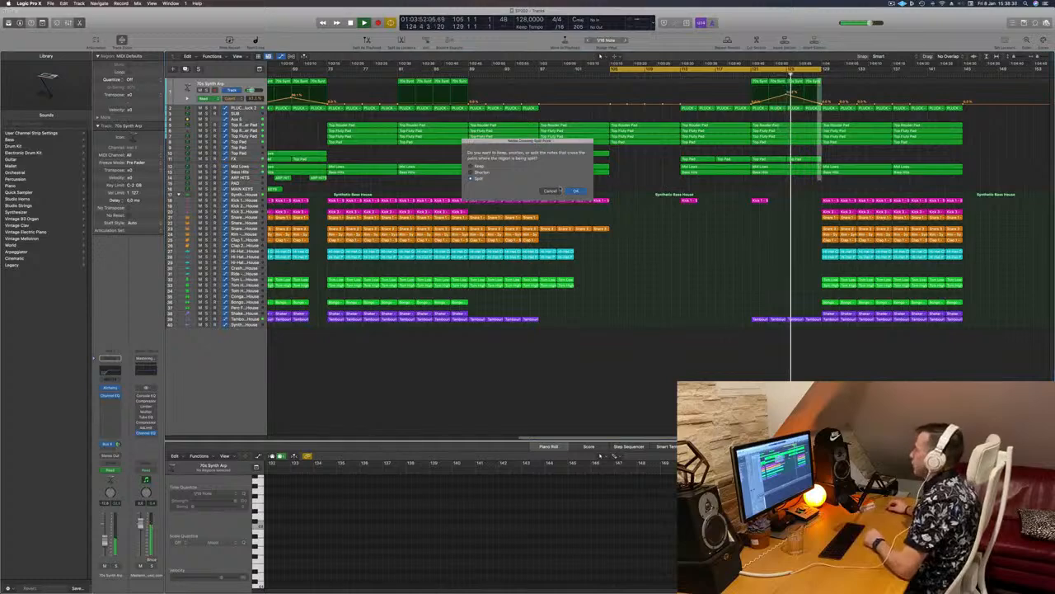
key(Return)
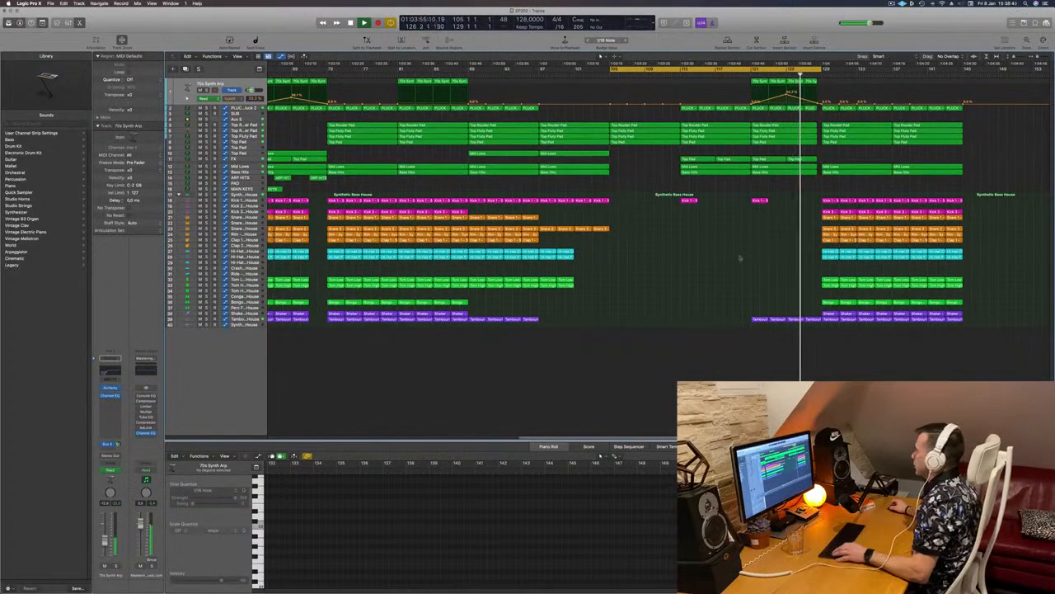
drag(821, 69, 874, 69)
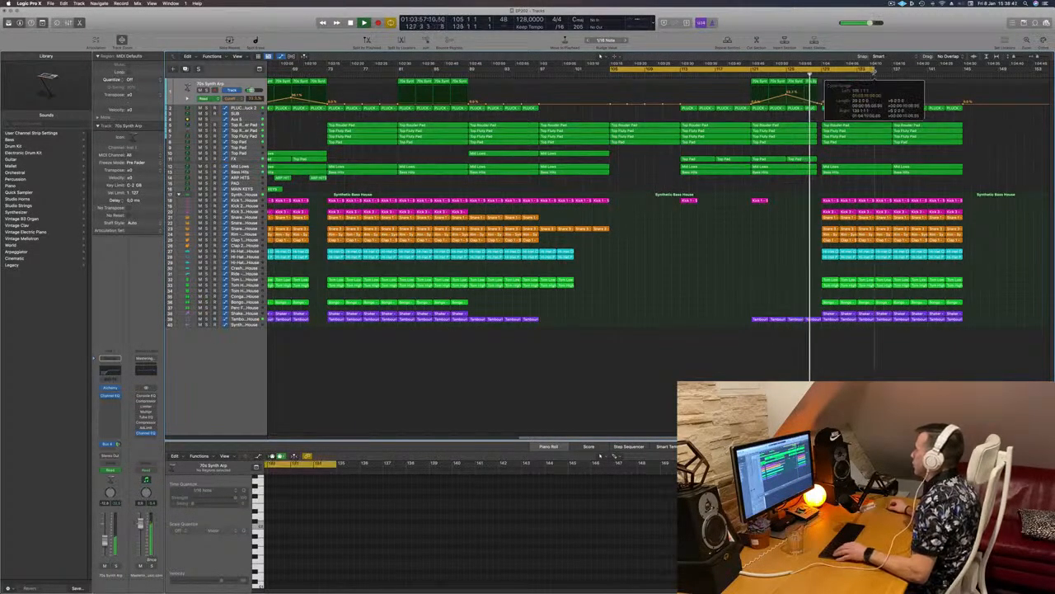
scroll(899, 156, left, 3)
scroll(911, 159, right, 3)
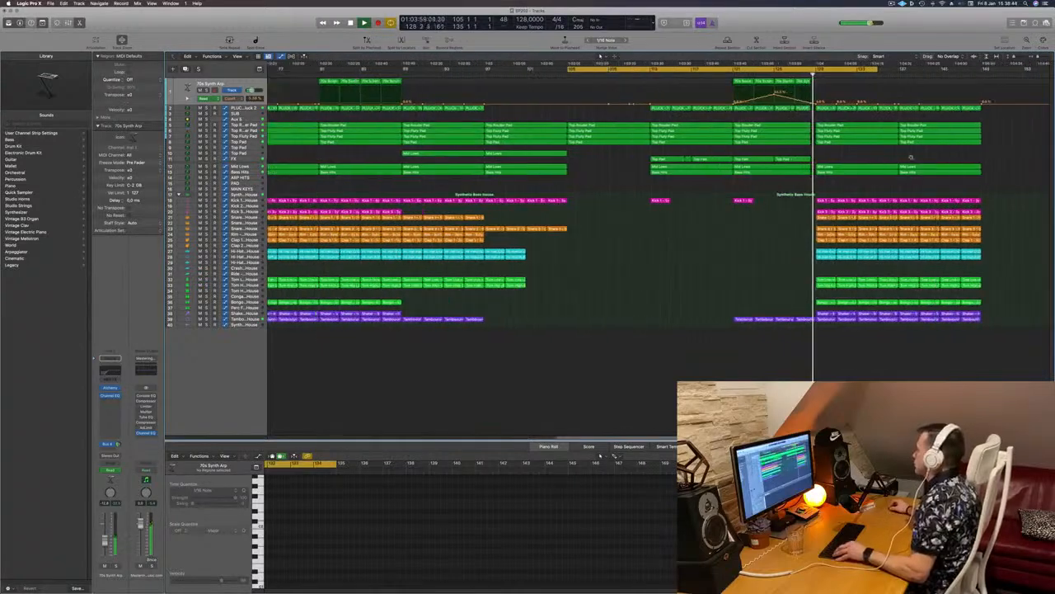
scroll(910, 159, left, 5)
key(super+Right)
scroll(695, 94, left, 2)
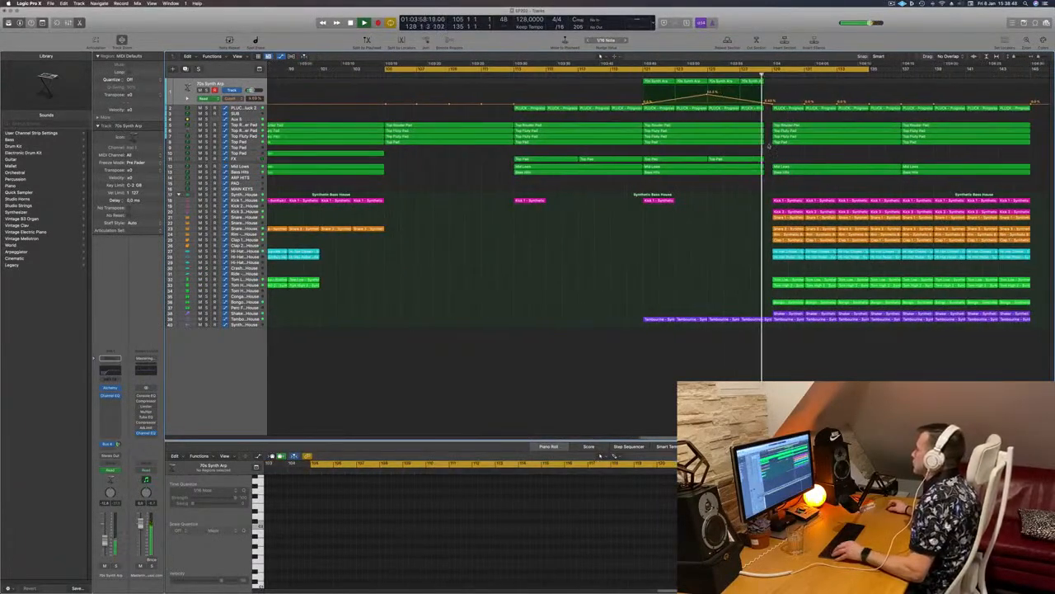
Step: Delete the pad regions at bar 129 on the first two pad tracks, Top Router Pad and the Top Fluty Pad below it
click(798, 128)
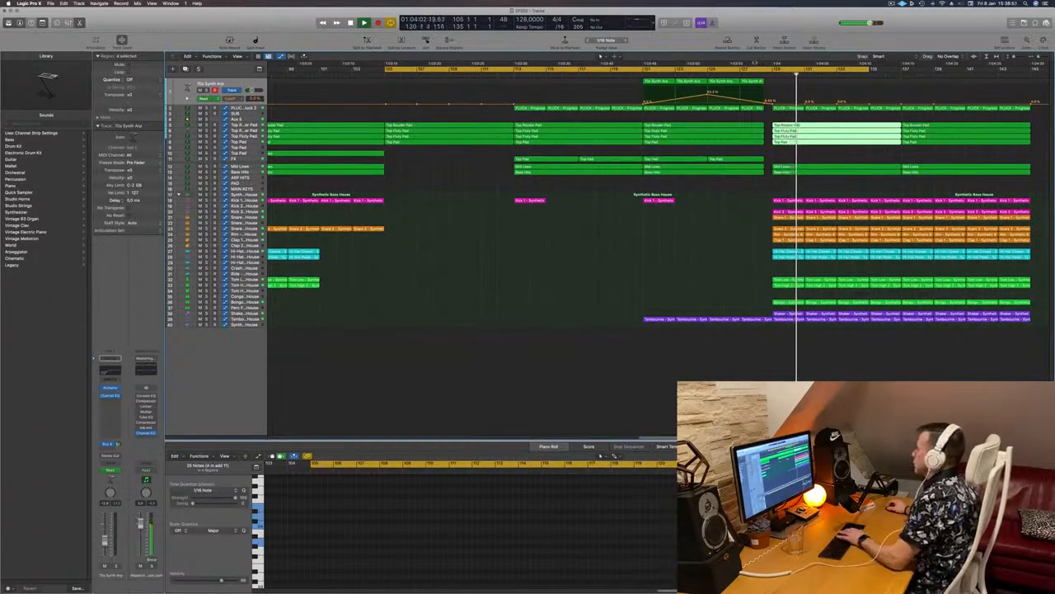
click(725, 74)
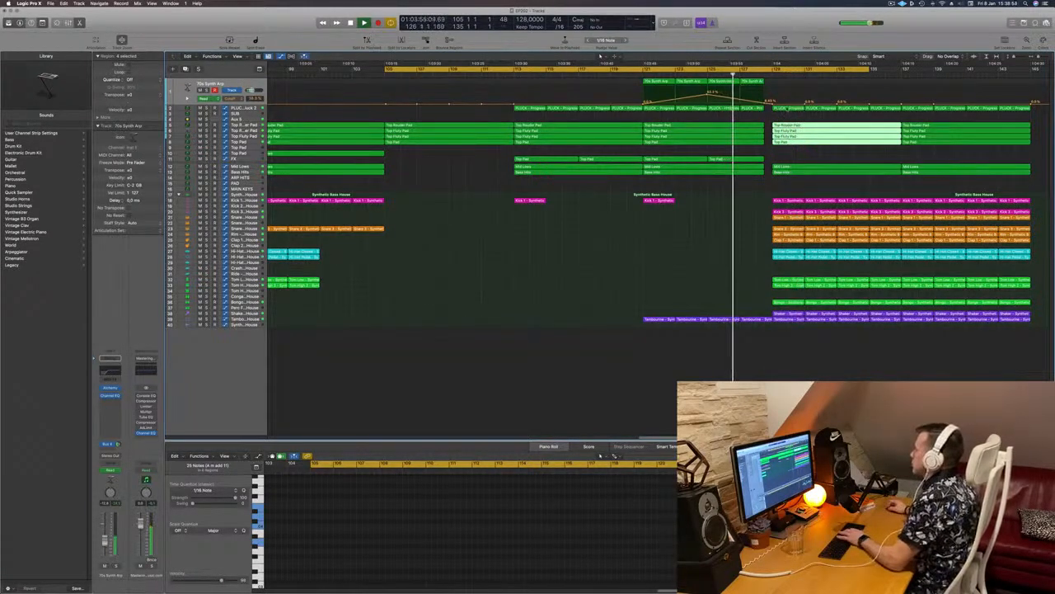
click(788, 108)
click(438, 111)
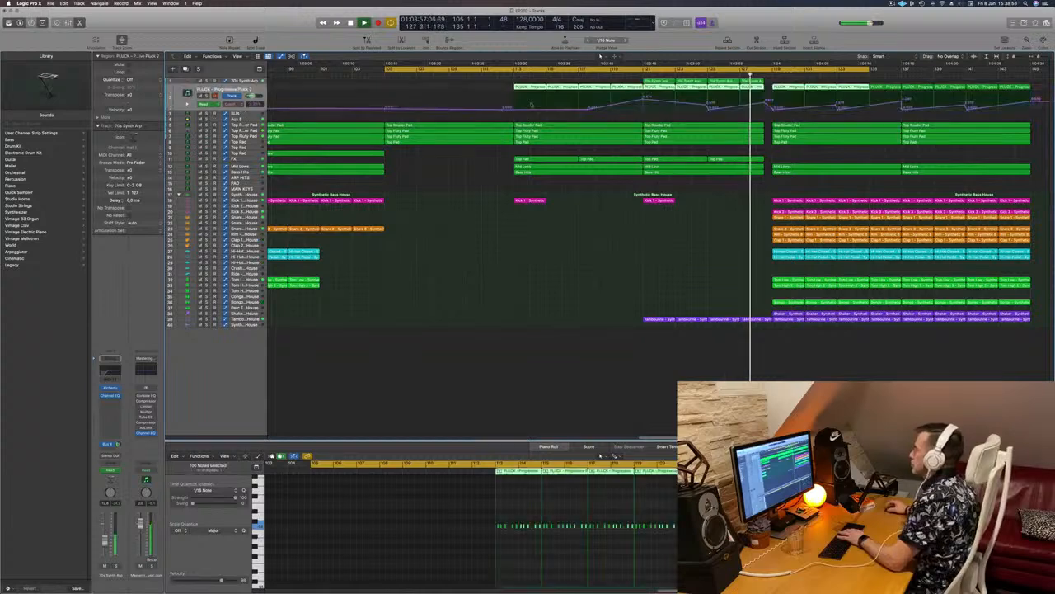
click(779, 128)
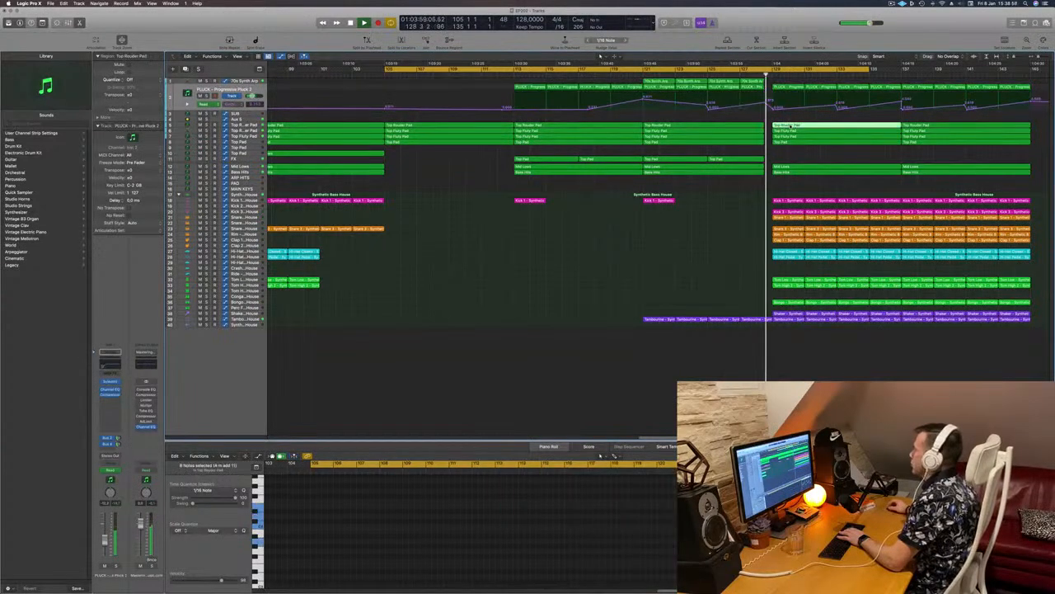
key(Delete)
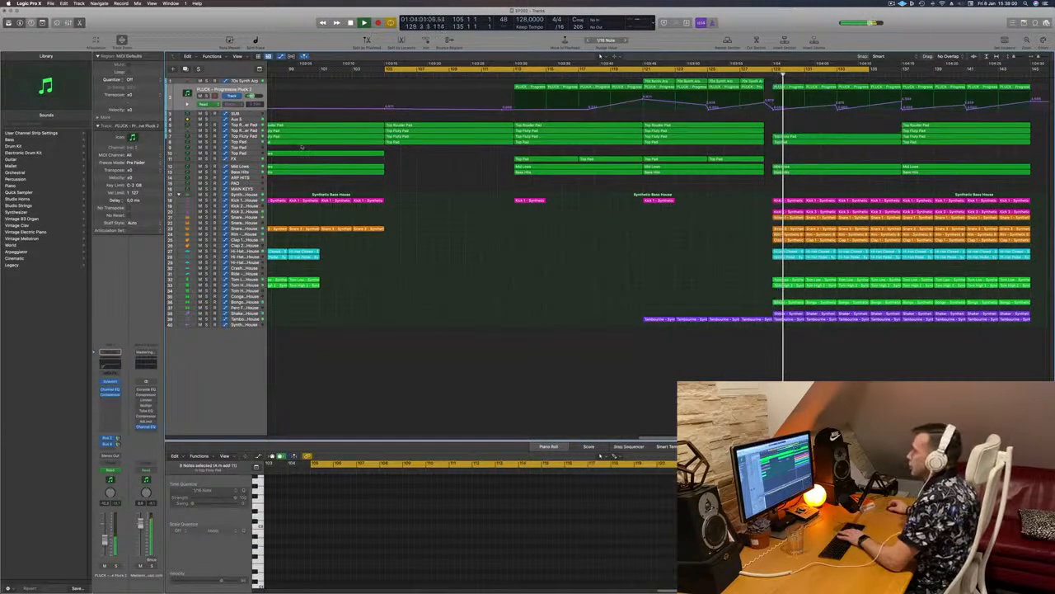
Step: Undo the deletion of the second pad track's region at bar 129 and audition that track in solo
key(s)
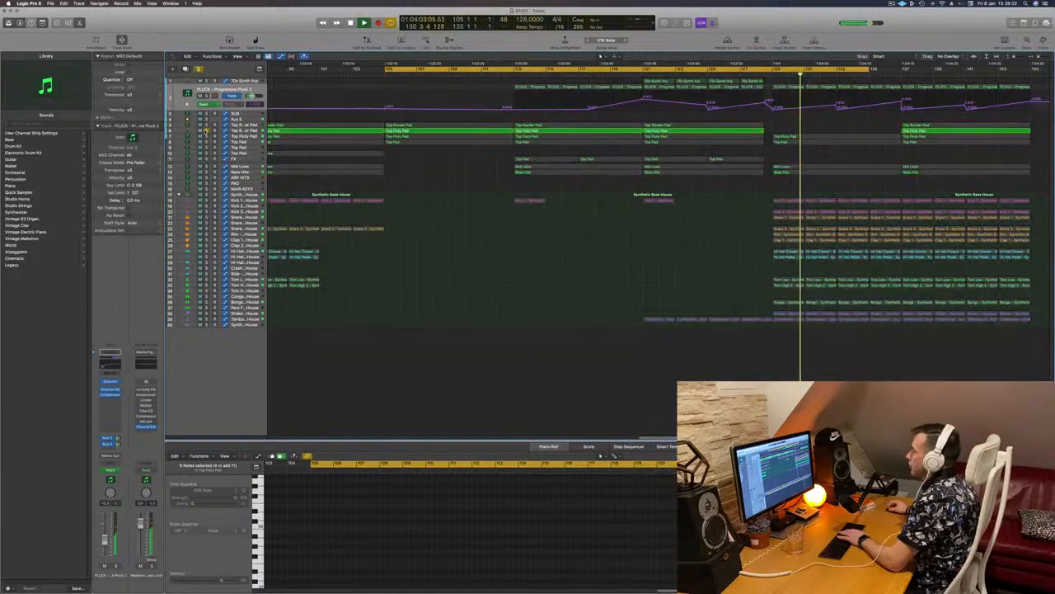
key(s)
key(super+z)
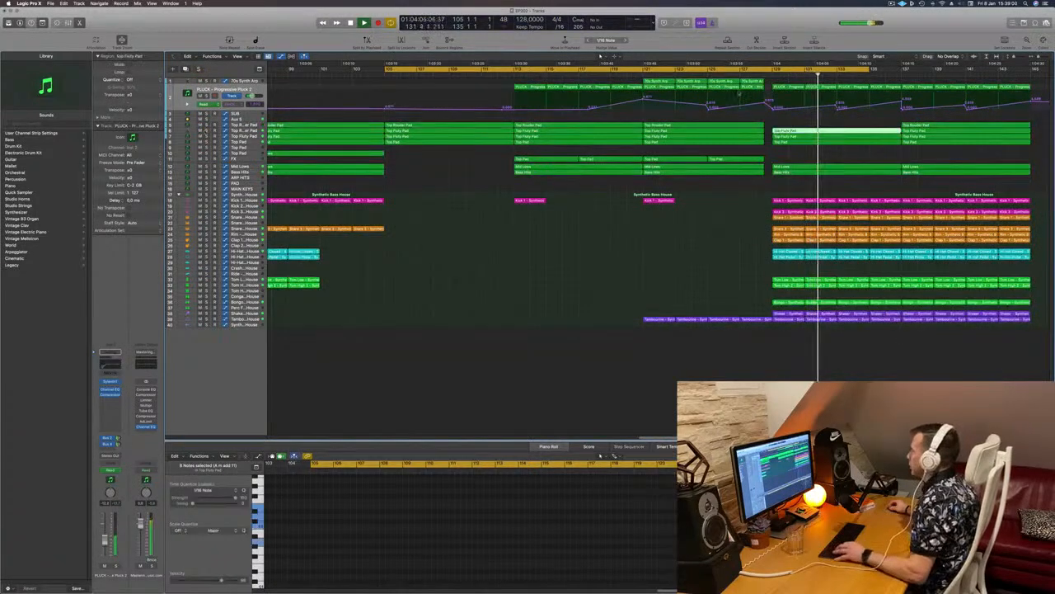
key(shift+space)
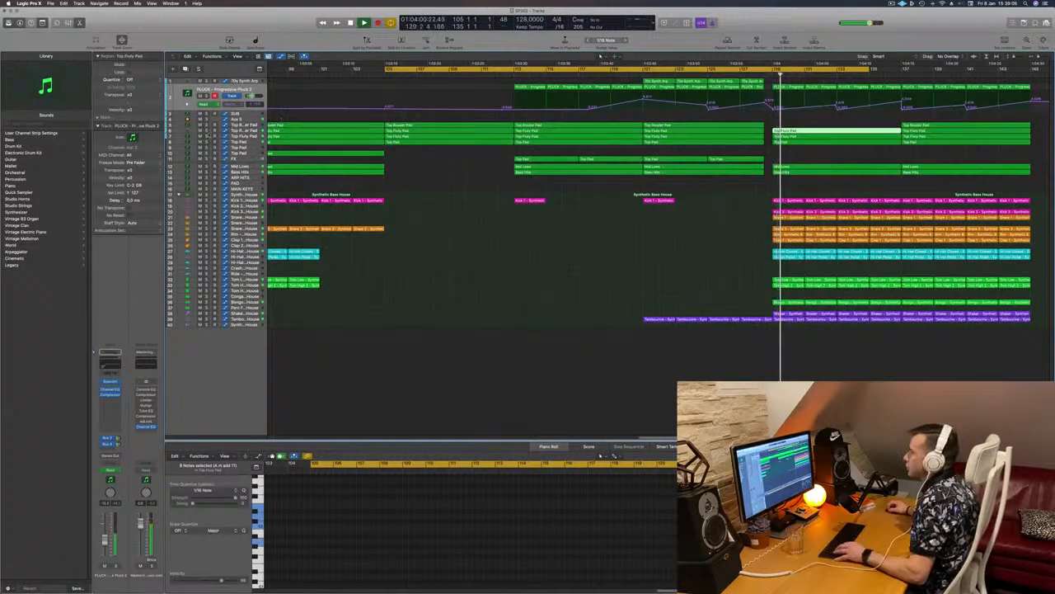
key(s)
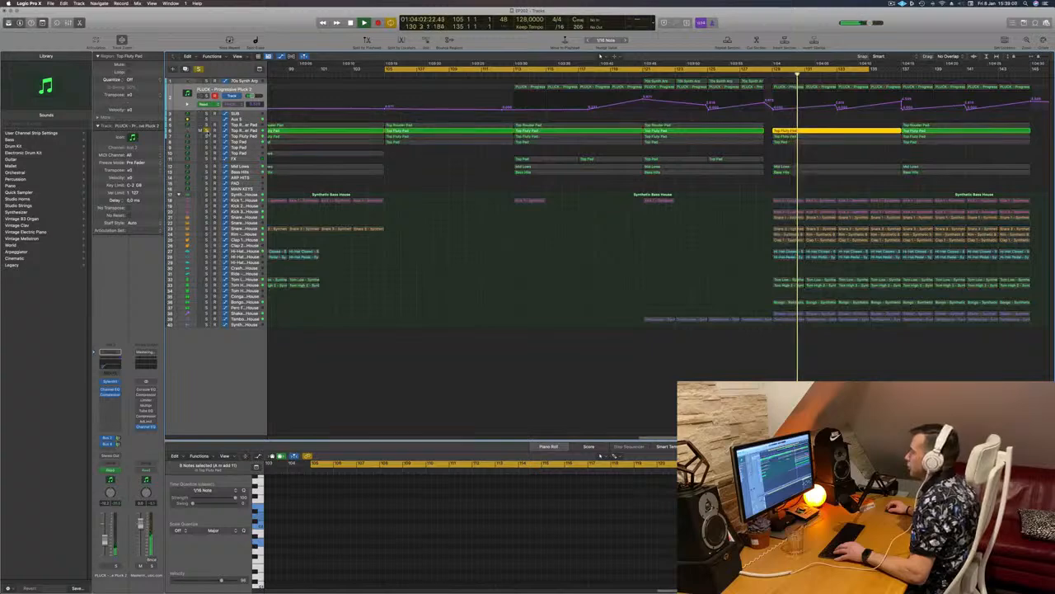
key(s)
click(734, 73)
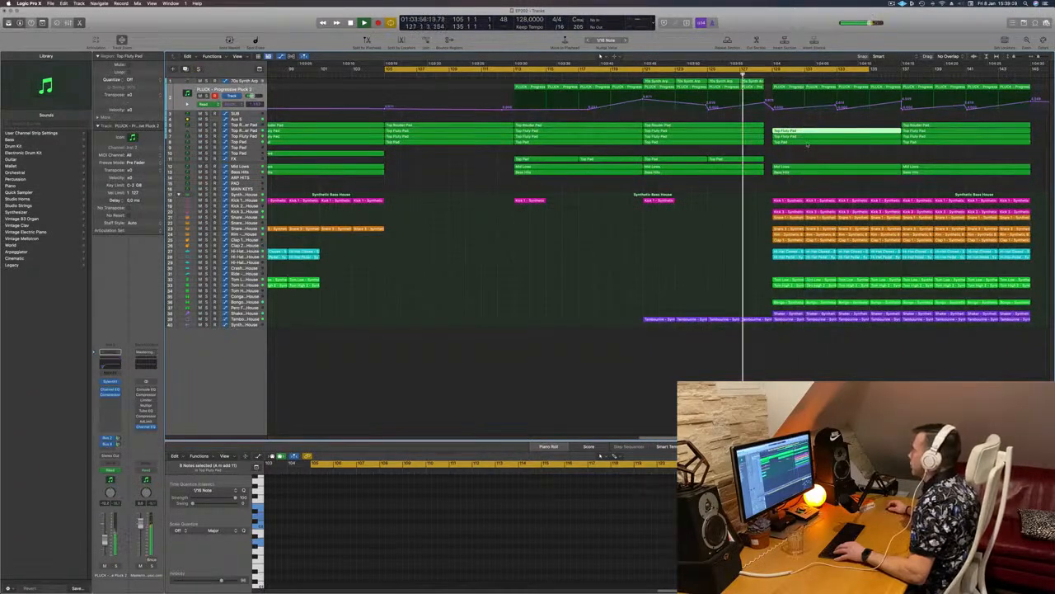
Step: Delete the remaining Top Fluty Pad and Top Pad regions at bar 129 on the two tracks below the auditioned pad
click(814, 137)
key(BackSpace)
click(816, 141)
key(BackSpace)
Step: Copy the four Top Pad regions at bar 113 on the FX track to bar 129 on the same track
scroll(806, 163, down, 5)
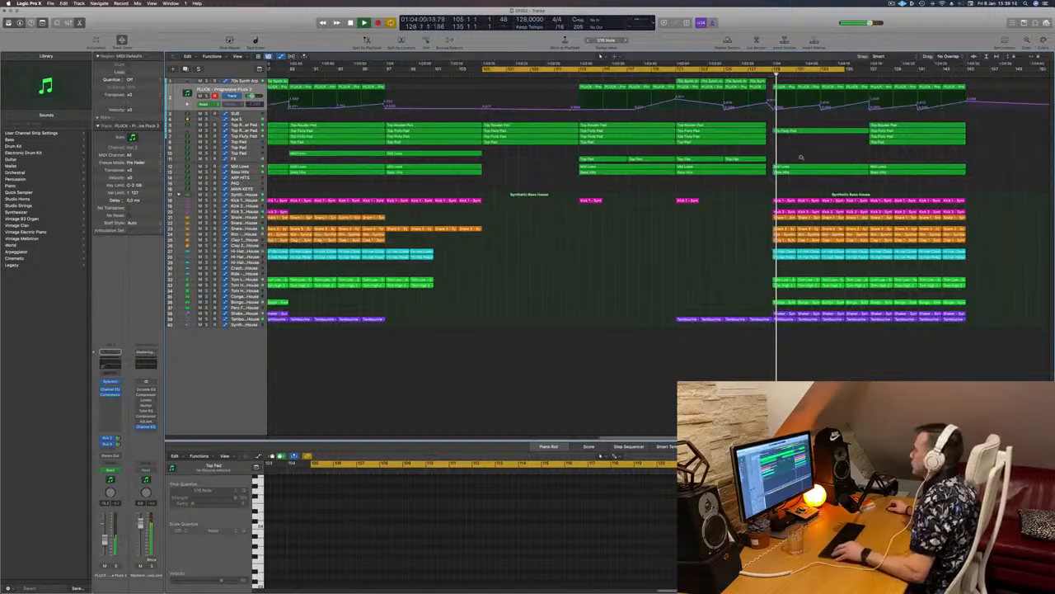
scroll(801, 158, down, 4)
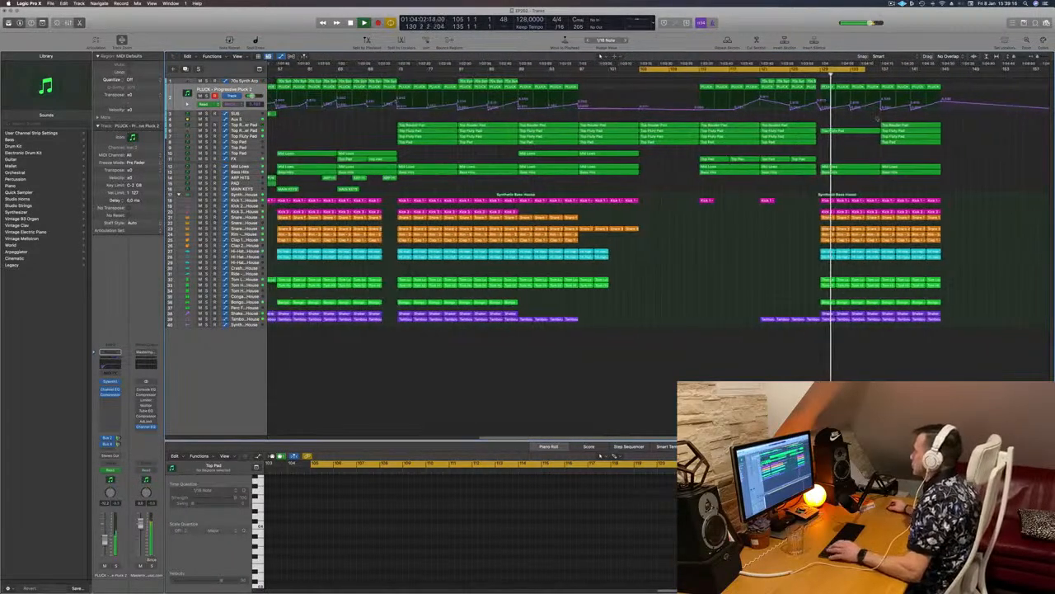
scroll(879, 151, down, 3)
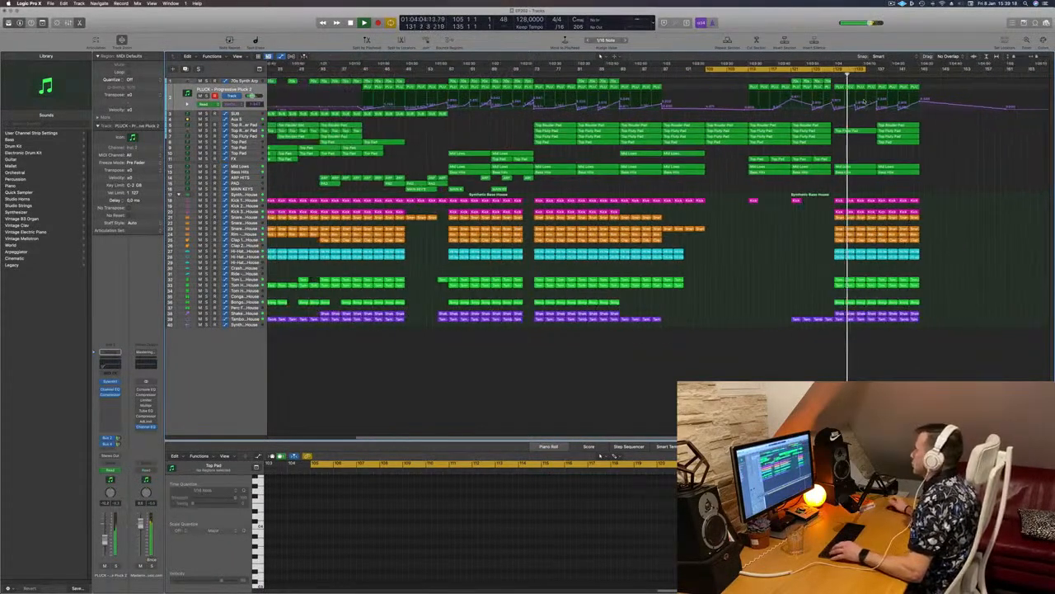
click(827, 73)
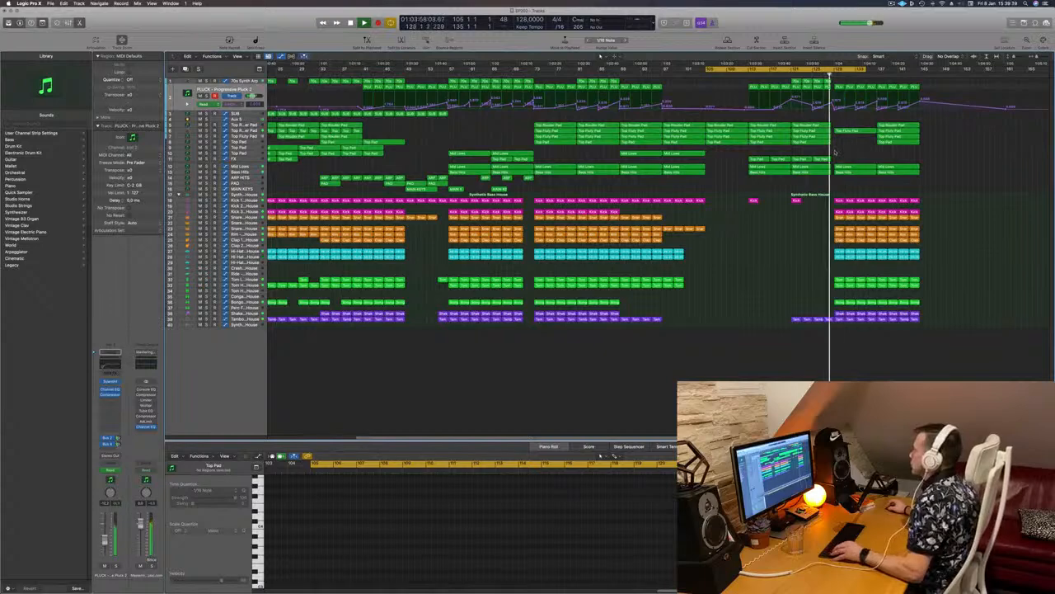
scroll(840, 152, up, 2)
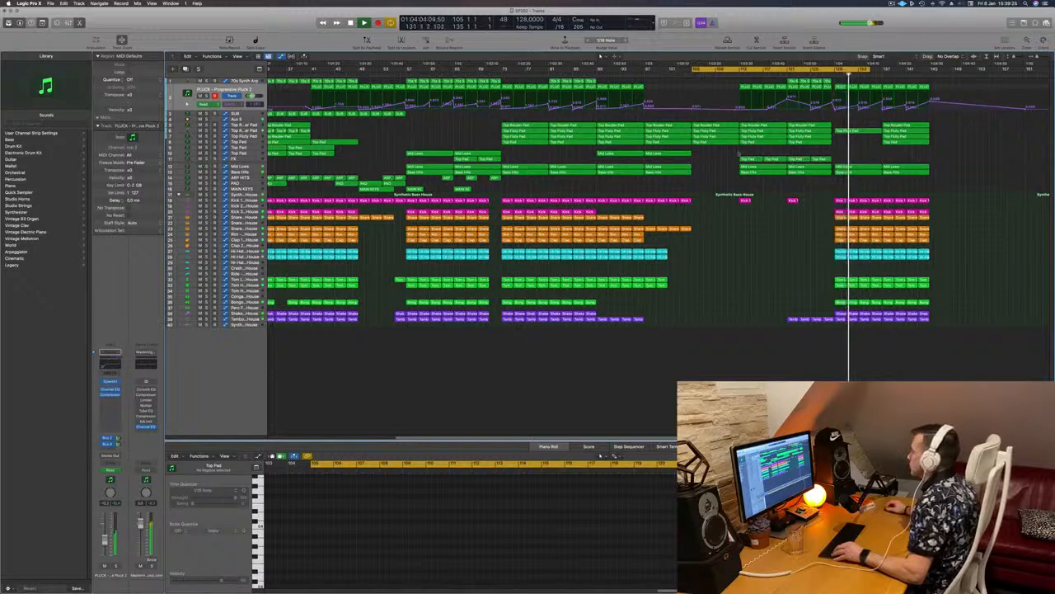
drag(749, 154, 825, 160)
drag(750, 159, 857, 162)
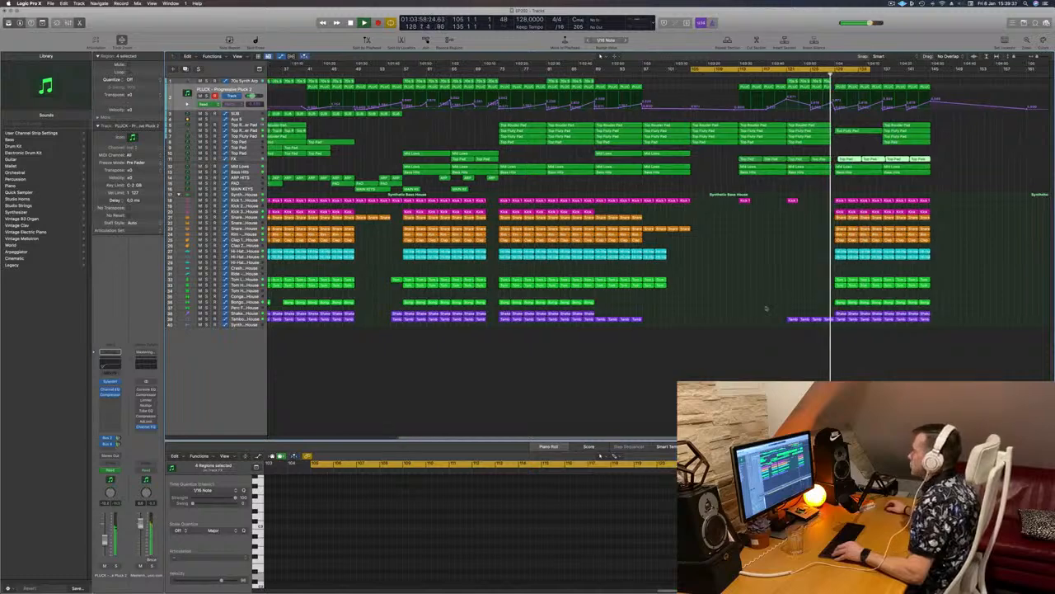
Step: Delete the regions from bar 137 onward on all tracks, leaving the drop at bars 129 to 137
key(super+Right)
key(super+Left)
key(super+Left)
key(super+Left)
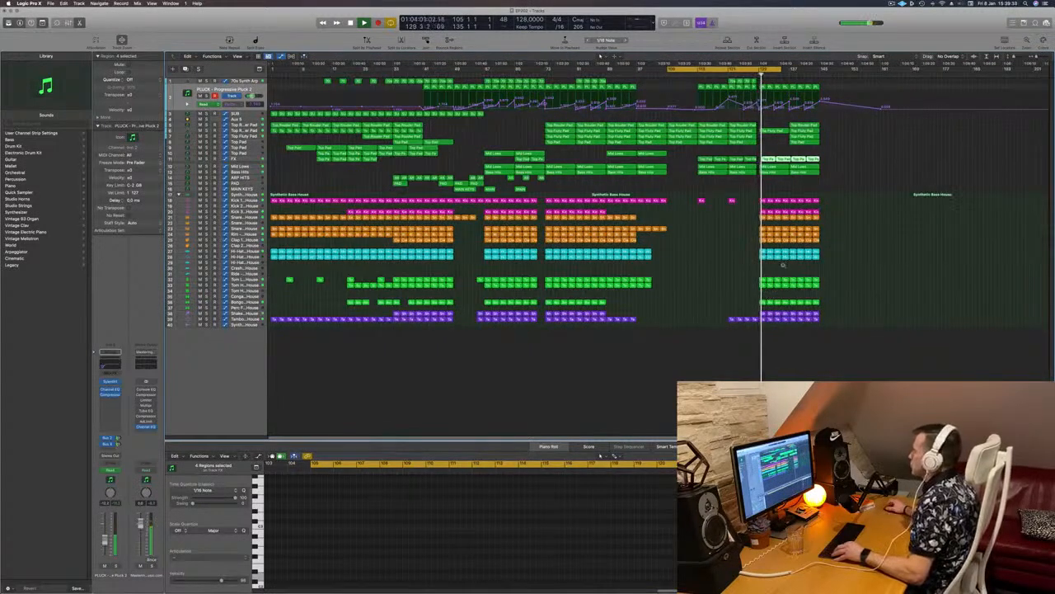
key(super+Right)
key(super+Right)
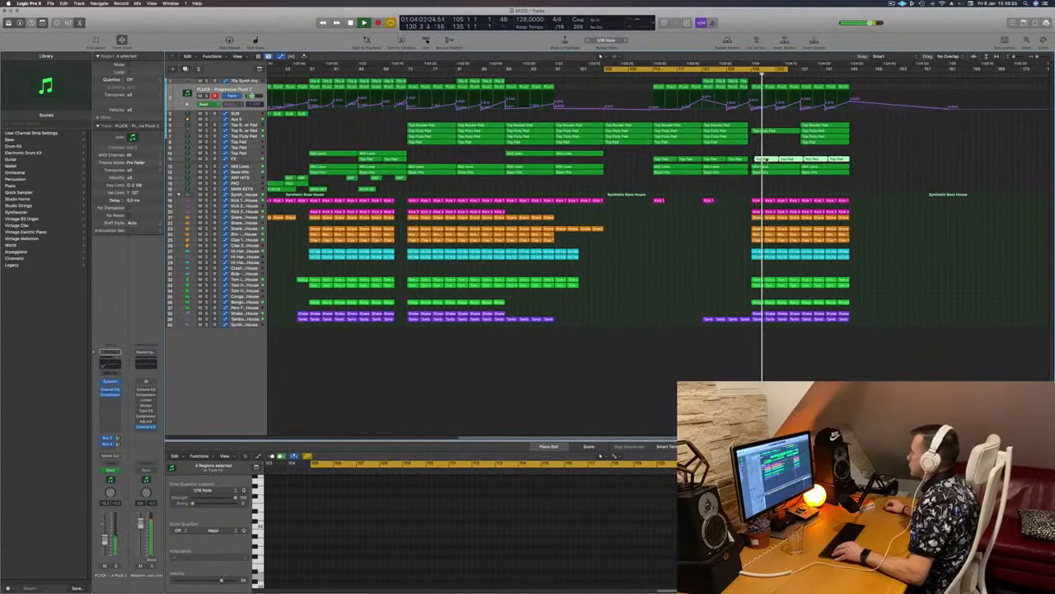
drag(768, 160, 765, 161)
key(super+Left)
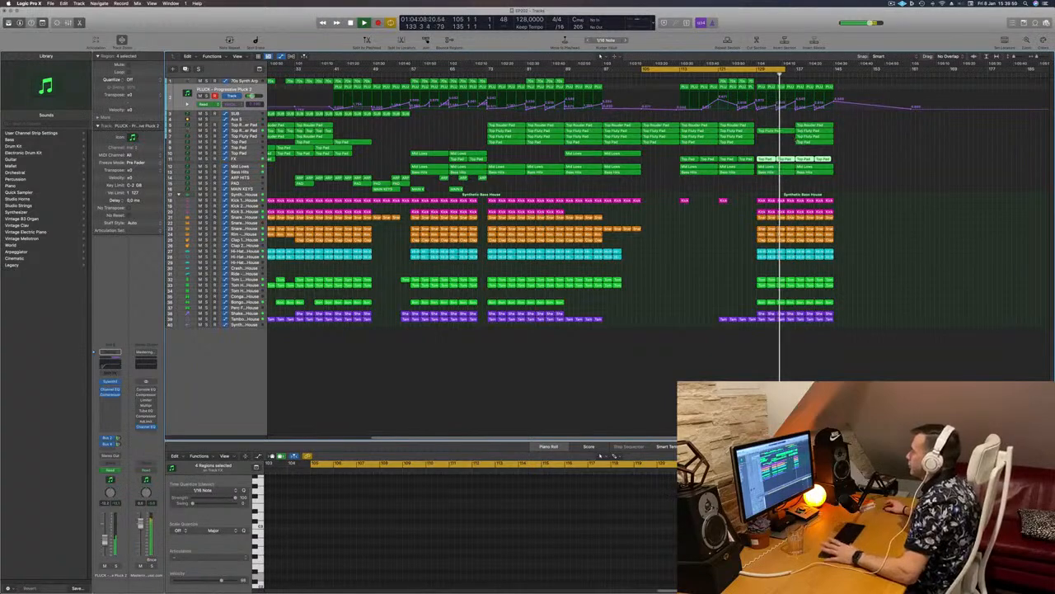
drag(842, 81, 798, 334)
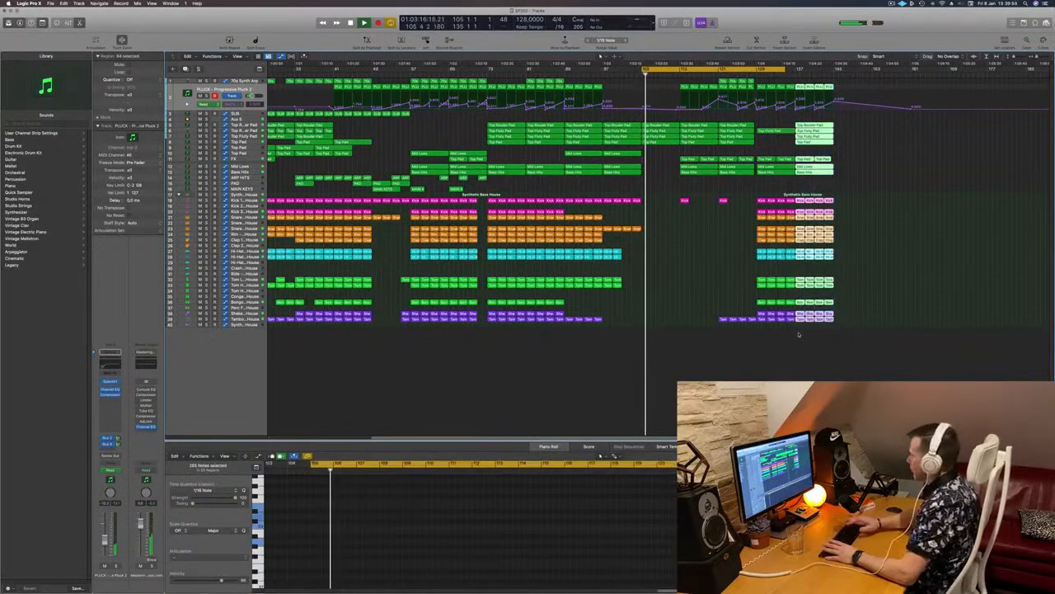
key(Delete)
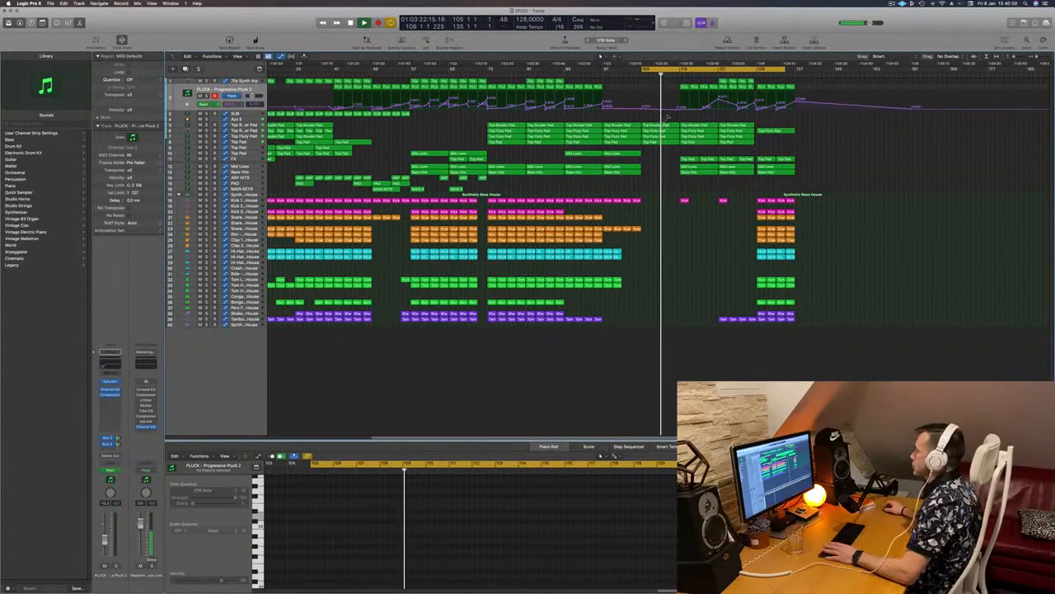
Step: Audition the breakdown leading into the drop and extend the cycle range to bar 137
click(717, 73)
scroll(696, 117, down, 3)
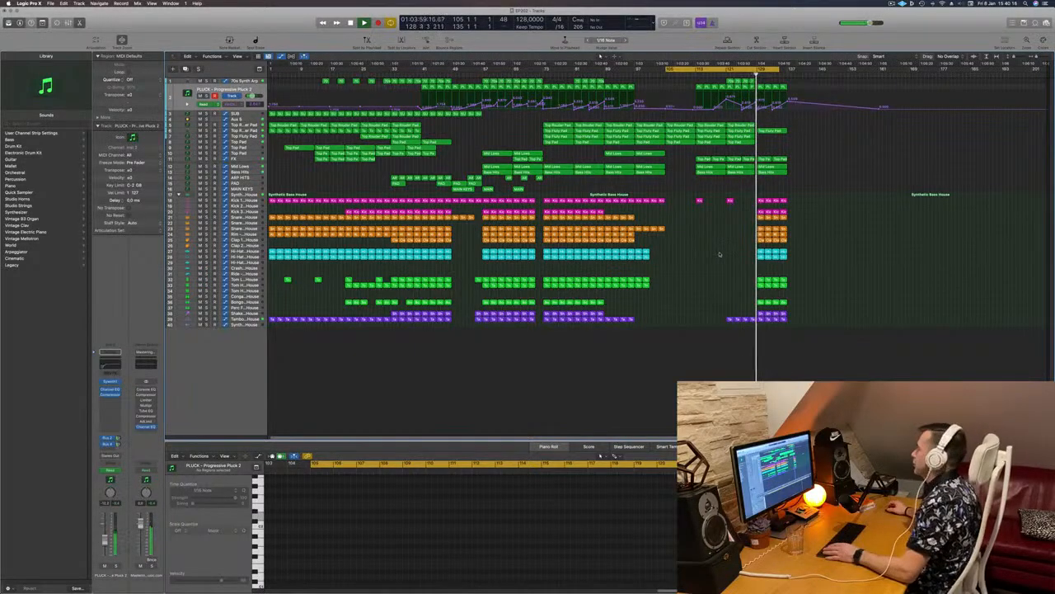
scroll(719, 254, up, 5)
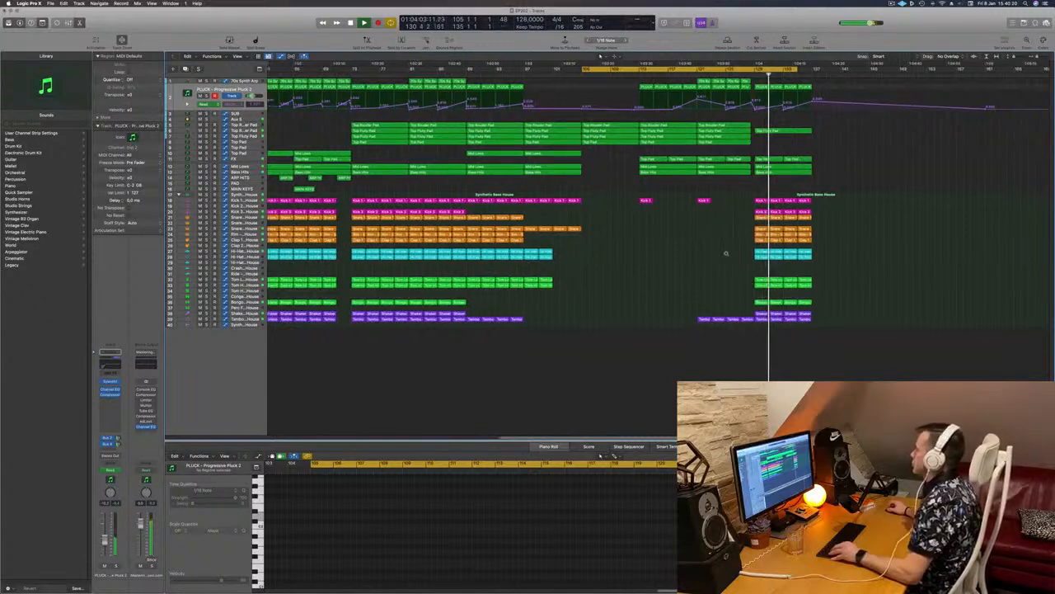
key(super+Right)
drag(804, 71, 818, 71)
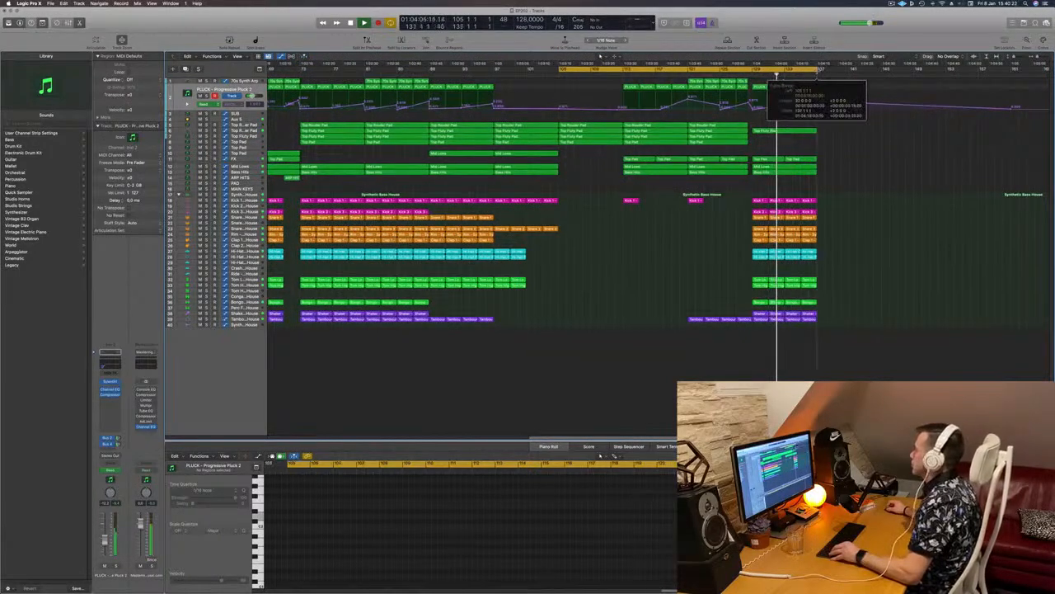
key(super+Left)
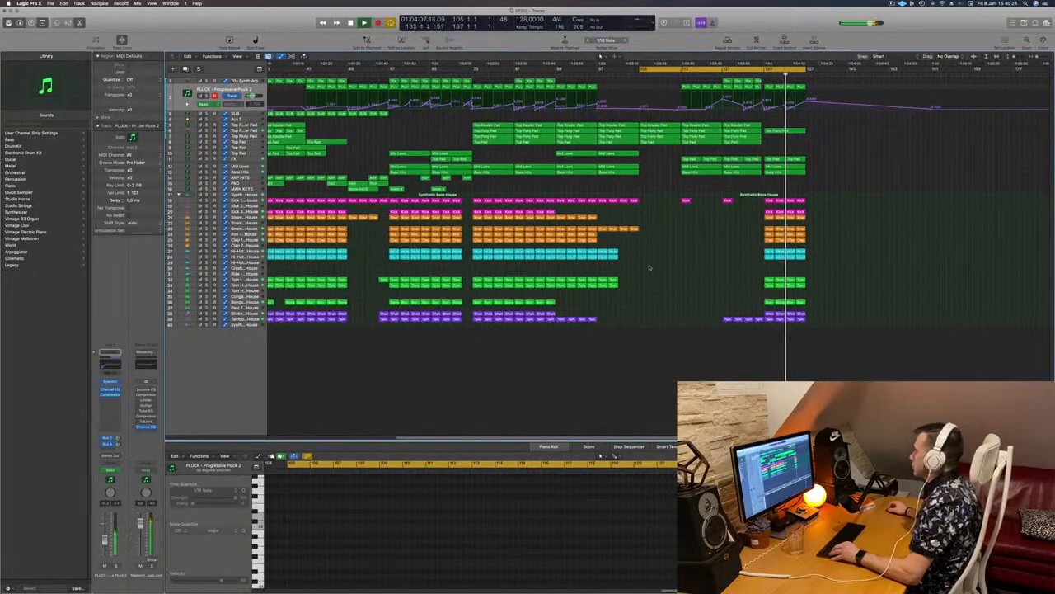
Step: Copy the section starting at bar 57 across all tracks to bar 137 and extend the cycle range to about bar 153
key(super+Left)
key(super+Left)
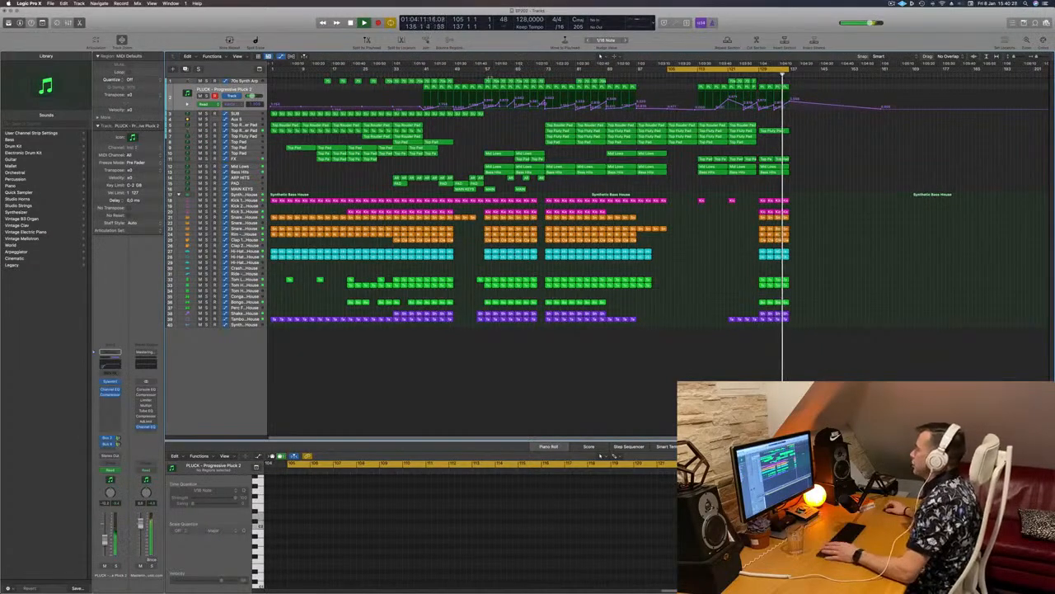
drag(479, 334, 540, 89)
drag(487, 332, 844, 74)
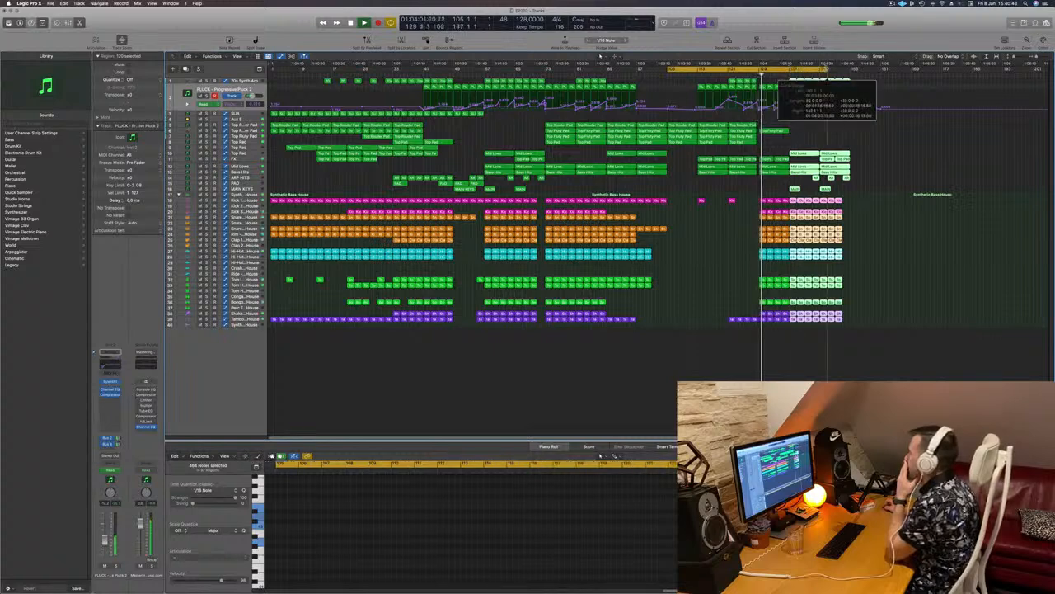
click(871, 260)
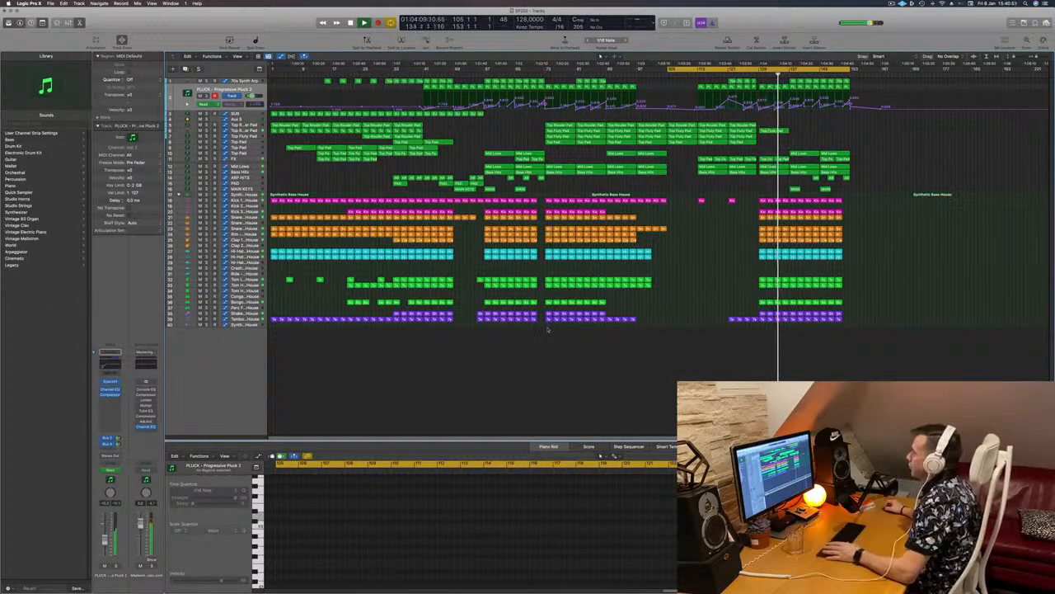
Step: Undo the last section copy and copy the longer section from bar 57 to bar 89 across all tracks to bar 137
drag(559, 333, 580, 206)
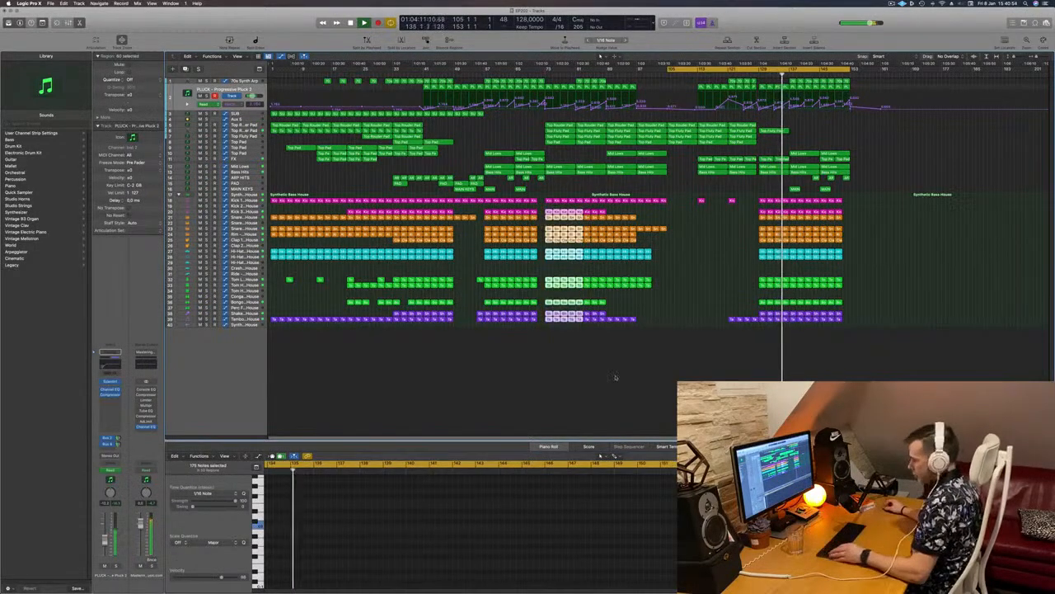
key(super+z)
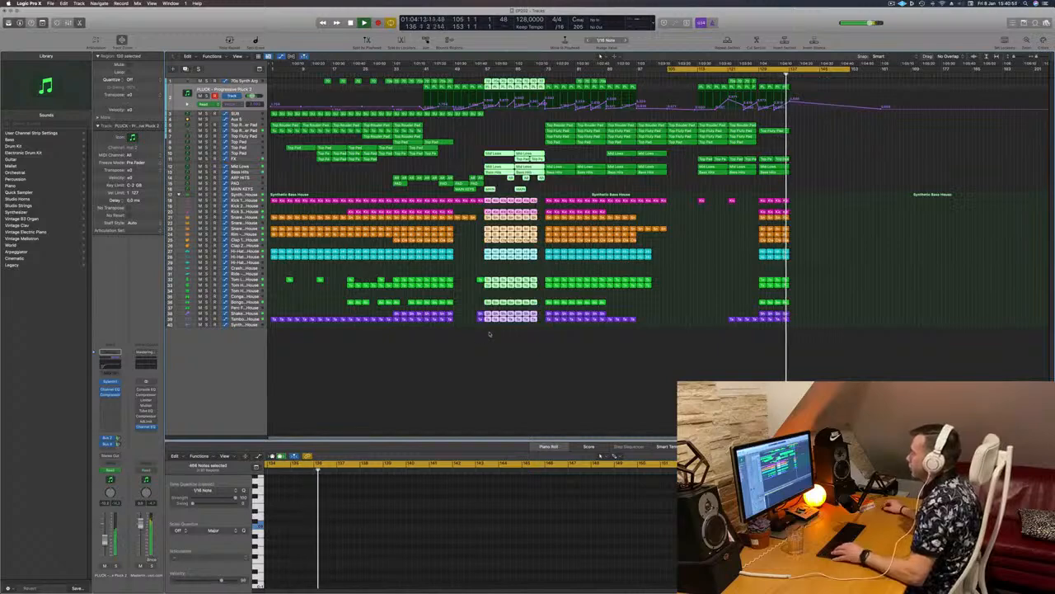
drag(487, 334, 600, 69)
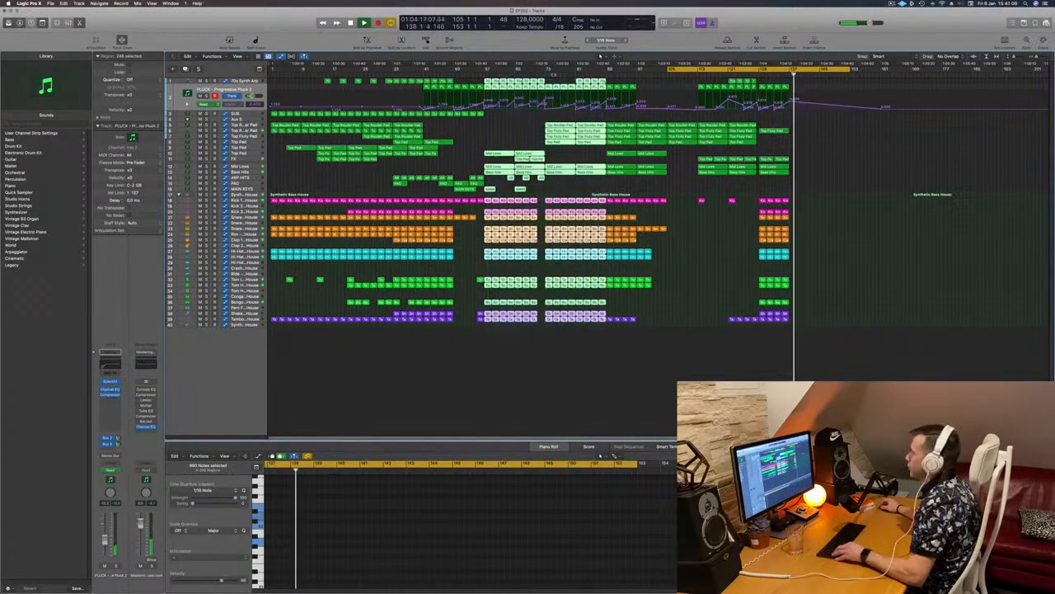
drag(491, 87, 805, 87)
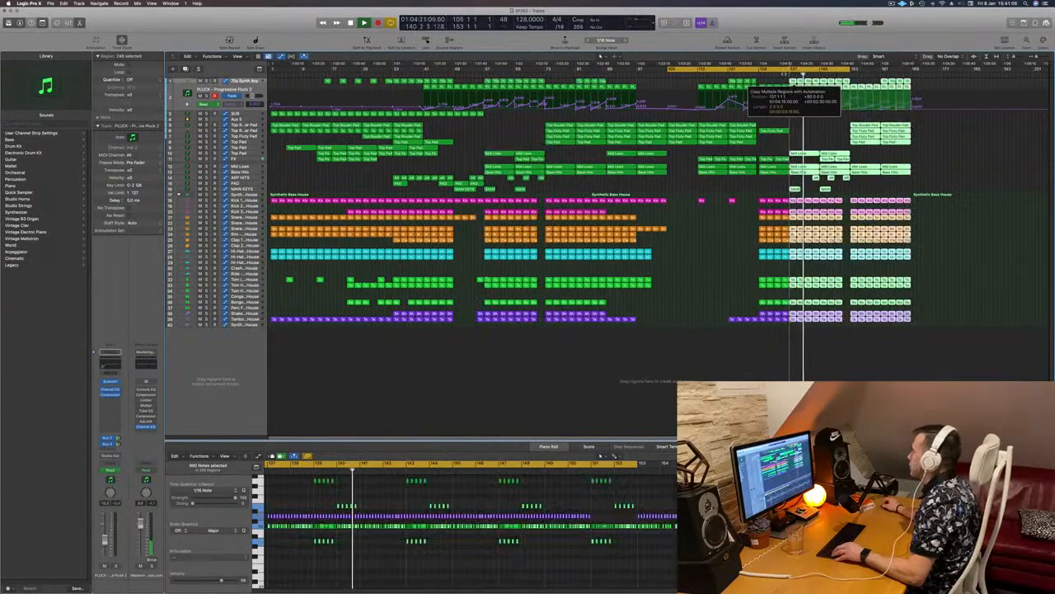
click(811, 138)
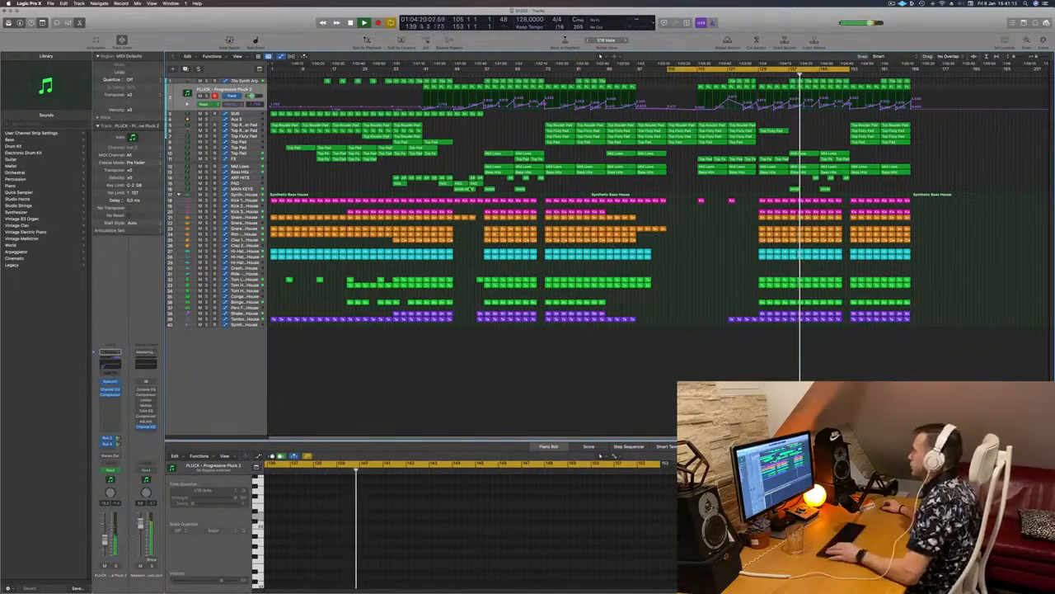
Step: Try a copy of the long MAIN KEYS region from bar 49 at bar 113, audition it and undo the copy
click(467, 189)
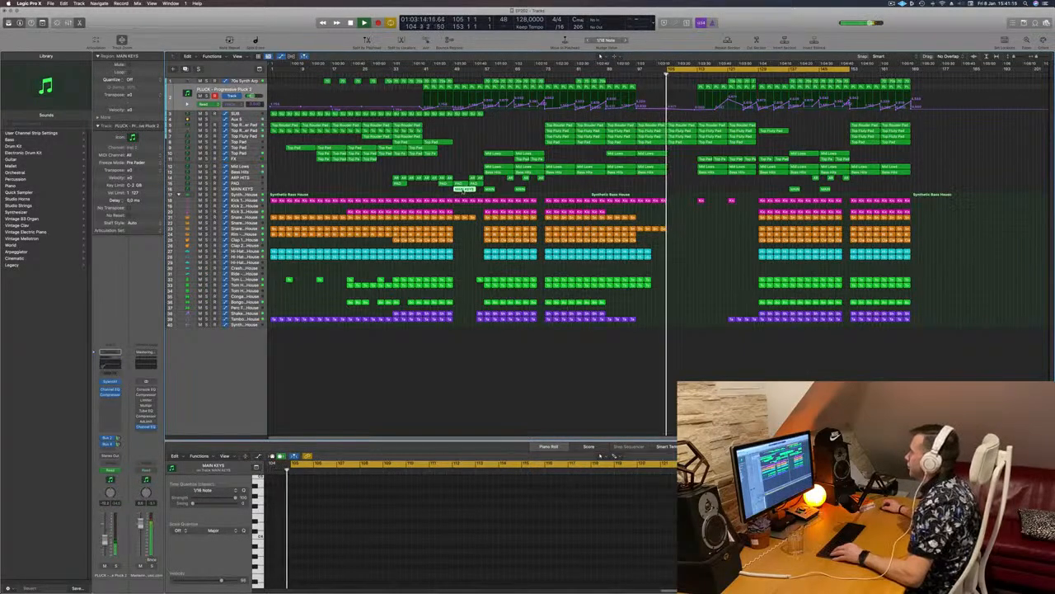
drag(468, 189, 709, 190)
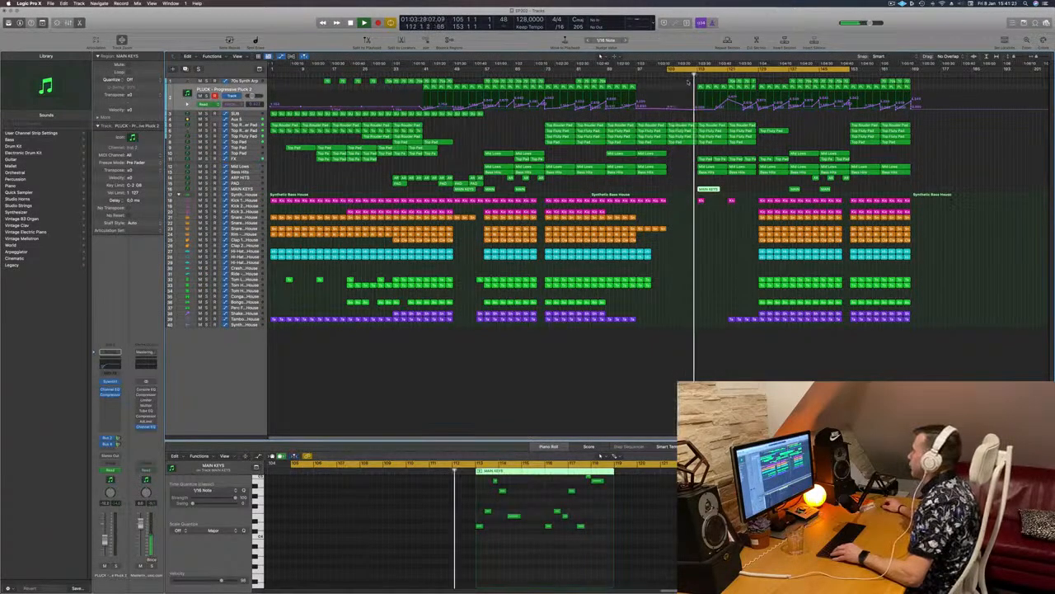
scroll(736, 262, right, 3)
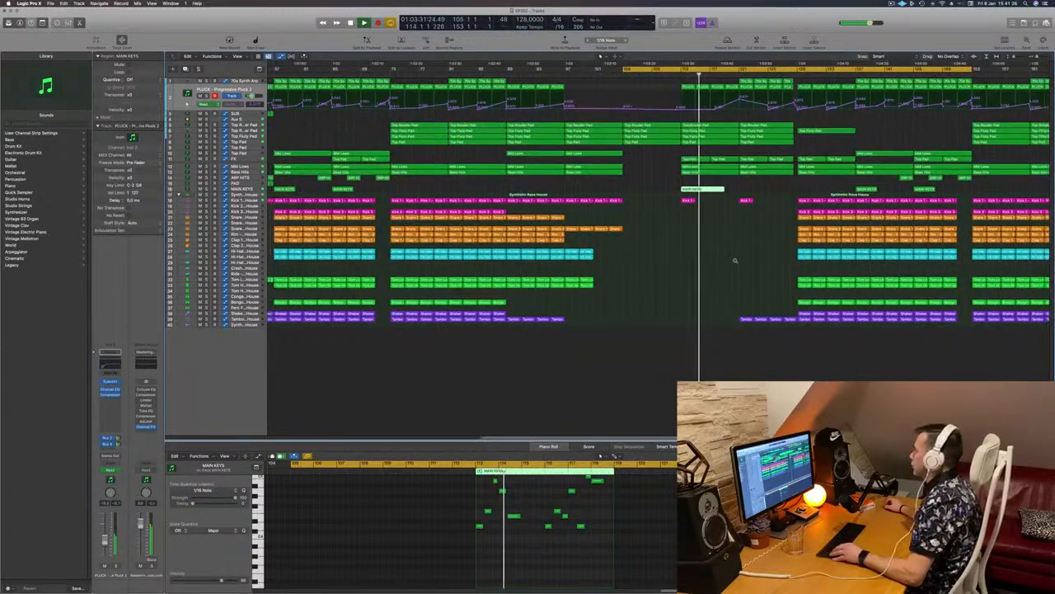
scroll(735, 260, down, 6)
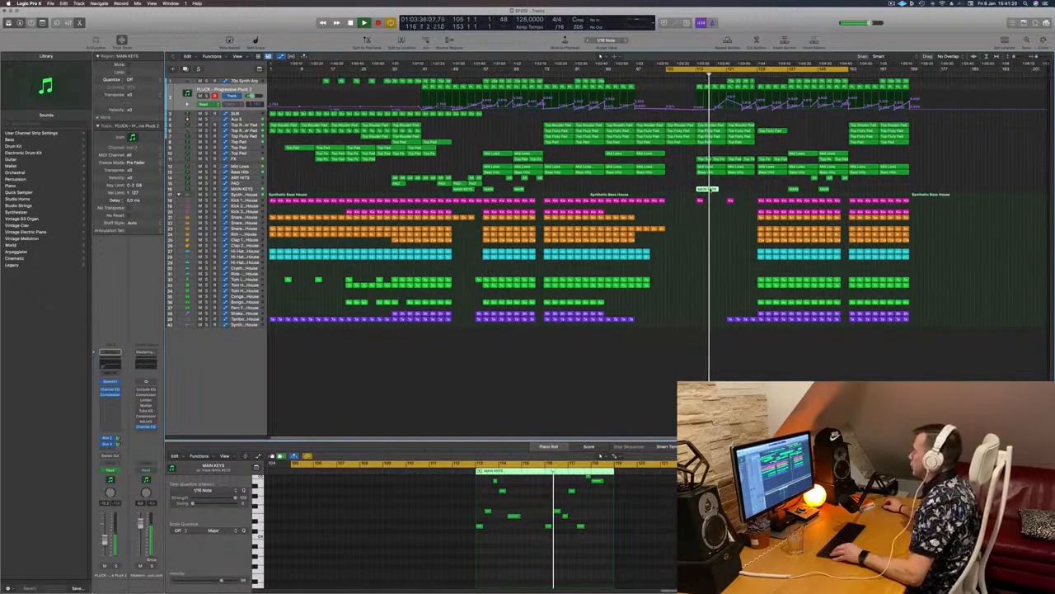
key(super+z)
key(super+shift+z)
key(super+z)
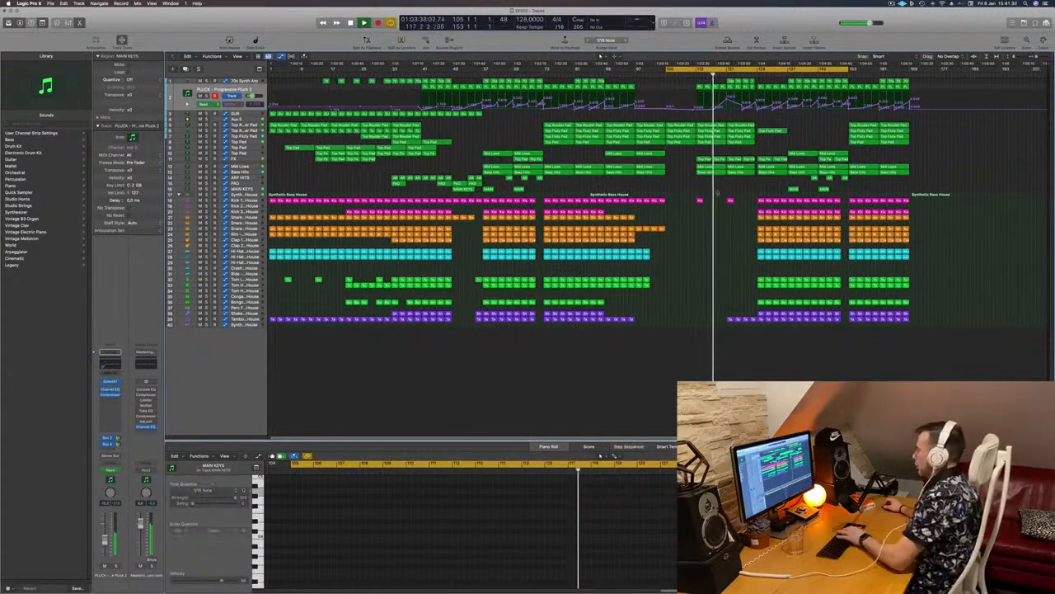
Step: Copy the two short MAIN KEYS regions at bars 57 and 65 to bars 113 and 121 and audition them in the breakdown
click(488, 189)
drag(488, 189, 702, 193)
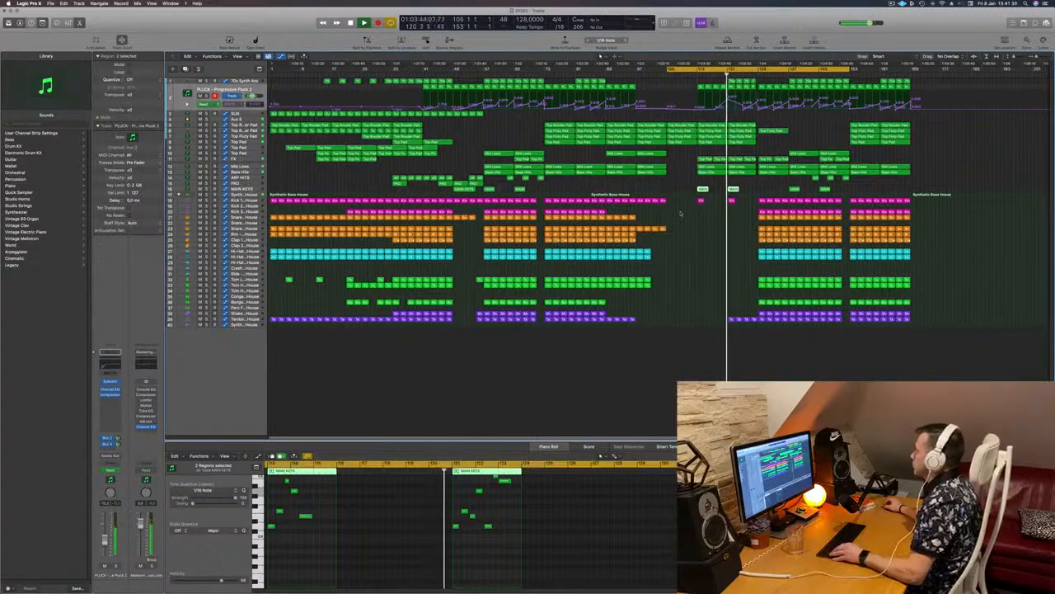
key(super+Right)
scroll(730, 233, down, 2)
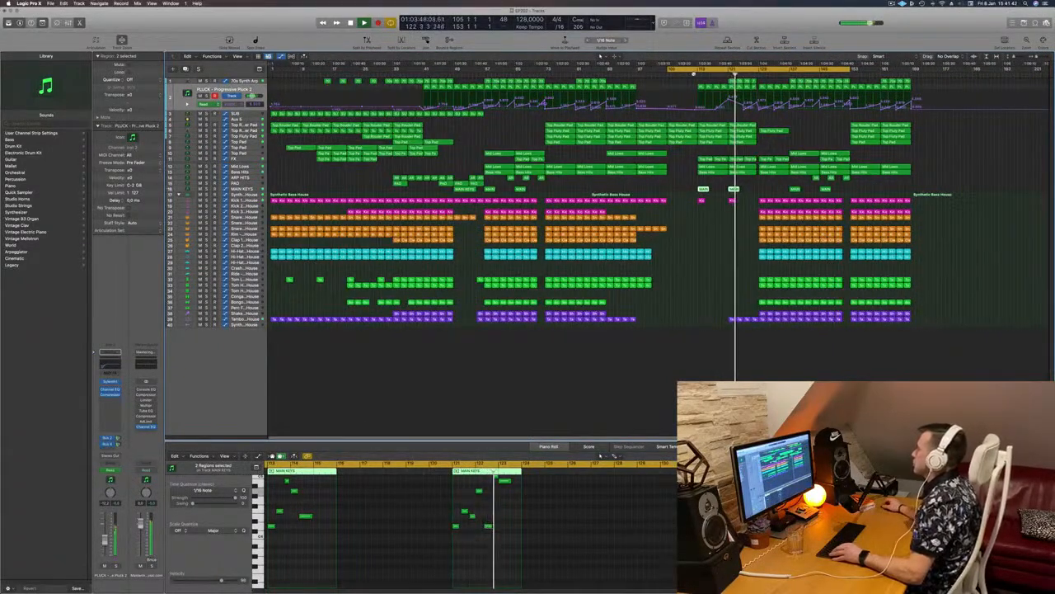
click(694, 74)
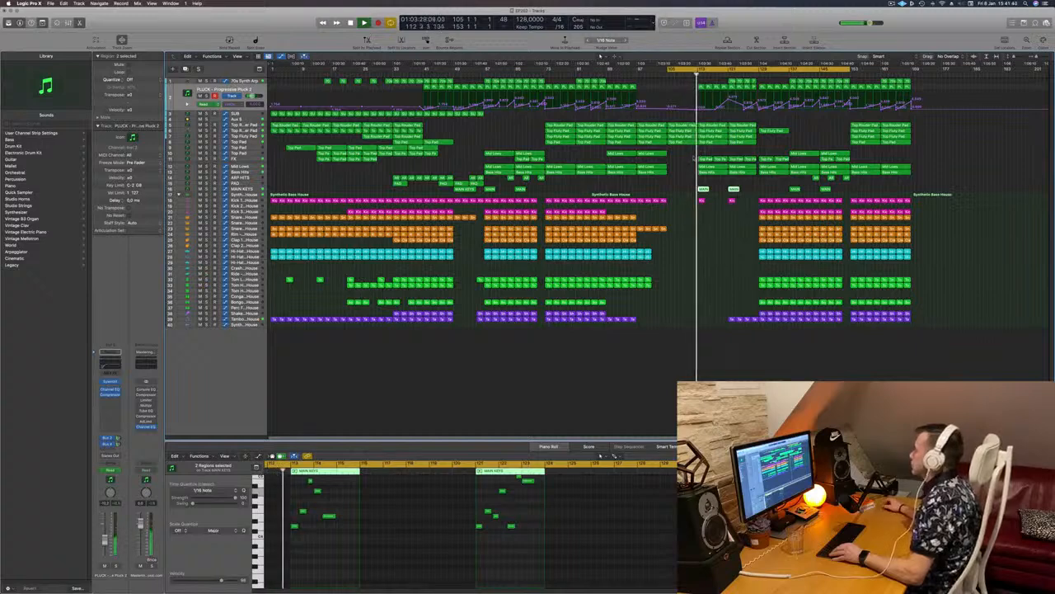
click(718, 194)
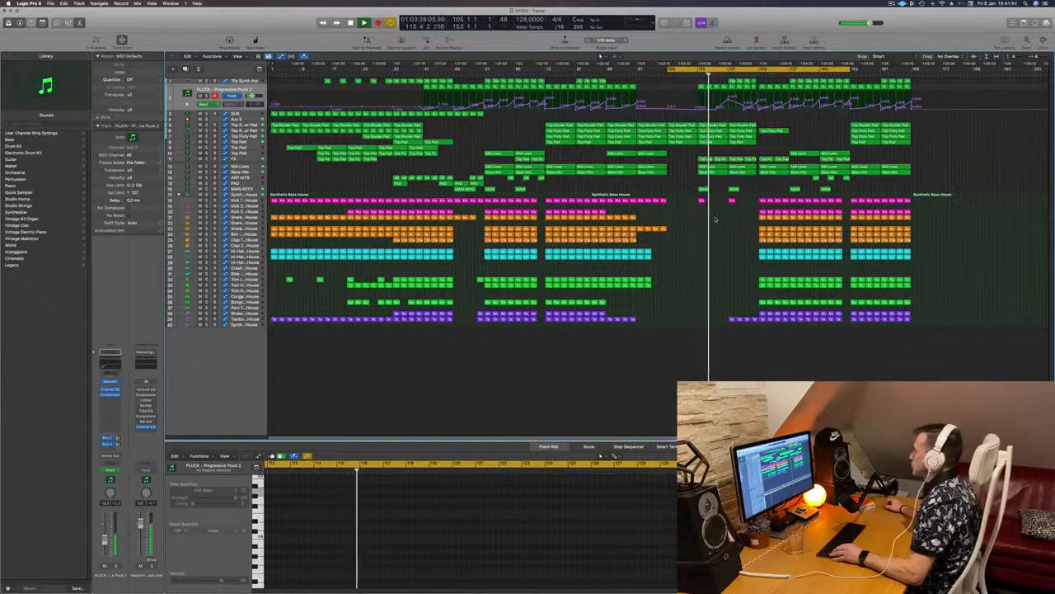
key(space)
key(space)
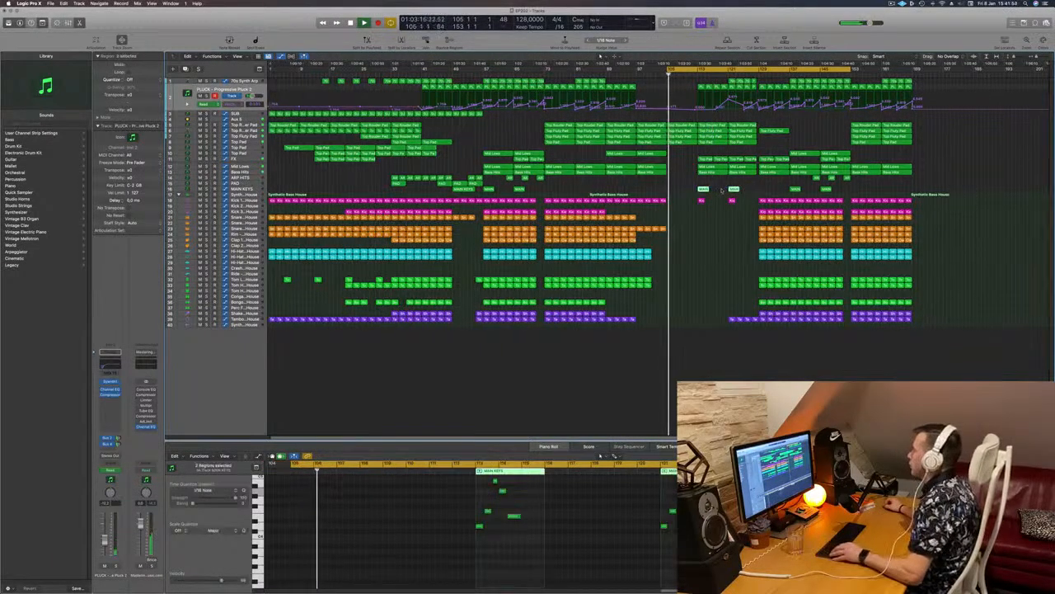
Step: Move the two copied MAIN KEYS regions eight bars earlier to bars 105 and 113 and audition the transition into the breakdown
key(super+Right)
drag(704, 189, 672, 190)
click(622, 72)
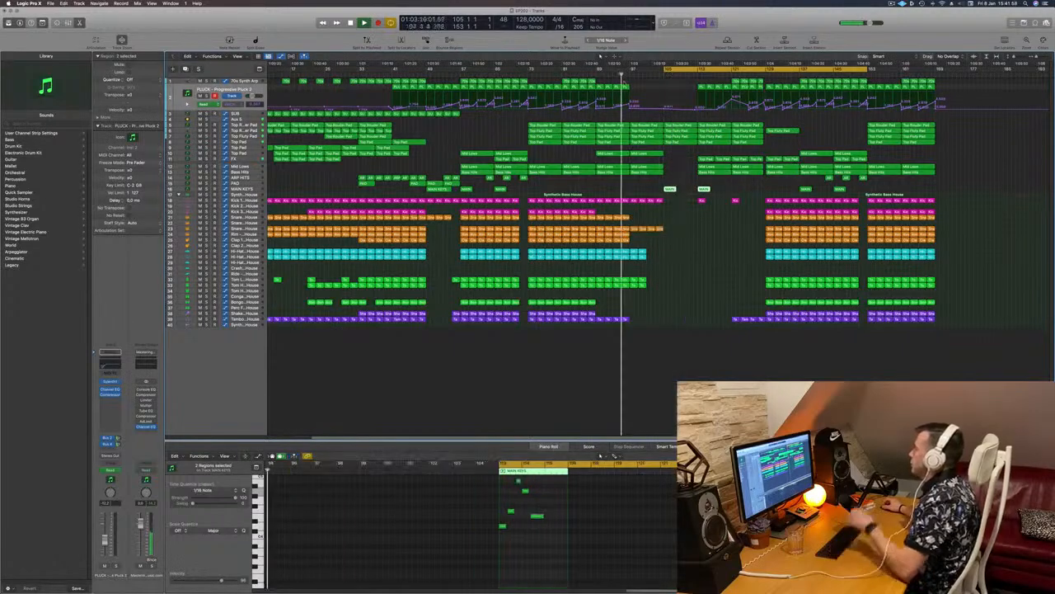
click(684, 218)
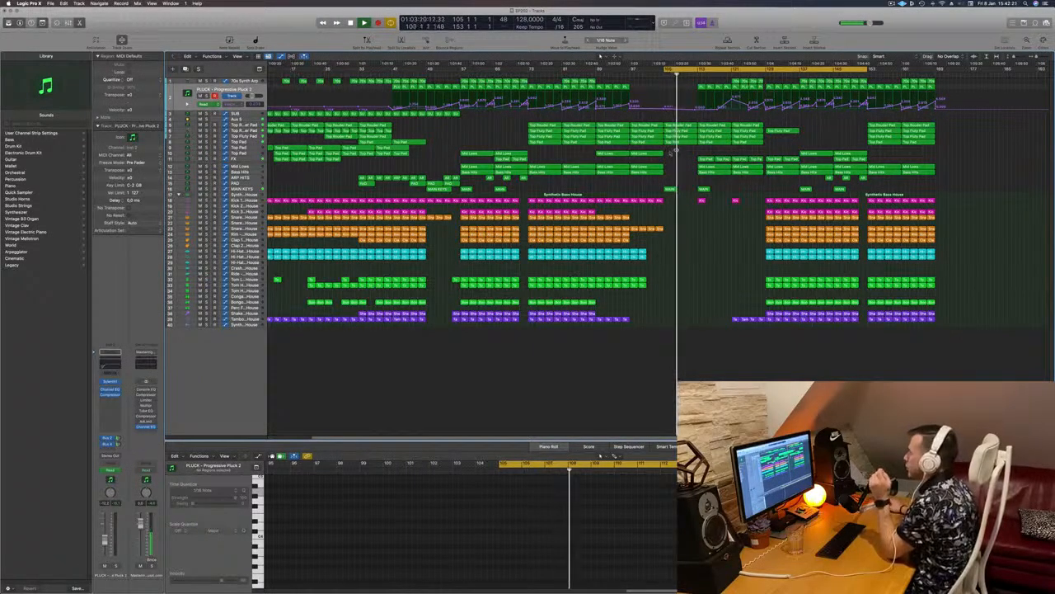
Step: Show the FX track's H-Delay automation as an extra lane and shape its curve to rise from bar 105 towards bar 113
click(256, 159)
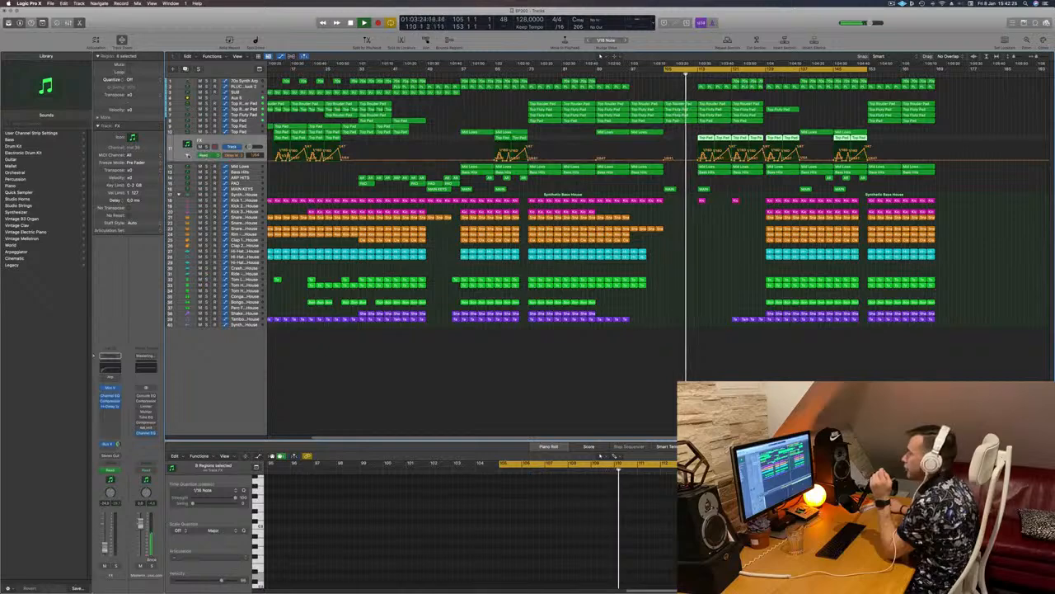
click(188, 155)
click(654, 71)
drag(664, 172, 663, 178)
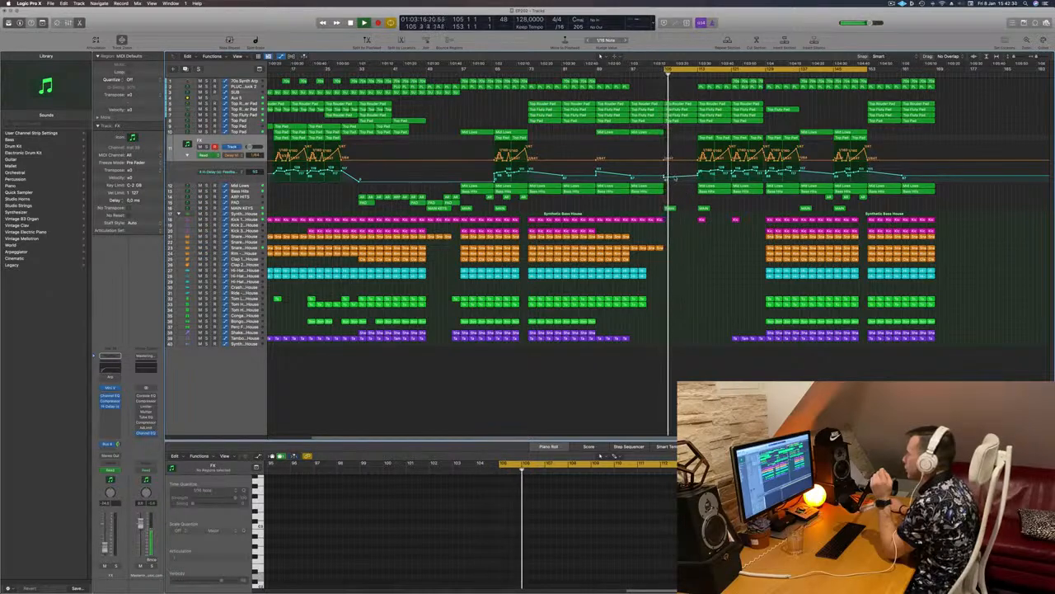
drag(674, 177, 675, 173)
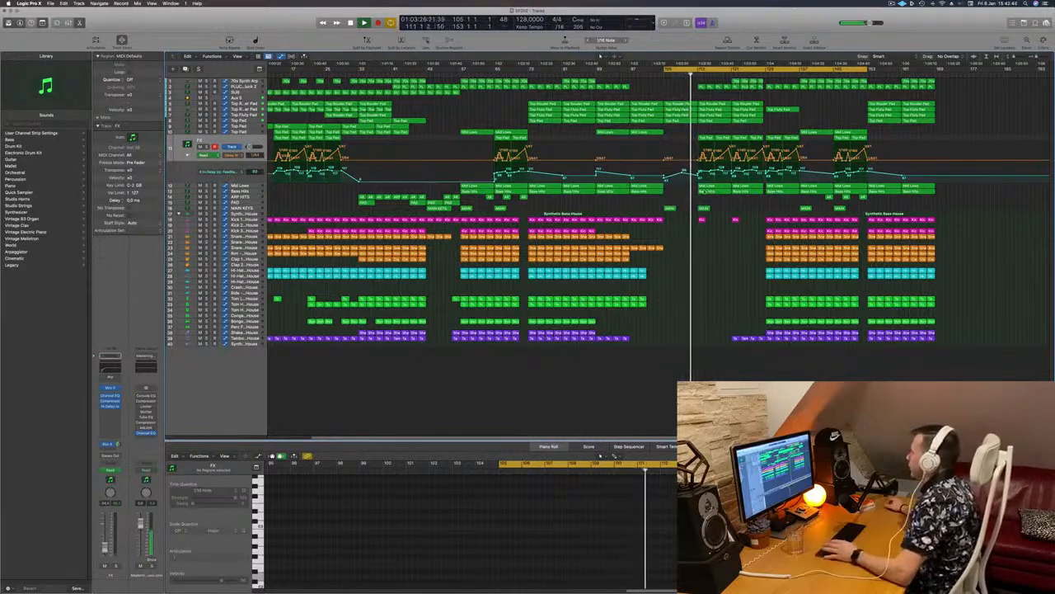
Step: Delete the Mid Lows region at bar 113 in the breakdown
key(super+Left)
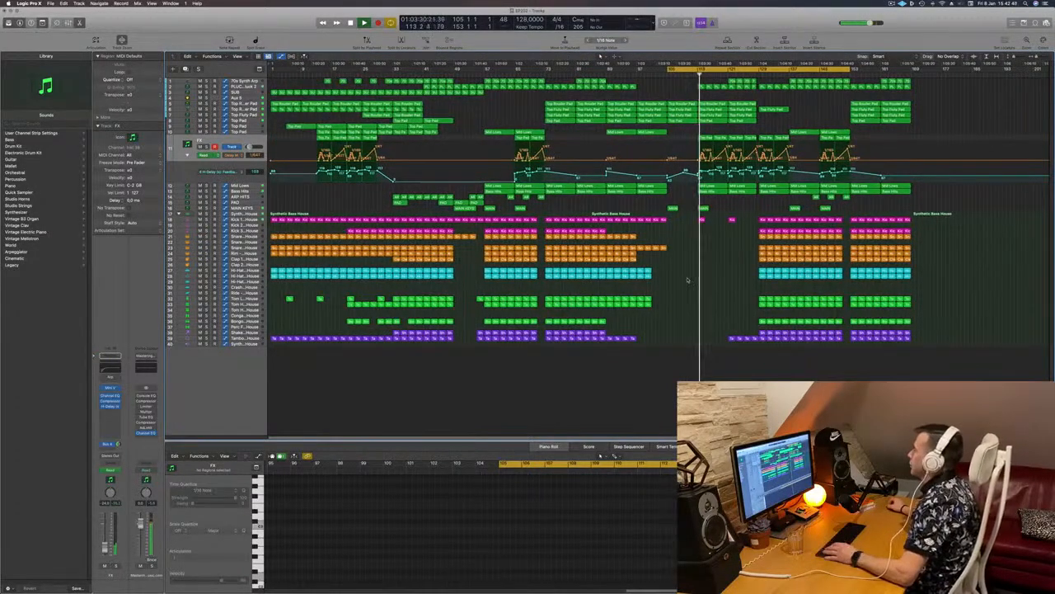
scroll(686, 288, down, 1)
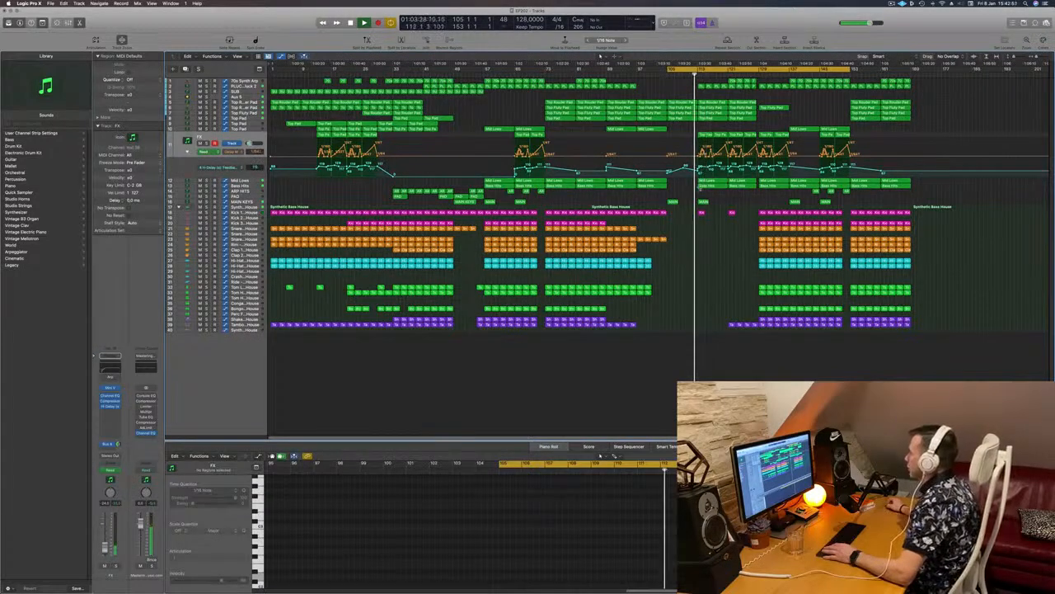
click(712, 181)
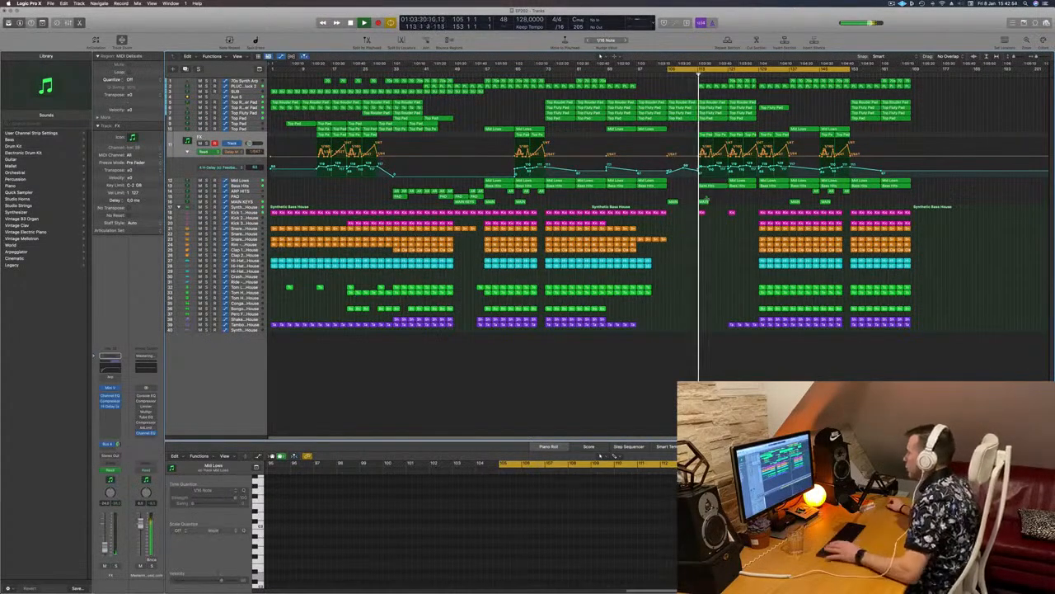
Step: Audition the breakdown from bar 113 without the Mid Lows and check how it builds through bar 121
key(super+Right)
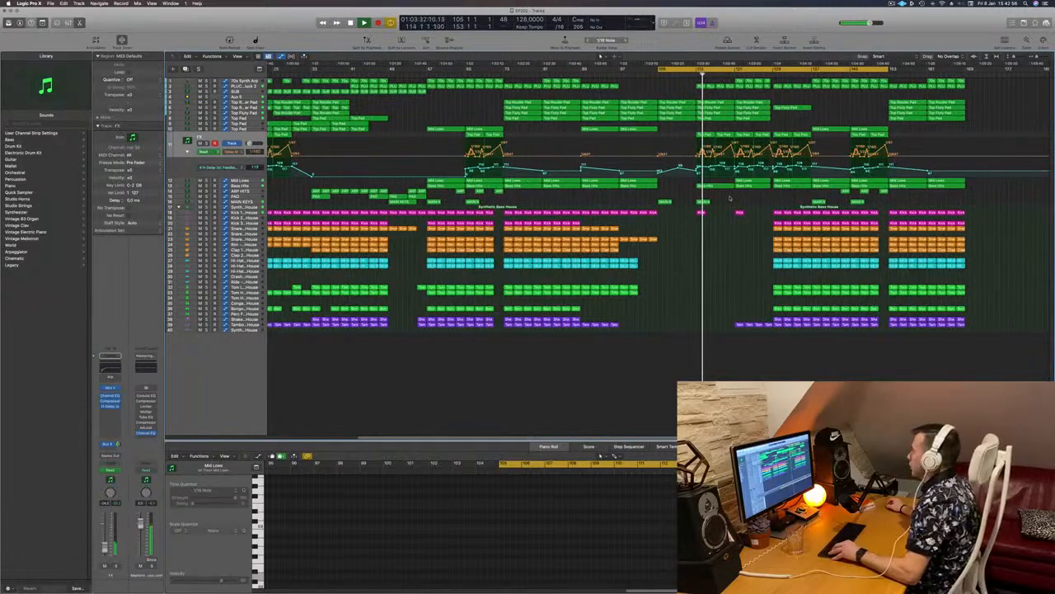
scroll(728, 197, down, 1)
scroll(729, 197, down, 1)
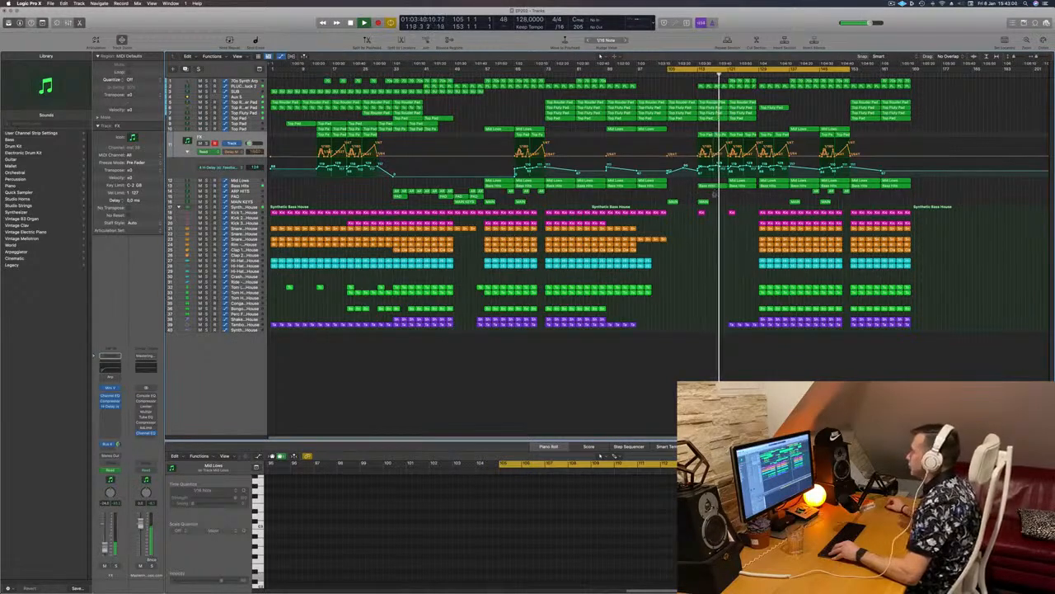
scroll(715, 201, up, 3)
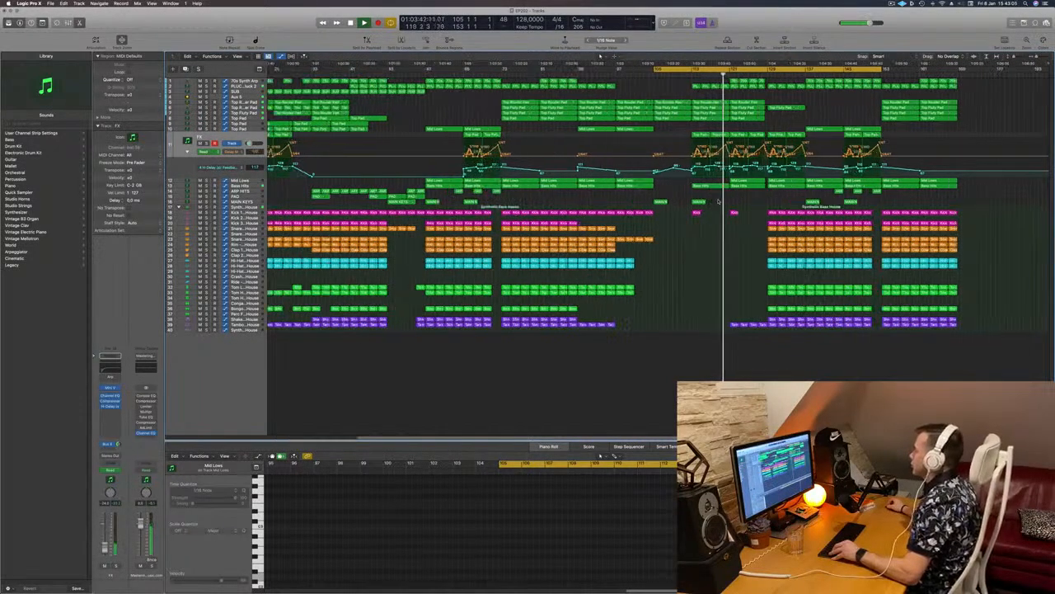
scroll(722, 200, down, 2)
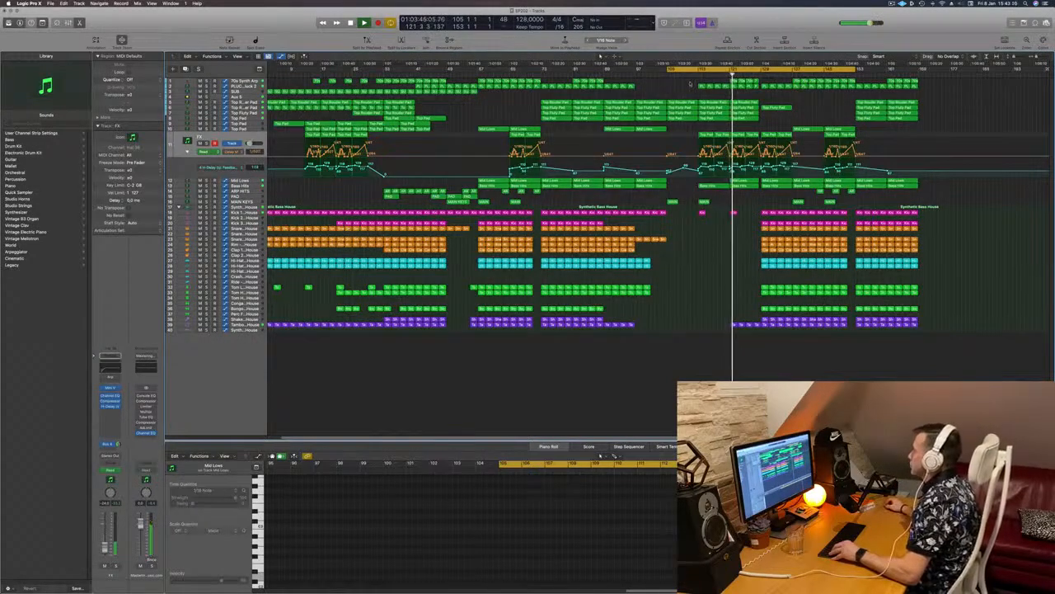
scroll(690, 83, down, 2)
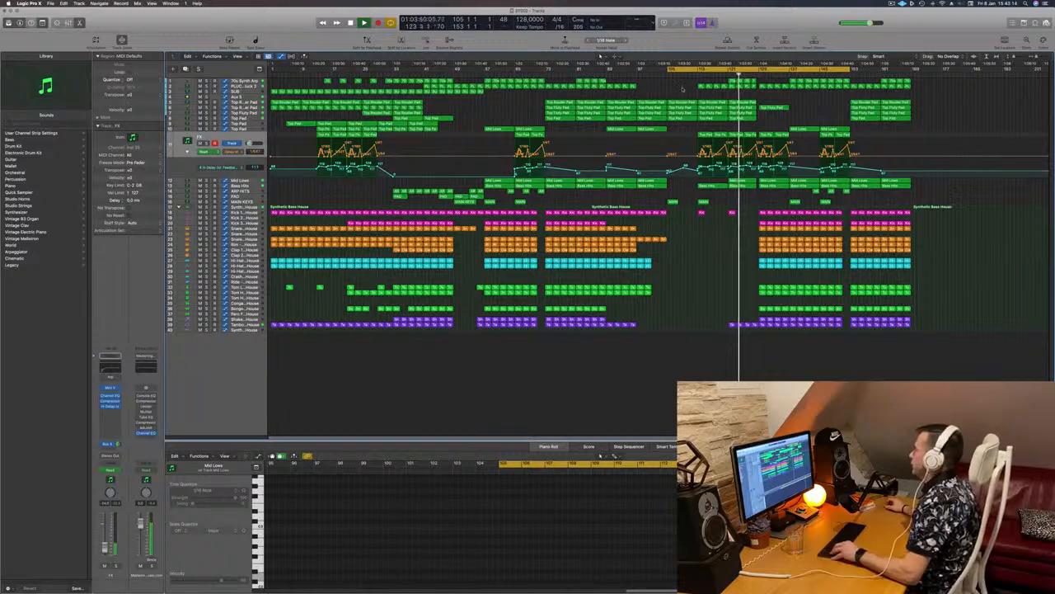
scroll(728, 240, up, 5)
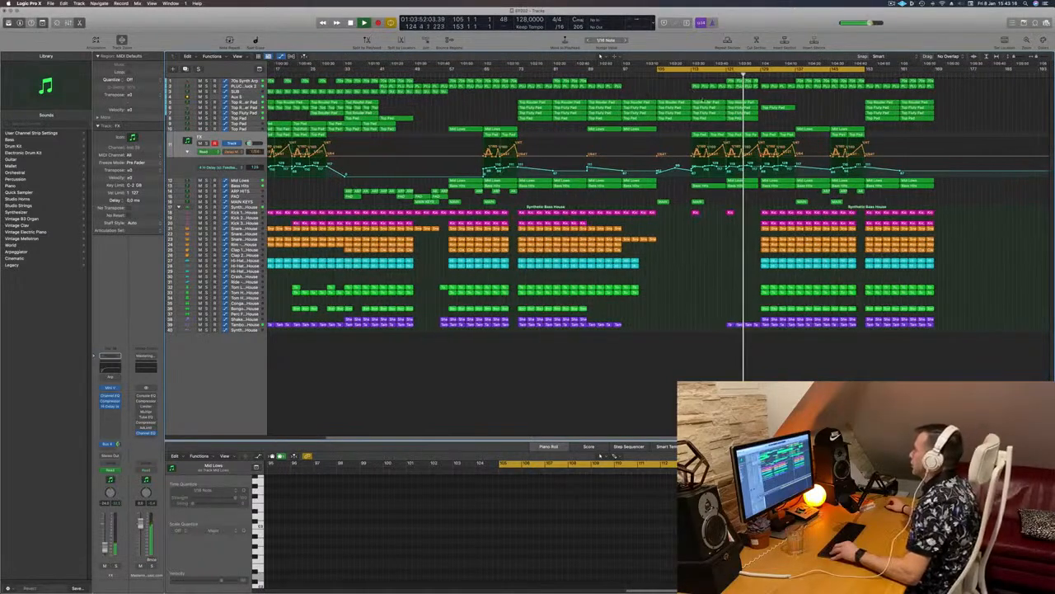
Step: Adjust the FX track's H-Delay automation point just before bar 129 and replay the build from about bar 120
scroll(728, 240, up, 3)
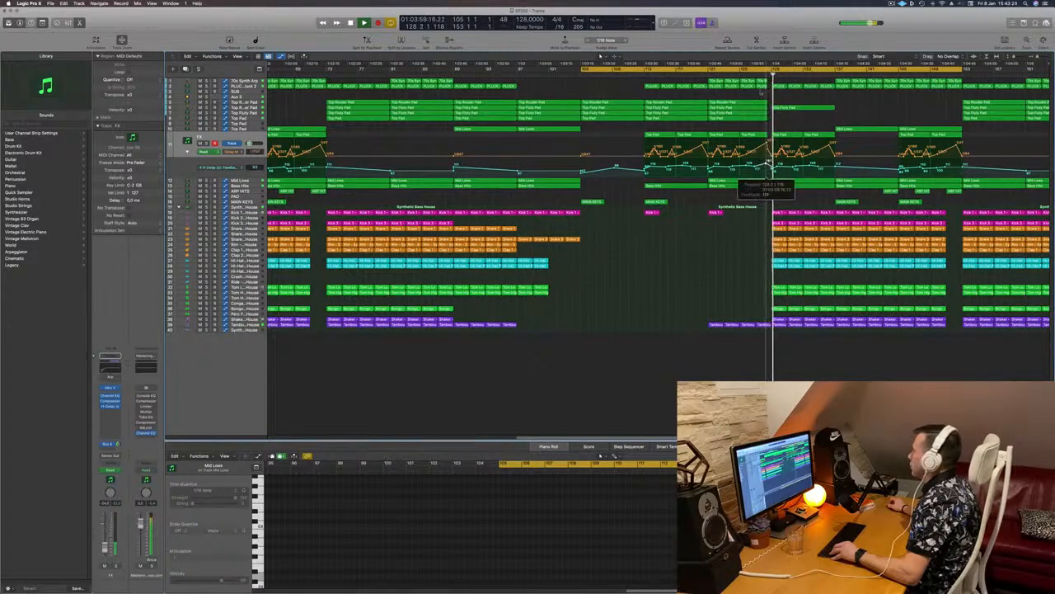
scroll(728, 129, down, 3)
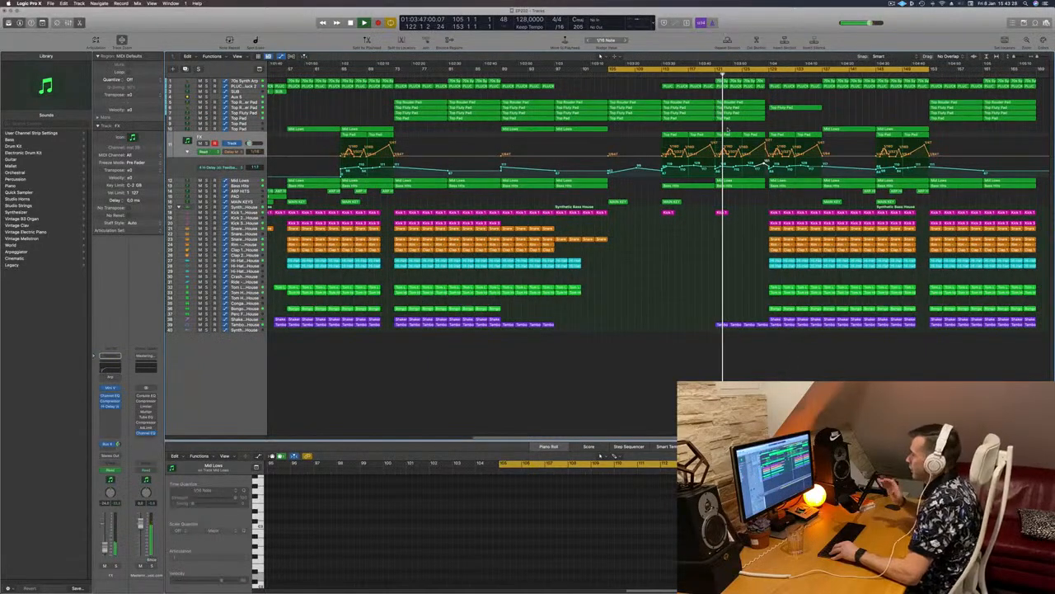
click(706, 72)
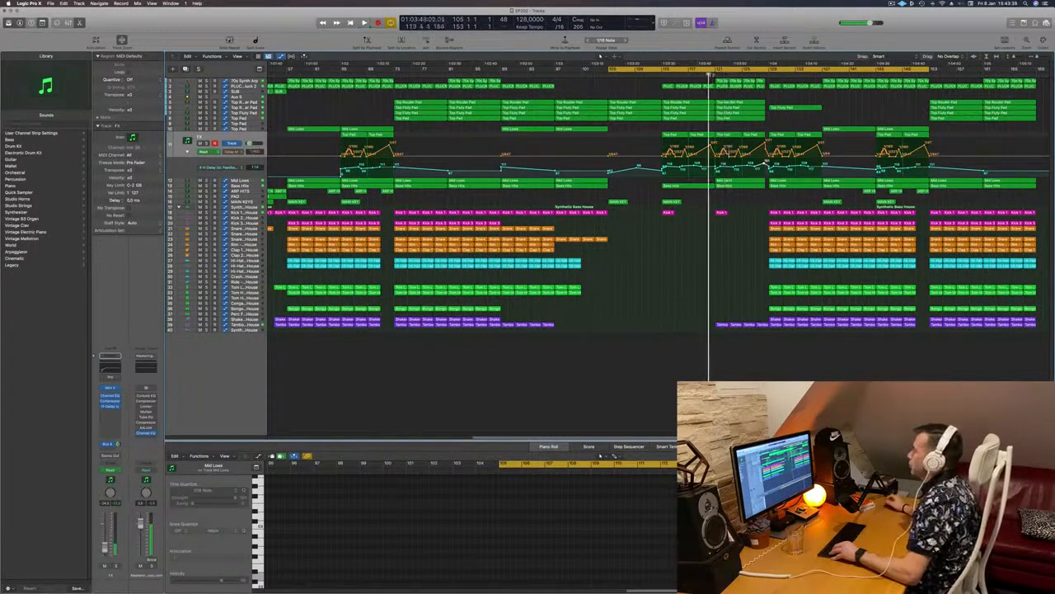
scroll(489, 72, down, 3)
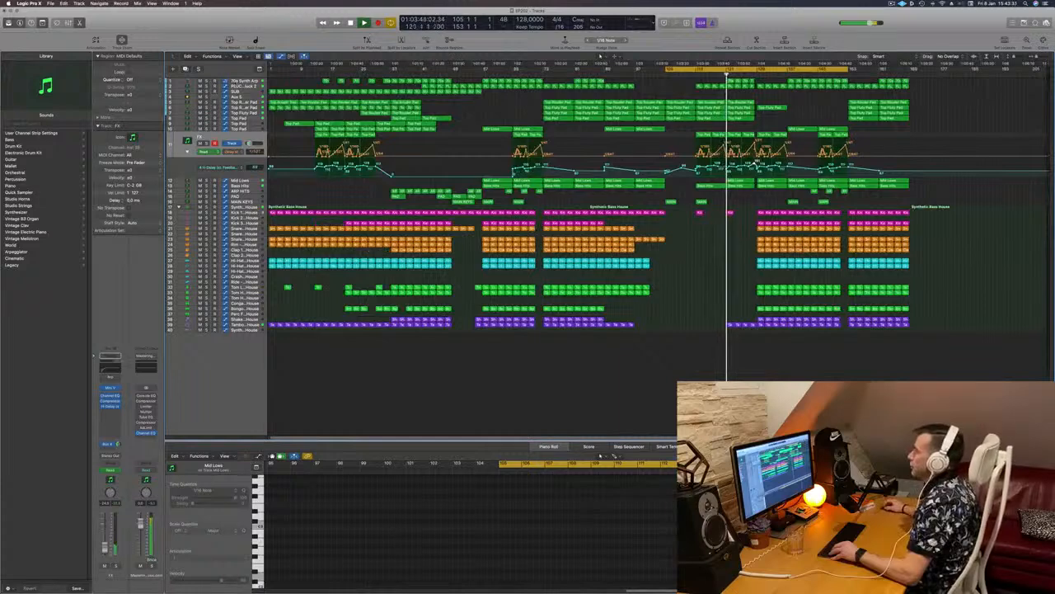
Step: Select the 70s Synth Arp track and examine its automation while auditioning the build from bar 121 into the drop at bar 129
click(243, 81)
click(692, 257)
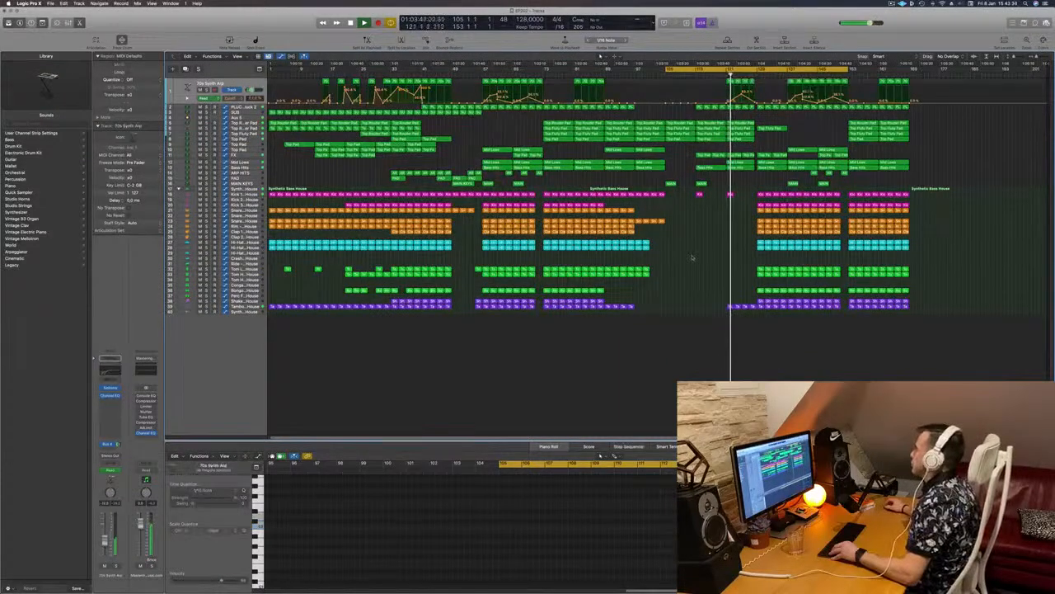
scroll(693, 255, up, 5)
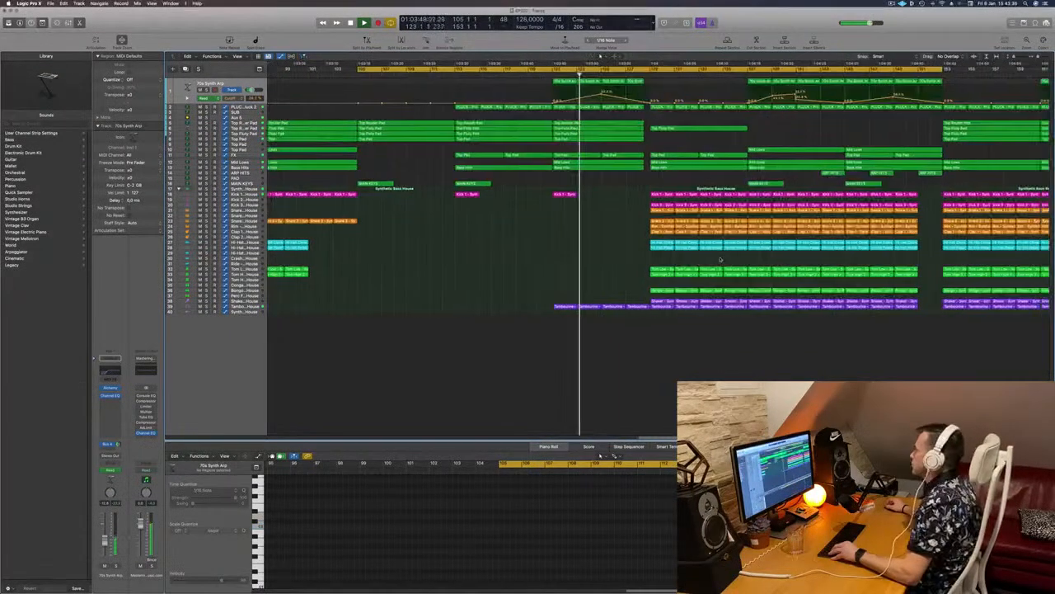
scroll(615, 255, down, 1)
key(super+Left)
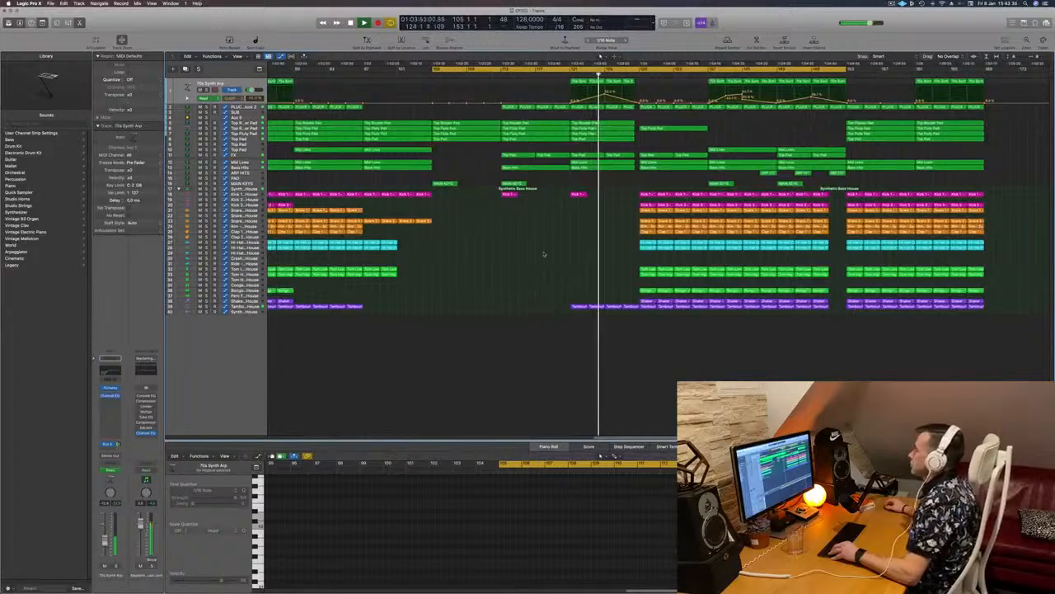
key(super+Left)
key(super+Left)
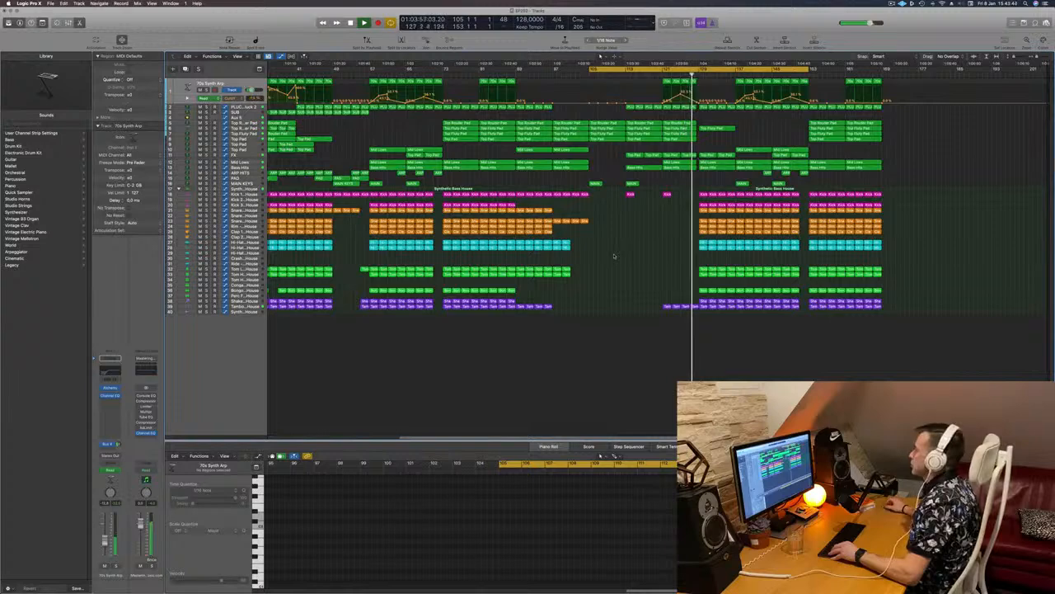
key(super+Right)
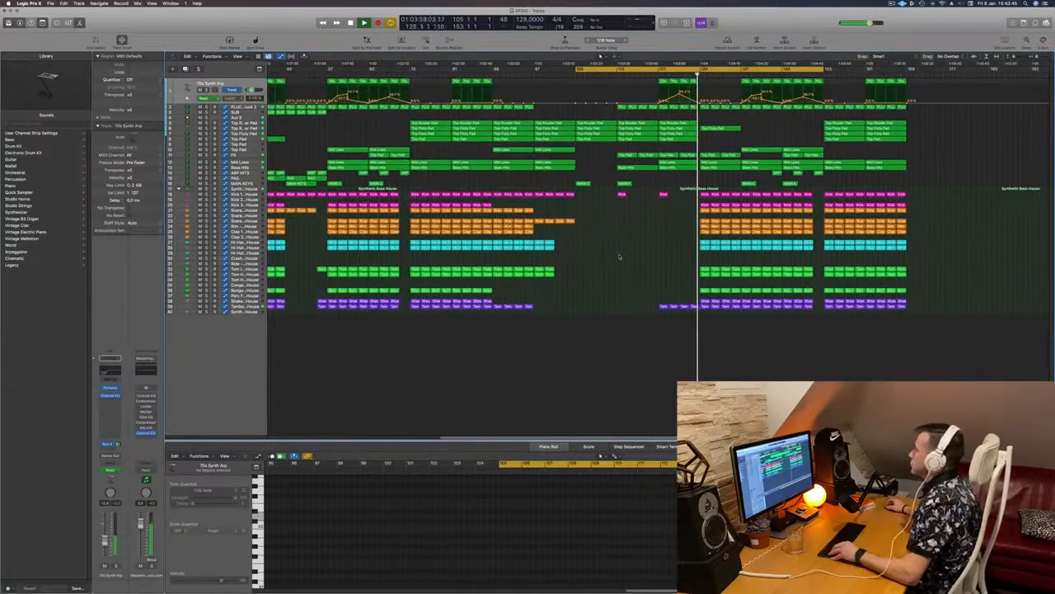
key(super+Left)
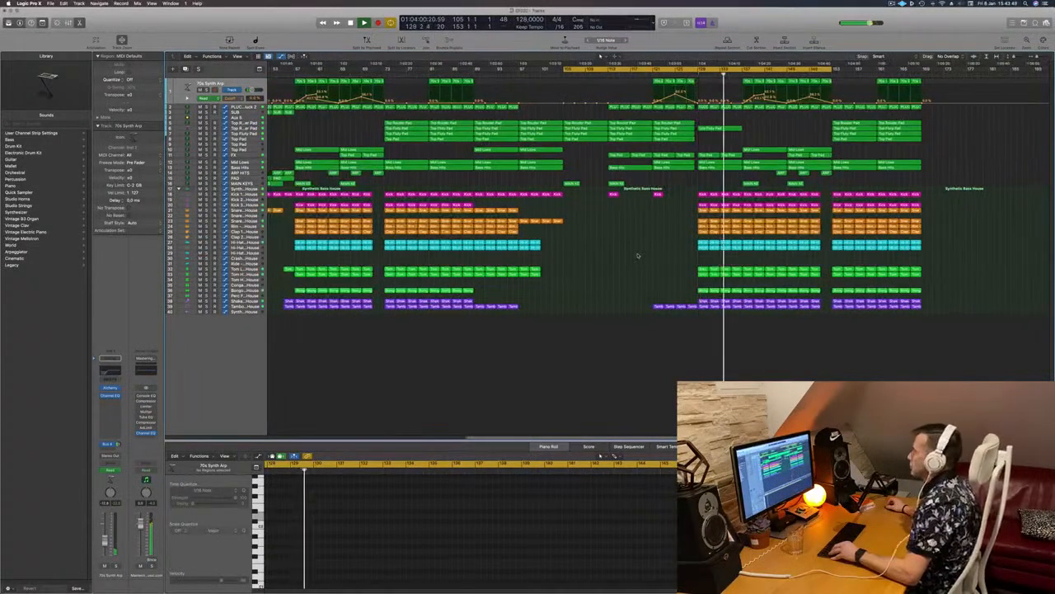
Step: Split the Bass Hits region that starts at bar 129 halfway and delete its first part
key(super+Right)
key(super+Right)
key(super+Right)
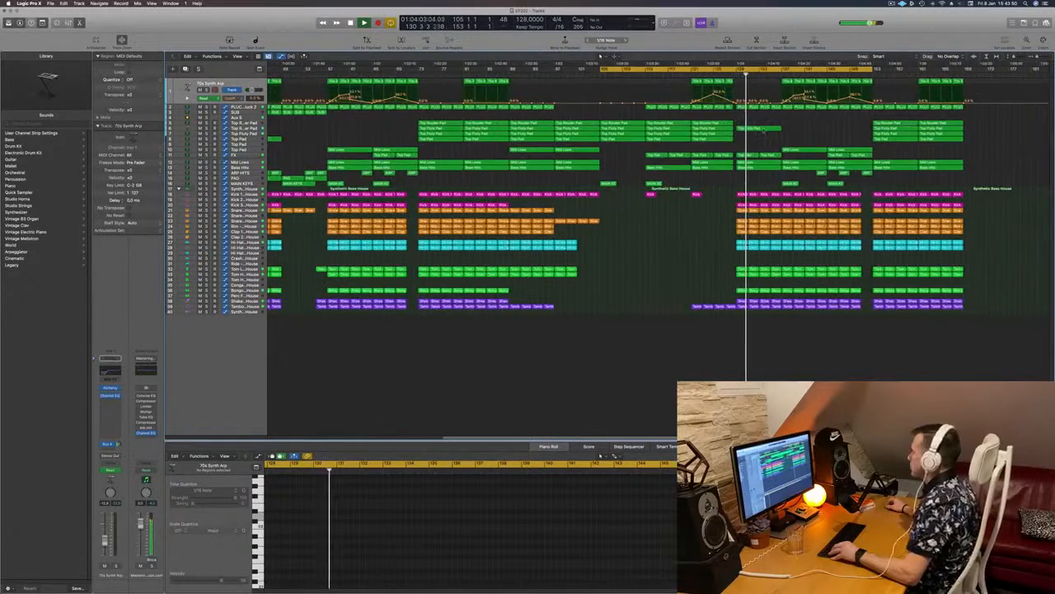
click(735, 75)
super+click(759, 168)
click(752, 169)
key(BackSpace)
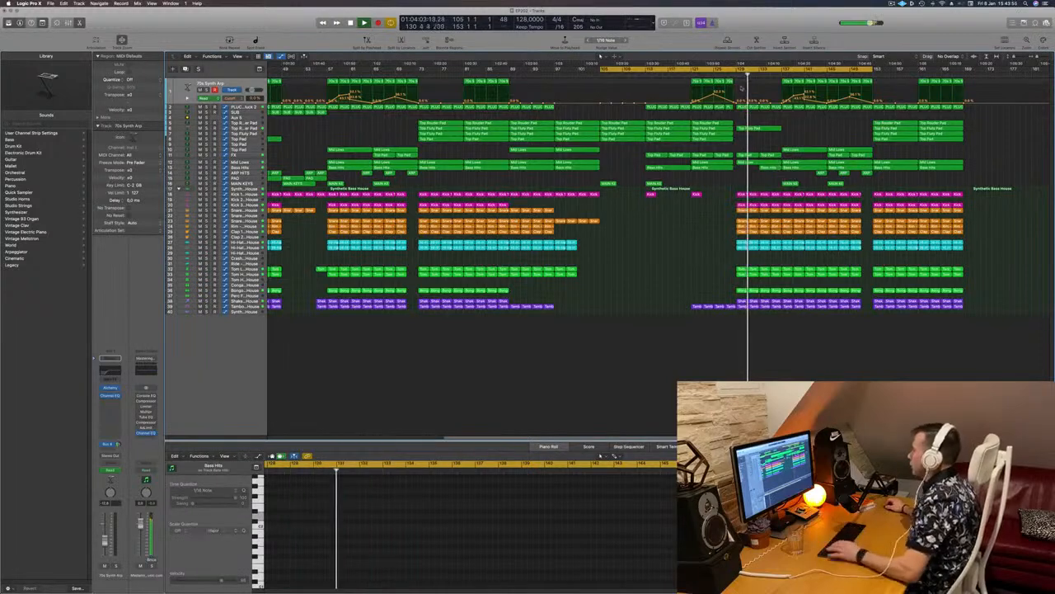
Step: Replay the arrangement from just before bar 129 to check the shortened Bass Hits part
key(comma)
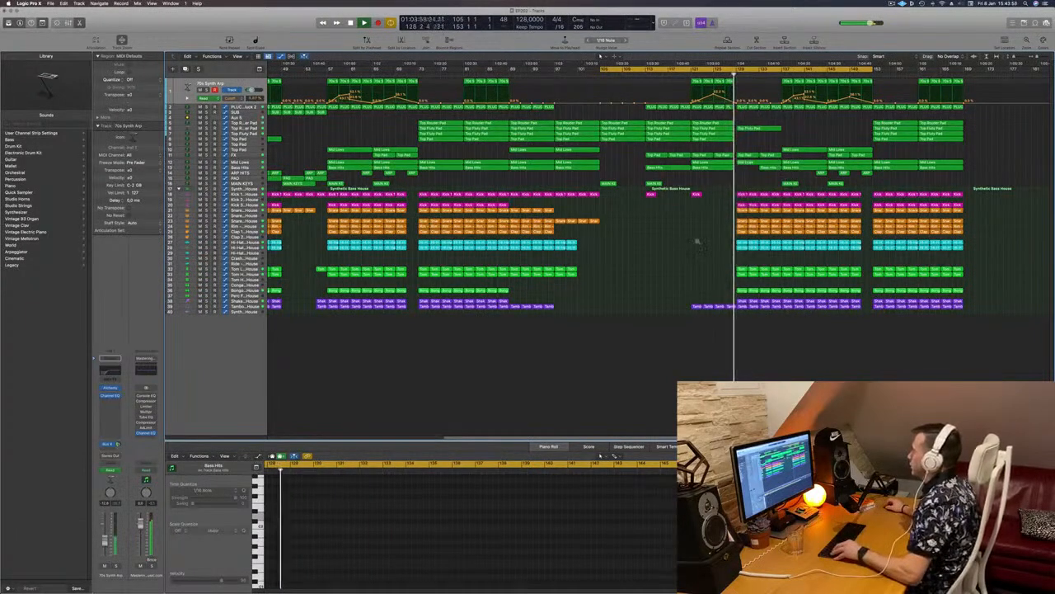
scroll(697, 240, right, 5)
scroll(698, 237, left, 4)
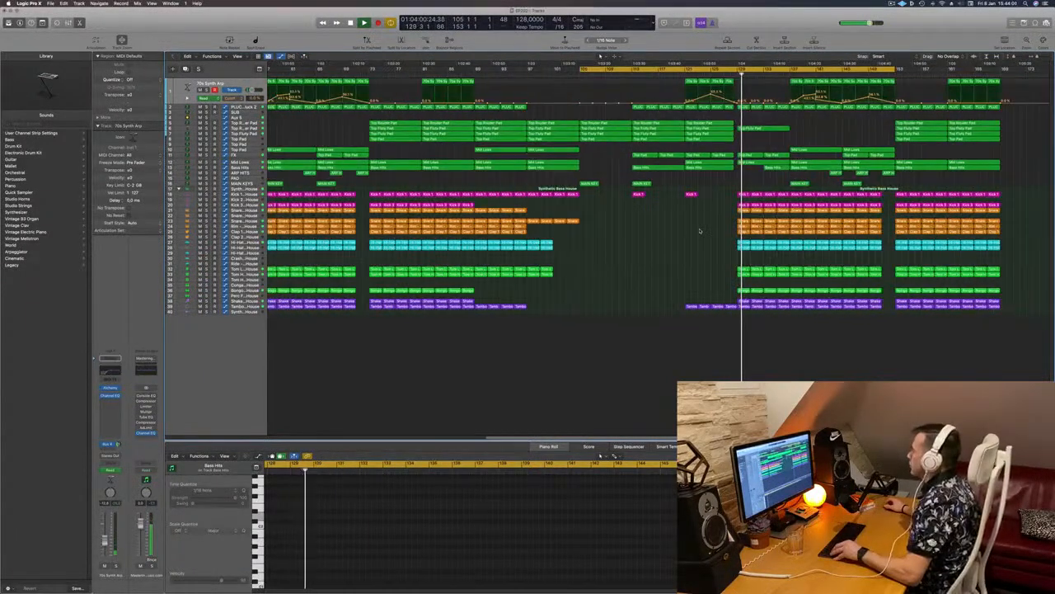
key(super+Right)
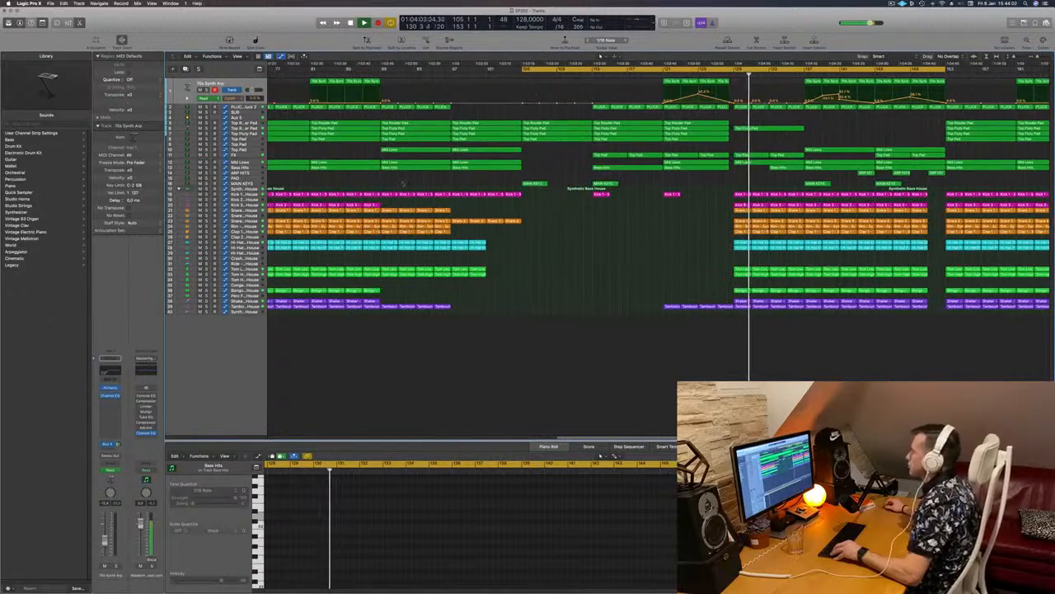
Step: Listen to the Bass Hits track in solo, and bring back the full mix
click(231, 168)
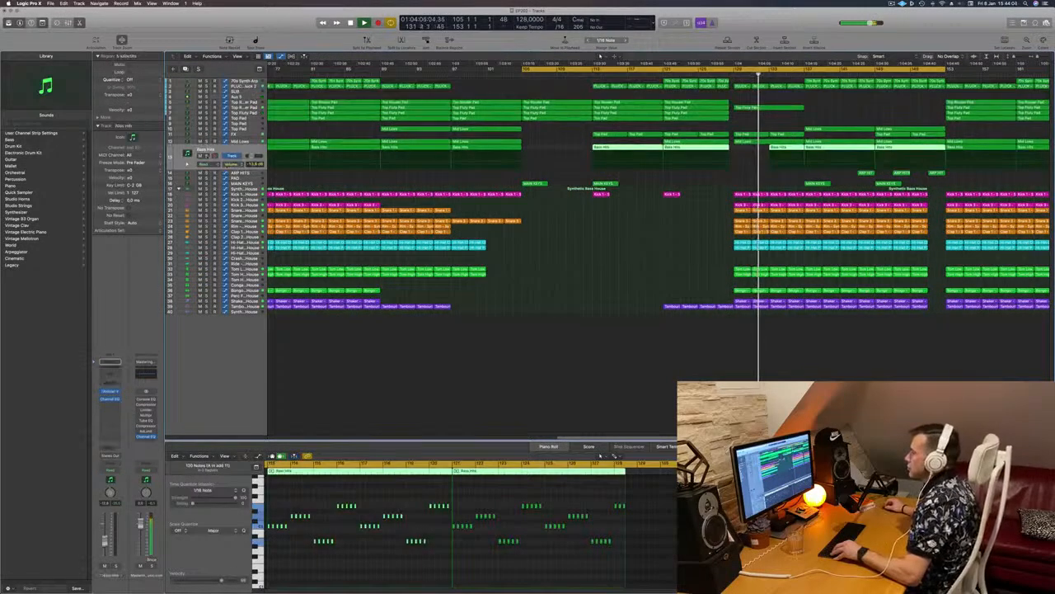
click(206, 156)
key(s)
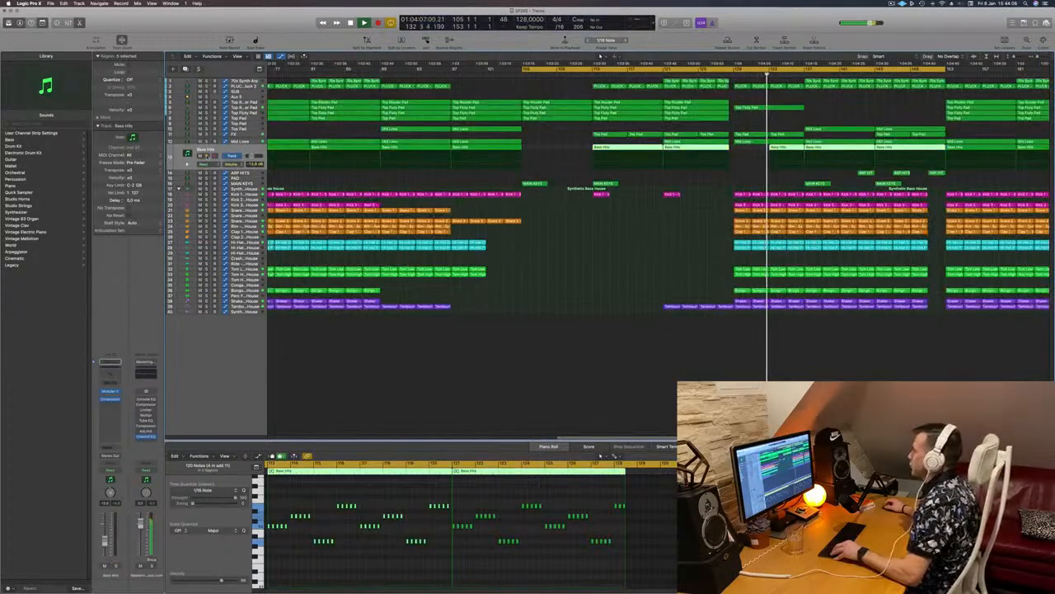
key(s)
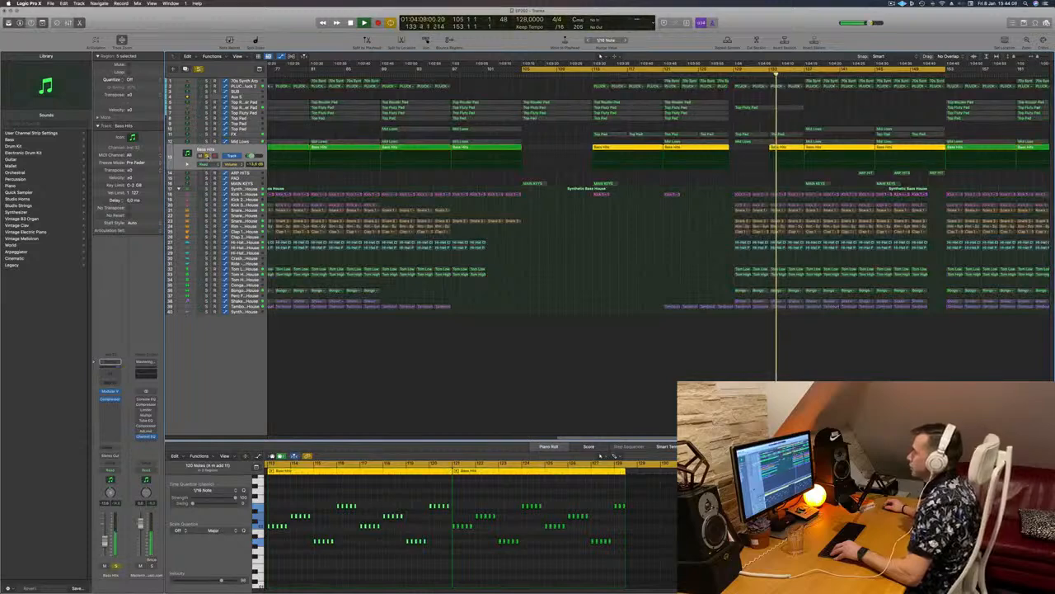
key(s)
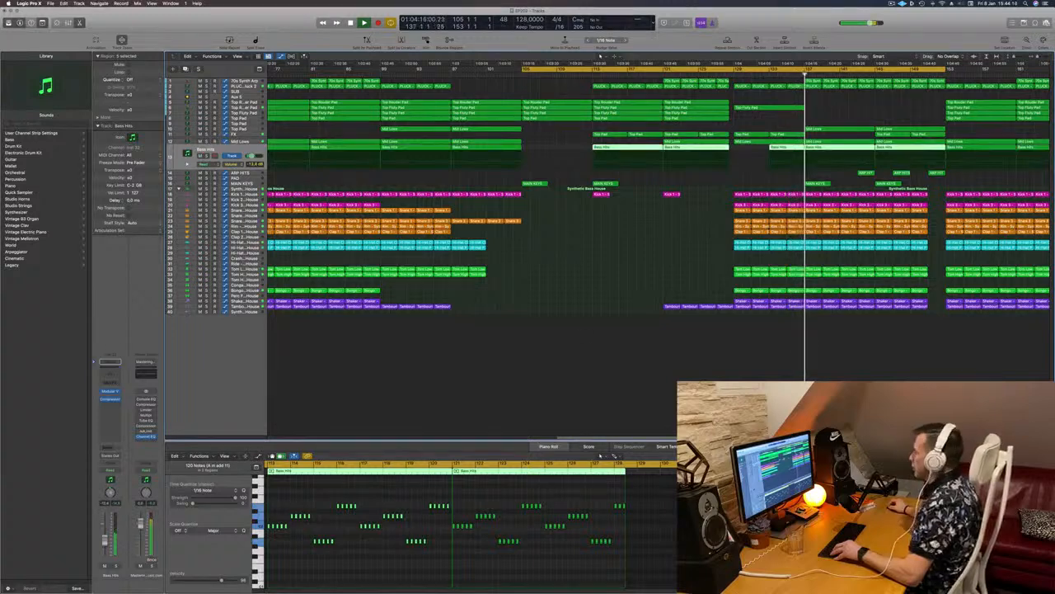
scroll(581, 333, down, 4)
click(669, 376)
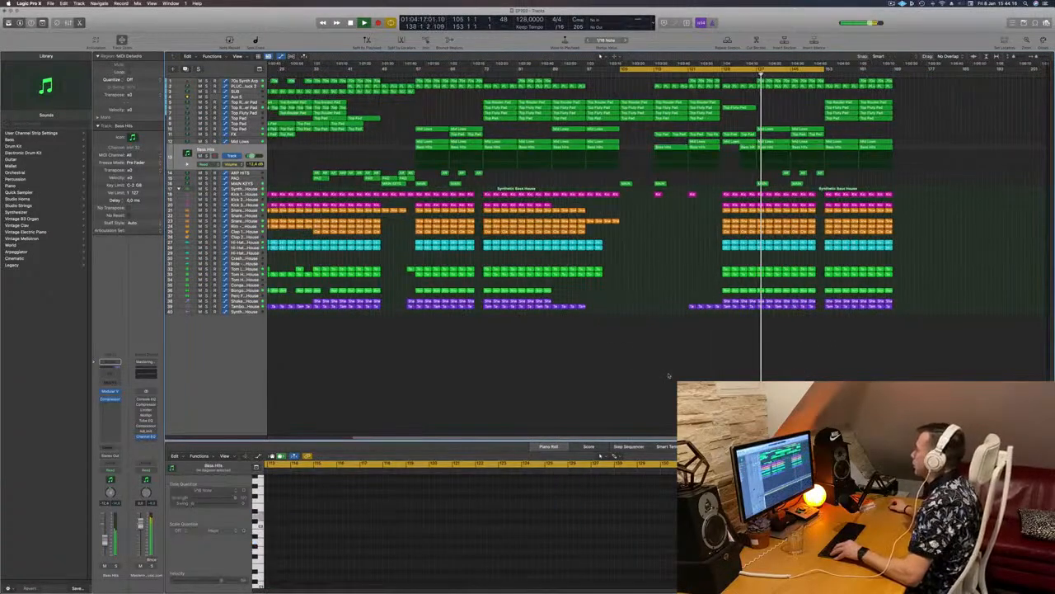
scroll(669, 375, down, 5)
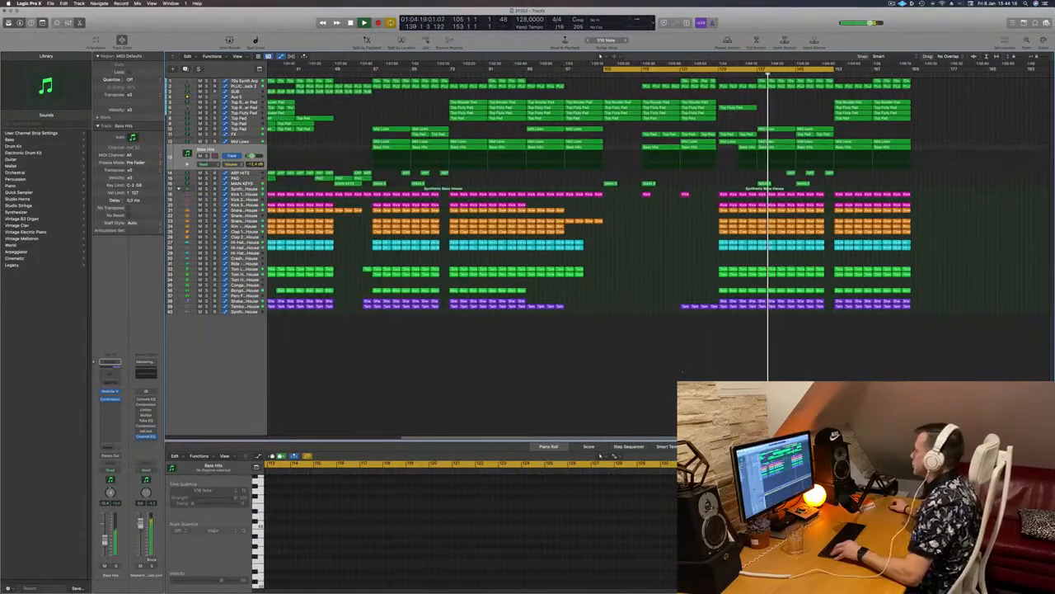
scroll(676, 261, down, 2)
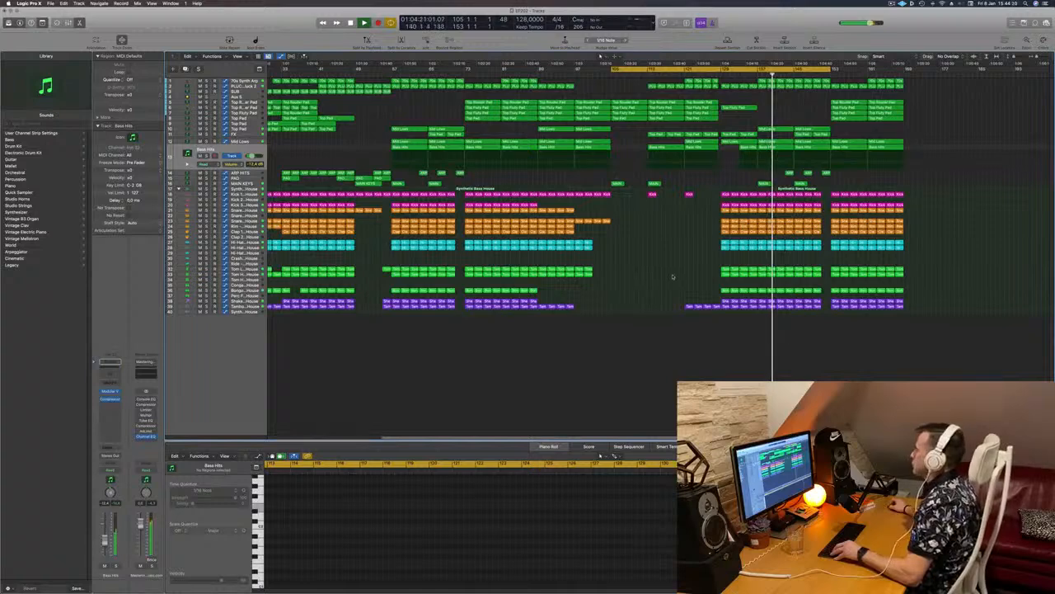
scroll(672, 278, up, 2)
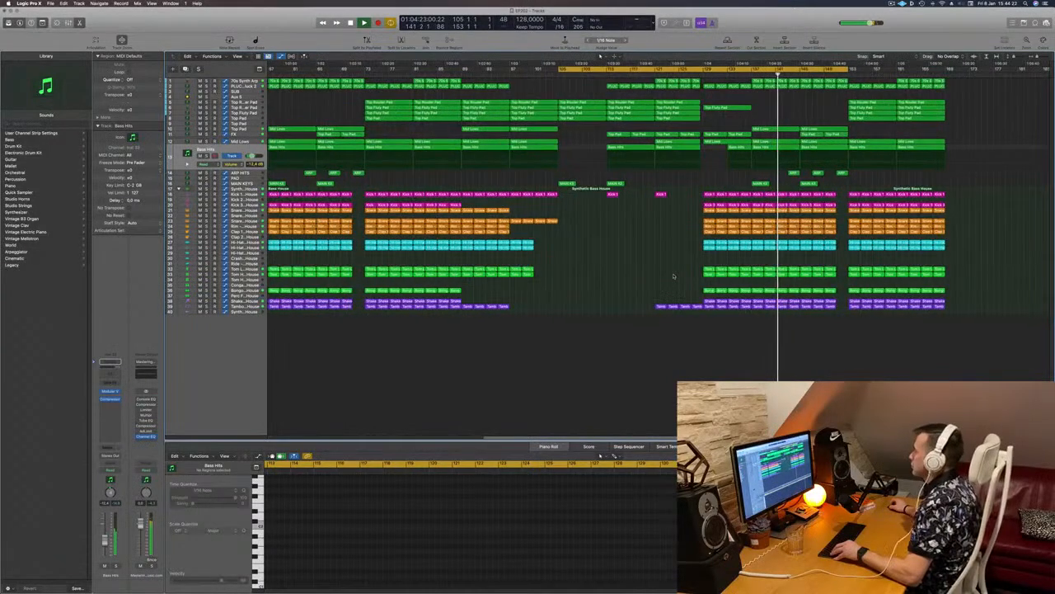
scroll(673, 276, down, 2)
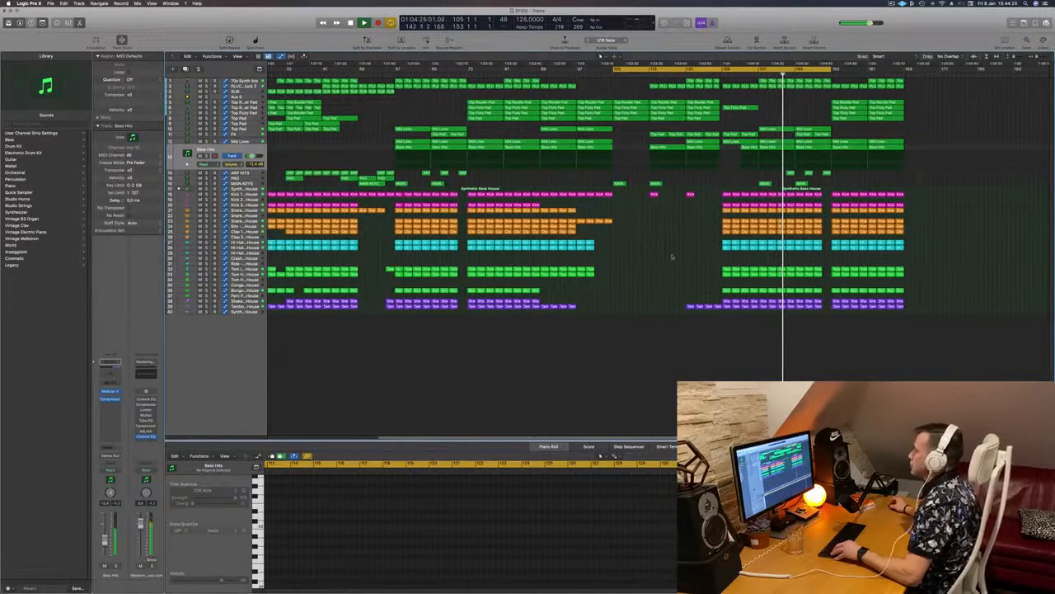
Step: Audition the Snare 3 track in solo, and restore the full mix
click(245, 221)
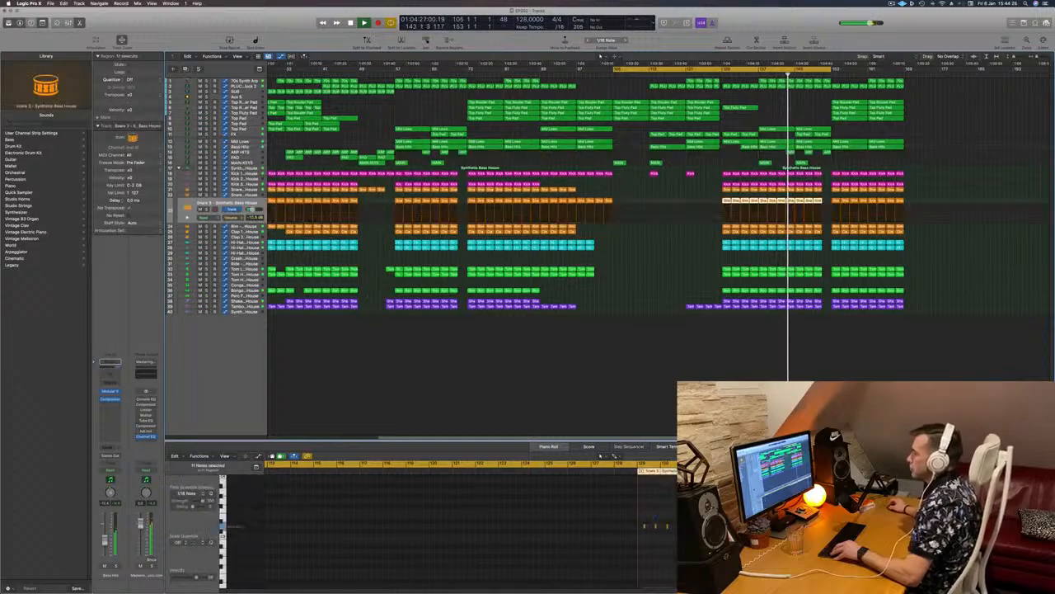
key(s)
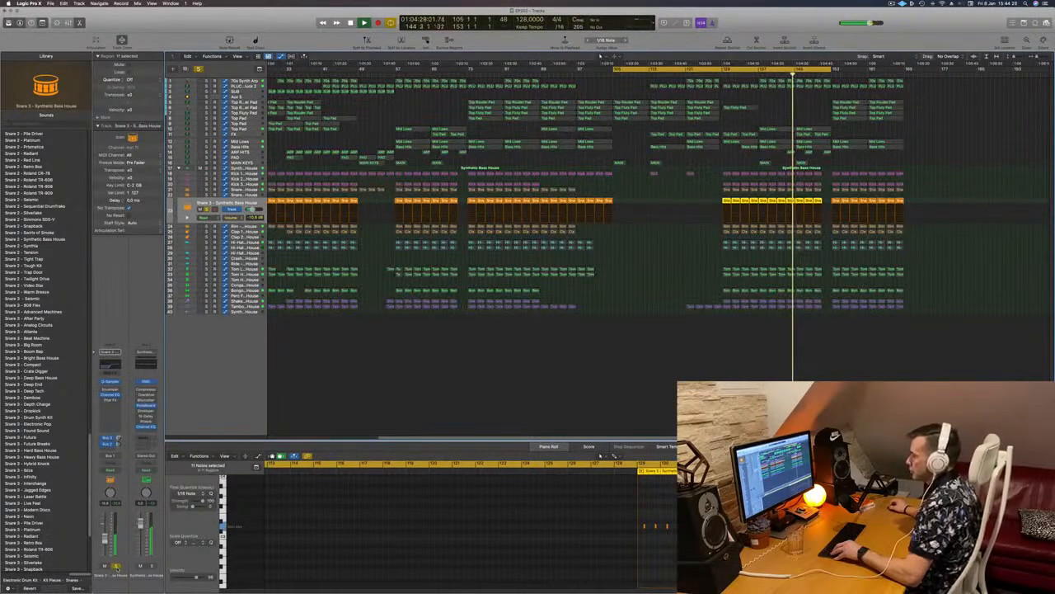
key(s)
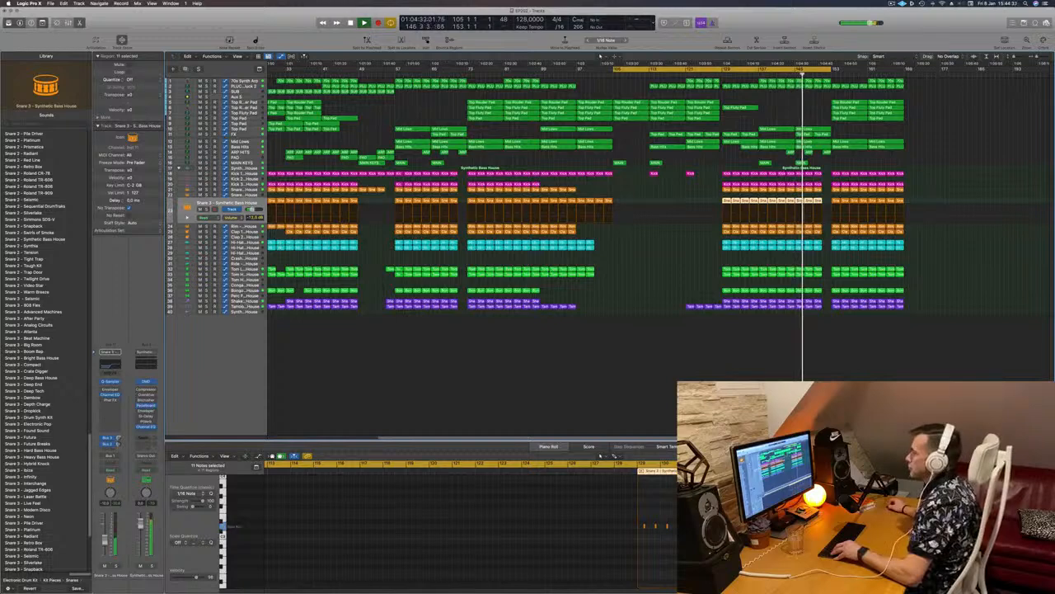
Step: Audition the Shaker track in solo, restore the full mix and select the Tambourine track
click(245, 302)
key(s)
key(s)
key(Down)
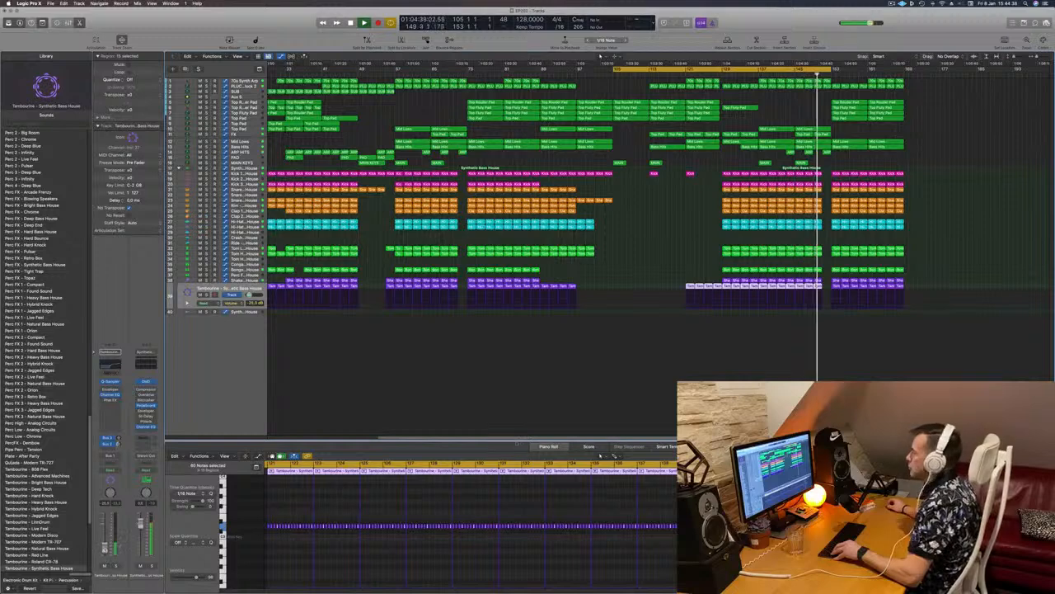
Step: Deselect all regions and extend the end of the cycle range to bar 169
scroll(617, 415, down, 1)
click(645, 404)
scroll(867, 377, up, 3)
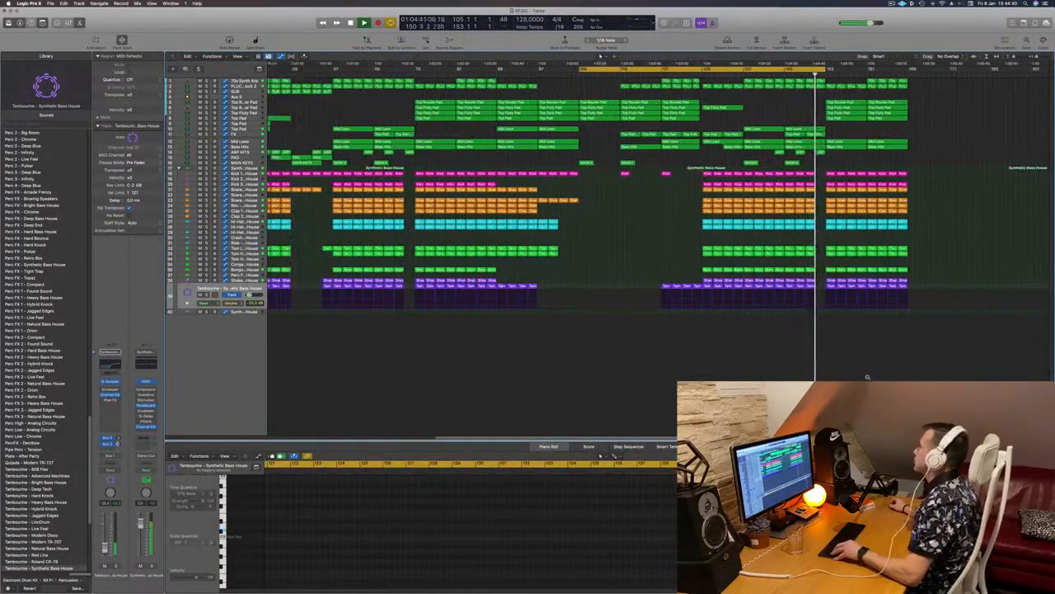
drag(821, 71, 938, 71)
scroll(813, 96, down, 1)
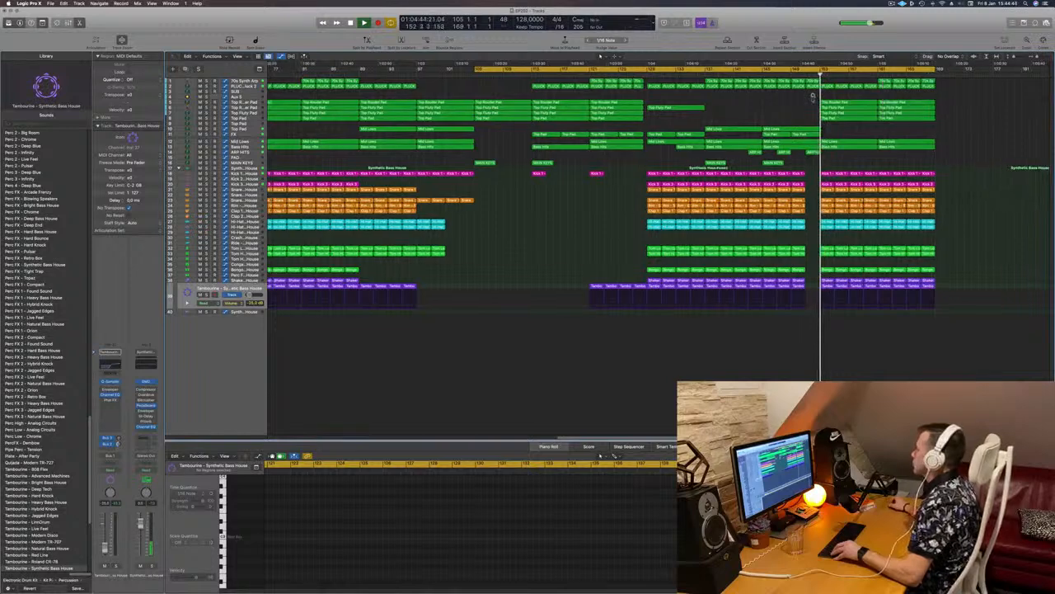
Step: Audition the early part of the arrangement from around bars 41, 33 and 29
scroll(813, 96, down, 3)
scroll(975, 141, up, 1)
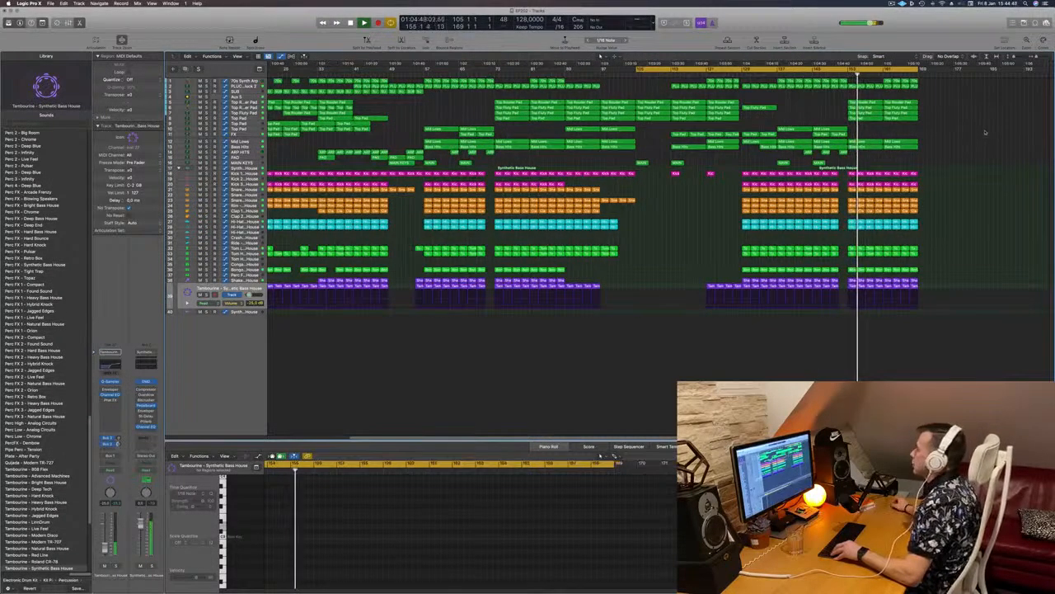
scroll(830, 156, up, 2)
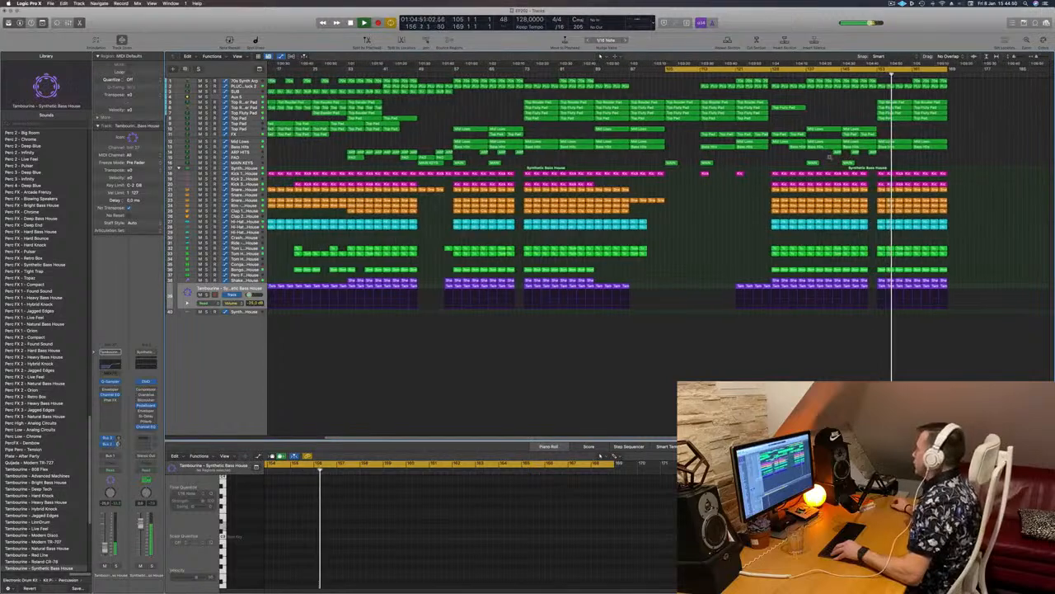
scroll(829, 156, up, 1)
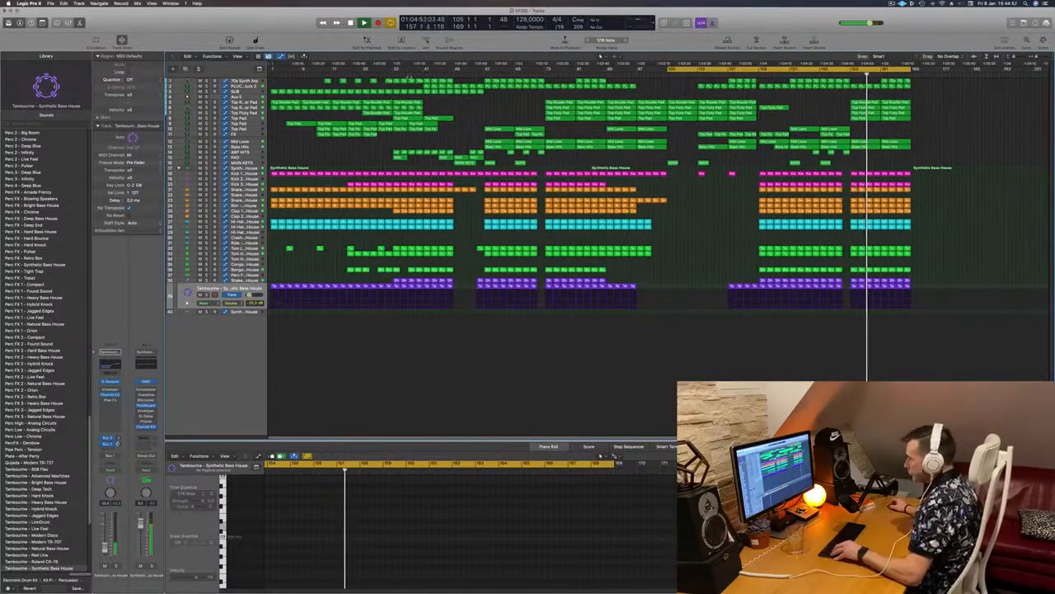
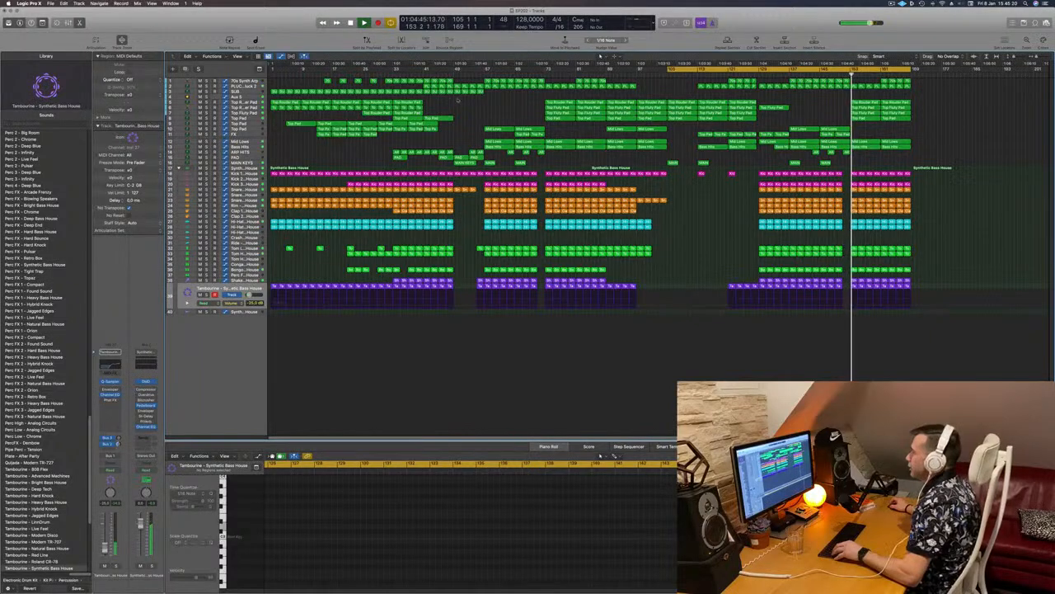
click(420, 75)
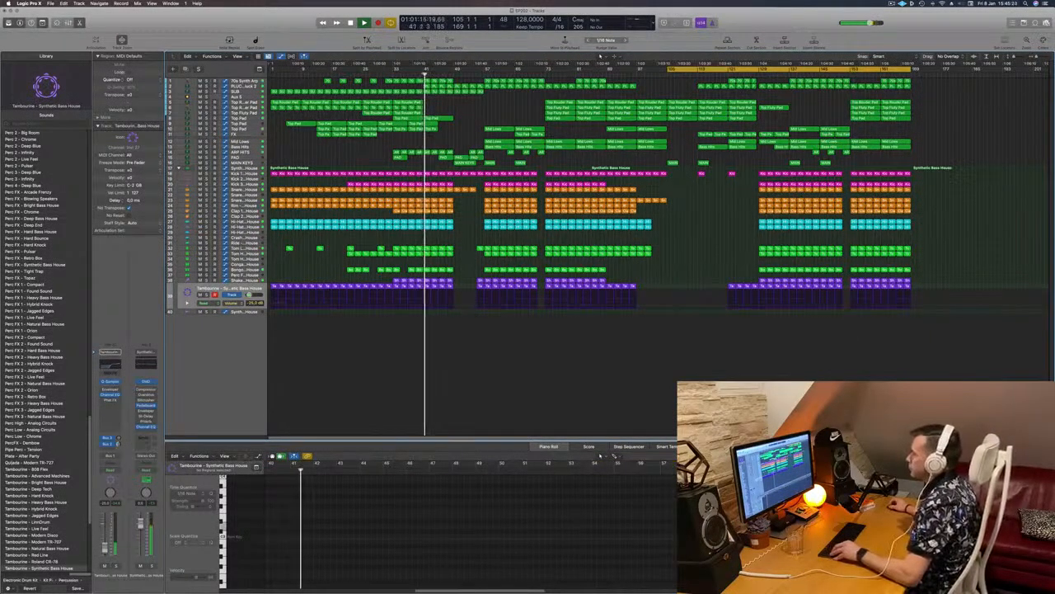
click(394, 72)
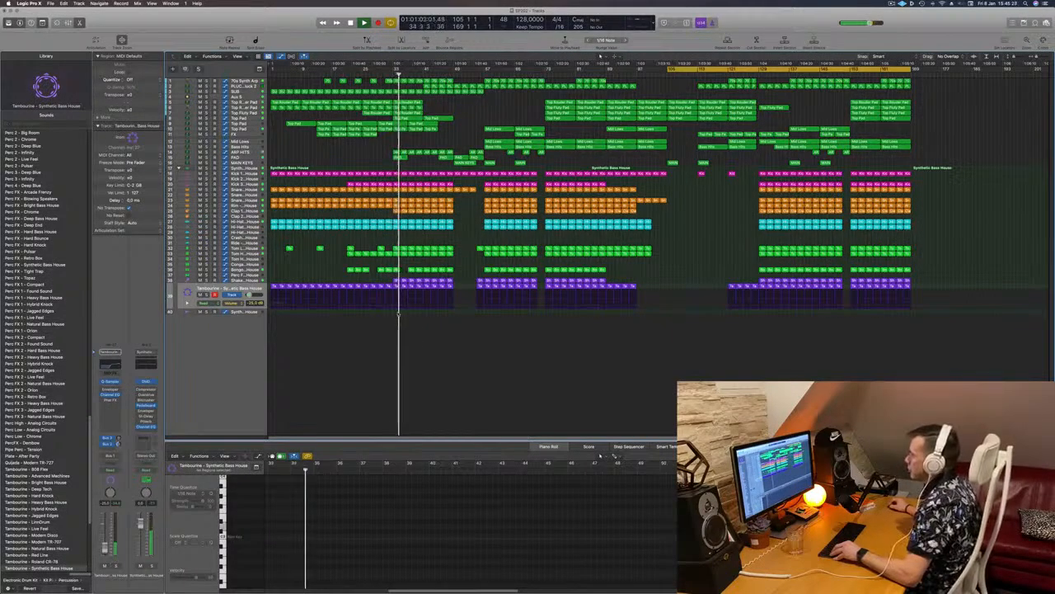
click(380, 73)
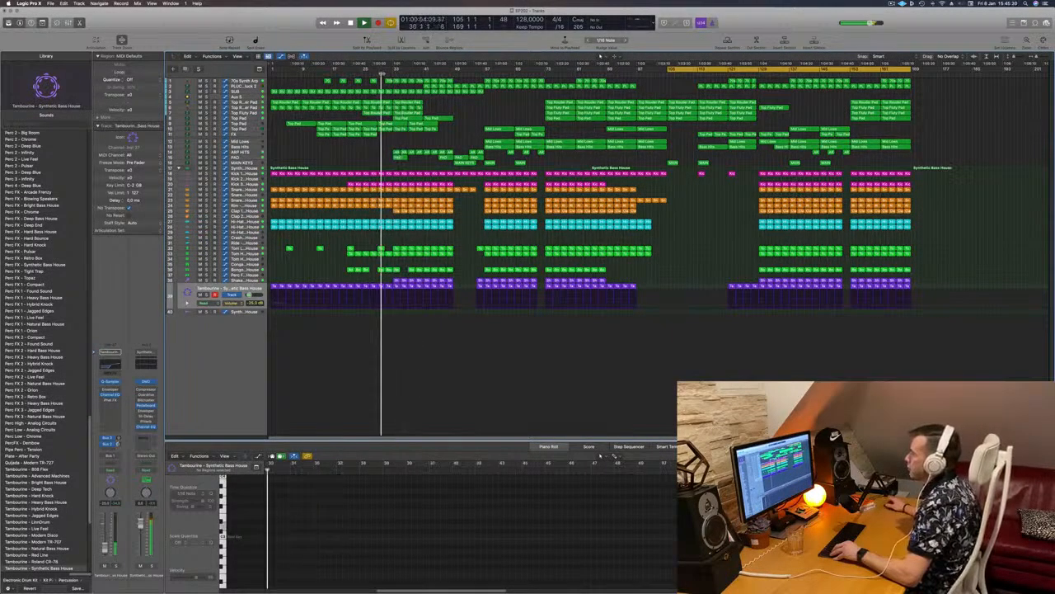
Step: Copy the regions of all tracks from bars 33 to 49 to bar 169, and extend the cycle range past them
drag(395, 313, 450, 76)
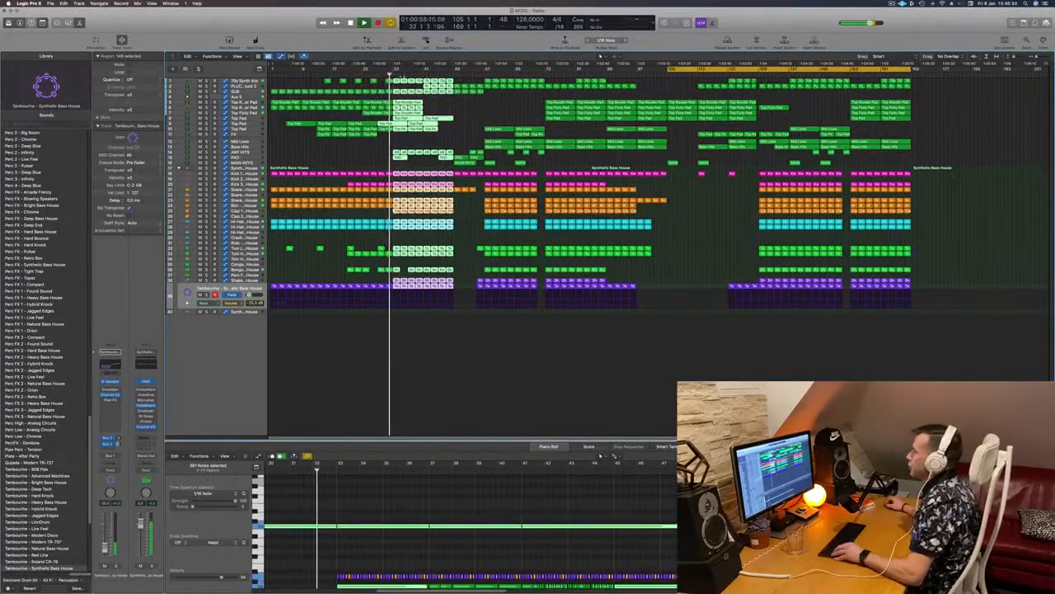
drag(404, 83, 922, 86)
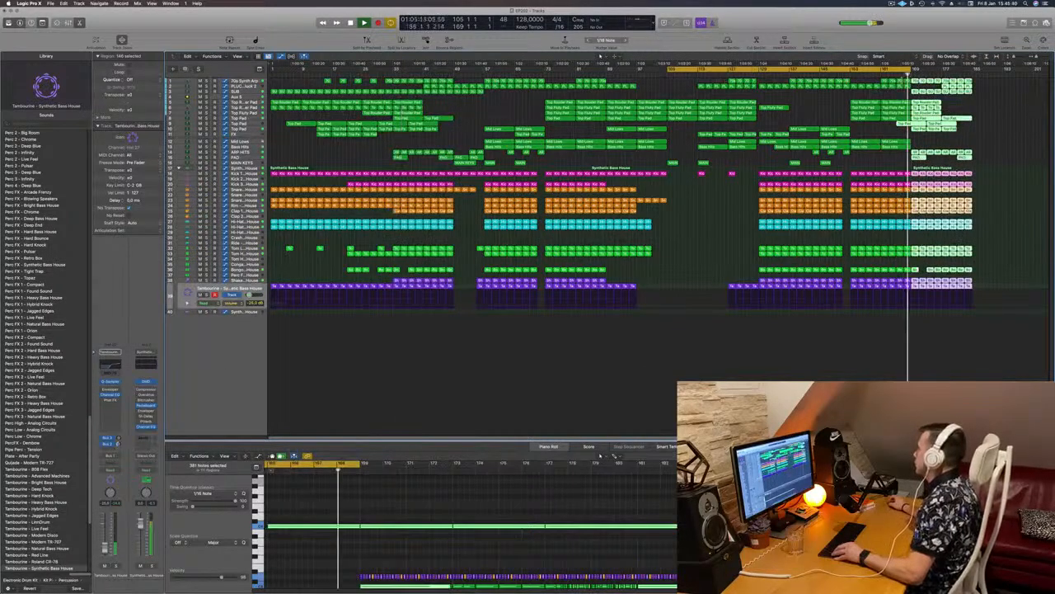
drag(911, 69, 996, 72)
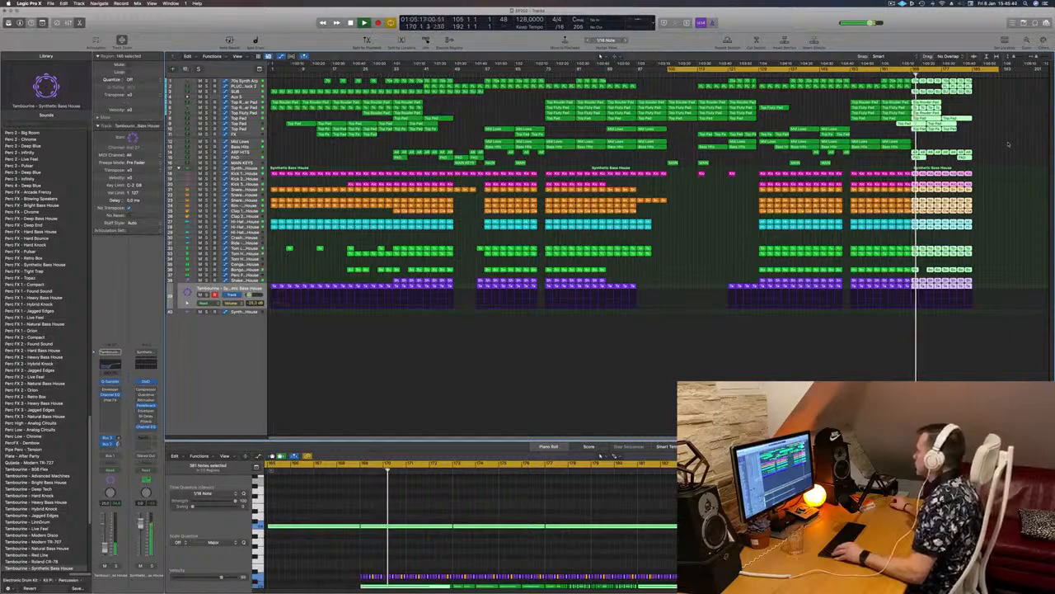
click(1007, 144)
key(super+Right)
key(super+Right)
key(super+Right)
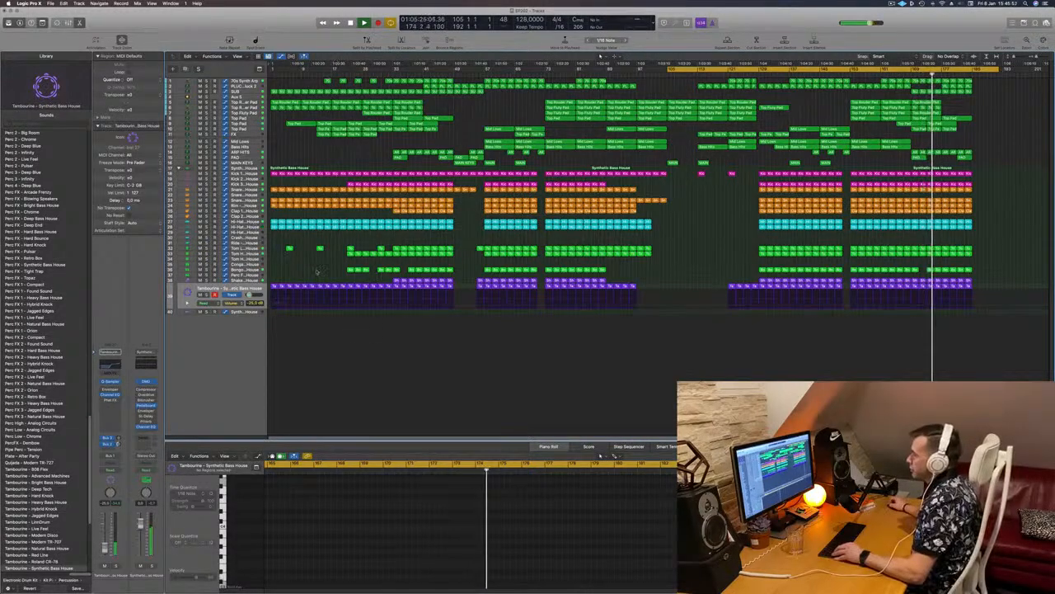
drag(330, 314, 363, 63)
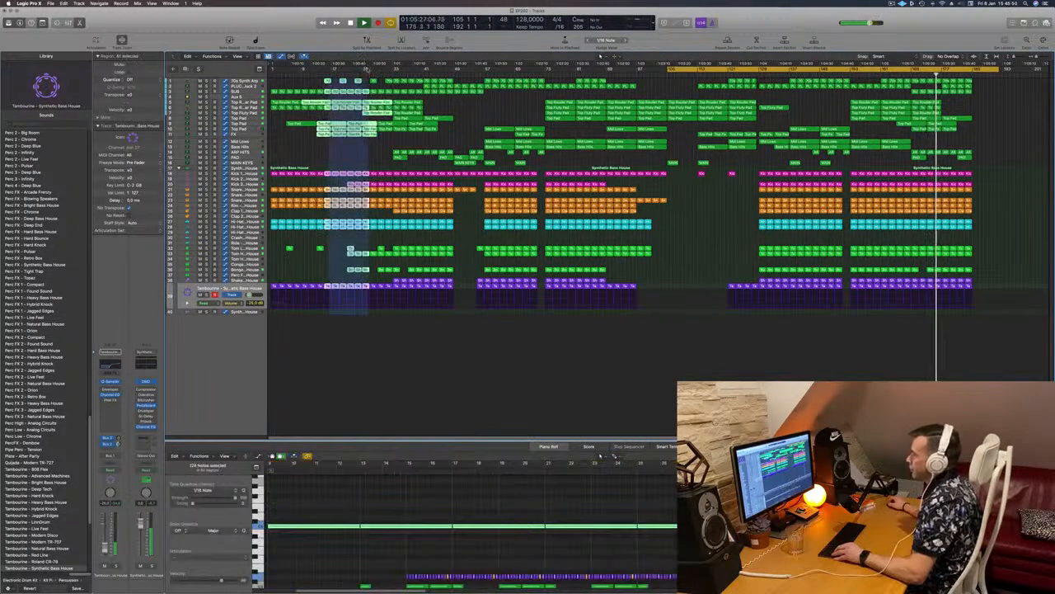
click(356, 147)
click(330, 314)
drag(349, 123, 357, 86)
click(333, 316)
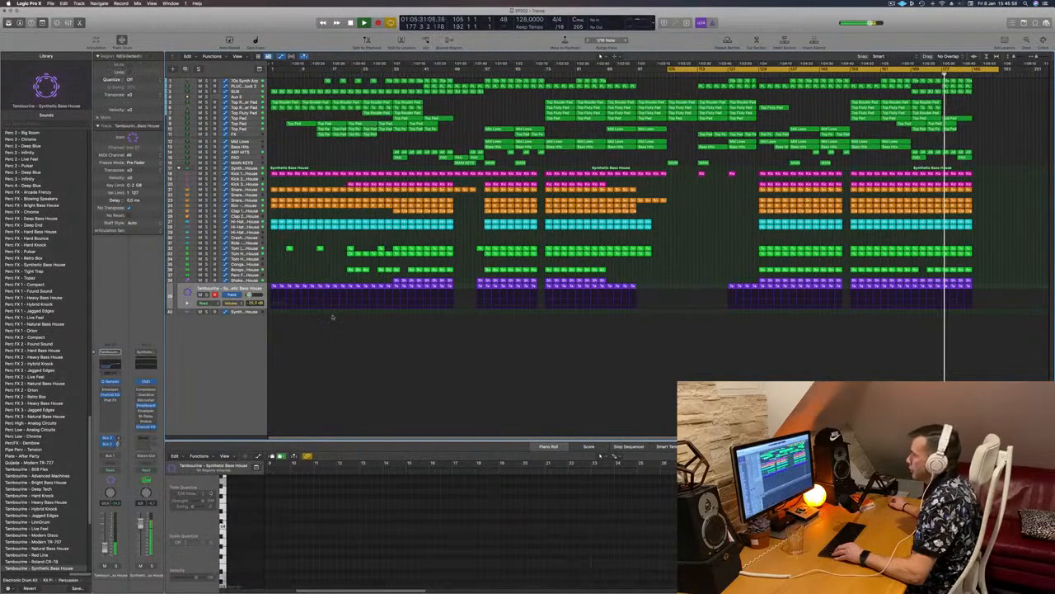
Step: Copy the regions of all tracks from bars 17 to 33 to the arrangement's end at bar 185
drag(335, 315, 983, 82)
drag(1027, 56, 1031, 57)
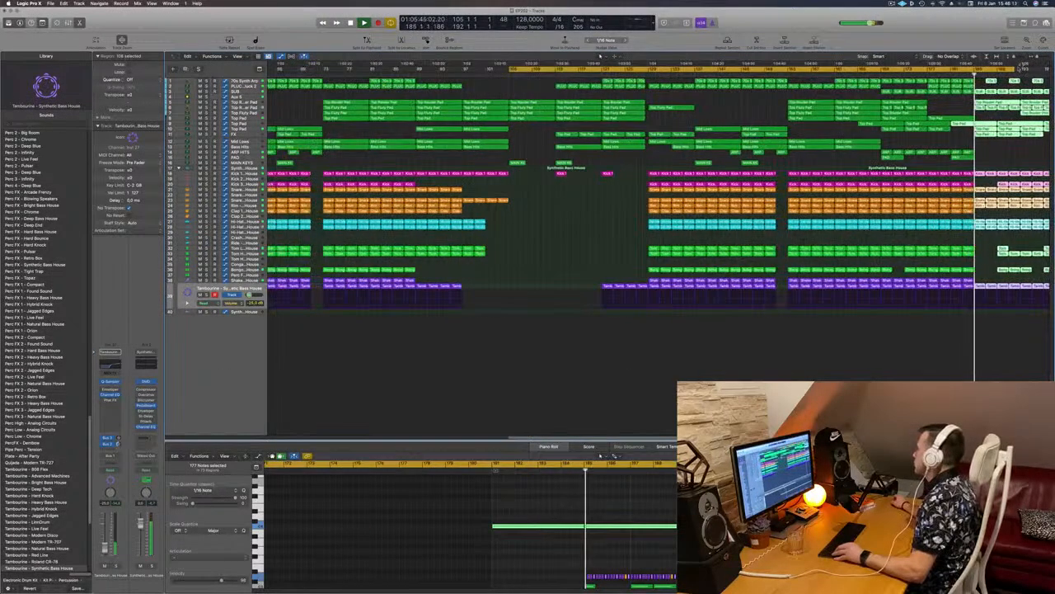
key(super+Left)
key(super+Left)
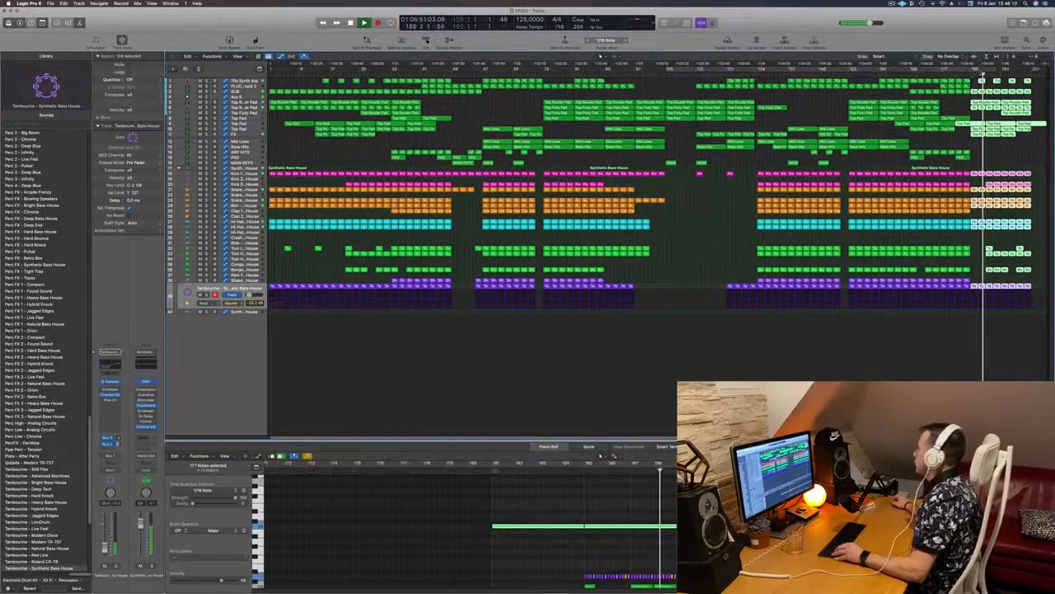
Step: Cycle bars 185 to 201, and delete the added kick layer, tom and bongo regions from the closing section after bar 193
drag(975, 71, 1028, 73)
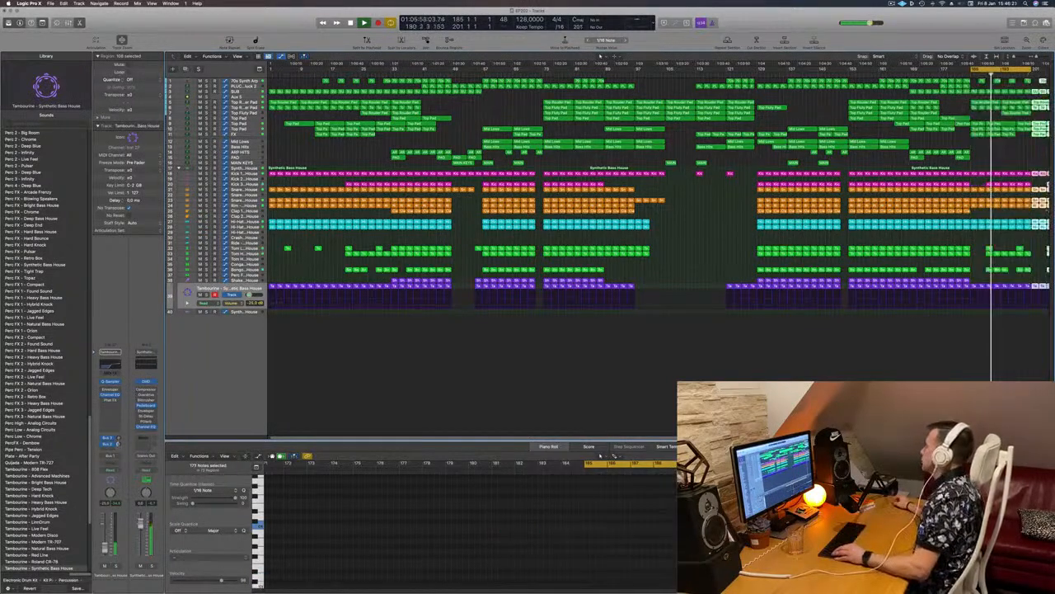
key(super+Left)
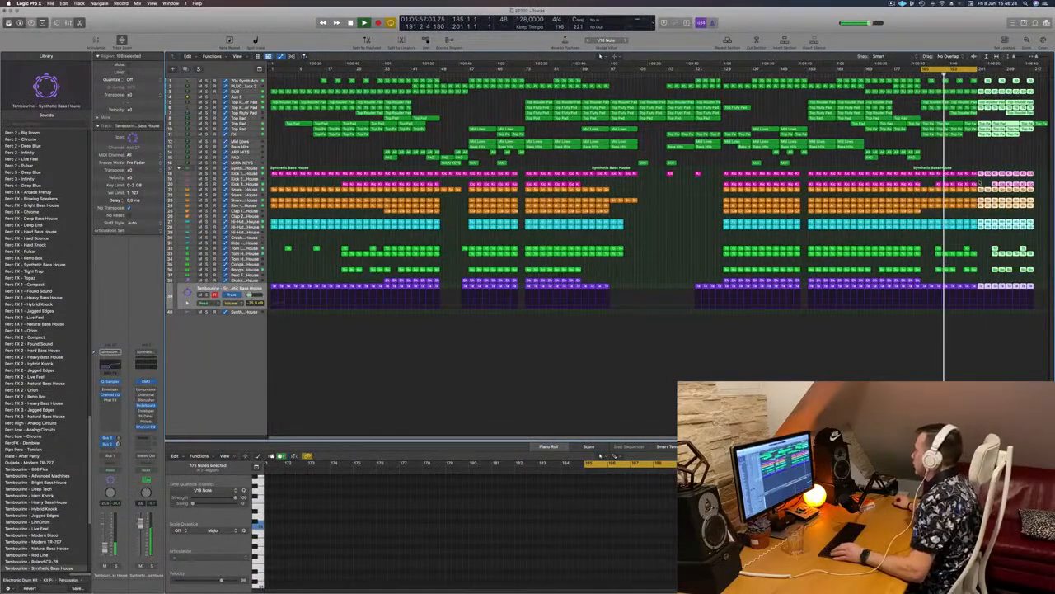
drag(980, 183, 956, 184)
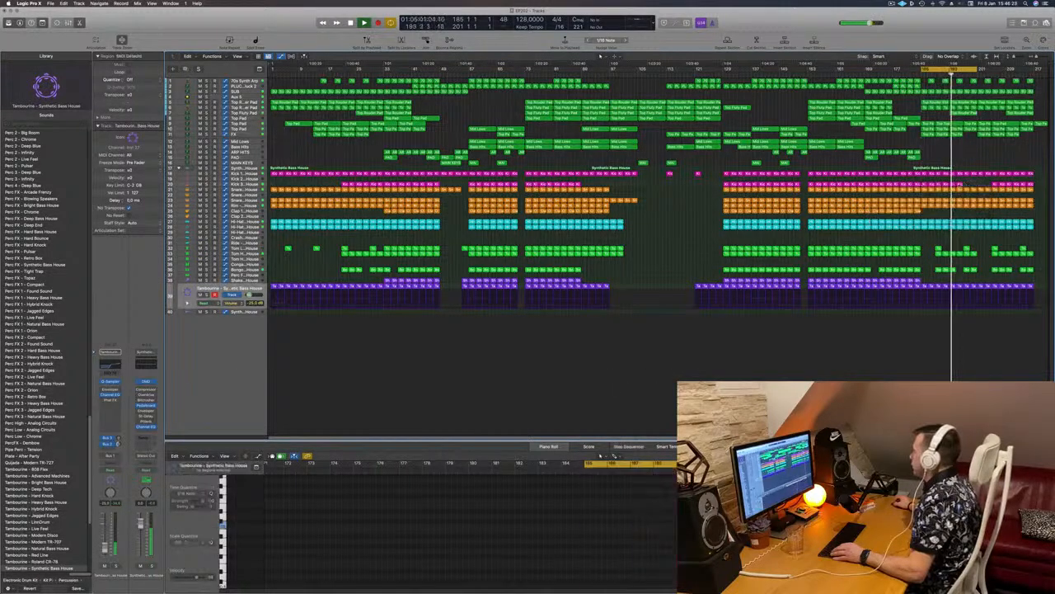
drag(937, 244, 1040, 275)
key(BackSpace)
key(BackSpace)
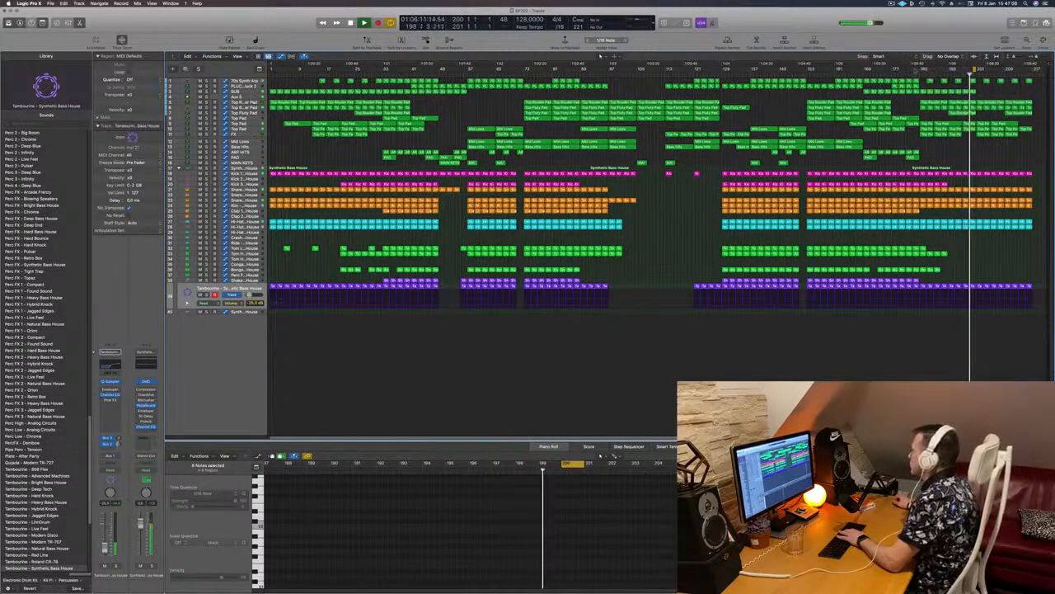
Step: Extend the cycle range to bars 185 to 217, and check the FX and Aux 5 tracks during playback
drag(922, 70, 1030, 81)
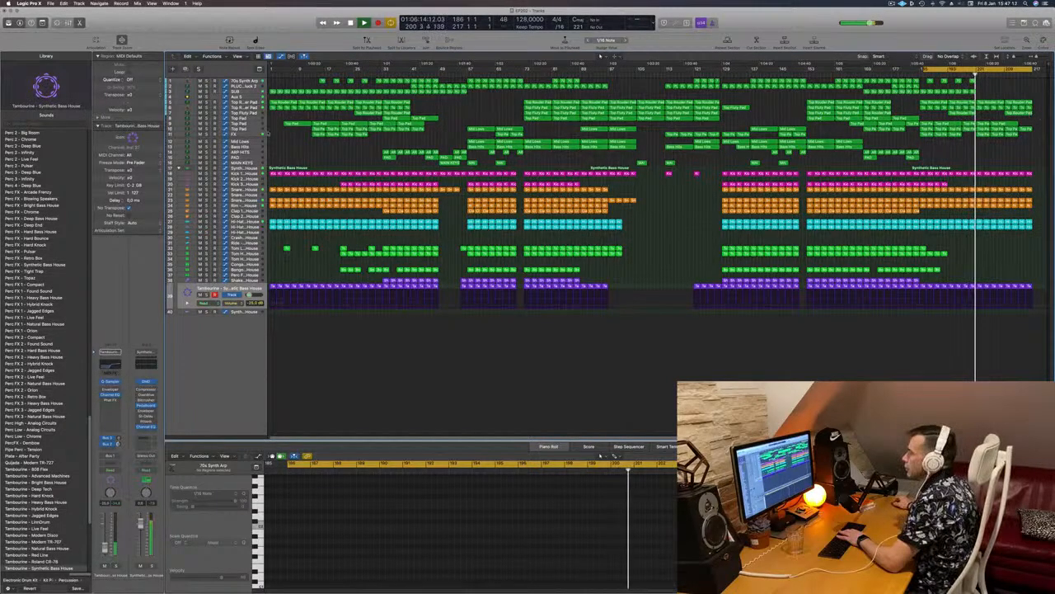
click(250, 134)
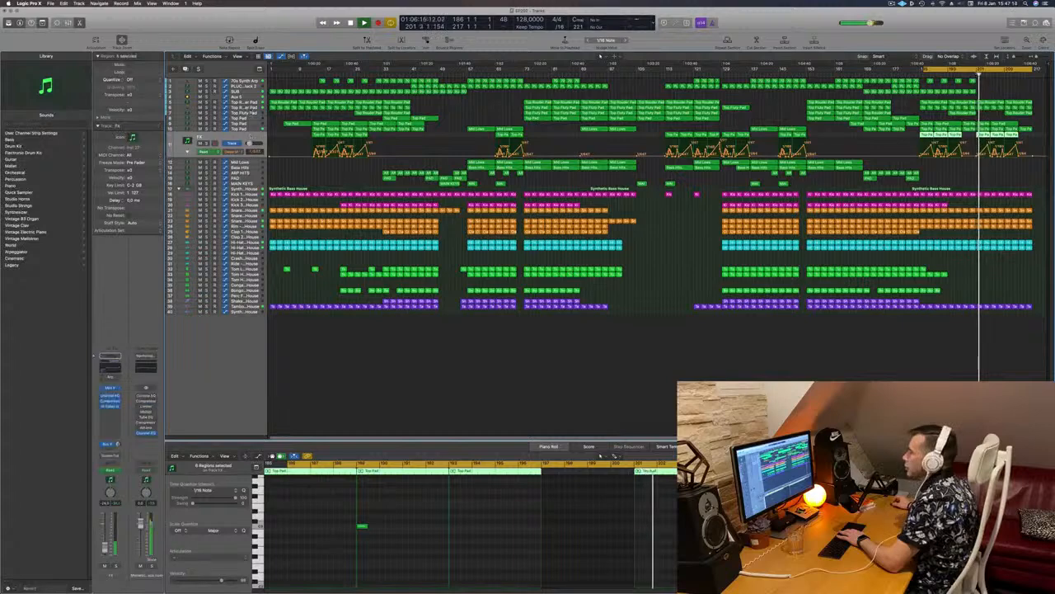
click(252, 103)
click(254, 97)
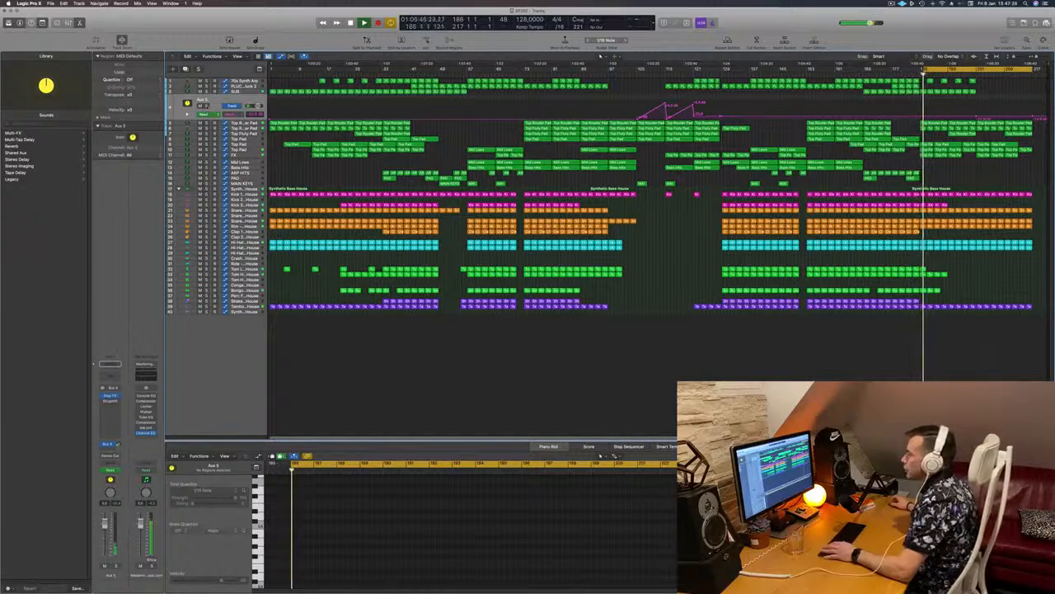
key(s)
key(s)
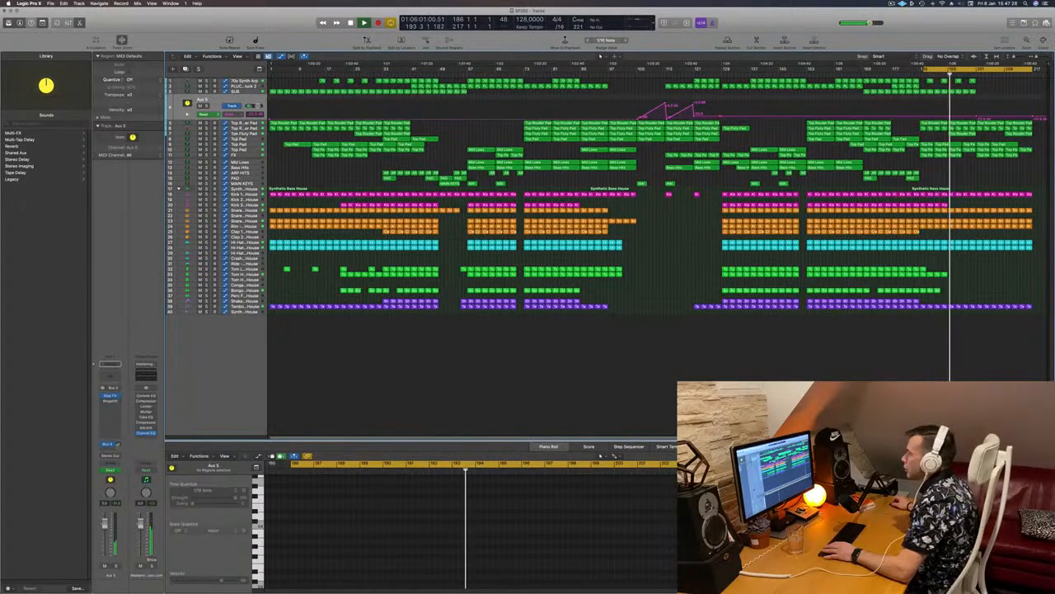
Step: Delete the Rounder and Fluty pad regions after bar 201 and the automated Top Pad track's regions from bar 185
click(243, 133)
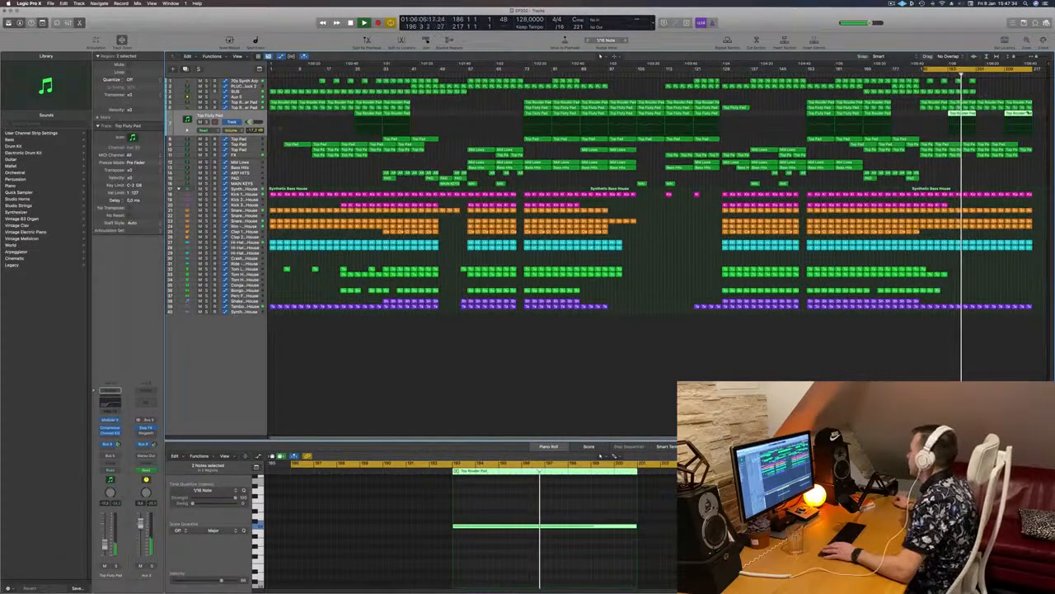
key(Right)
key(Delete)
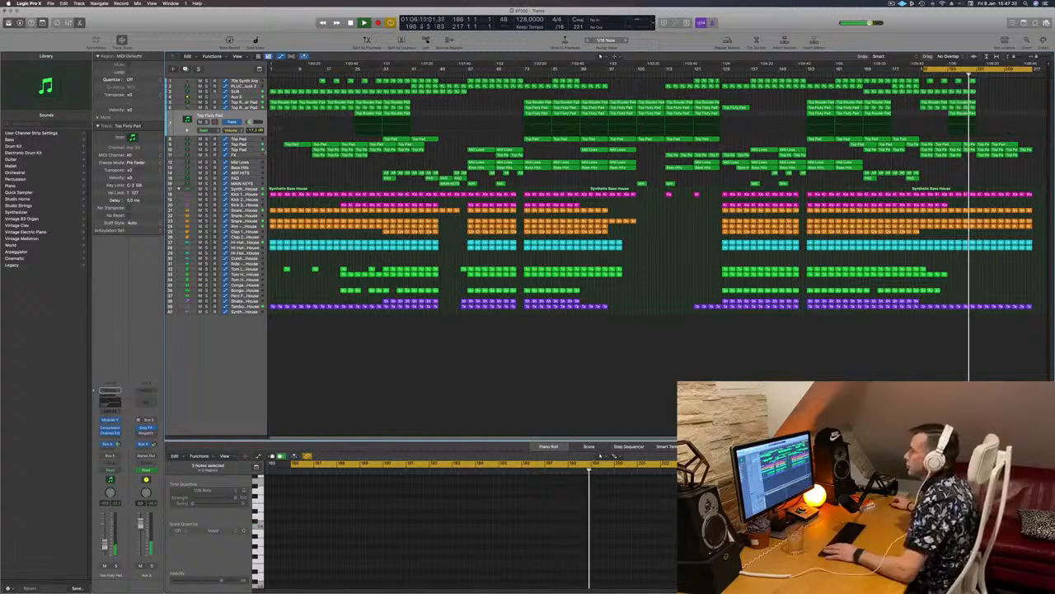
click(249, 144)
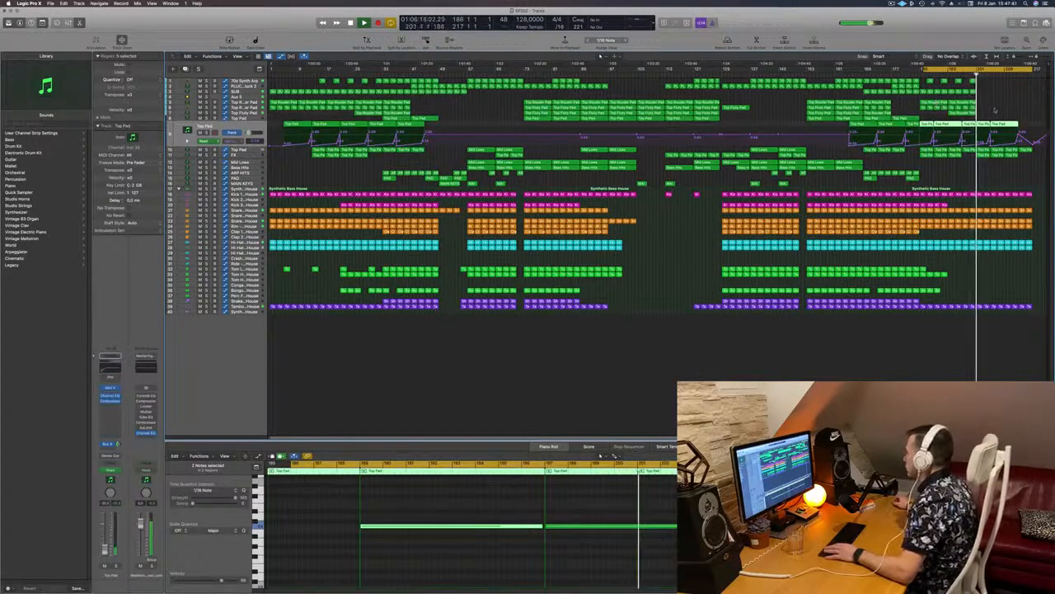
drag(1009, 102, 986, 124)
key(BackSpace)
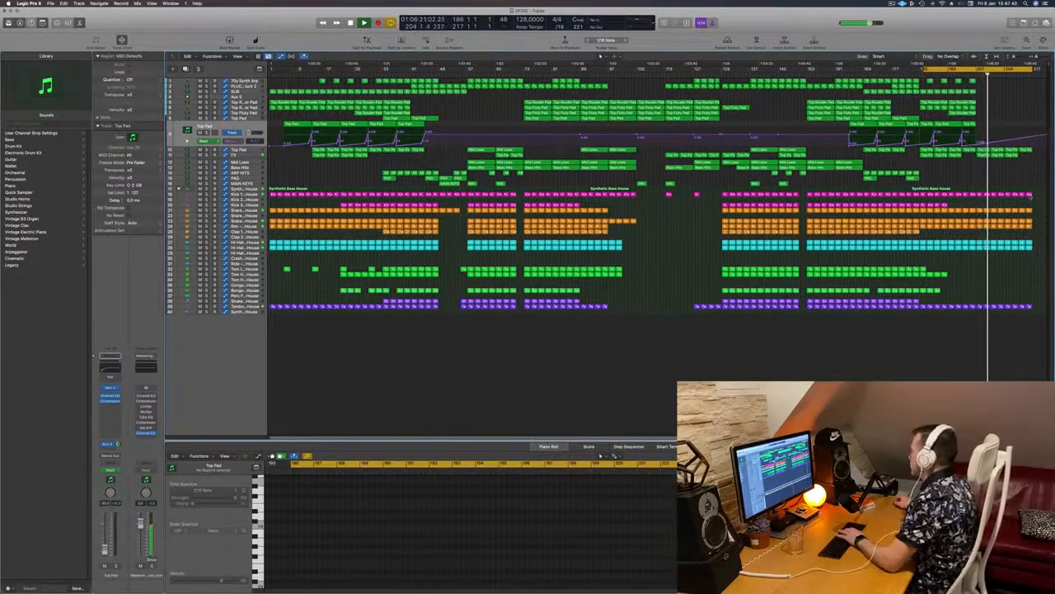
Step: Delete the tambourine, rim and lower snare regions from bar 209 to the end of the arrangement
click(1012, 306)
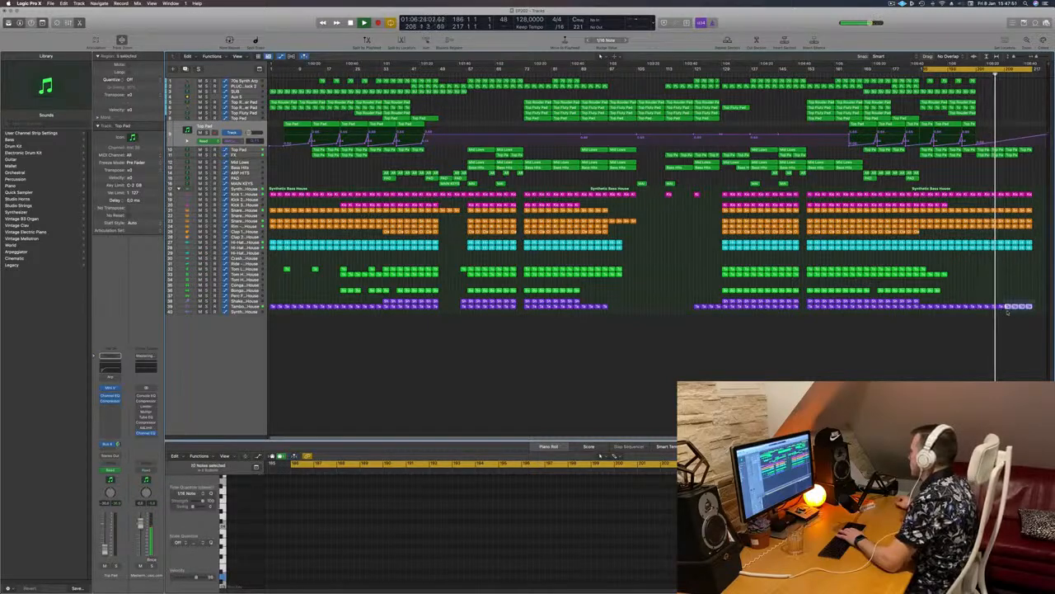
click(1022, 223)
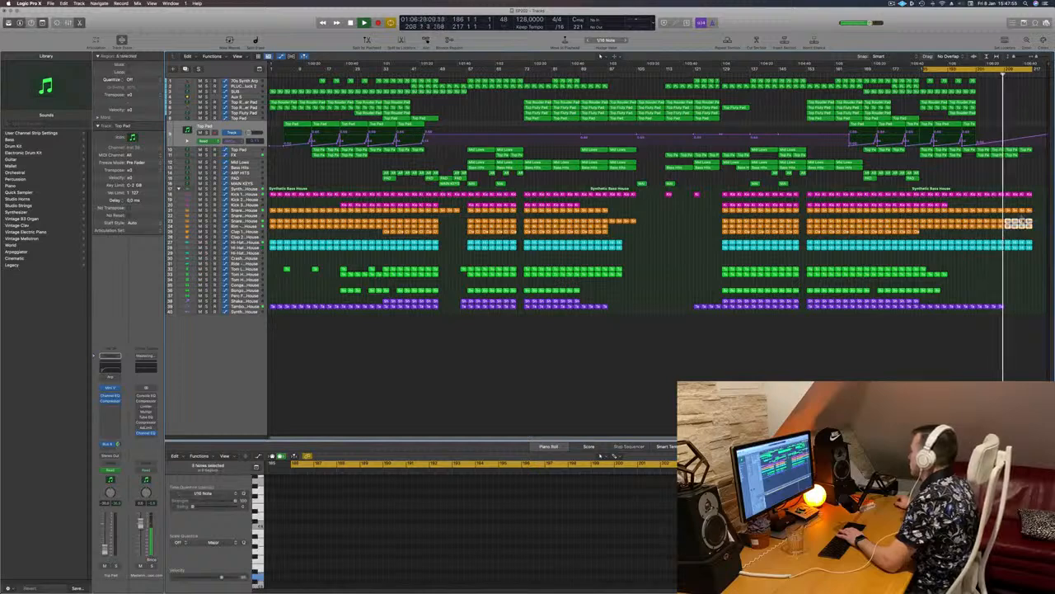
click(1032, 233)
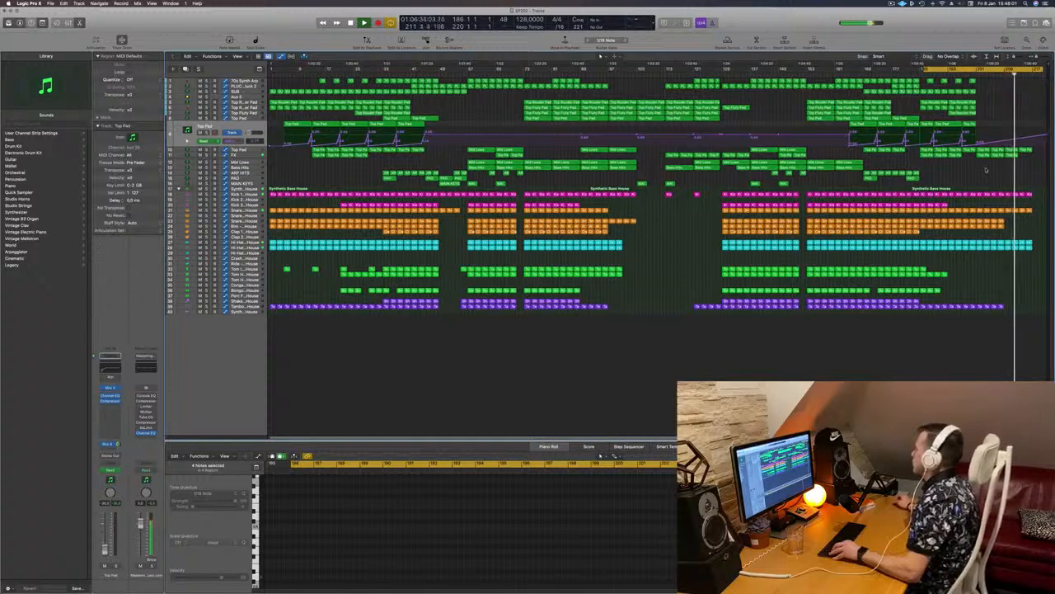
click(891, 3)
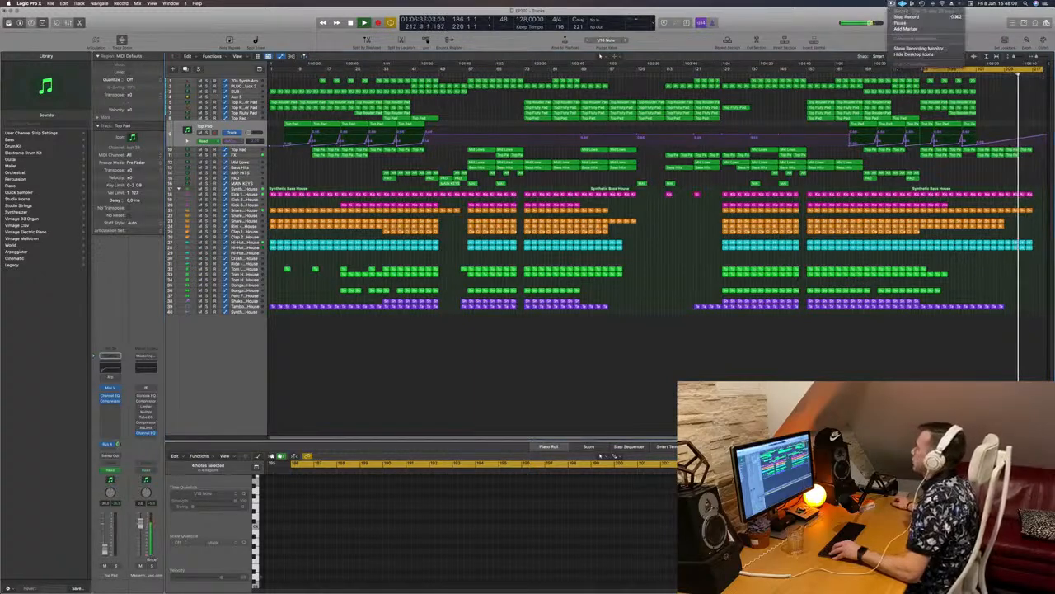
click(907, 17)
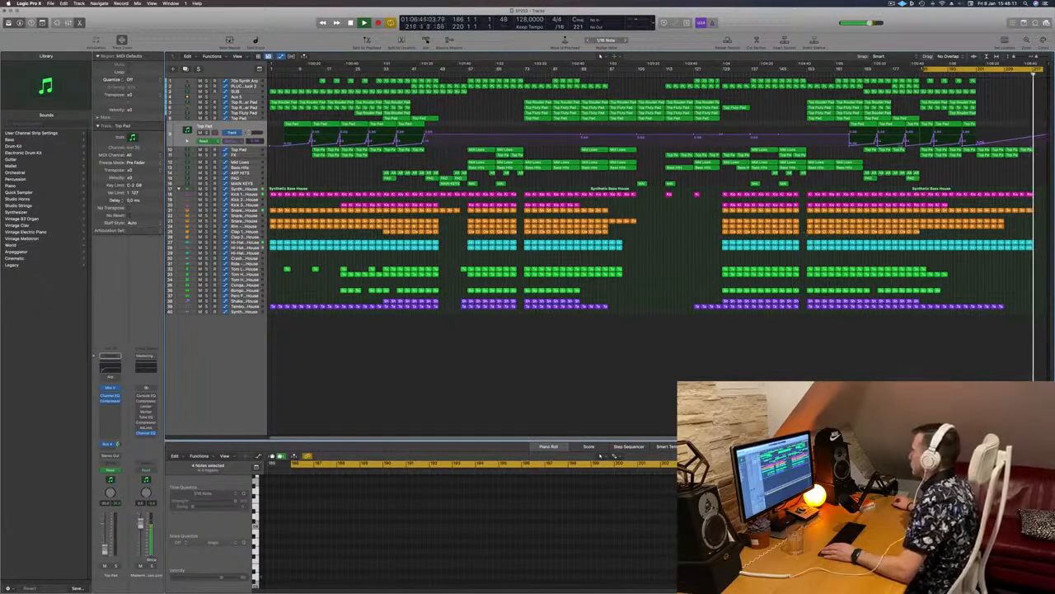
Step: Extend the cycle range back to bar 1, play the opening bars and show the Aux 5 track's automation
key(space)
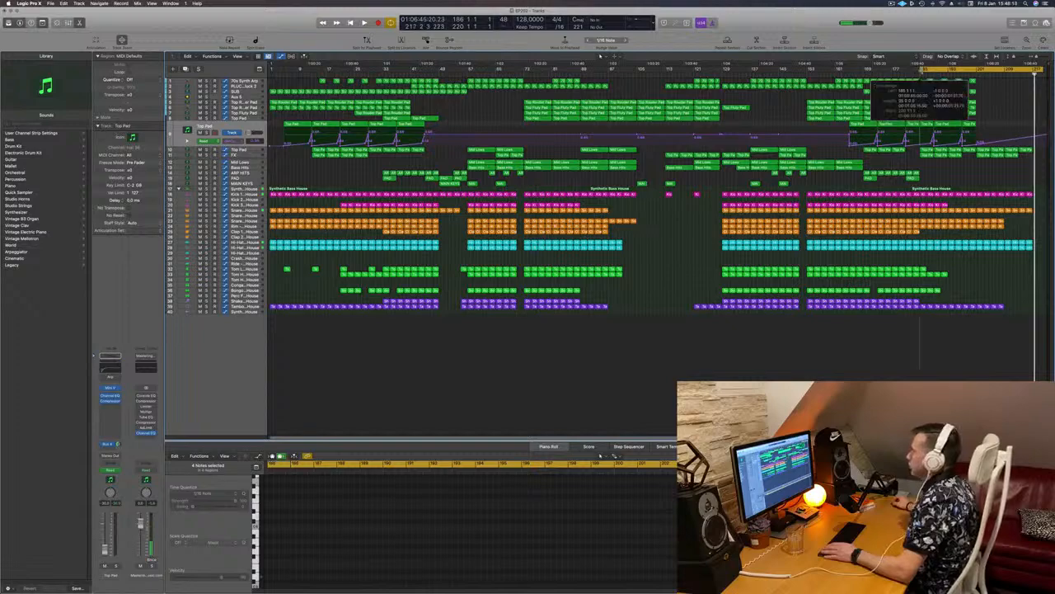
key(Return)
key(space)
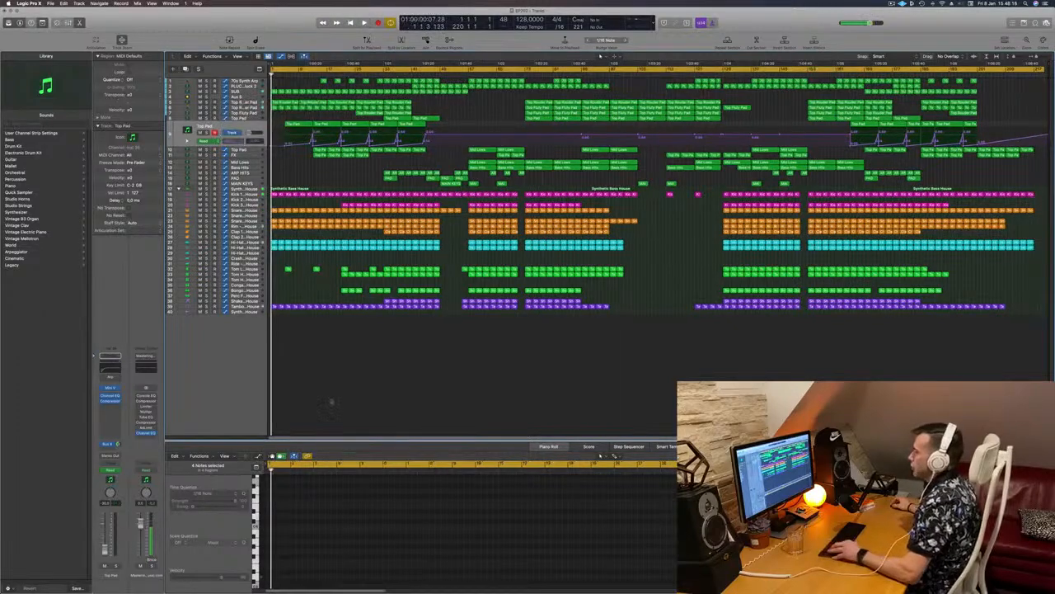
scroll(331, 399, up, 4)
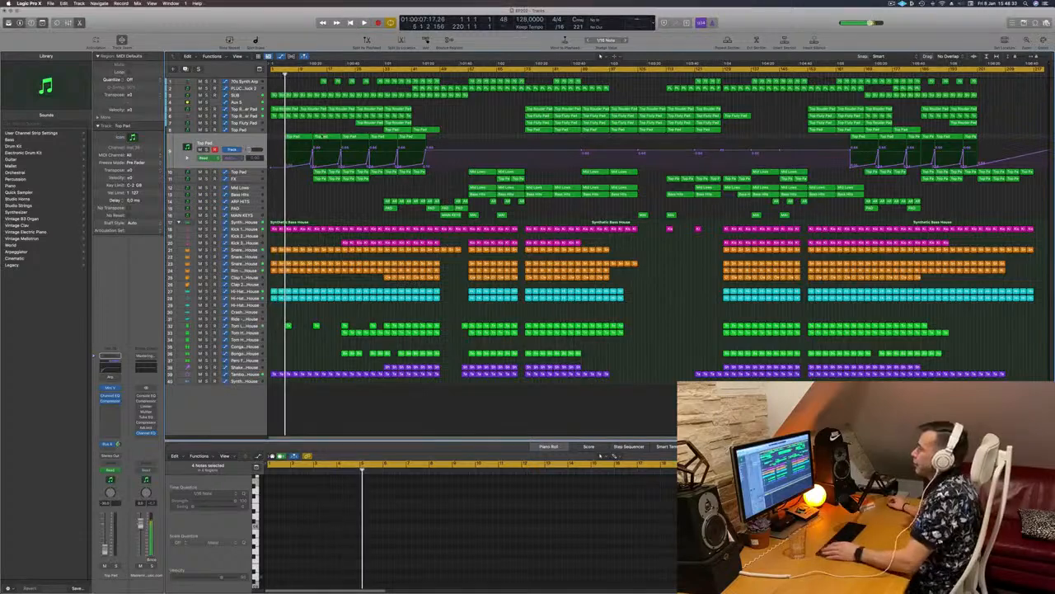
scroll(274, 138, right, 1)
key(super+Left)
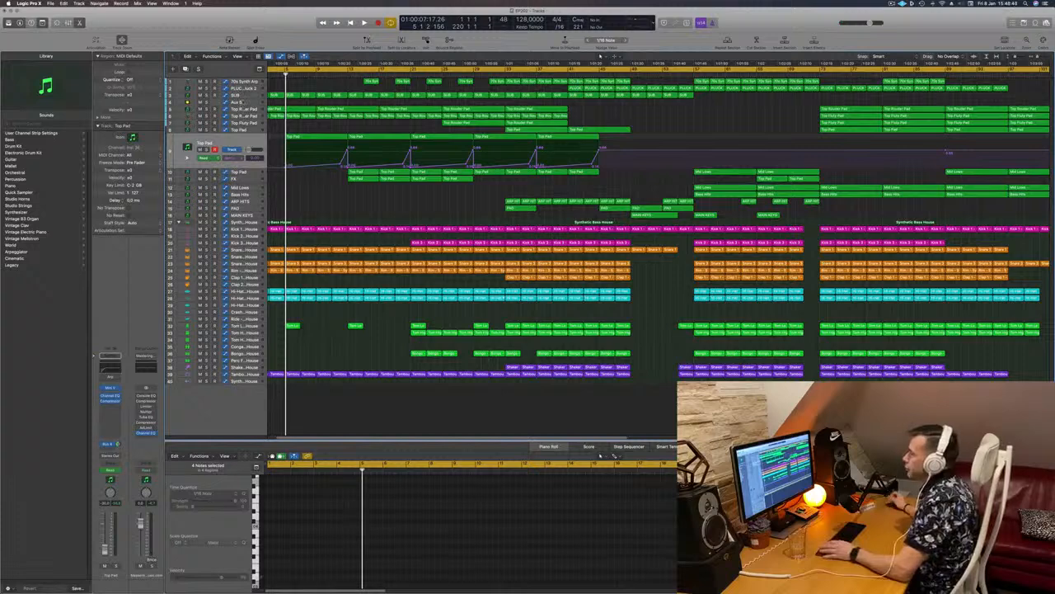
click(242, 102)
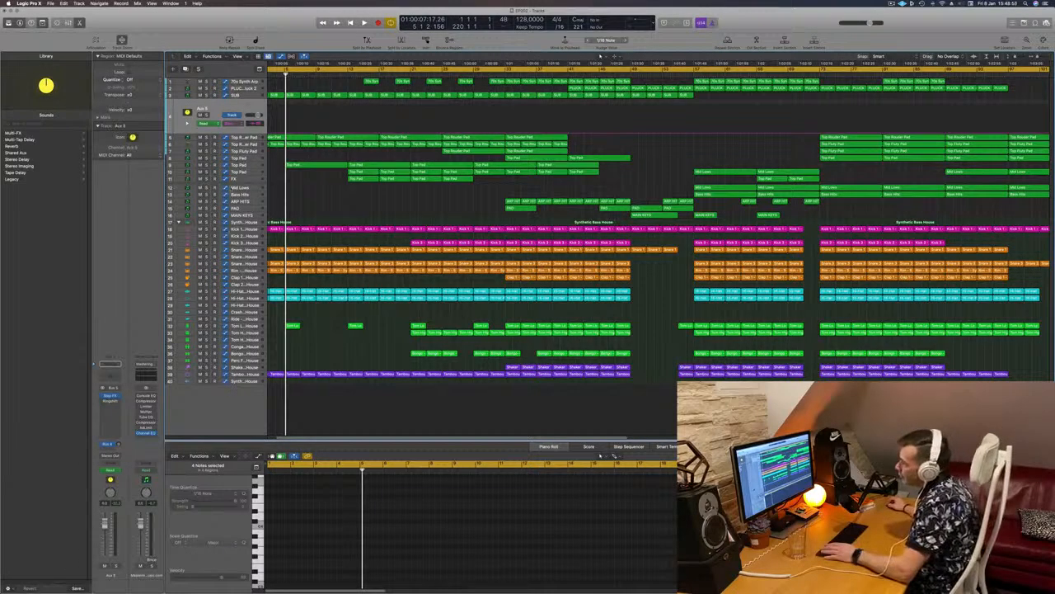
scroll(332, 204, right, 10)
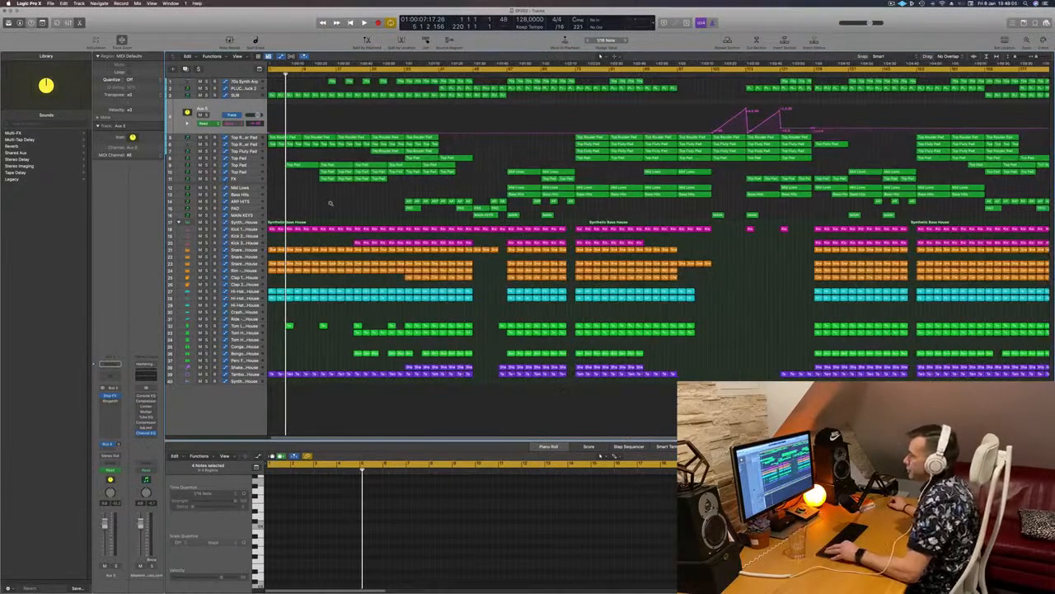
scroll(330, 204, left, 2)
Step: Cut both Rounder Pad tracks from bar 4 beat 3 to bar 5, splitting the notes that cross the cut
key(Return)
key(space)
key(super+Right)
key(super+Right)
key(super+Right)
key(super+Right)
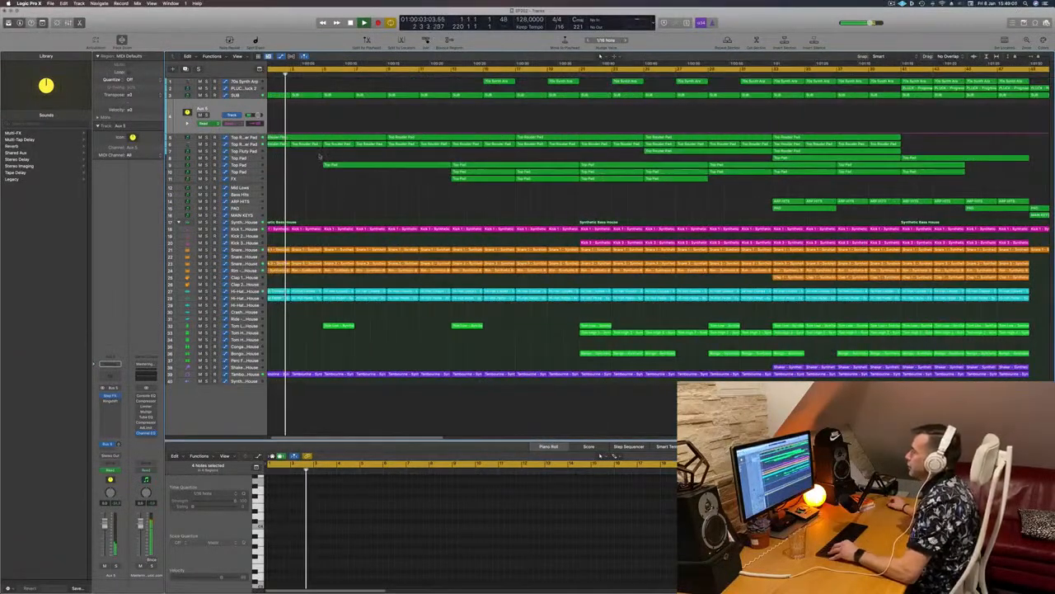
key(super+Right)
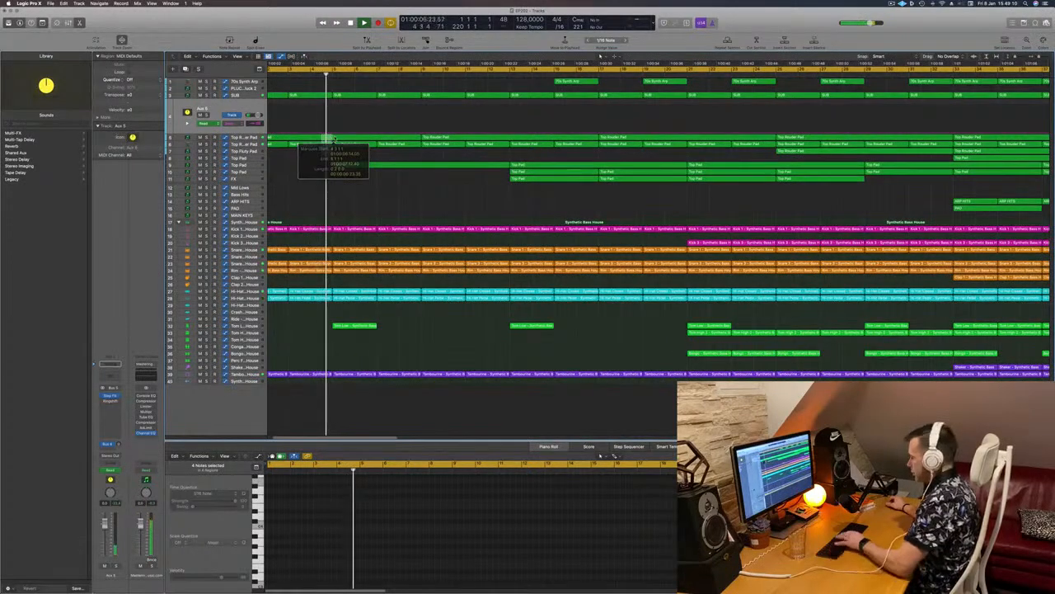
drag(334, 138, 332, 153)
key(BackSpace)
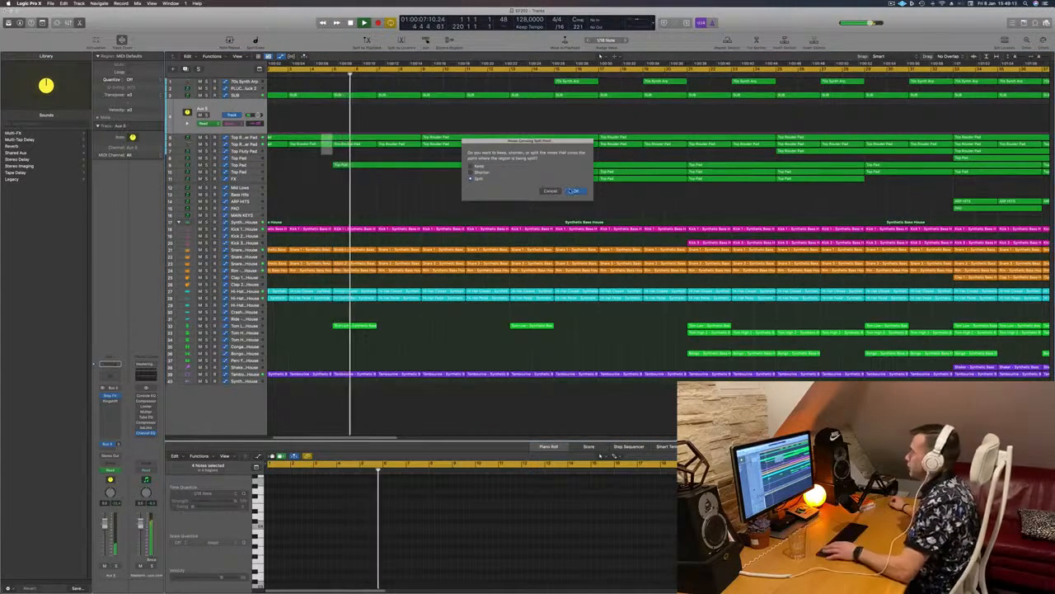
click(574, 191)
Step: Replay the intro and delete the last beat of the hi-hat and tambourine regions before bar 5
key(Return)
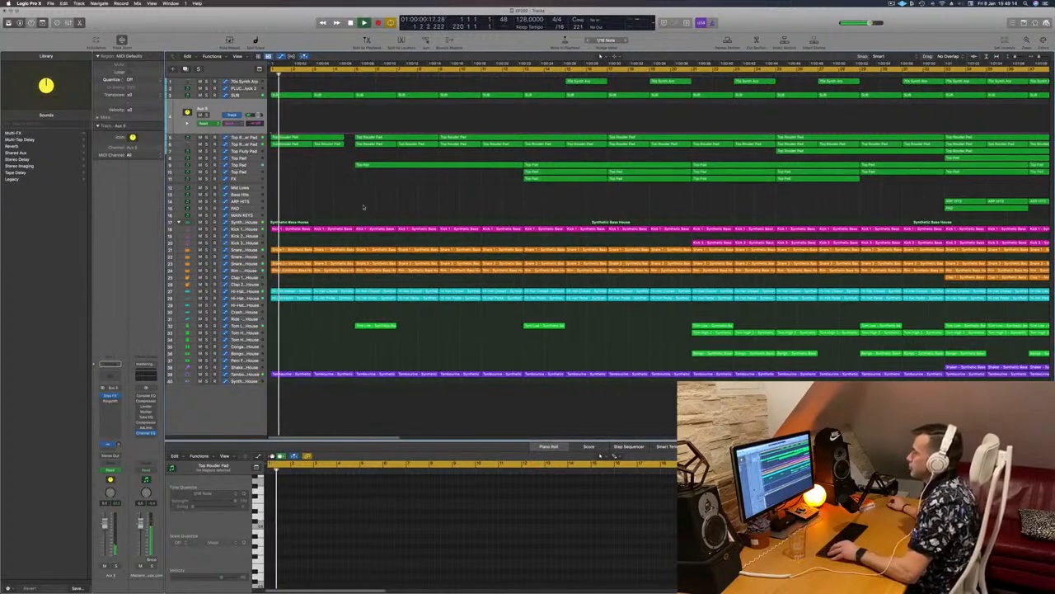
scroll(345, 262, up, 2)
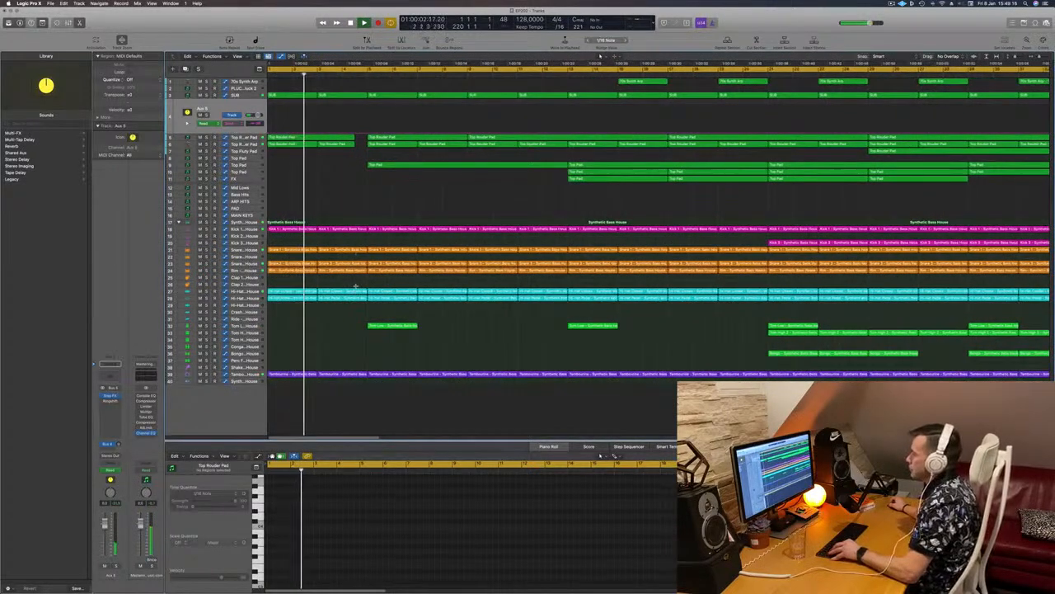
drag(360, 380, 365, 382)
key(BackSpace)
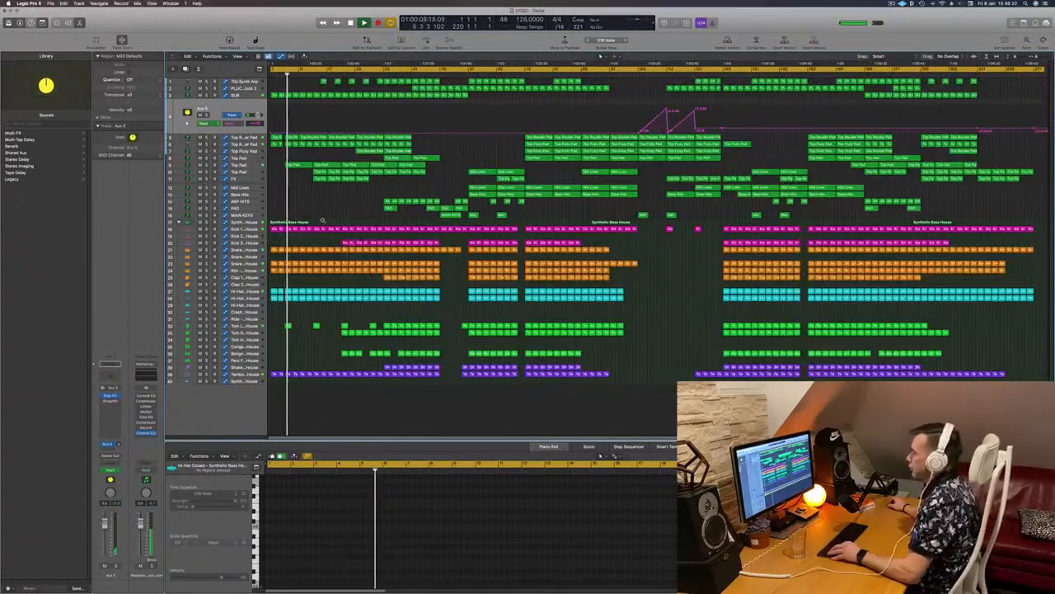
Step: Shorten the two hi-hat regions before bar 5 to end at bar 4 beat 3, and replay from the start
key(super+Right)
key(Return)
key(super+Right)
key(super+Right)
key(super+Right)
key(super+Right)
key(super+Right)
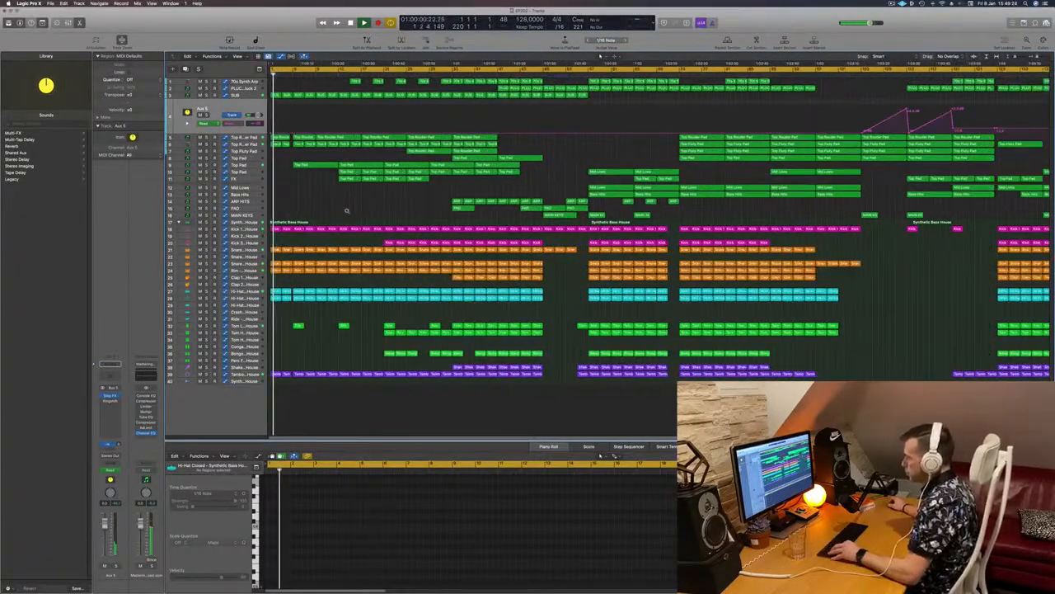
key(super+Right)
key(super+Right)
key(super+Right)
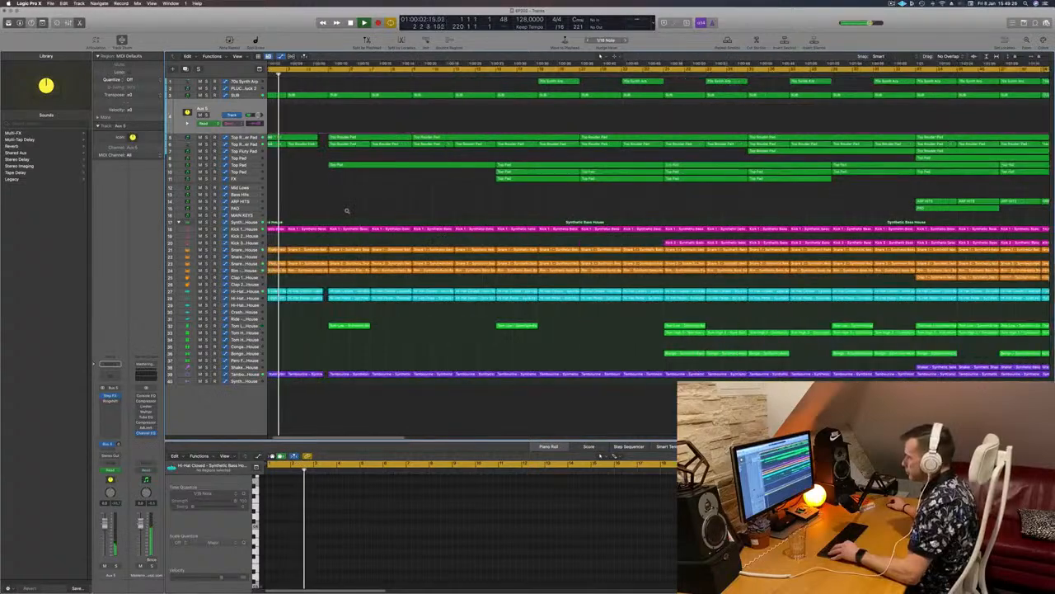
drag(354, 286, 347, 316)
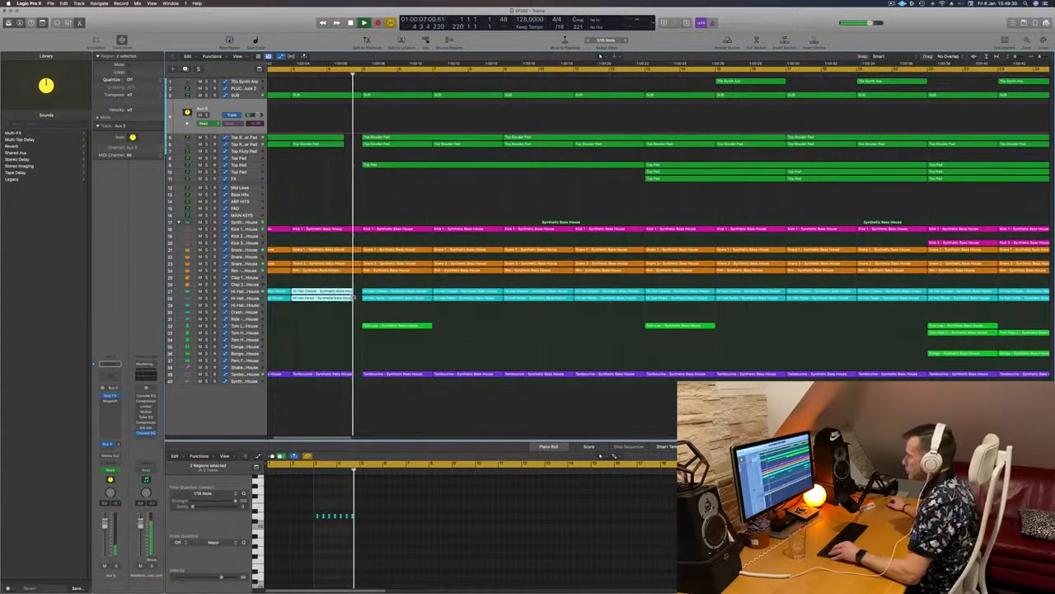
drag(352, 295, 345, 294)
key(Return)
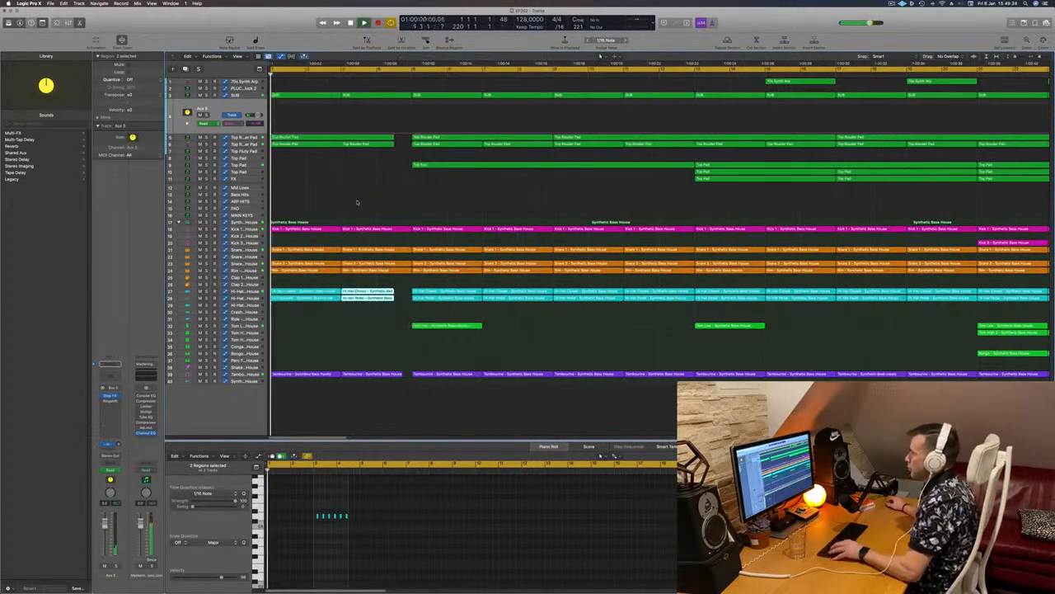
Step: Shorten the tambourine region before bar 5 so that it ends at bar 4 beat 3
key(super+Left)
click(353, 374)
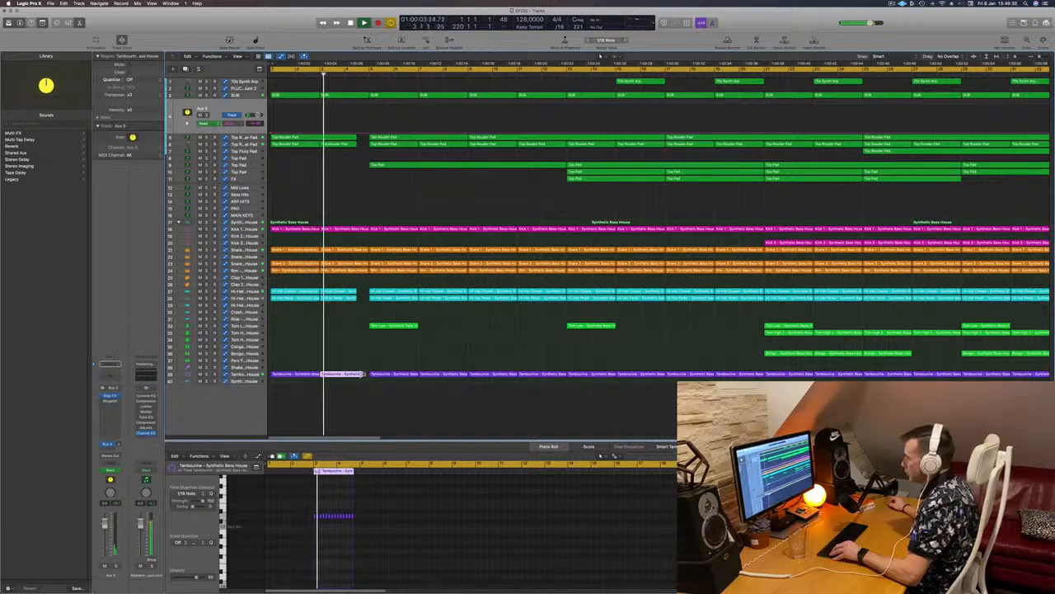
drag(362, 375, 357, 375)
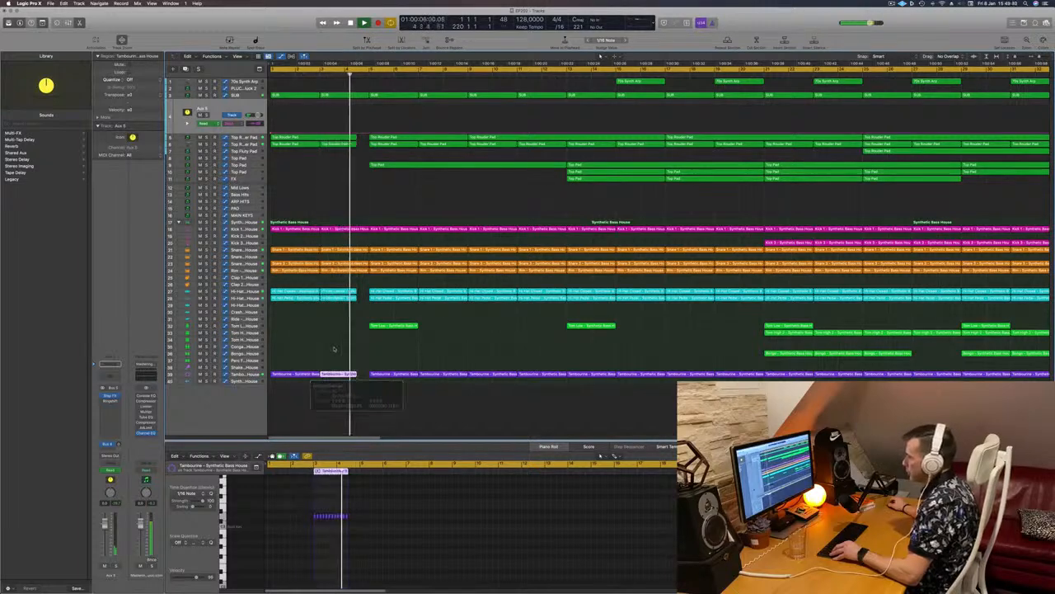
Step: Replay the intro and delete the kick, snare and rim parts from bar 4 beat 3 to bar 5
key(super+Left)
scroll(334, 349, down, 3)
scroll(343, 352, up, 2)
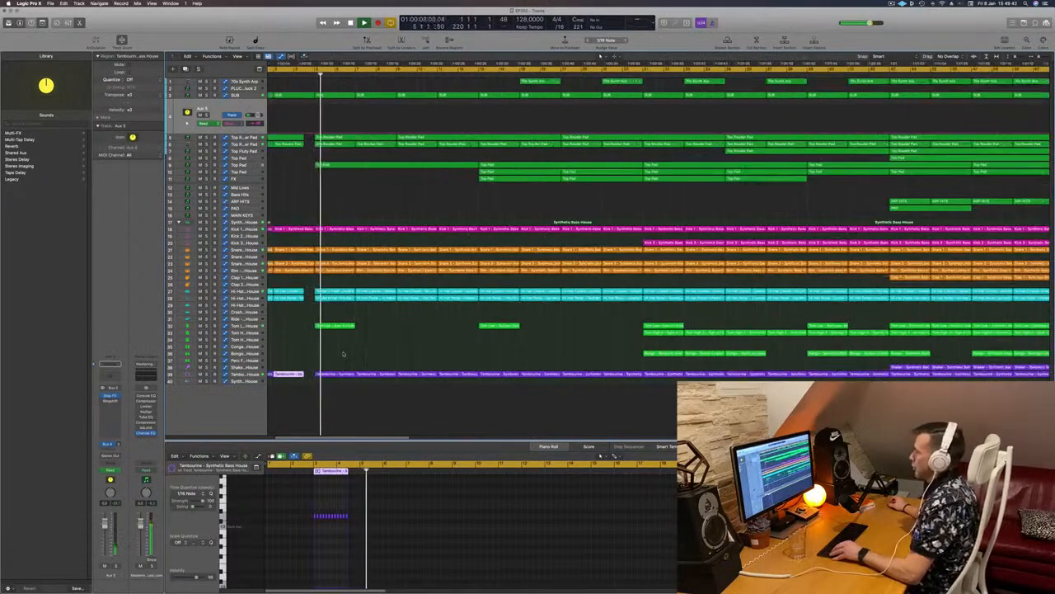
scroll(344, 353, right, 2)
scroll(354, 249, left, 2)
key(Return)
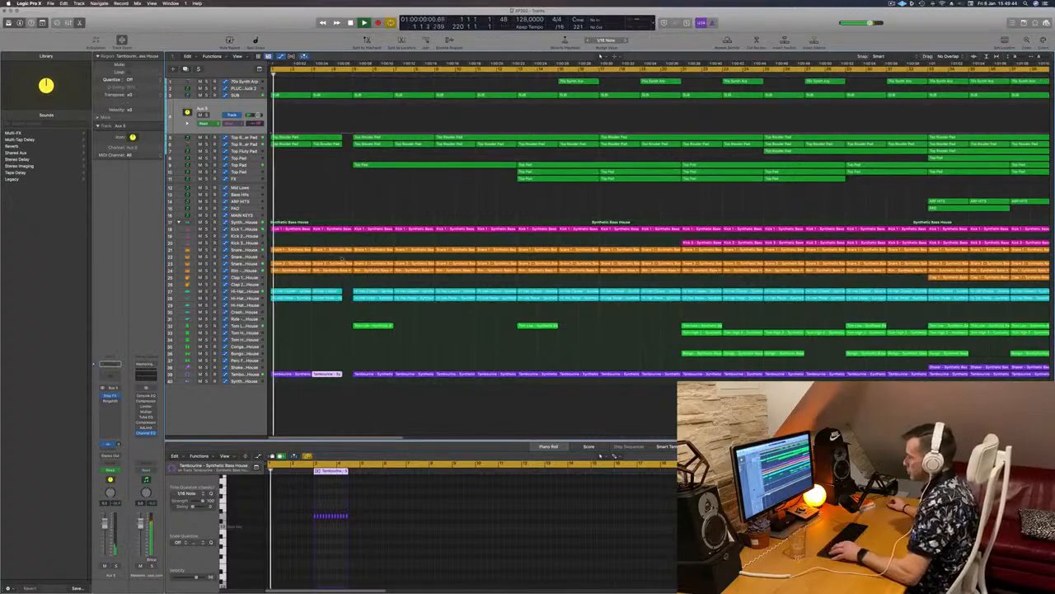
scroll(342, 258, up, 2)
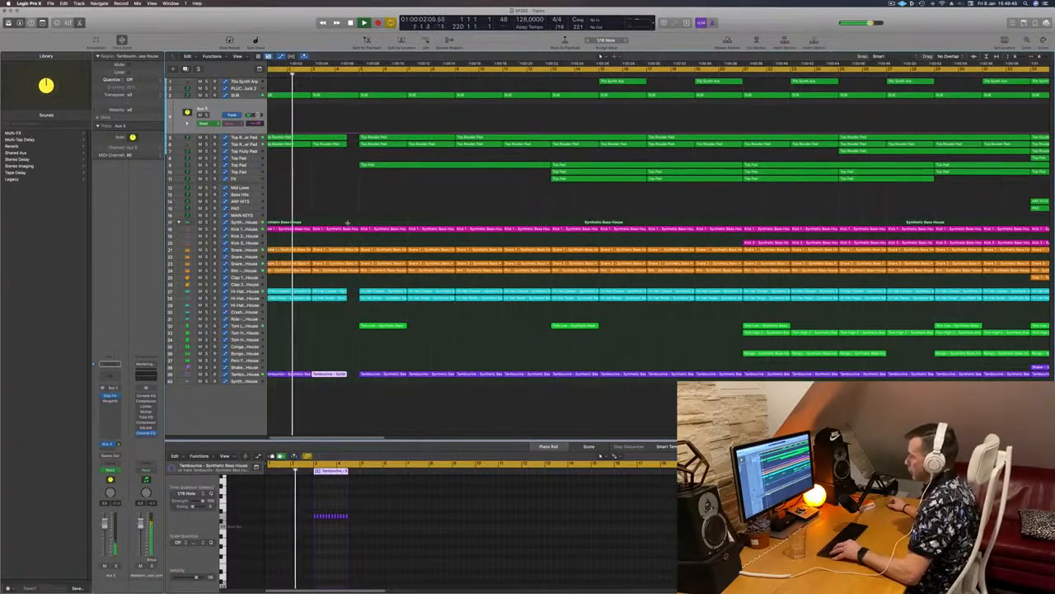
drag(351, 221, 356, 290)
click(346, 230)
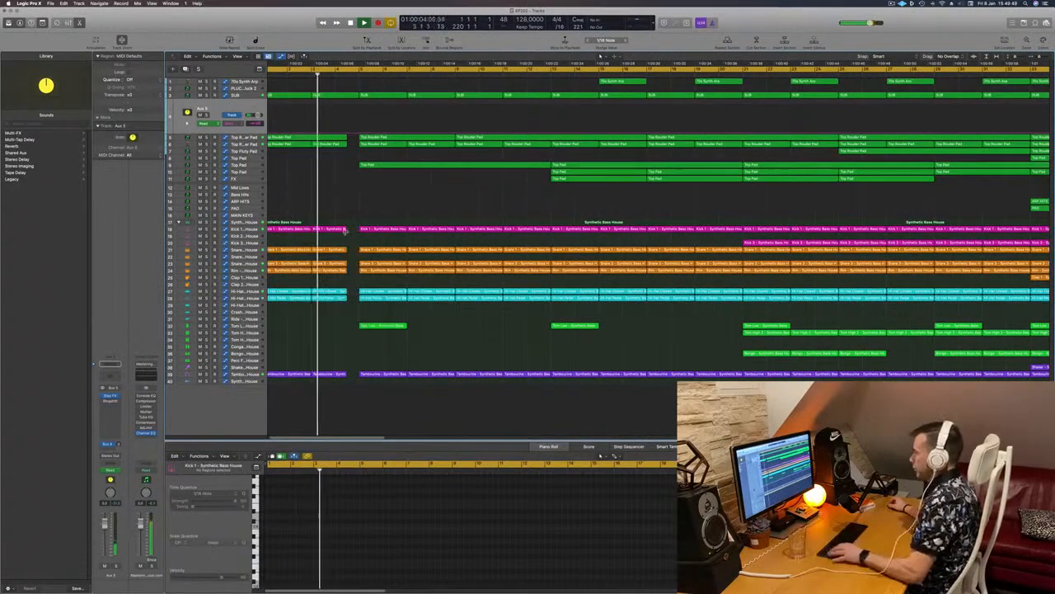
Step: Play the intro from the start to check the break before bar 5 and examine the overall arrangement
scroll(336, 222, down, 2)
scroll(301, 210, down, 2)
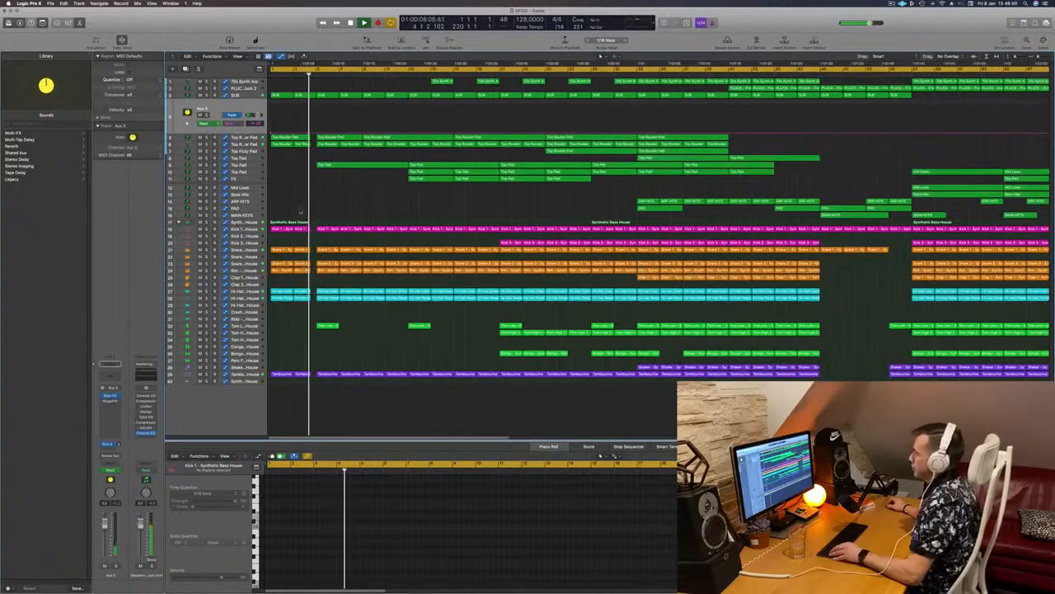
scroll(300, 209, up, 2)
scroll(327, 211, down, 2)
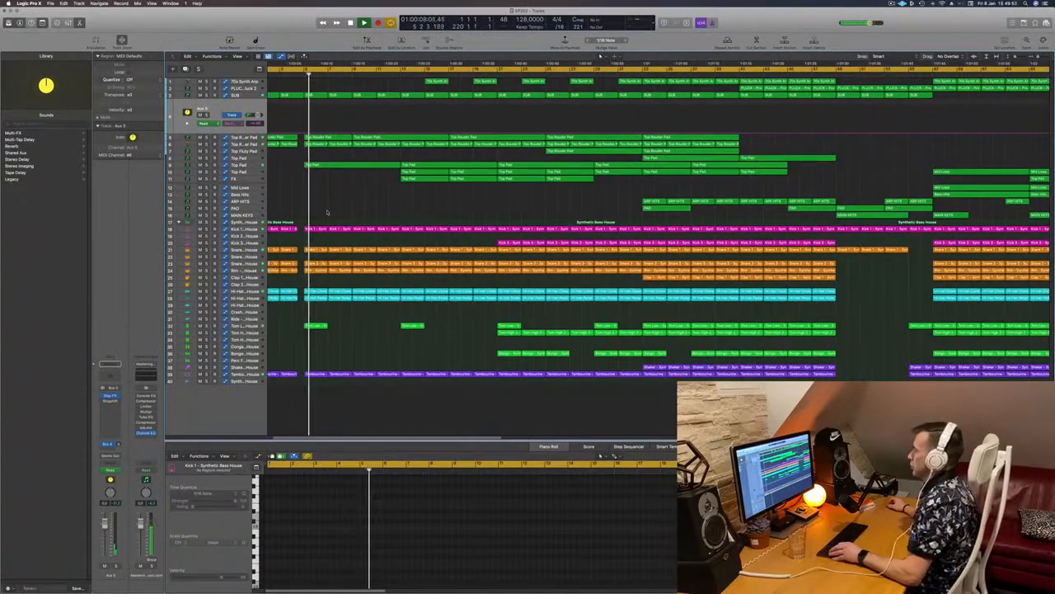
scroll(281, 176, up, 2)
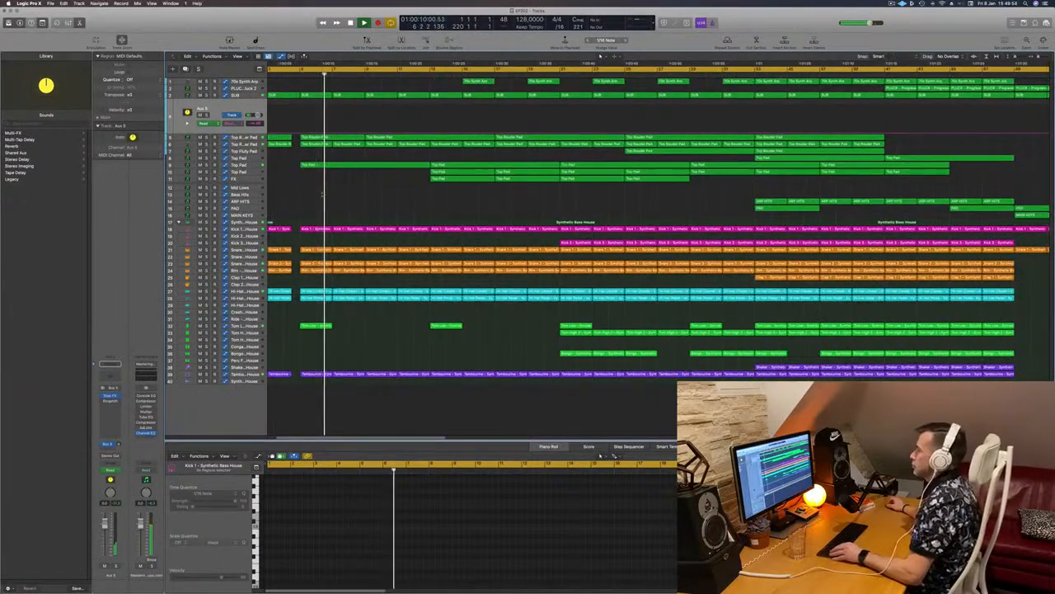
scroll(338, 211, down, 2)
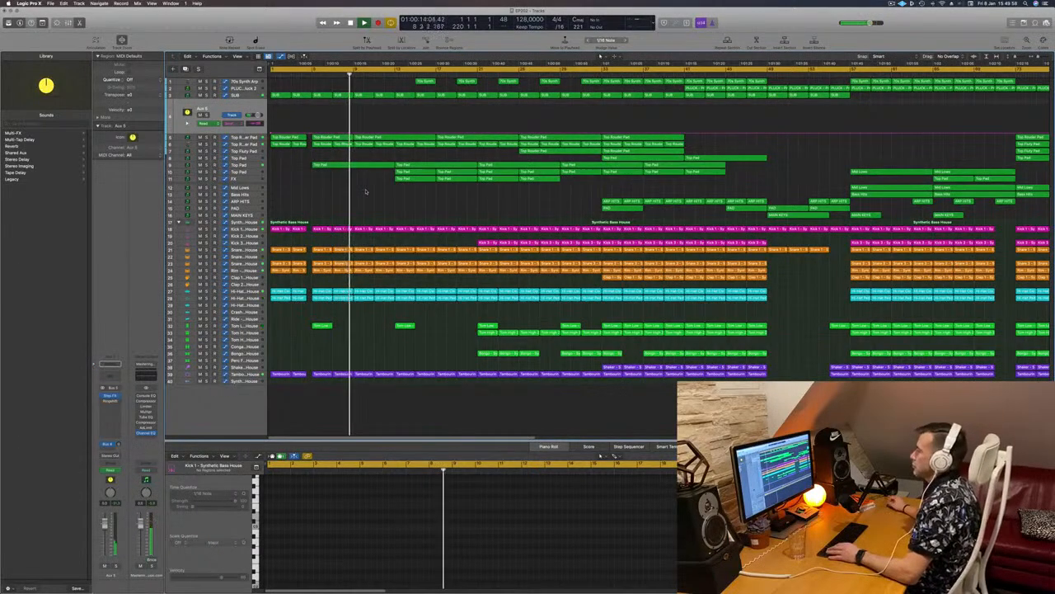
key(Return)
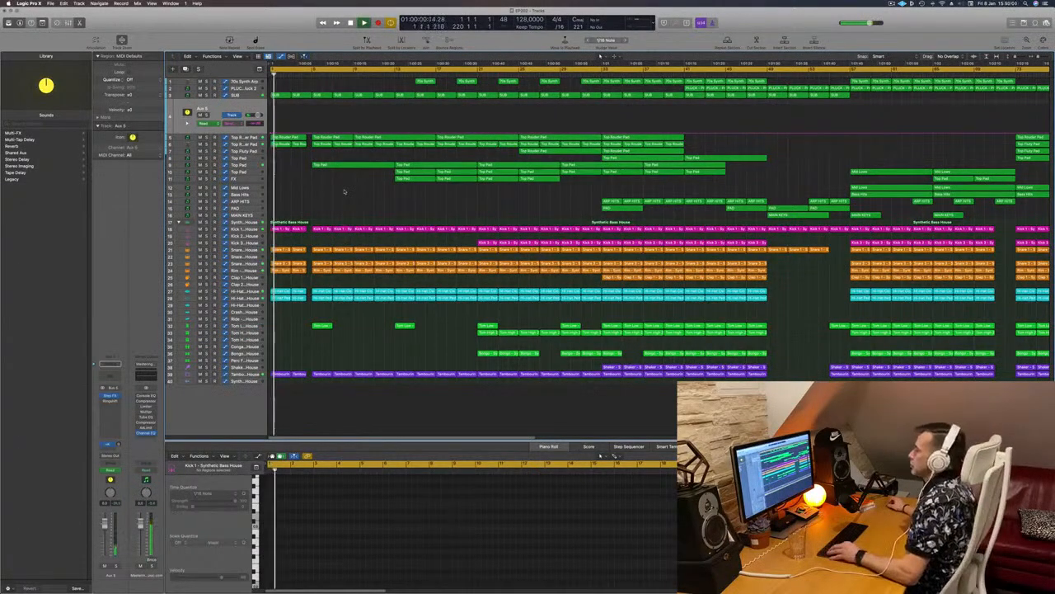
scroll(345, 192, up, 2)
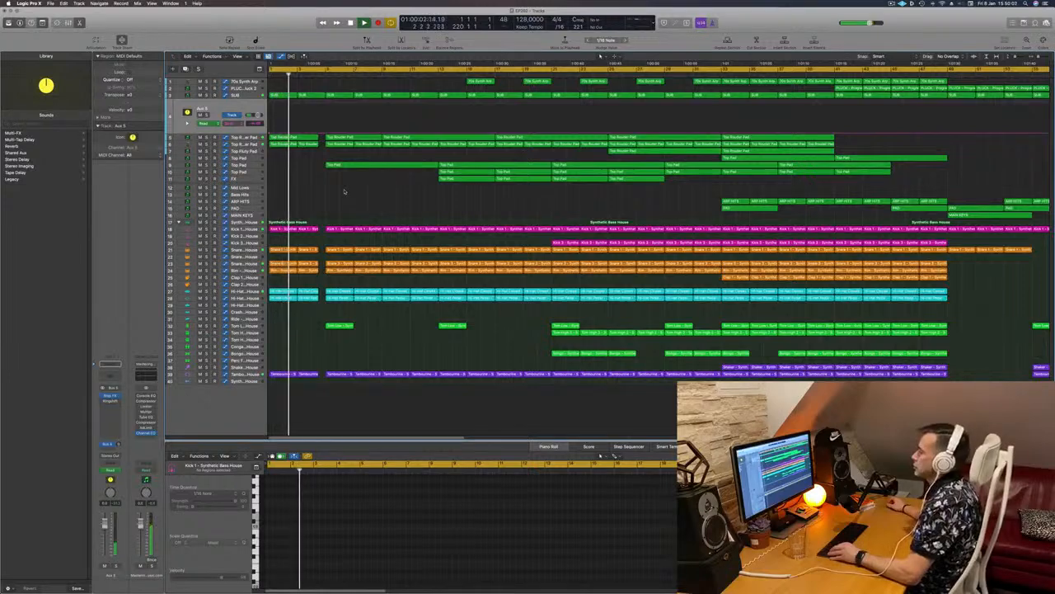
scroll(356, 198, up, 1)
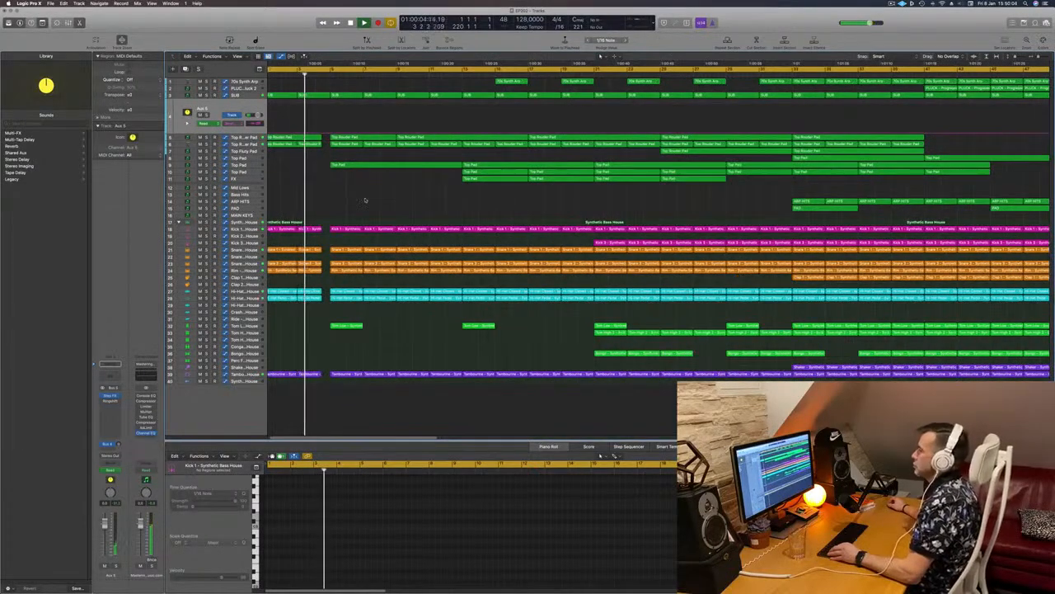
scroll(365, 199, down, 3)
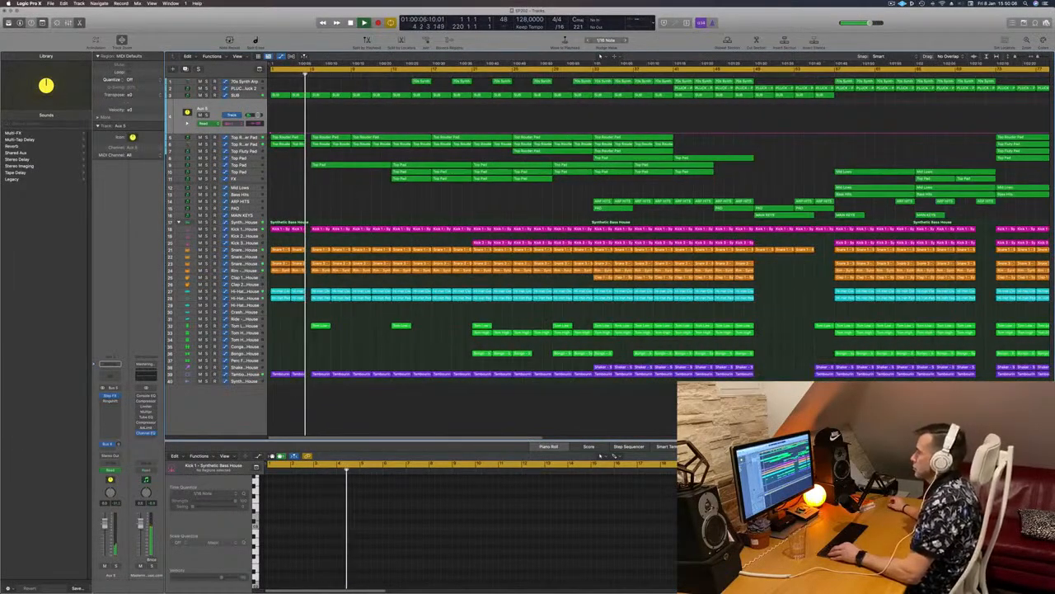
scroll(365, 199, down, 1)
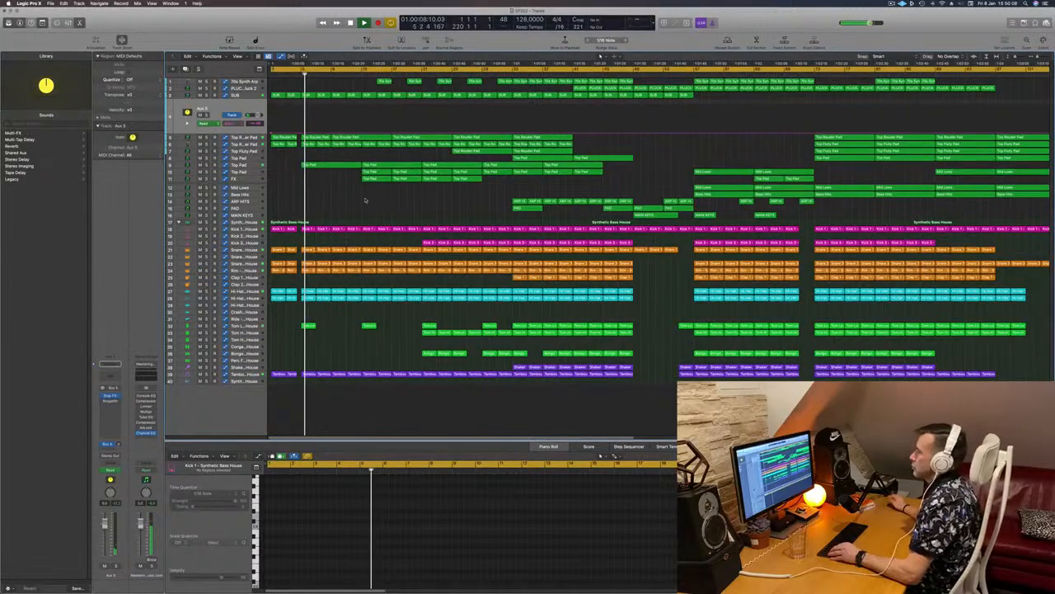
scroll(364, 198, down, 1)
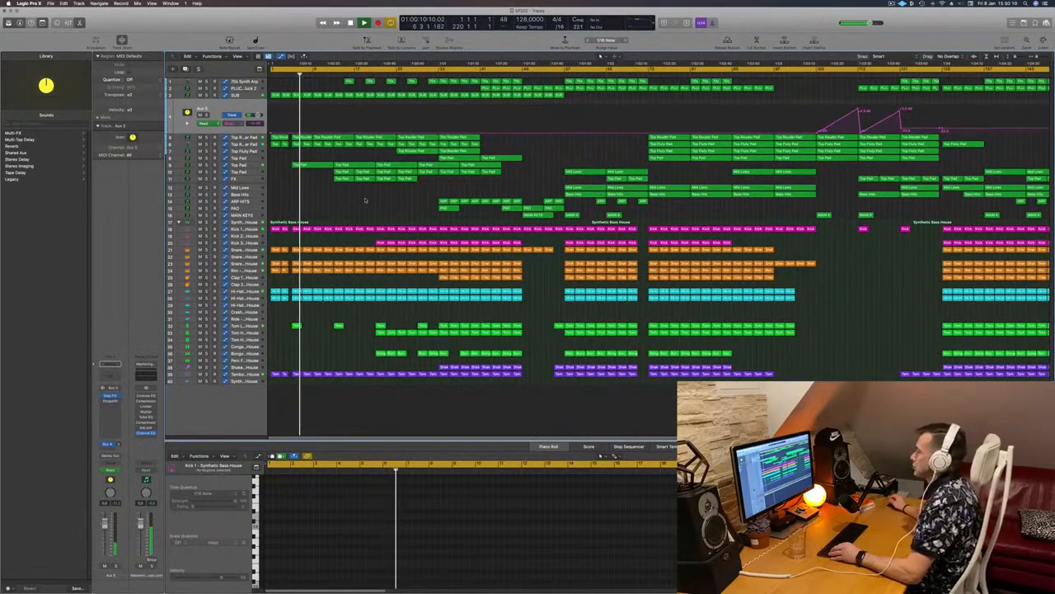
scroll(364, 199, down, 2)
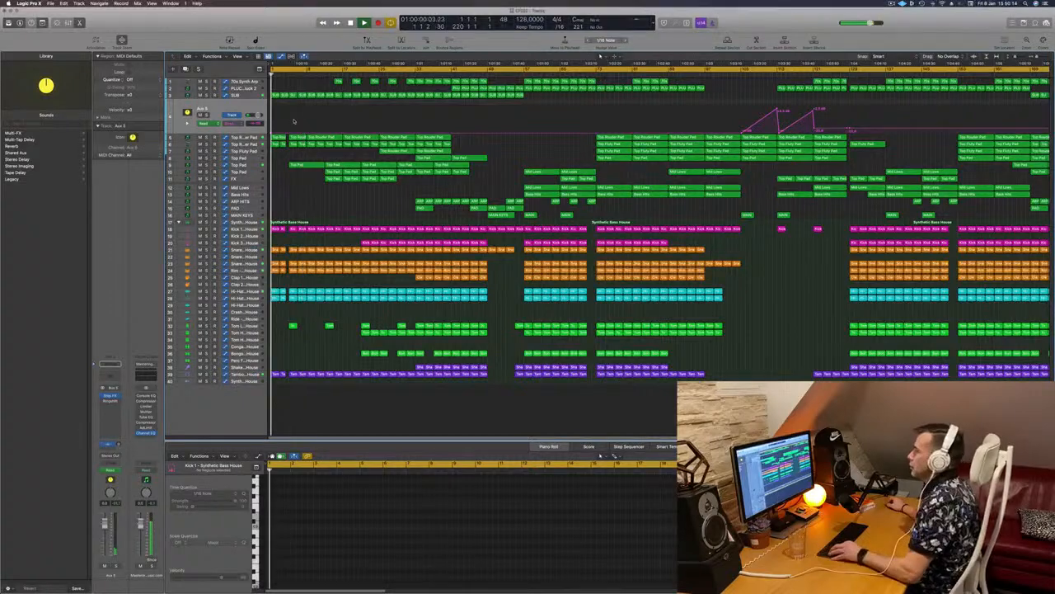
Step: Draw a send automation ramp on Aux 5 rising to a peak at bar 5 and falling by bar 9, and play it
scroll(293, 122, up, 3)
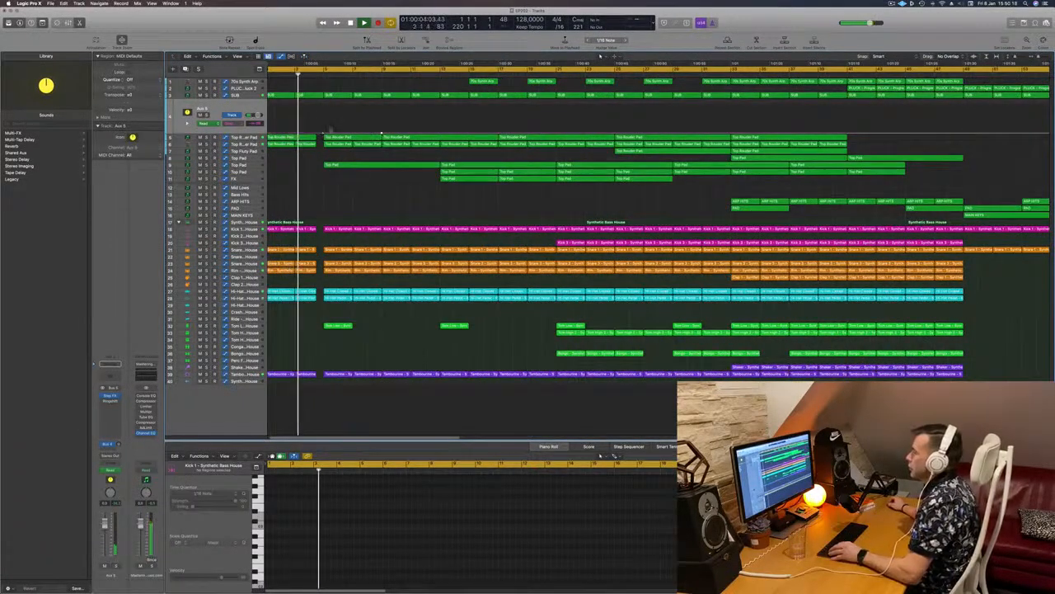
key(Return)
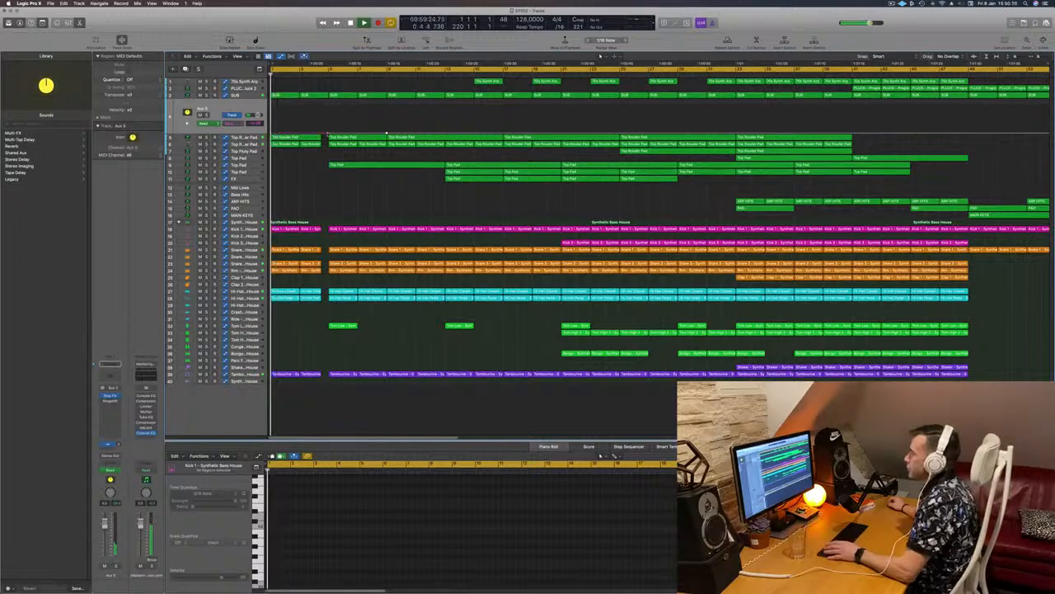
drag(327, 133, 327, 130)
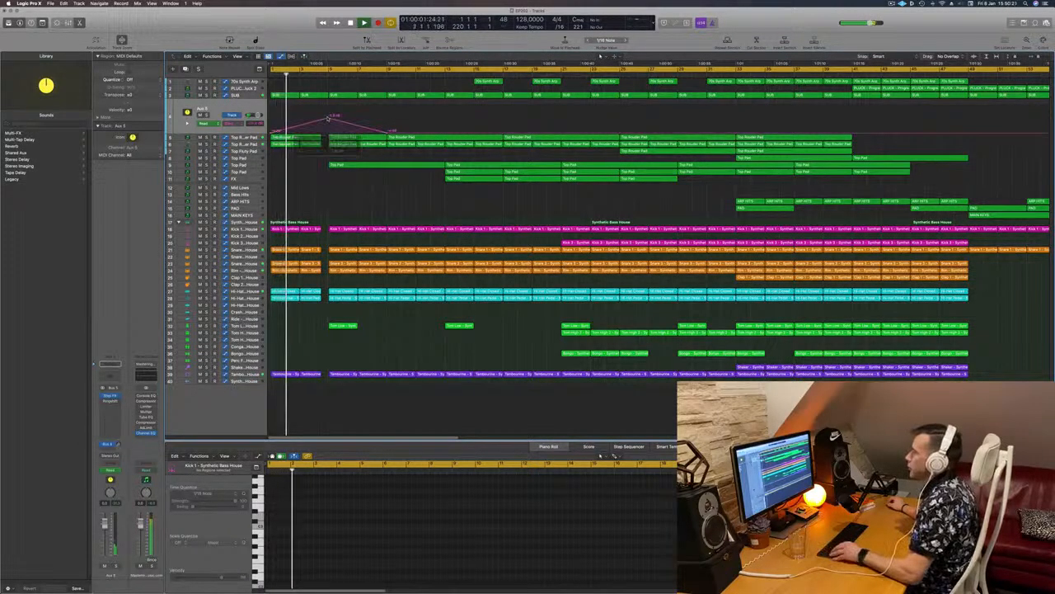
scroll(325, 120, down, 1)
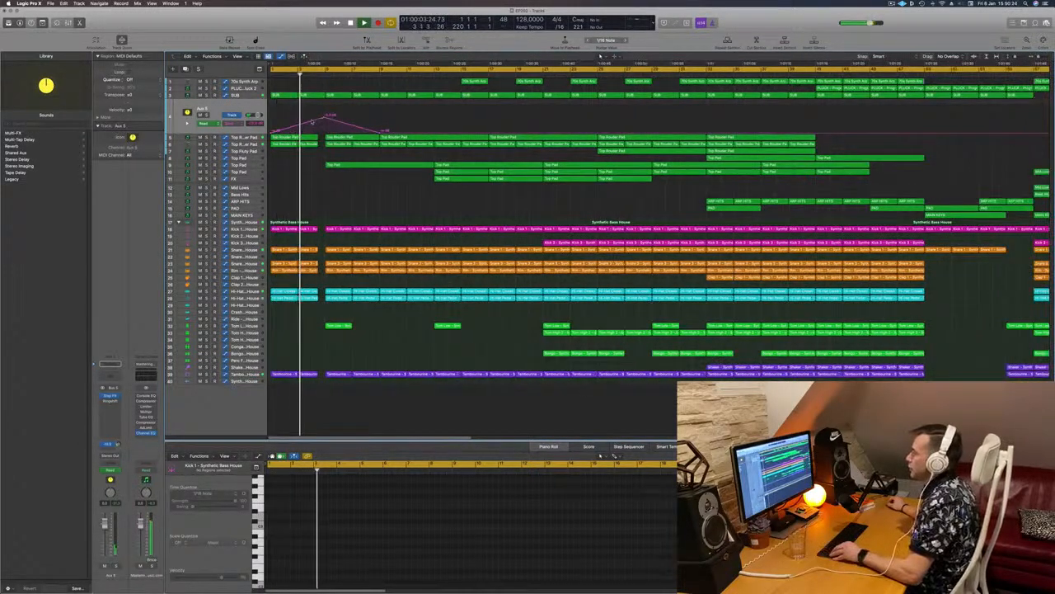
key(super+Left)
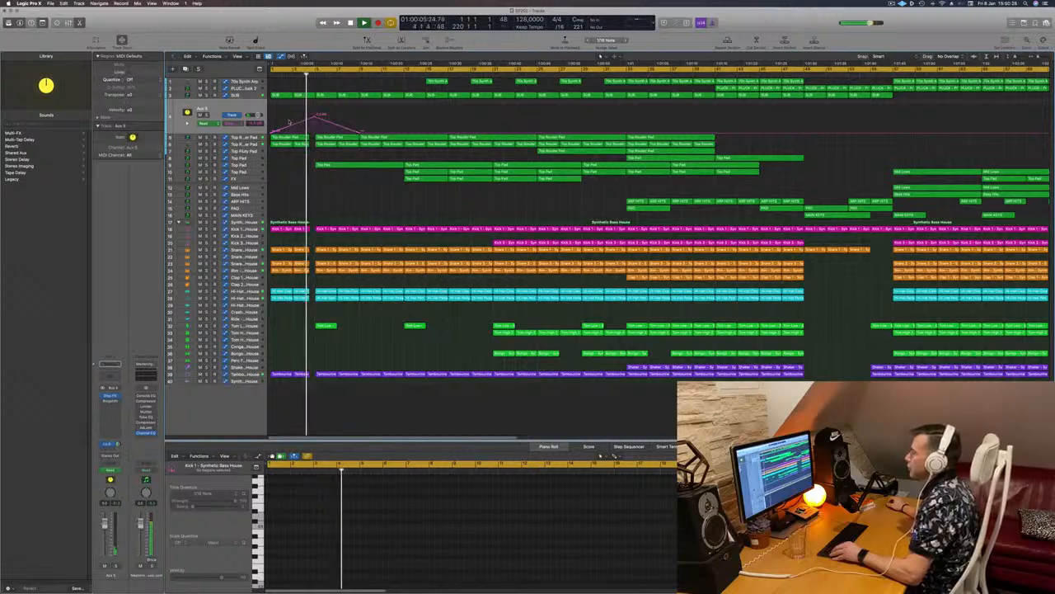
key(super+Left)
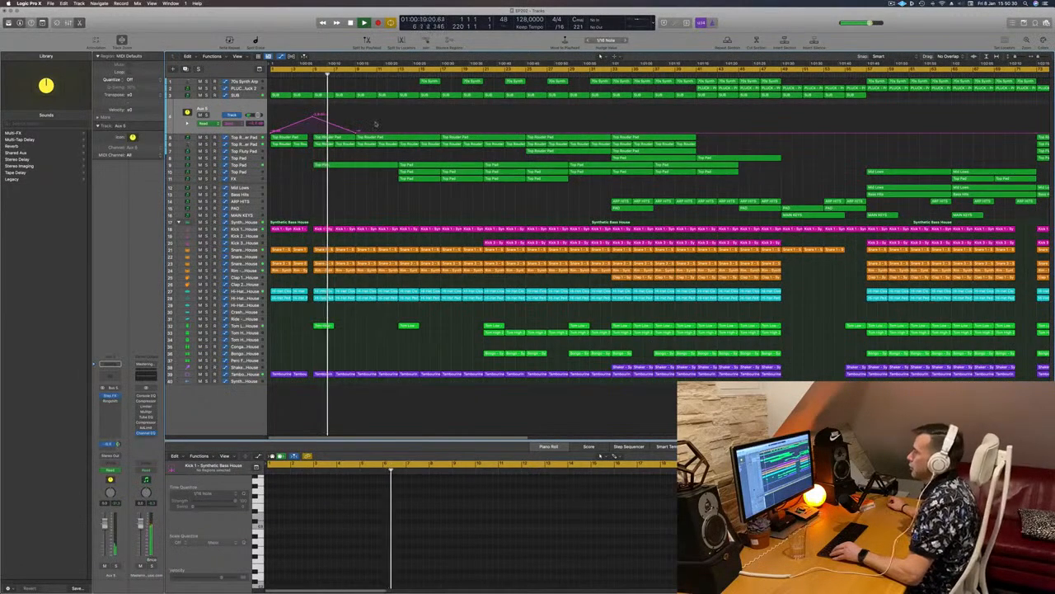
Step: Solo Aux 5 to check its send to Aux 4, unsolo it and raise the automation peak at bar 5 slightly
key(Return)
key(ctrl+s)
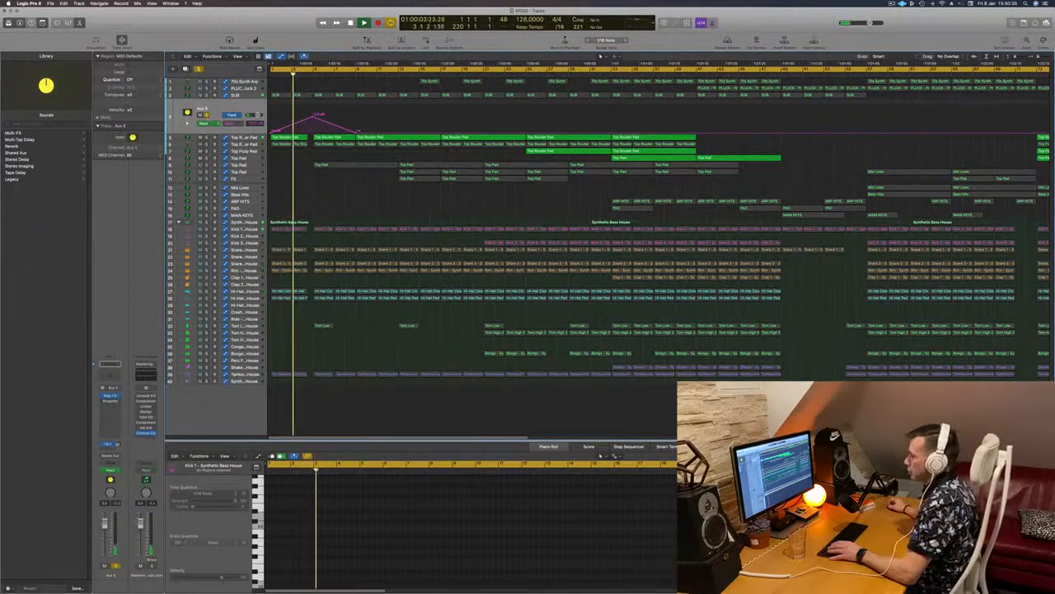
click(110, 445)
click(114, 363)
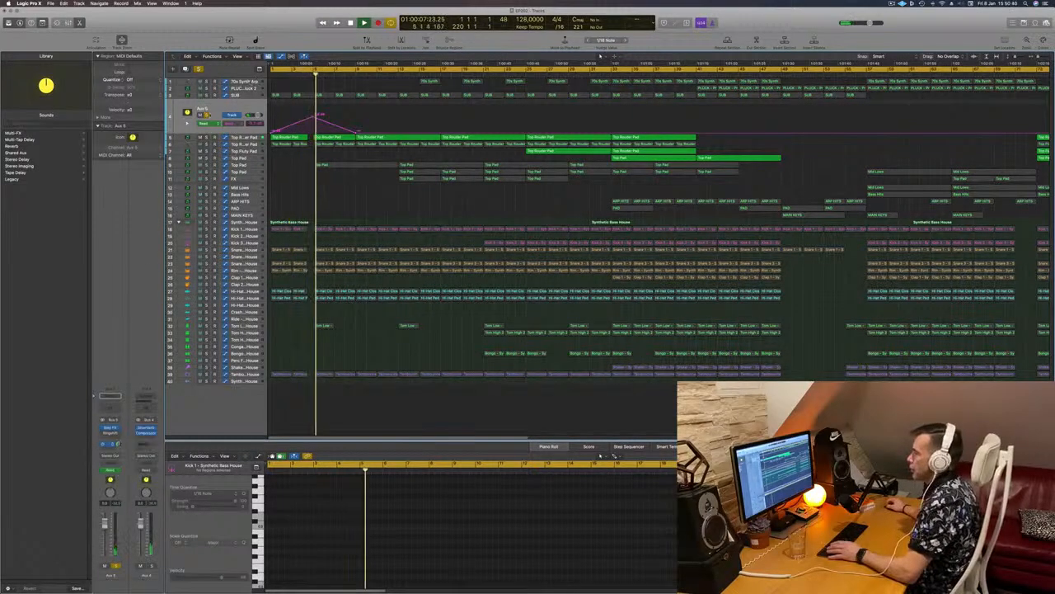
key(ctrl+s)
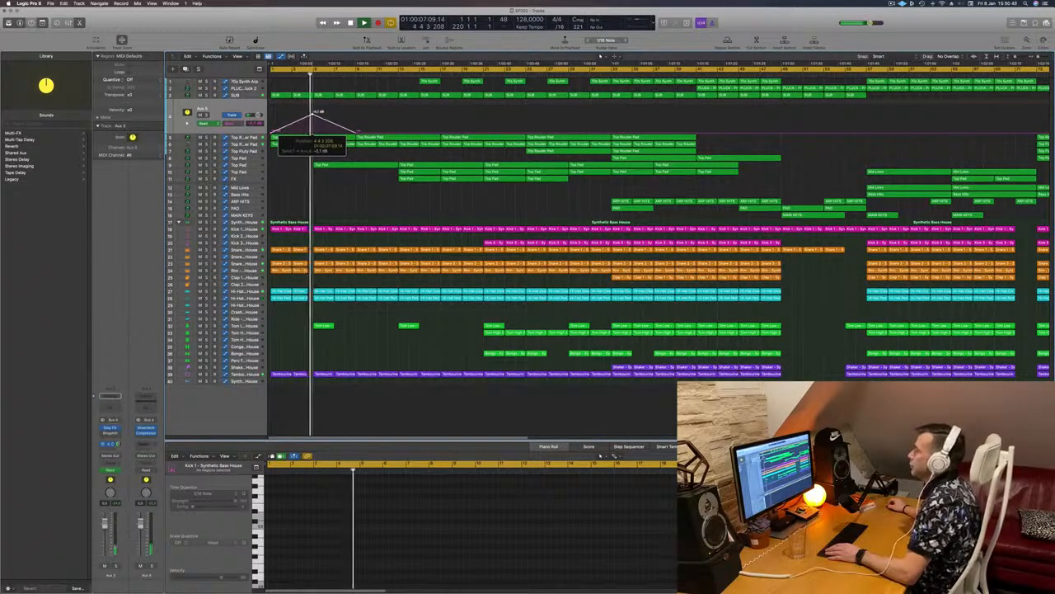
scroll(313, 123, left, 2)
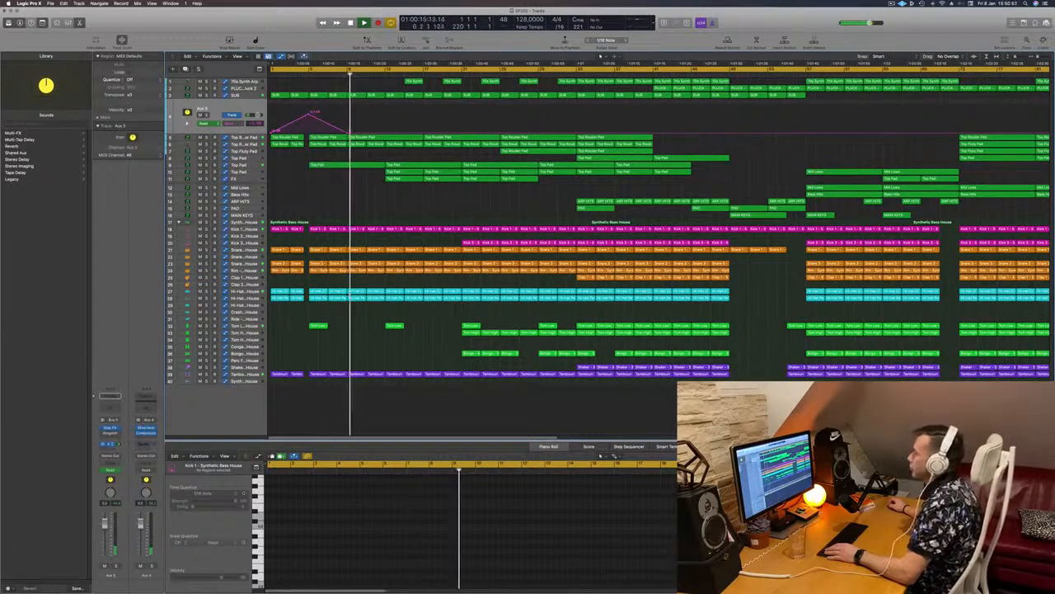
Step: Add a second send automation peak on Aux 5 at bar 13, falling by bar 17, and play from around bar 9
key(Return)
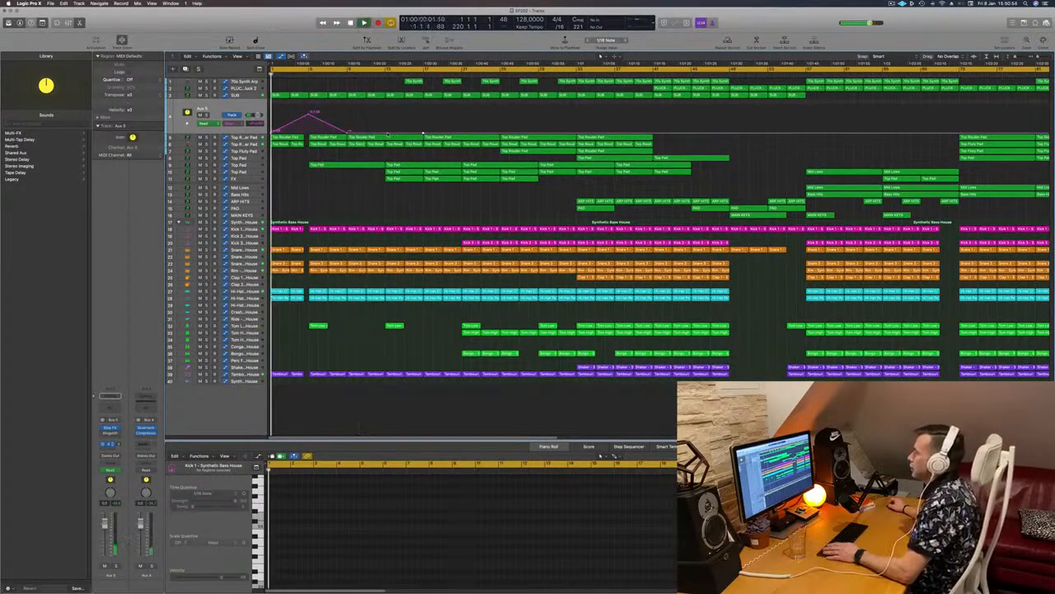
drag(385, 132, 385, 114)
click(345, 72)
click(333, 190)
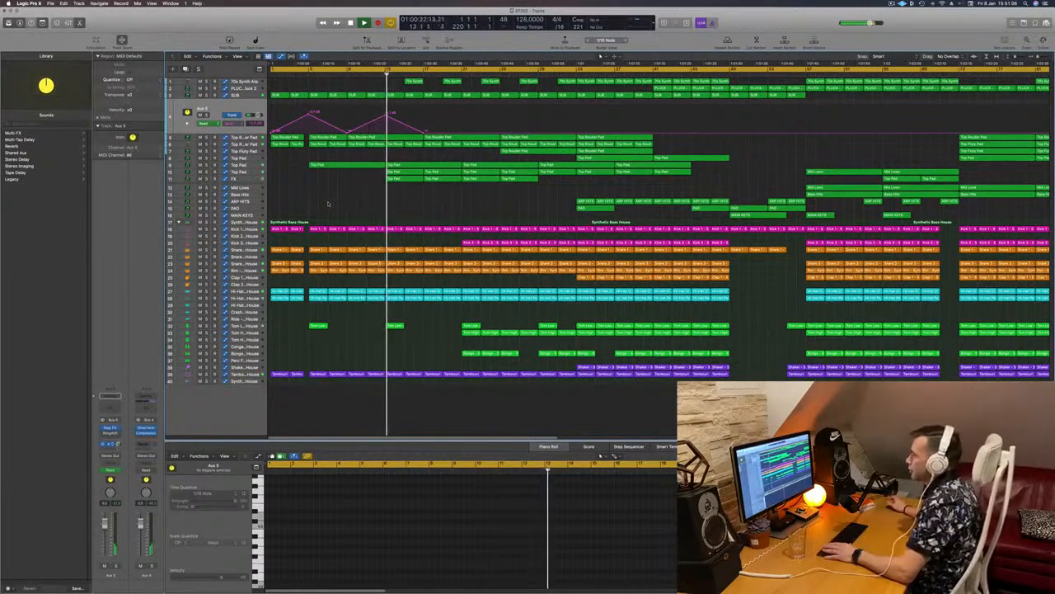
Step: Listen to the Top Pad track above FX in solo, and replay from bar 13 with all tracks
click(245, 171)
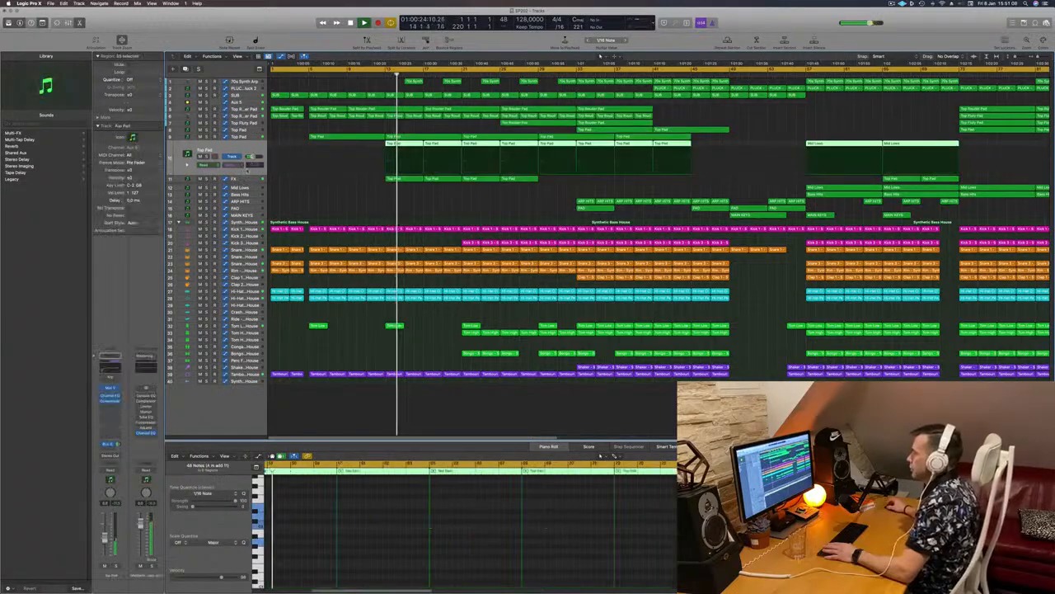
click(206, 157)
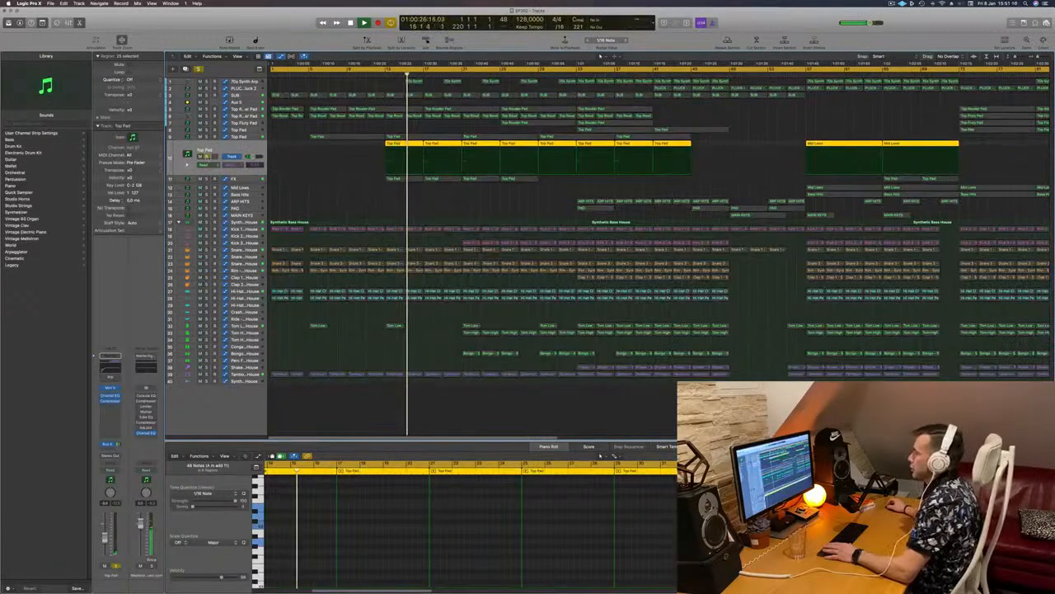
click(207, 156)
key(shift+super+d)
key(space)
key(space)
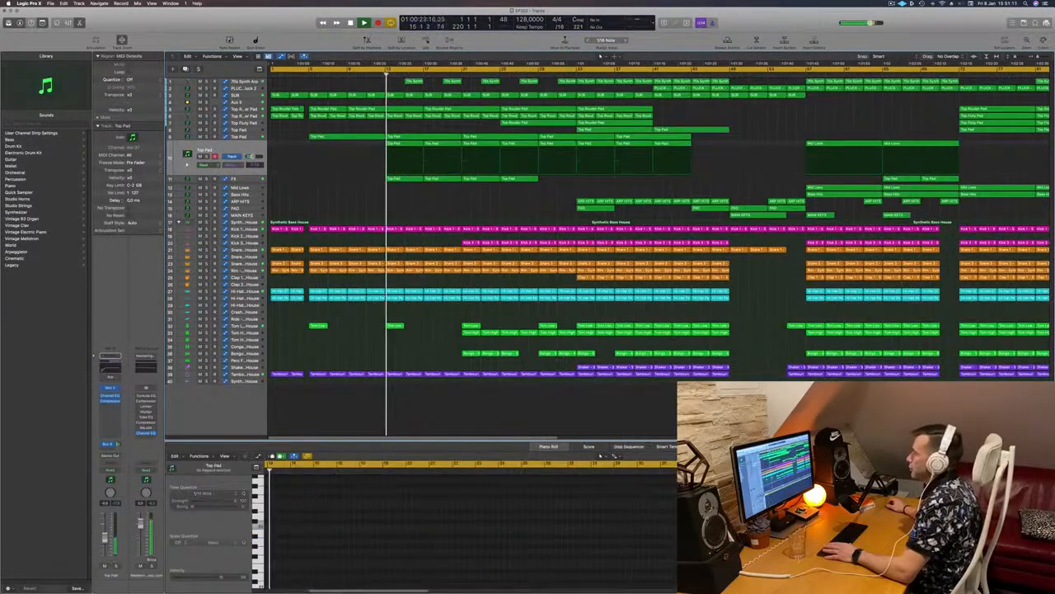
click(206, 156)
key(ctrl+s)
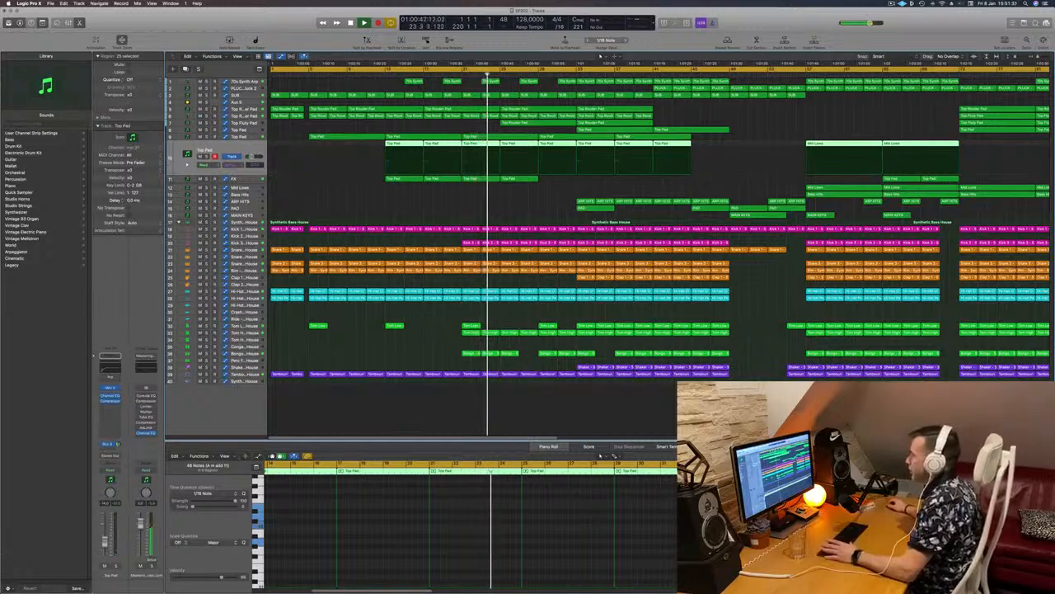
Step: Play on into the following sections and display the 70s Synth Arp track's automation across the arrangement
click(473, 215)
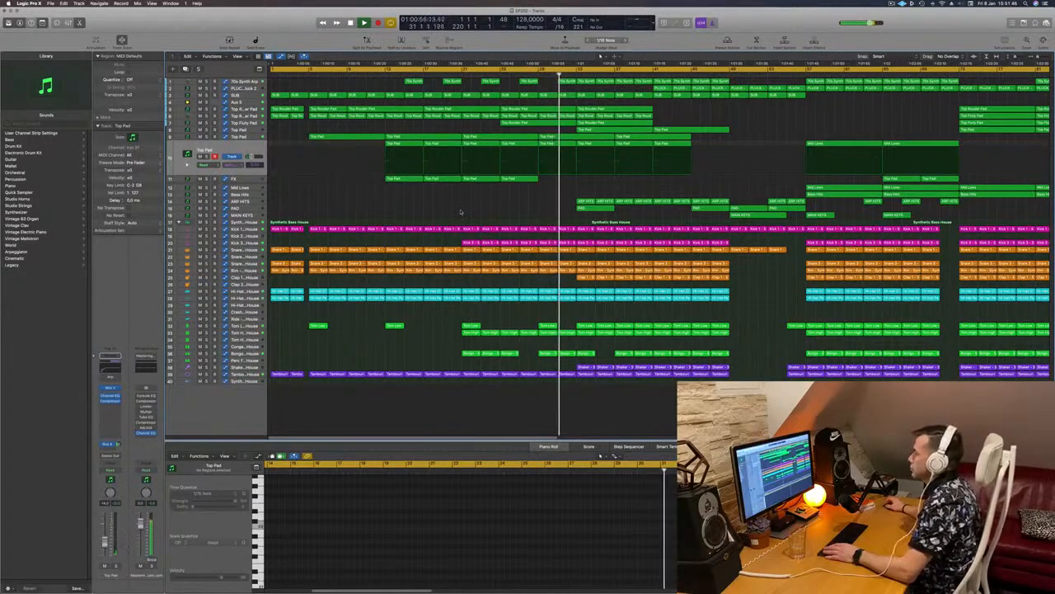
key(super+Left)
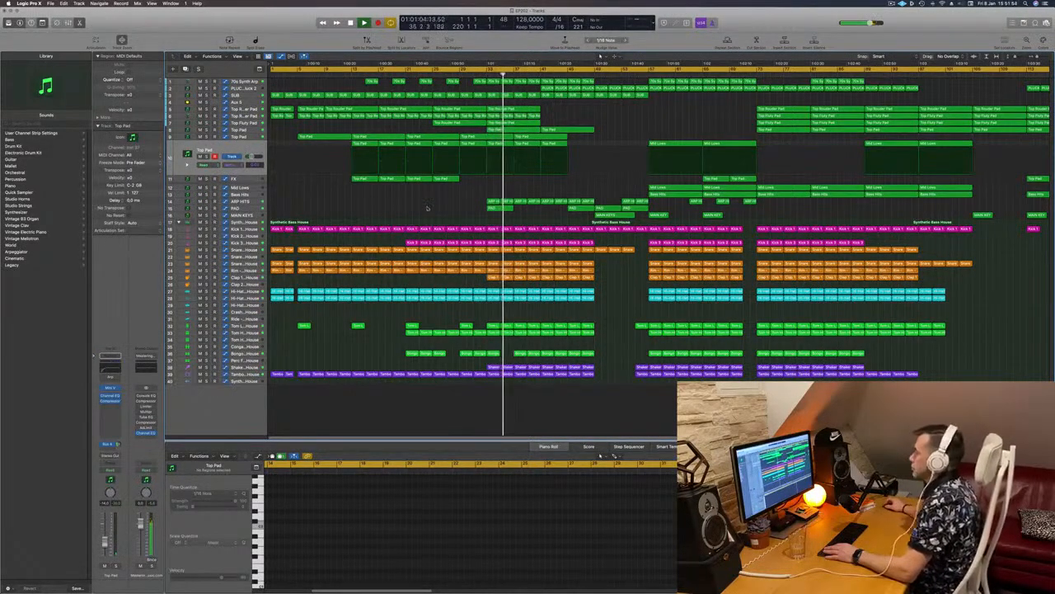
click(244, 81)
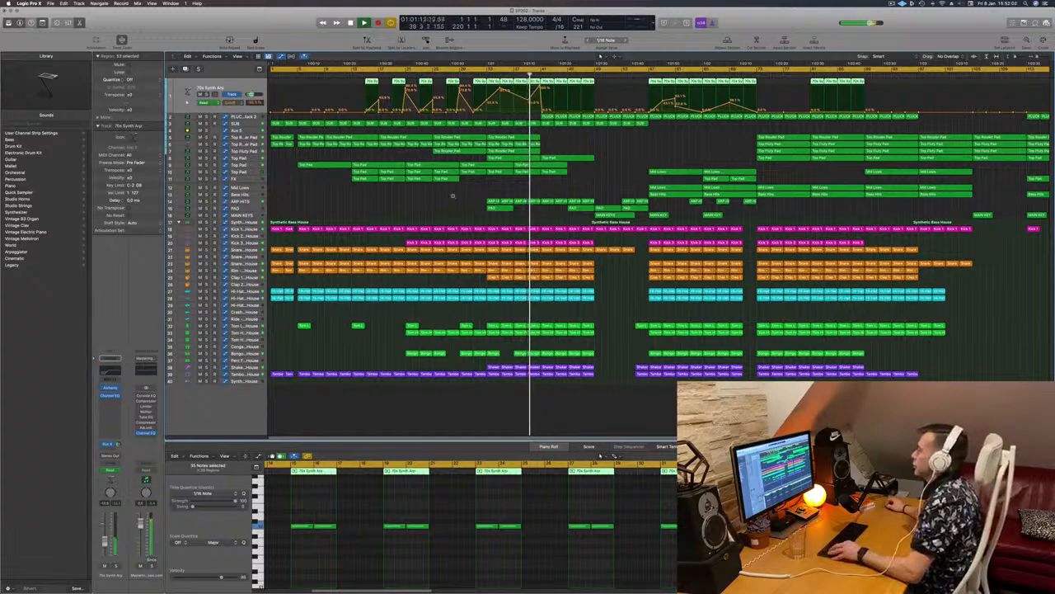
scroll(452, 198, left, 3)
key(super+Left)
key(super+Left)
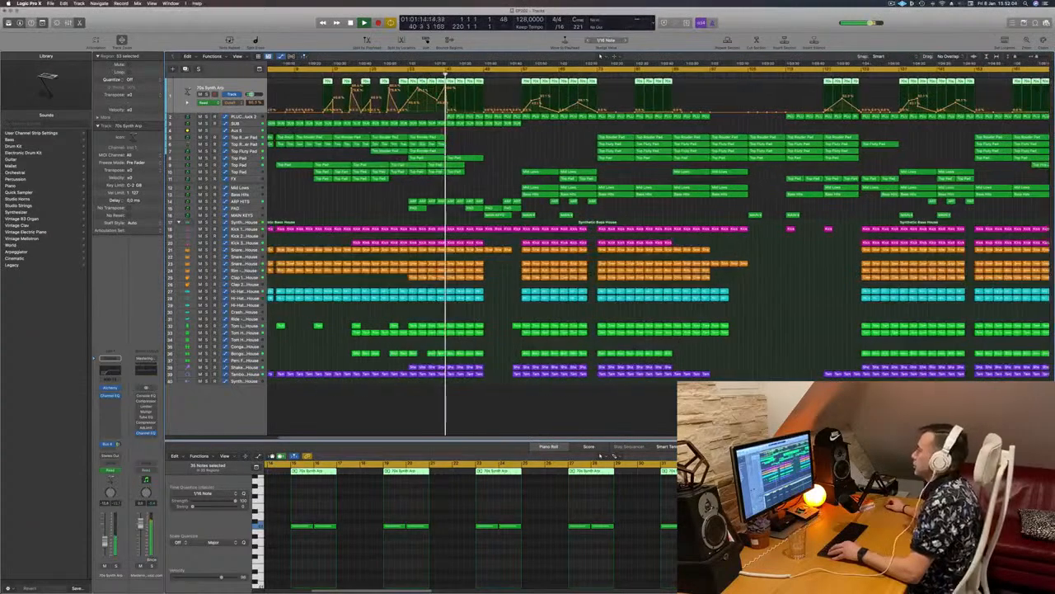
Step: Play on from around bar 41, display the PAD track's volume automation, and check the track in solo before unsoloing it
key(super+Right)
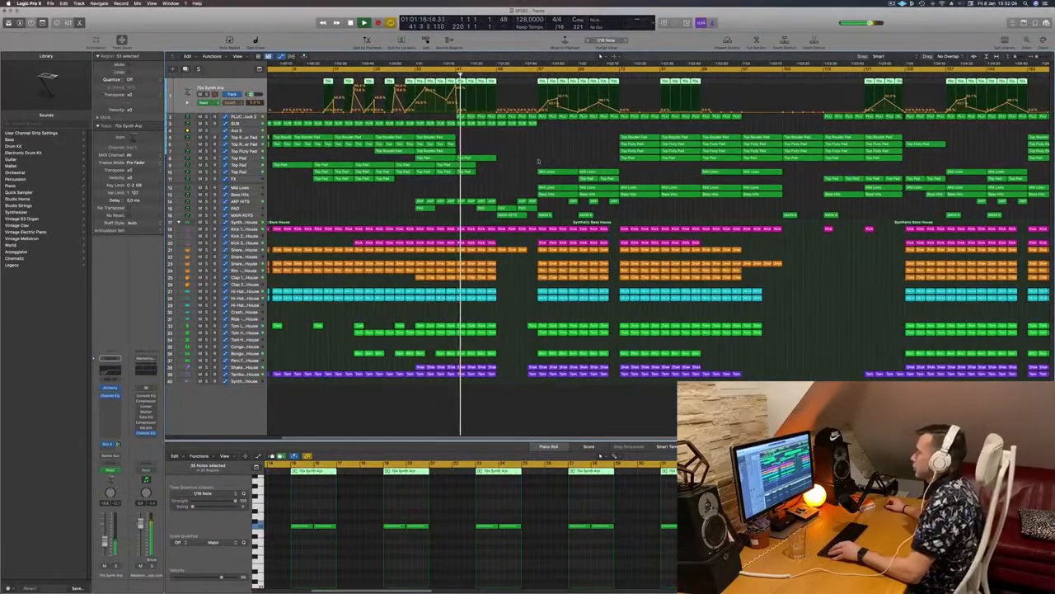
key(super+Right)
key(super+Left)
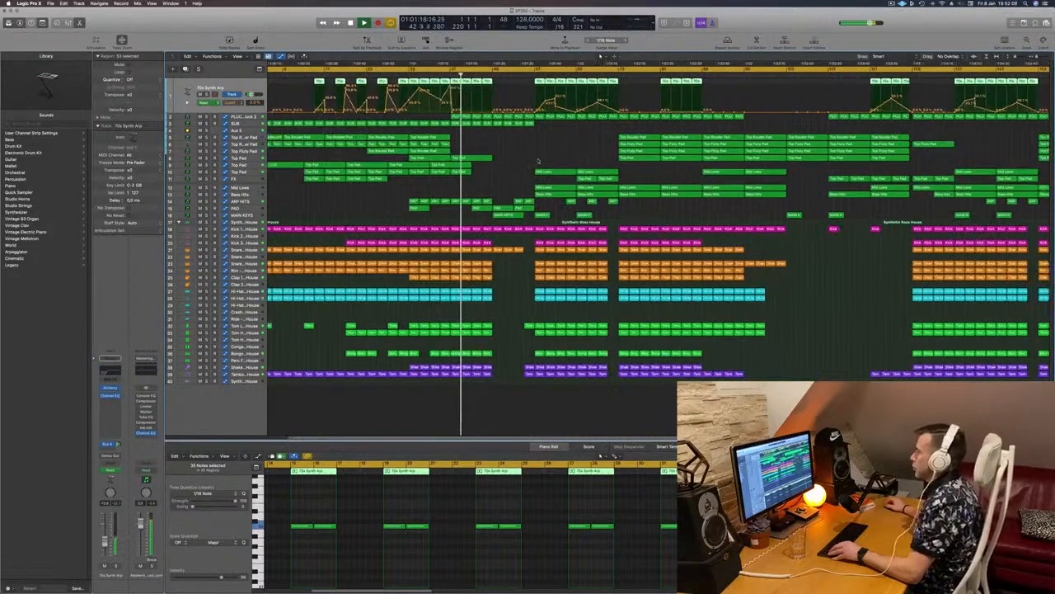
click(335, 212)
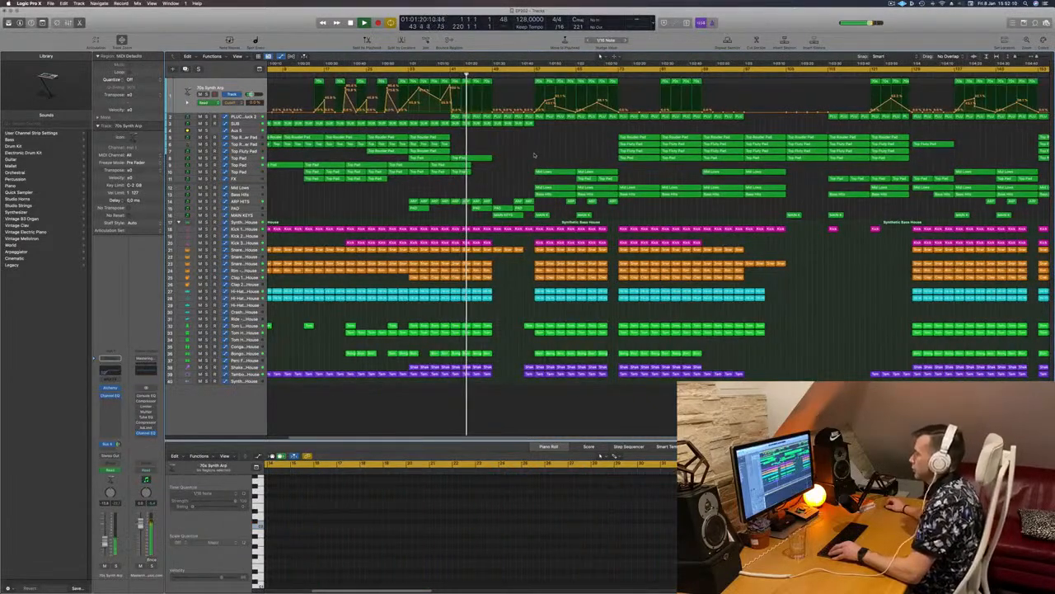
key(super+Right)
click(246, 208)
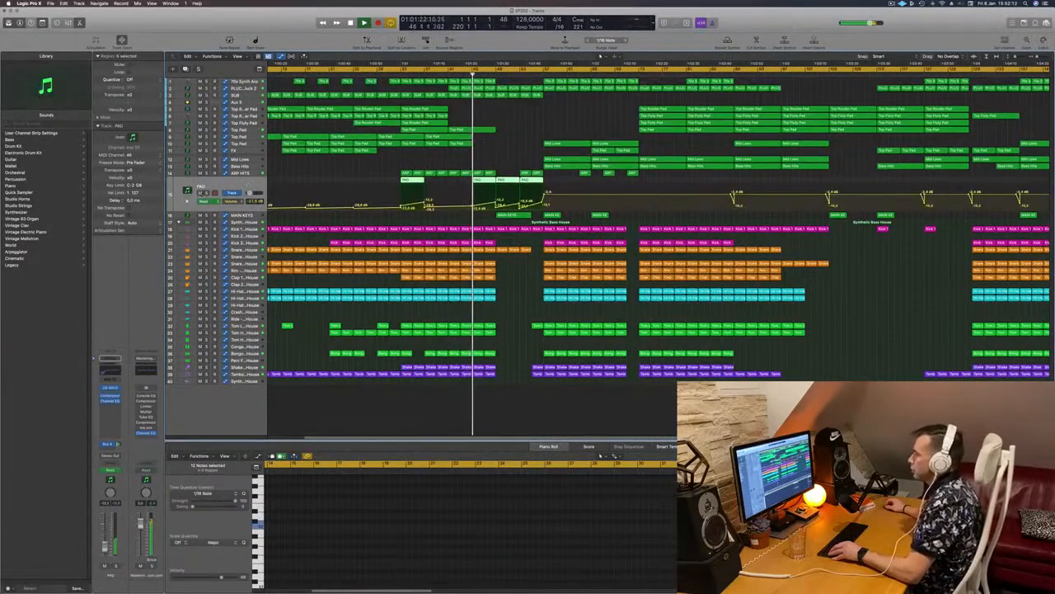
key(ctrl+s)
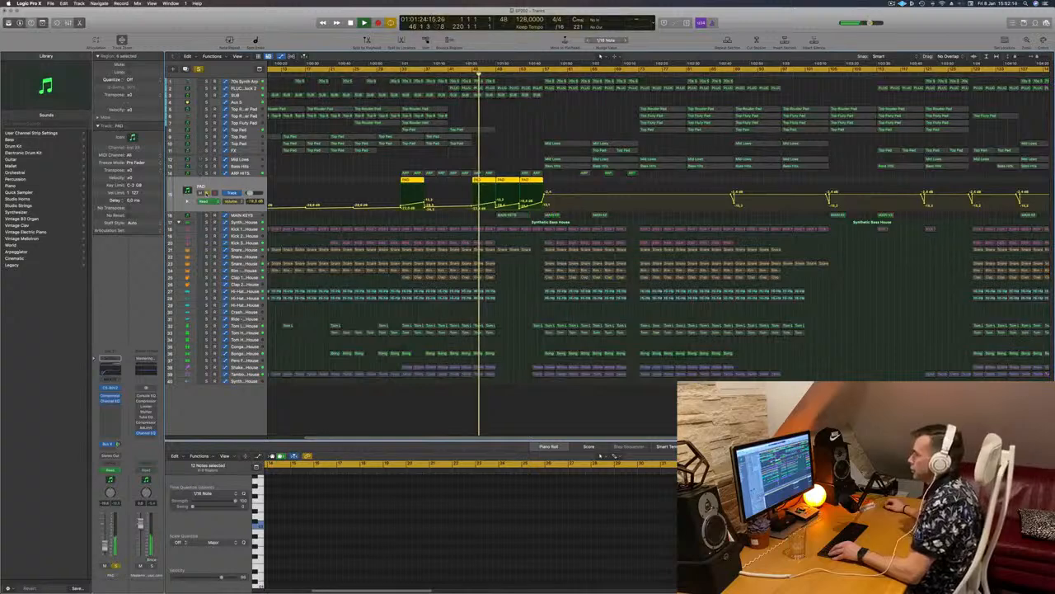
key(ctrl+s)
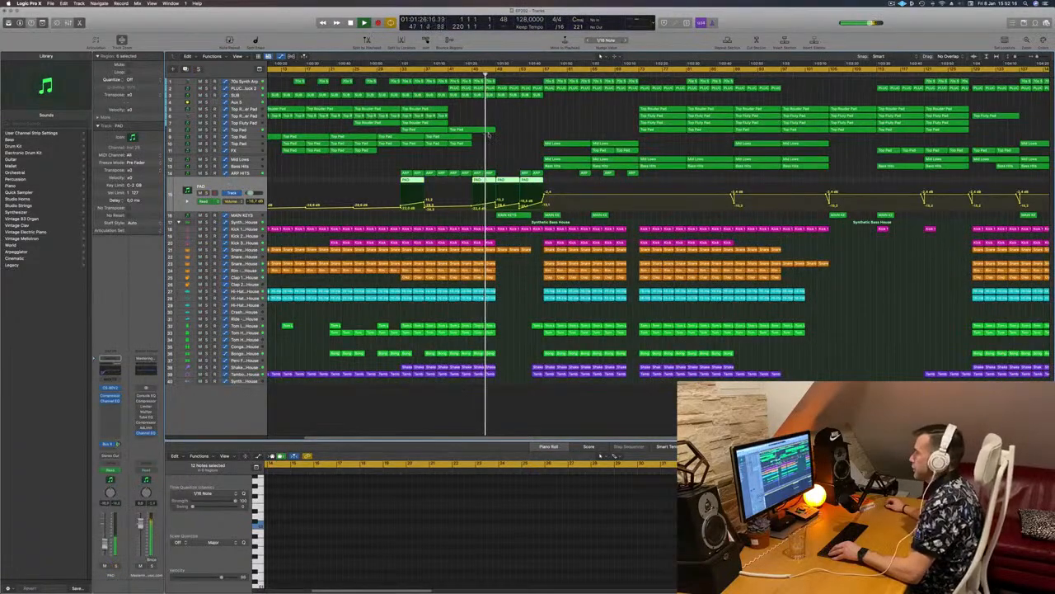
Step: Move the PAD track's later low volume automation point back to around bar 73, so the level falls after the bar 57 peak
click(502, 135)
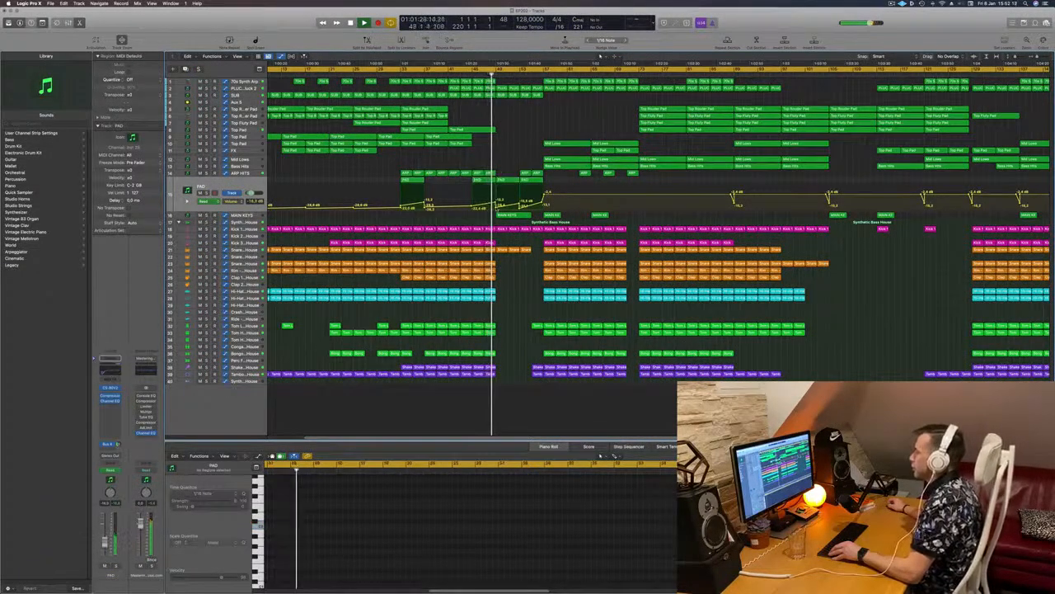
drag(495, 206, 496, 206)
scroll(520, 144, up, 2)
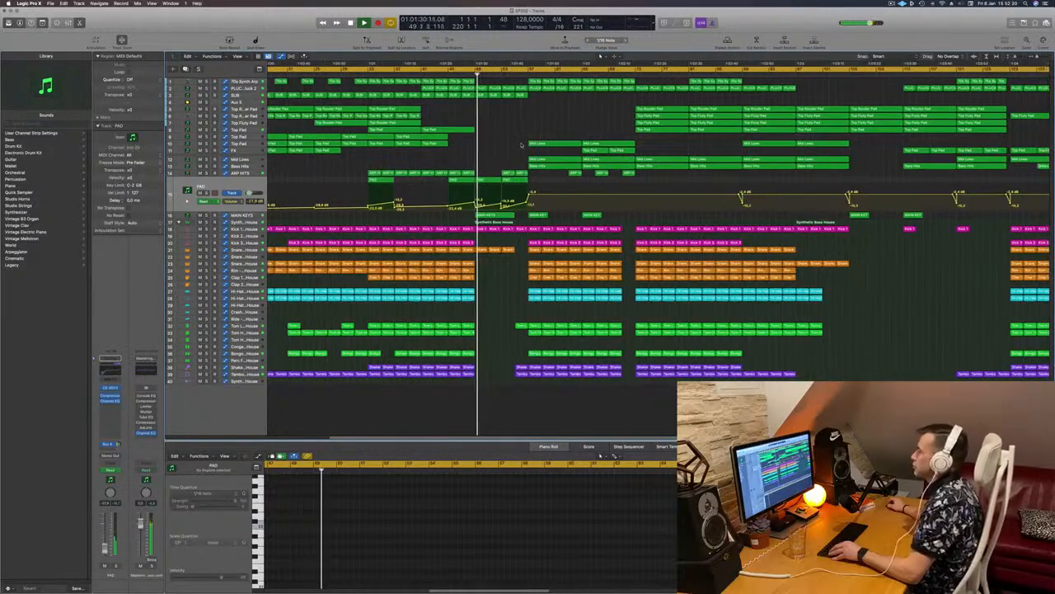
scroll(489, 144, down, 4)
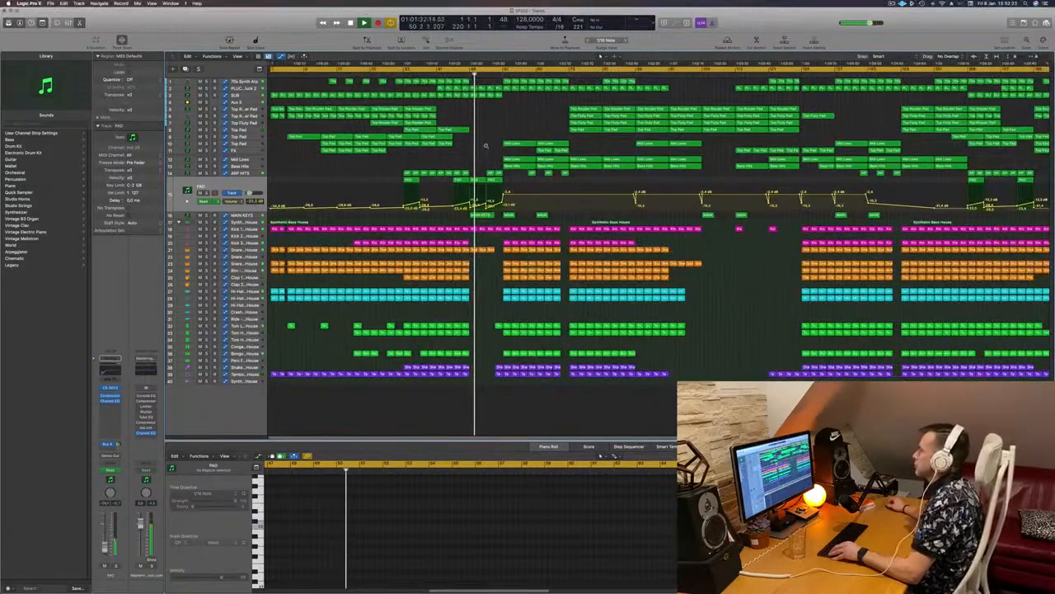
scroll(486, 147, down, 2)
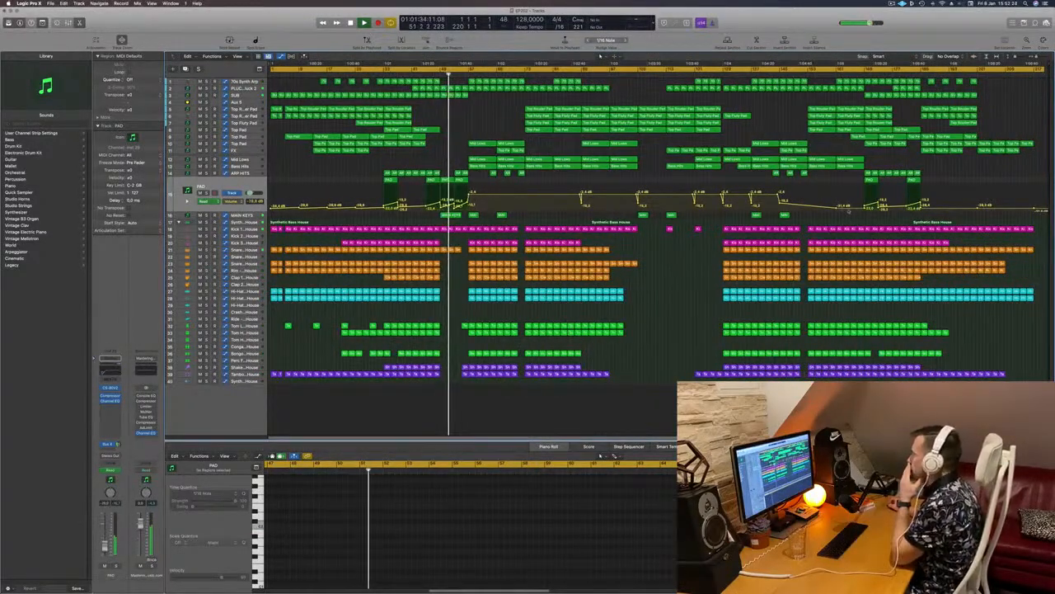
drag(839, 207, 495, 207)
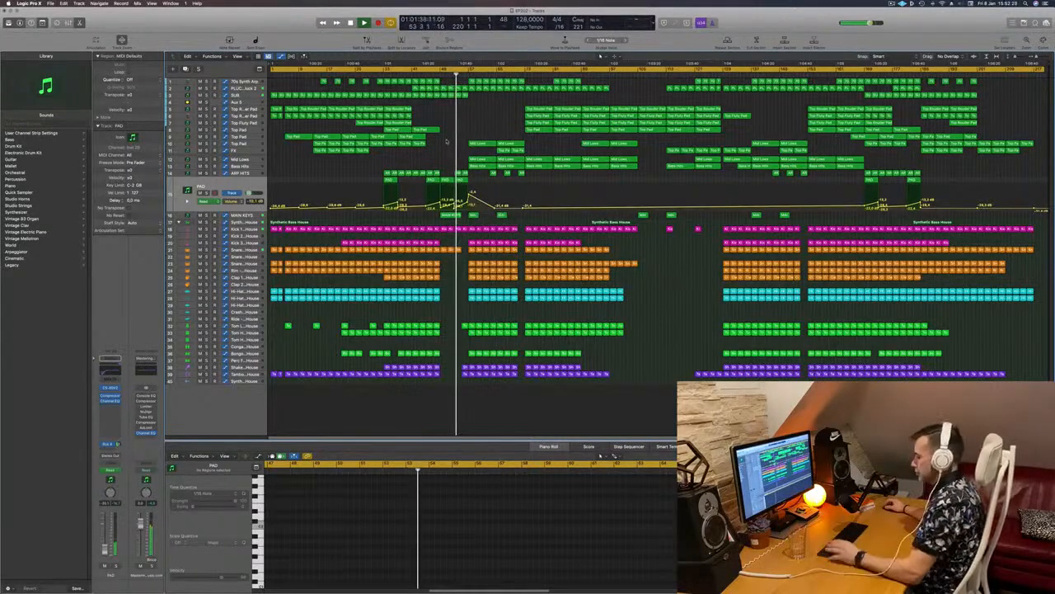
Step: Display the PLUCK - Progressive Pluck 2 track's automation and delete its two regions between bars 49 and 53
scroll(446, 140, up, 5)
key(shift+comma)
click(244, 88)
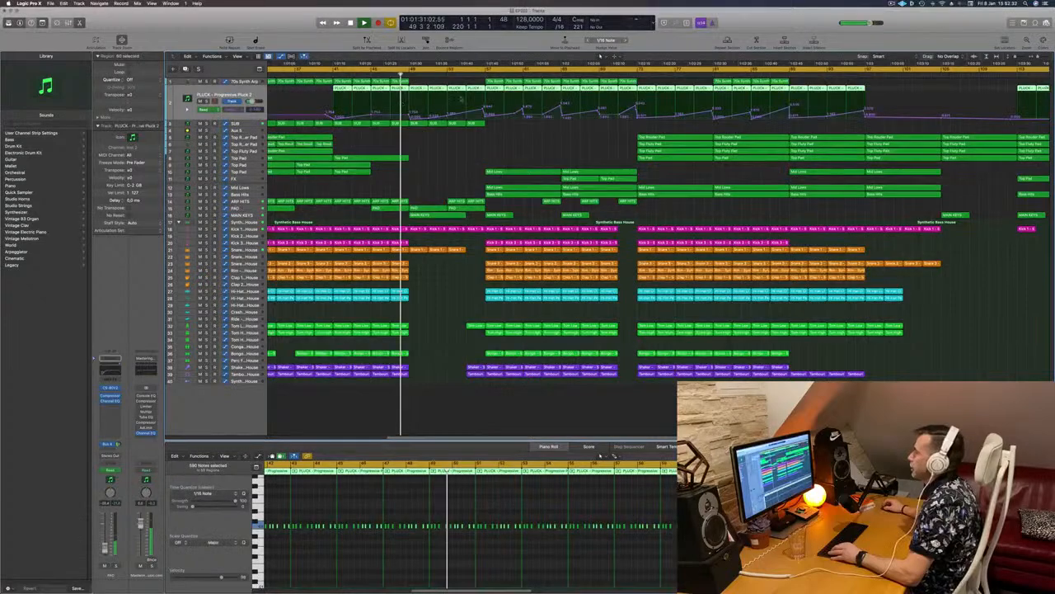
scroll(334, 115, down, 2)
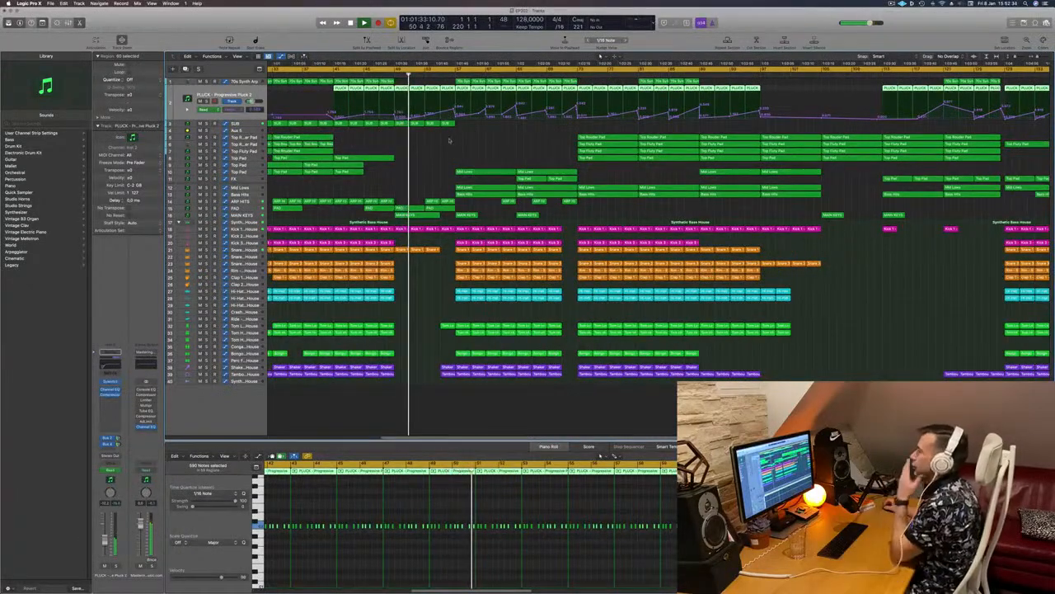
click(425, 118)
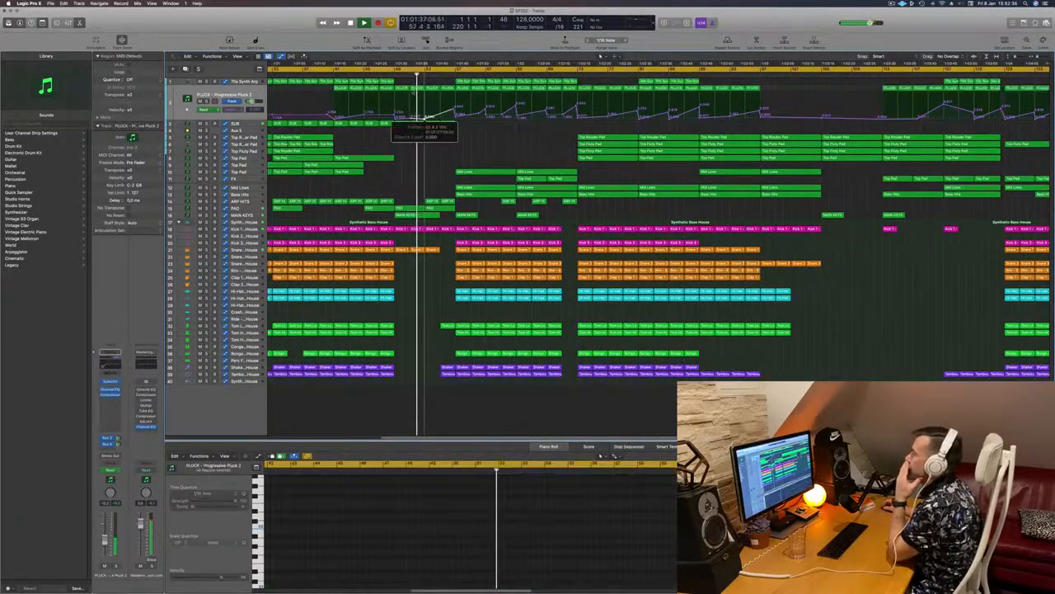
click(379, 70)
click(402, 88)
shift+click(417, 88)
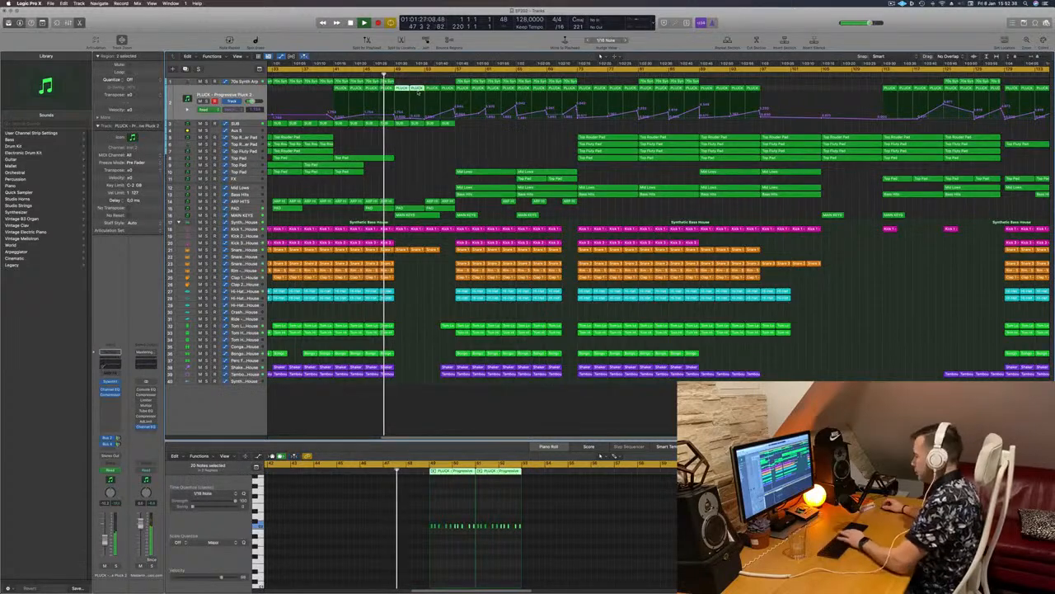
key(BackSpace)
Step: Listen through the break up to bar 57 and delete the two remaining Progressive Pluck 2 regions between bars 53 and 57
scroll(413, 127, left, 1)
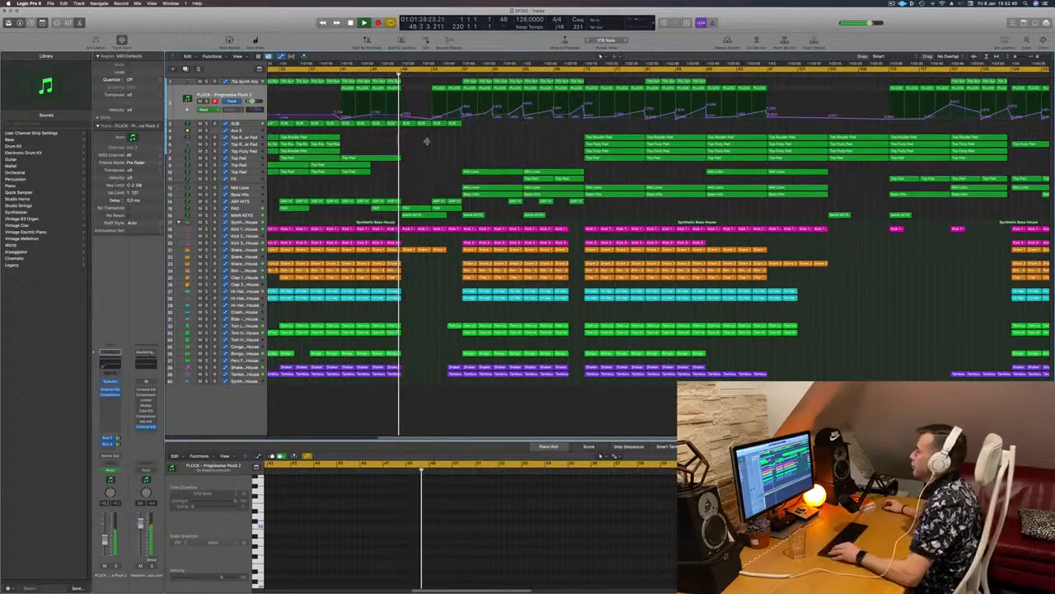
scroll(464, 151, up, 2)
scroll(443, 152, down, 2)
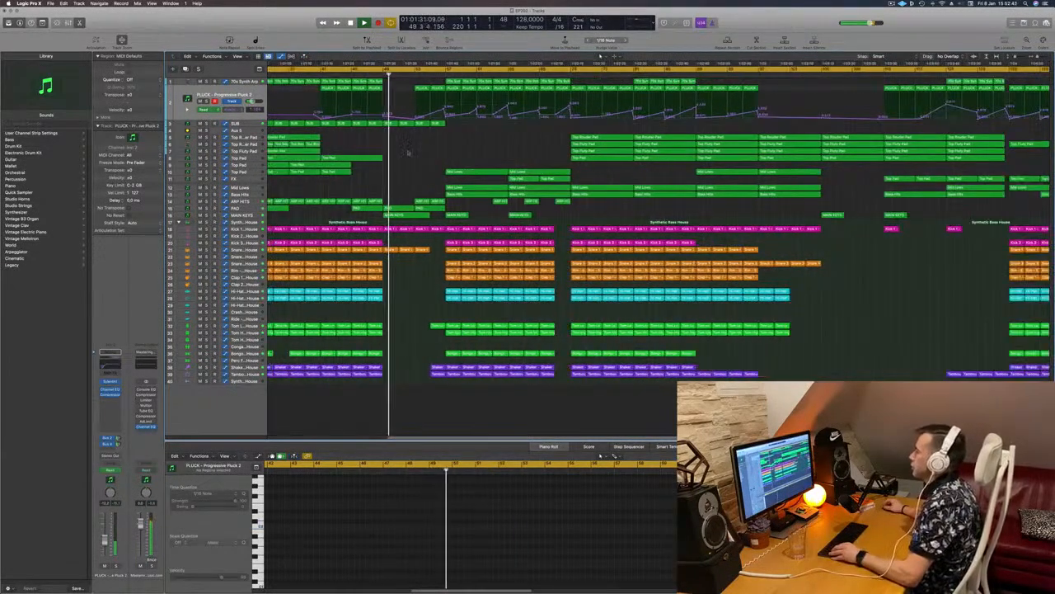
key(super+Right)
scroll(421, 149, up, 2)
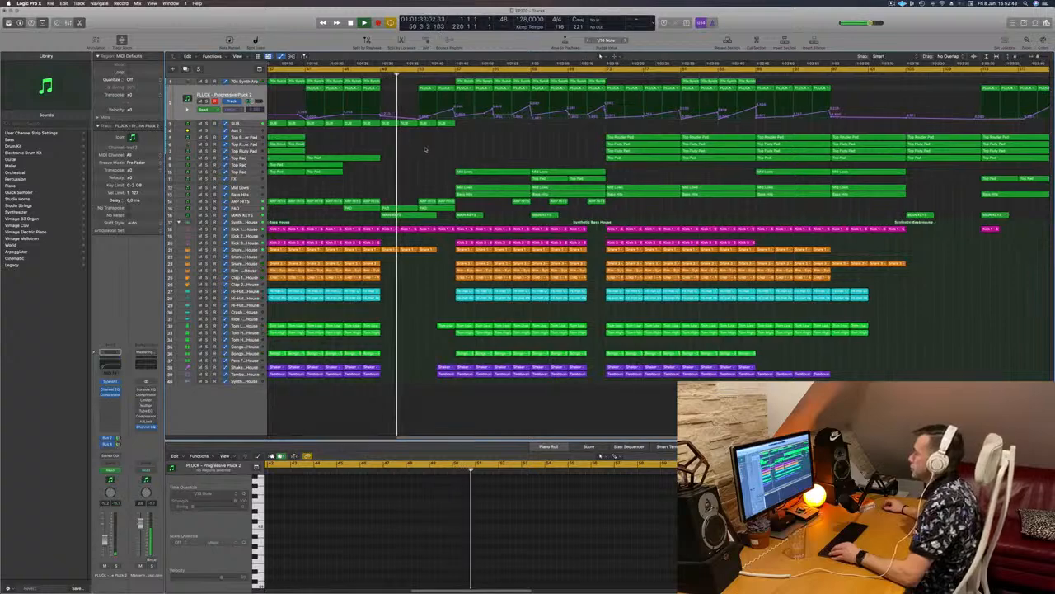
scroll(425, 149, down, 3)
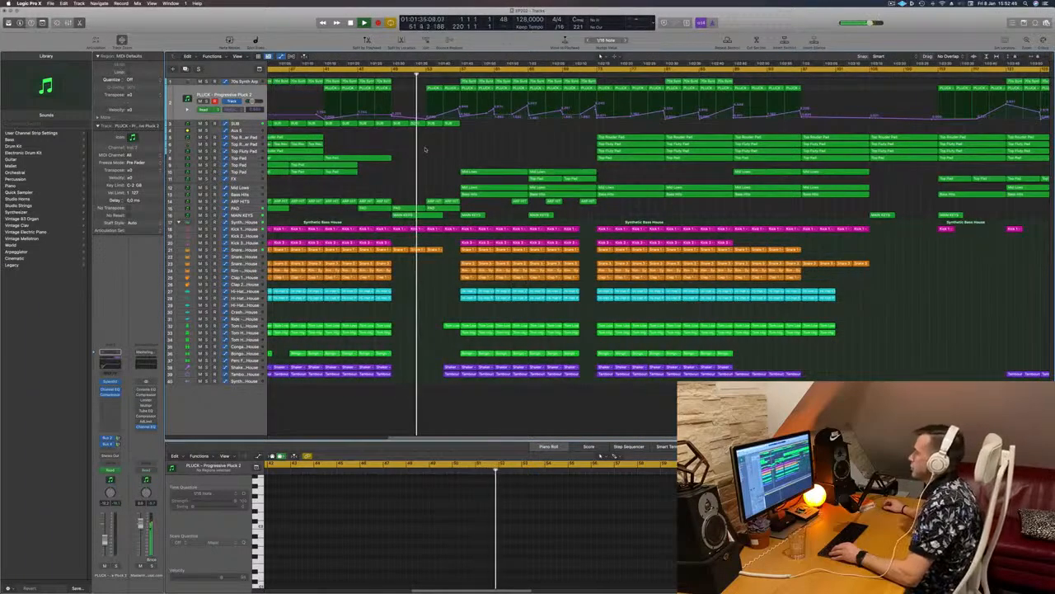
key(super+Right)
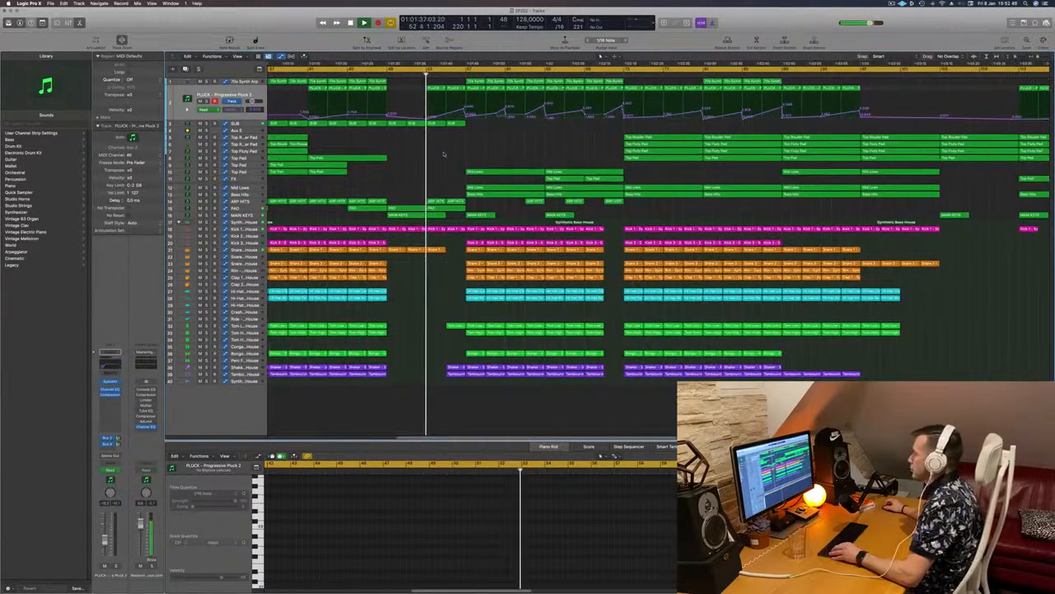
key(super+Right)
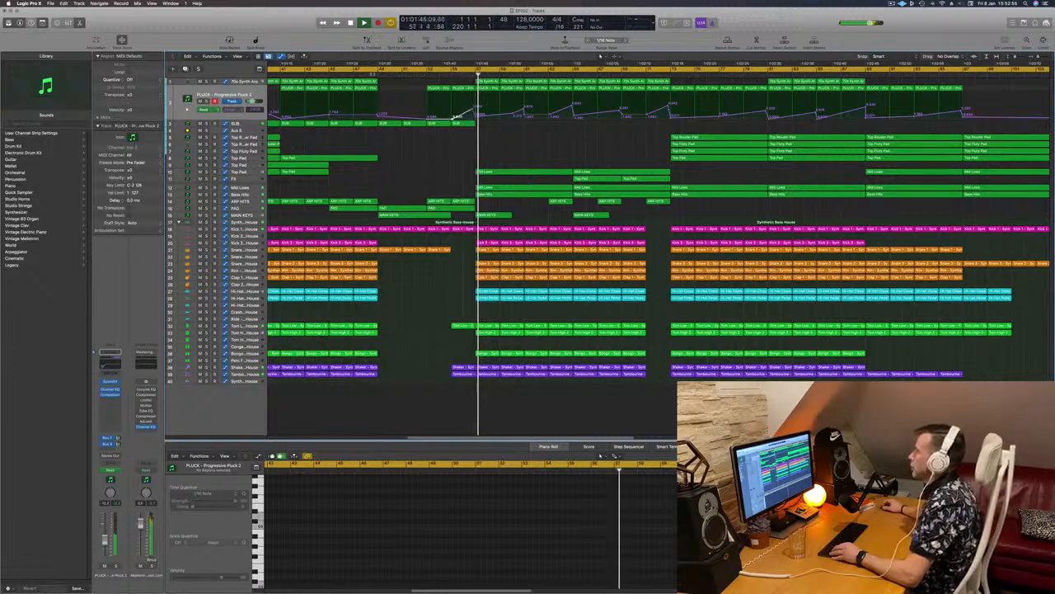
click(458, 89)
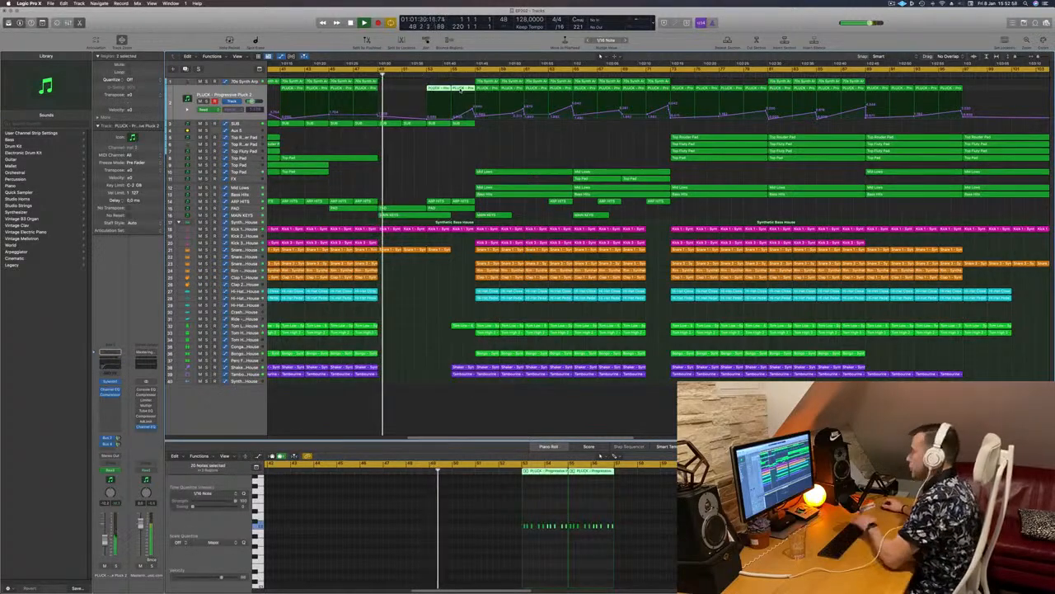
key(BackSpace)
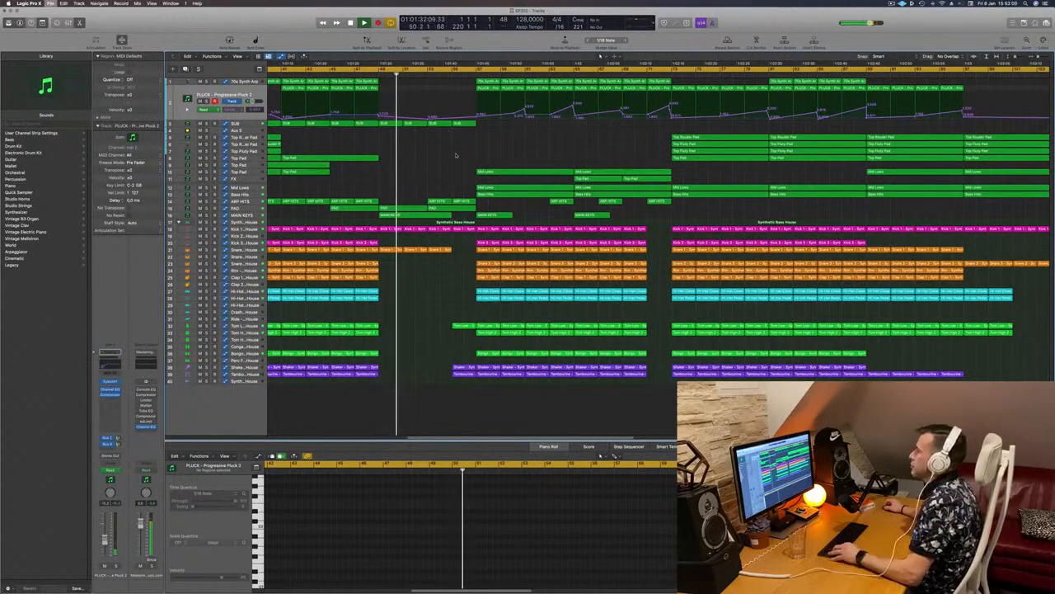
Step: Replay the break from around bar 49 and listen on past bar 57 across the wider arrangement
key(super+Left)
key(super+Left)
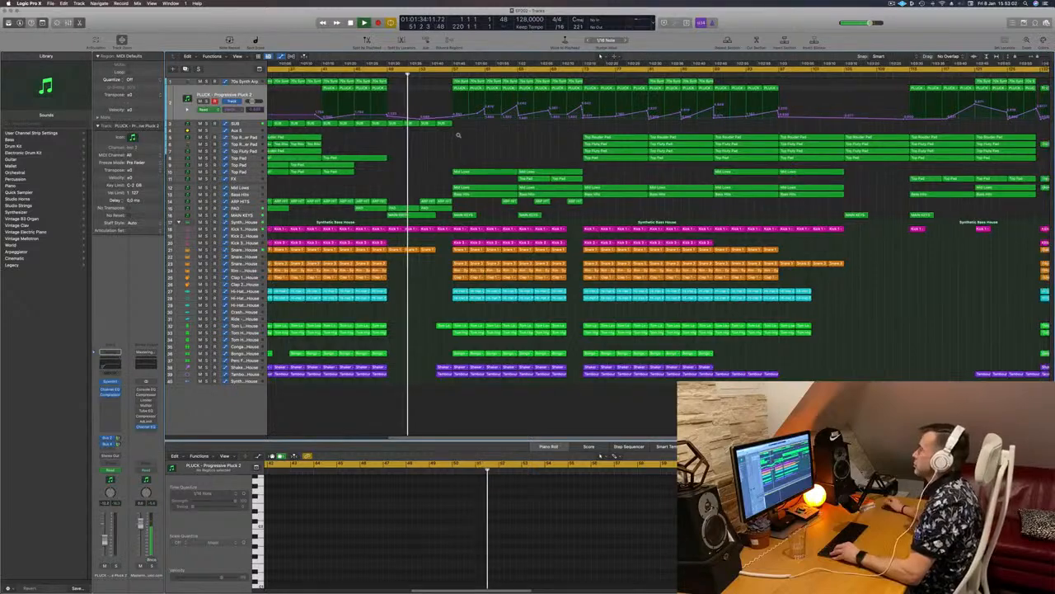
key(super+Left)
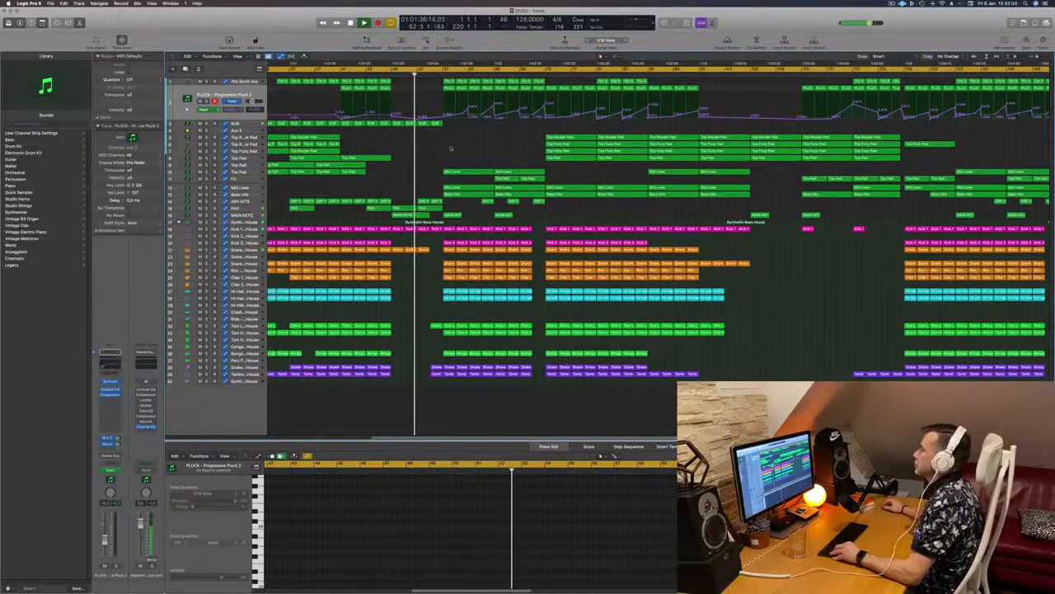
key(super+Left)
key(super+Left)
key(super+Left)
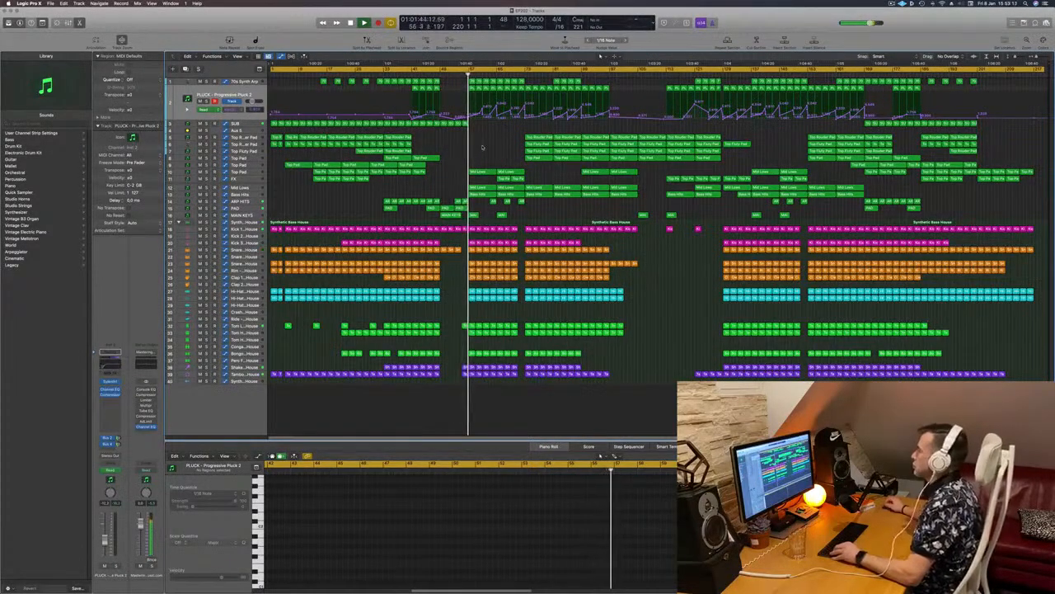
scroll(492, 142, up, 1)
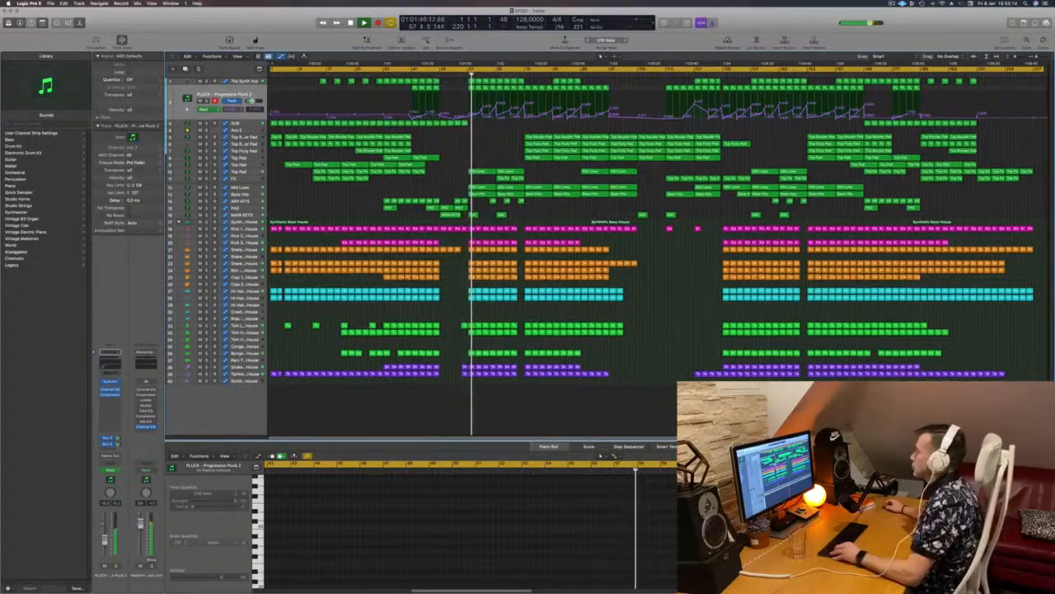
scroll(500, 145, up, 2)
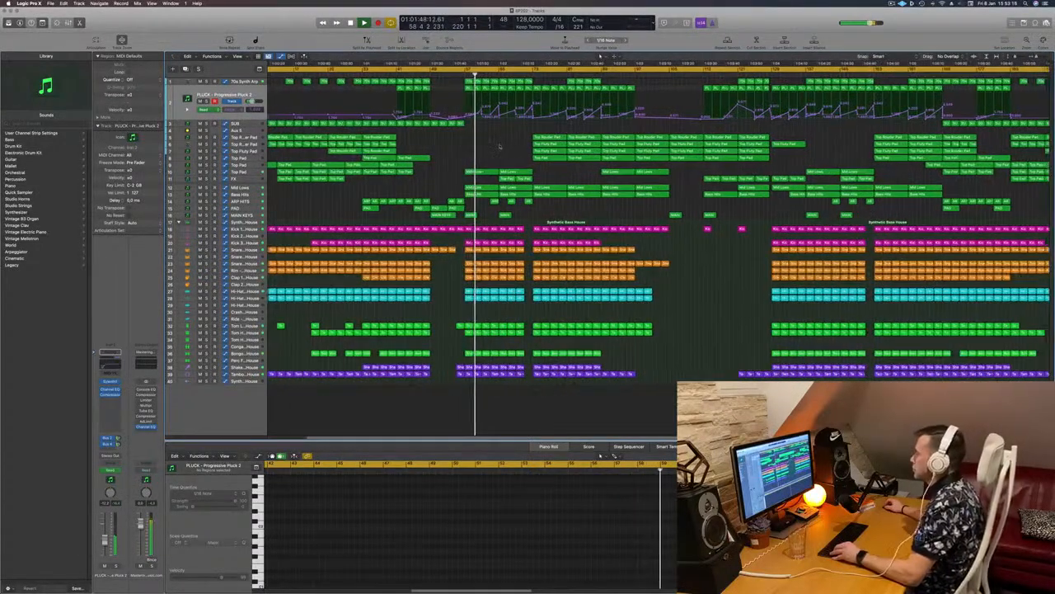
scroll(500, 145, down, 2)
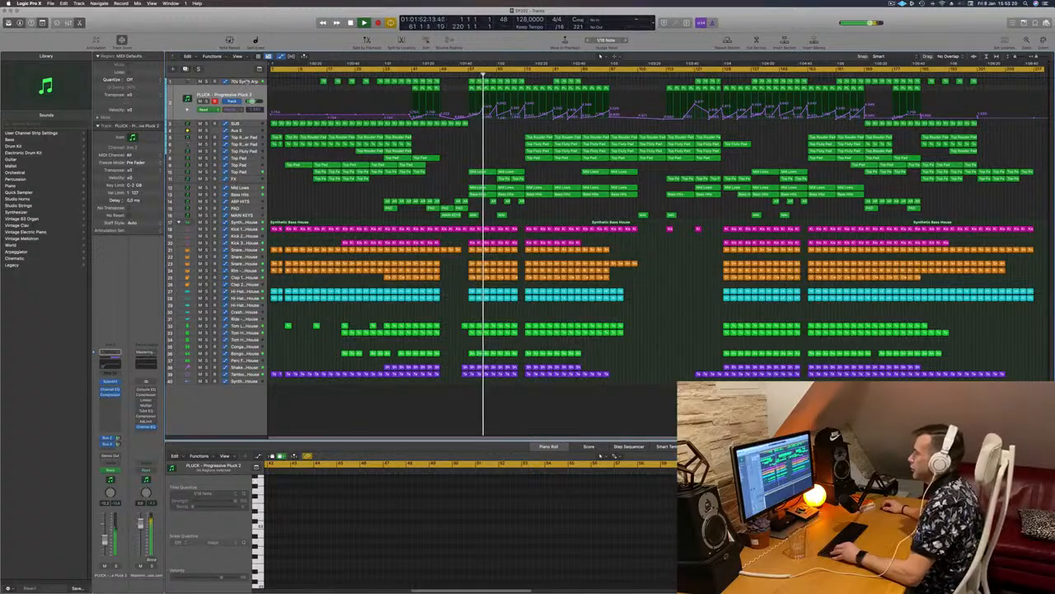
Step: Solo the 70s Synth Arp and Progressive Pluck 2 tracks to hear them together, and unsolo them
key(Up)
key(s)
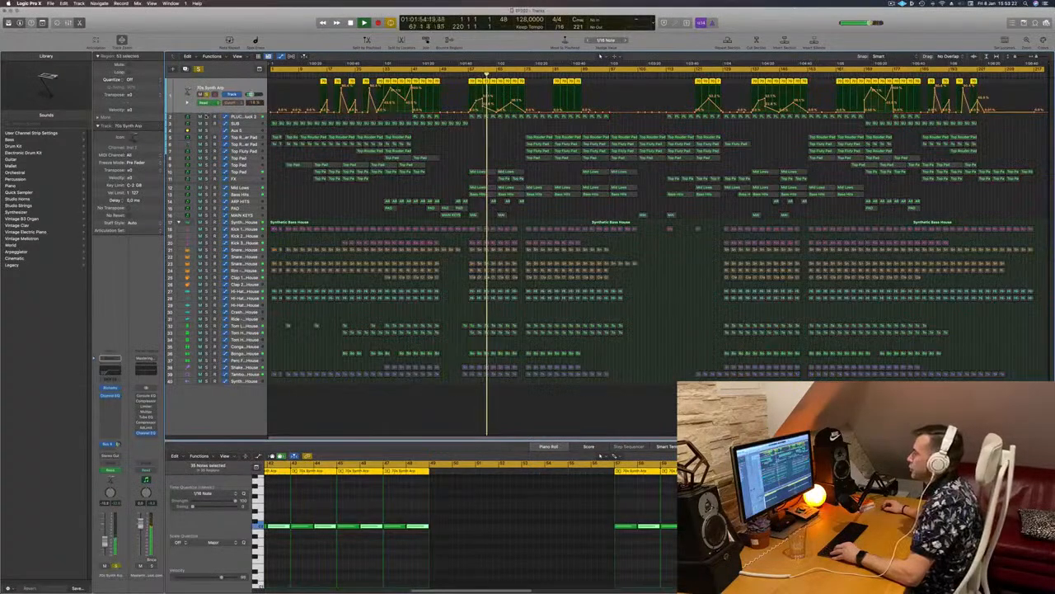
click(206, 117)
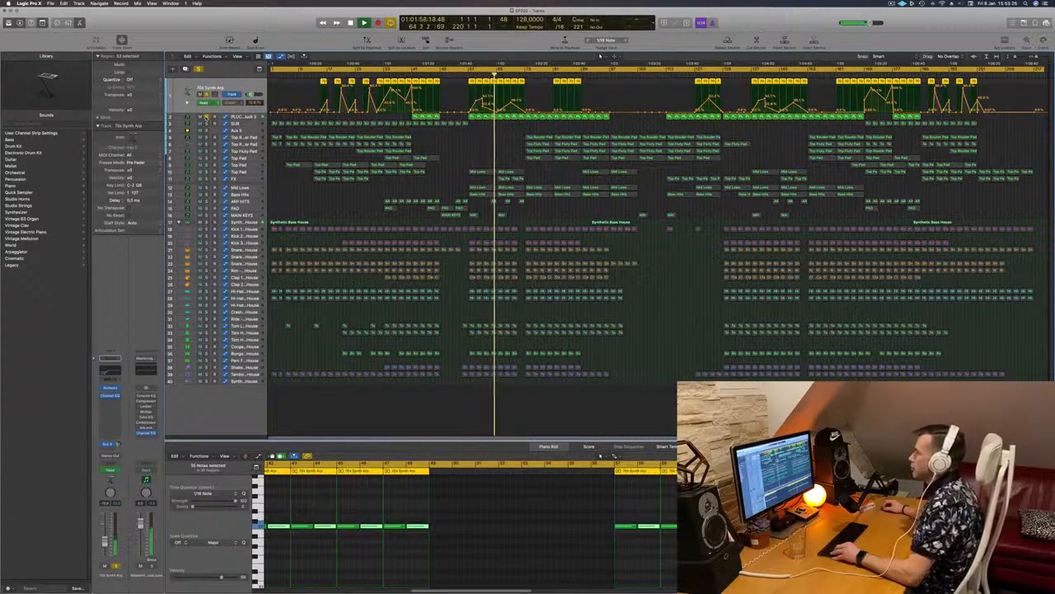
click(207, 94)
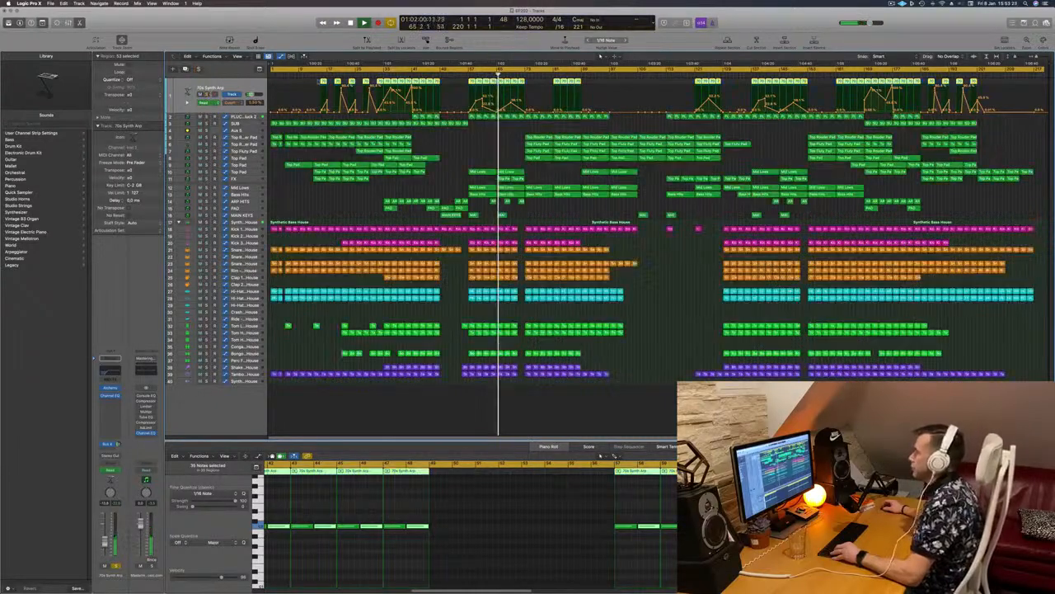
Step: Replay from around bar 55 and delete the 70s Synth Arp regions between bars 57 and 73
click(463, 76)
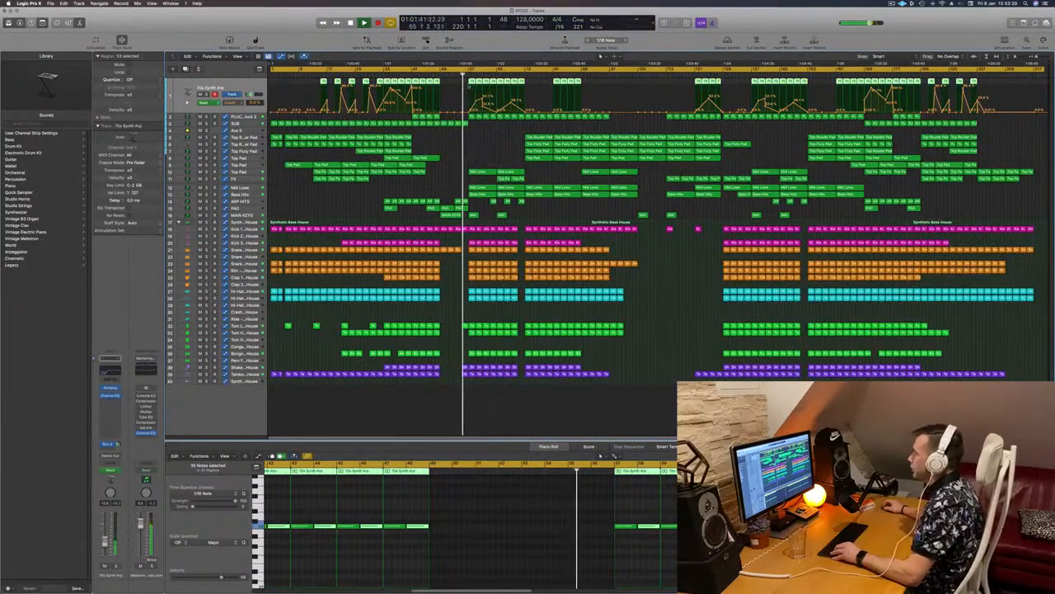
drag(467, 82, 523, 82)
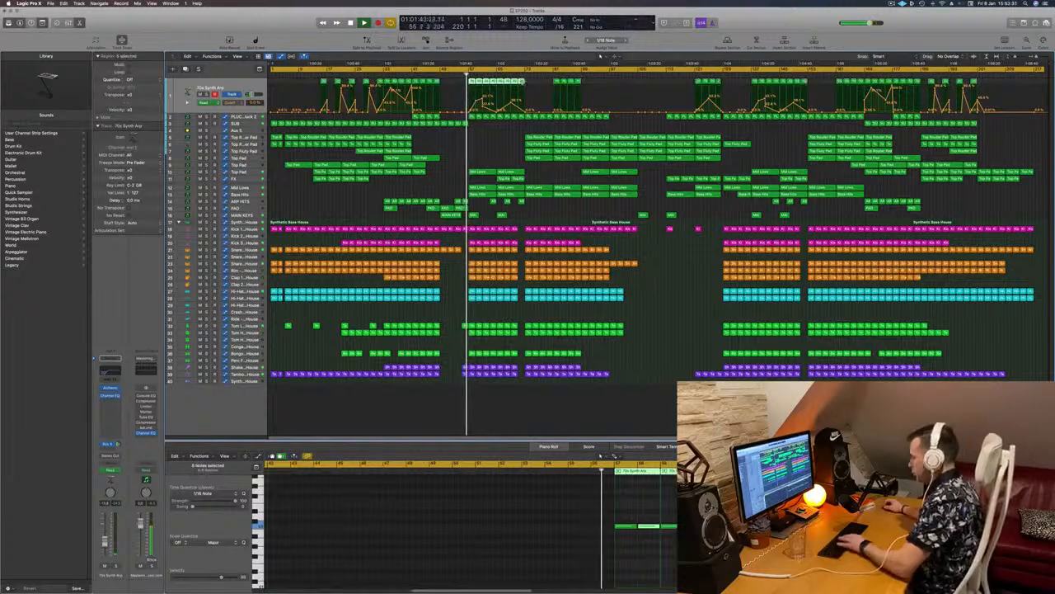
key(Delete)
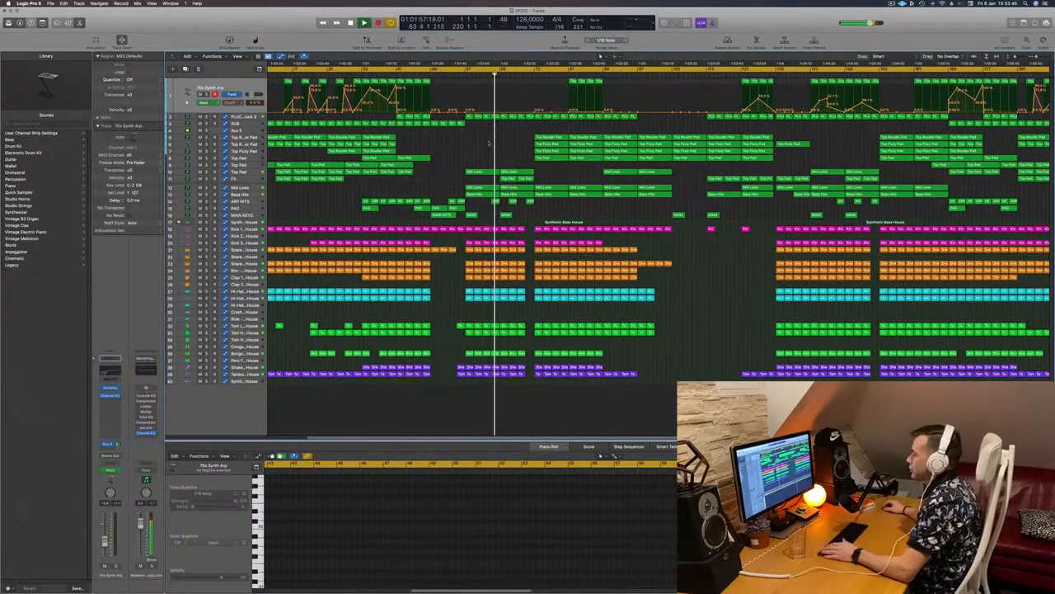
Step: Solo the Top Pad track in row 10 to hear it alone, and unsolo it
click(207, 172)
click(207, 173)
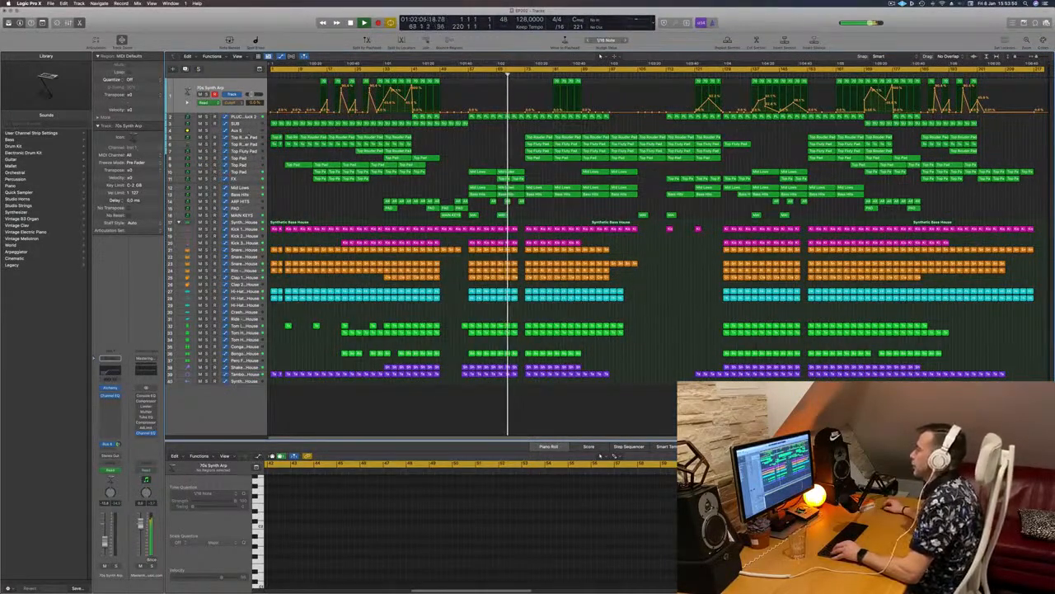
Step: Shape rising level automation on the Aux 5 track with peaks around bars 77, 85, 97 and 128
click(512, 131)
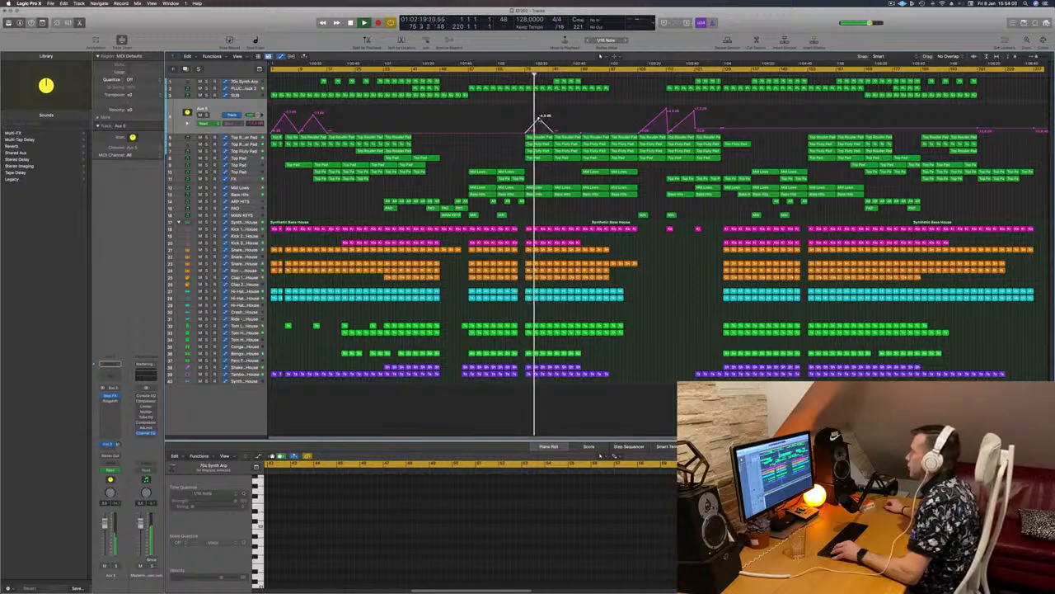
drag(539, 118, 541, 120)
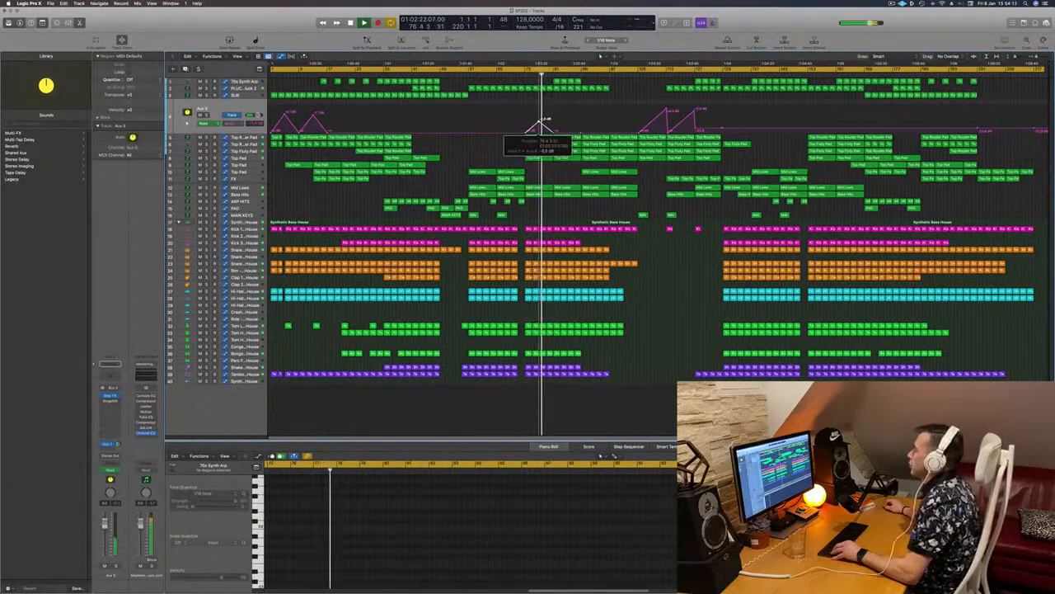
drag(566, 132, 568, 120)
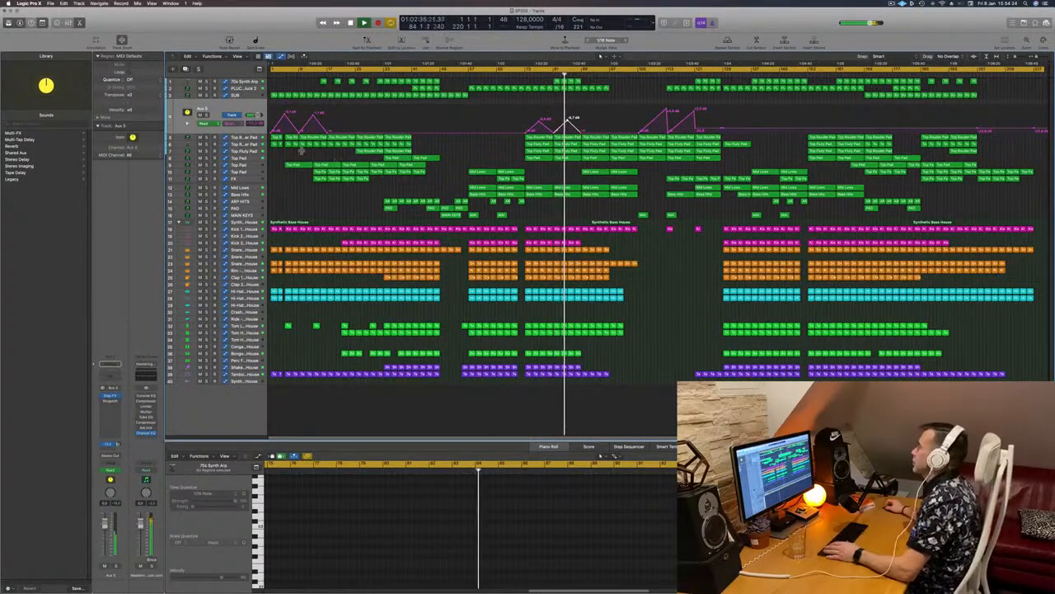
click(486, 159)
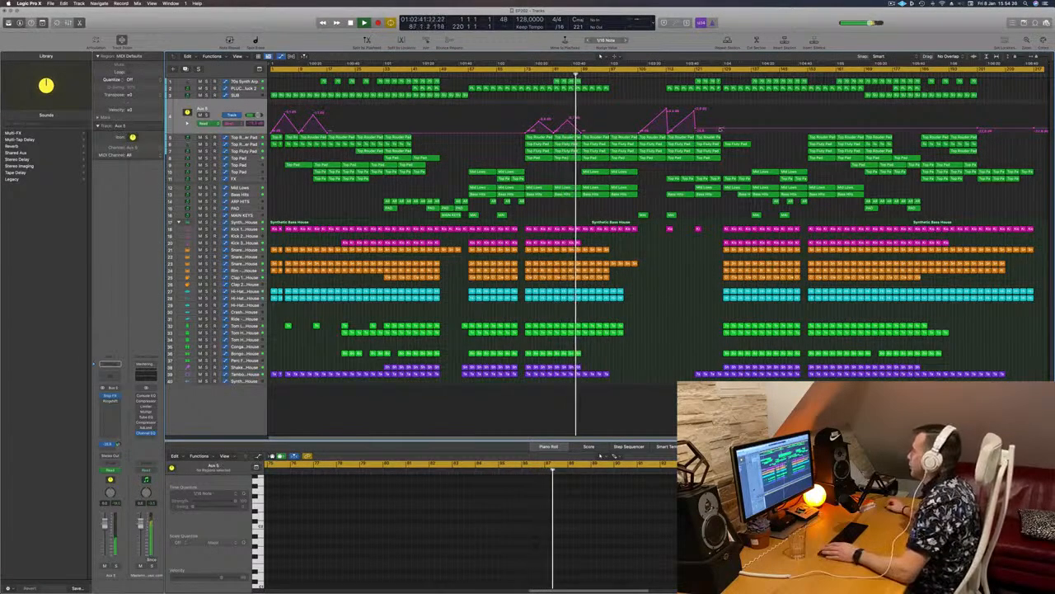
mouse_move(720, 129)
mouse_down()
mouse_move(722, 108)
mouse_move(723, 130)
mouse_up()
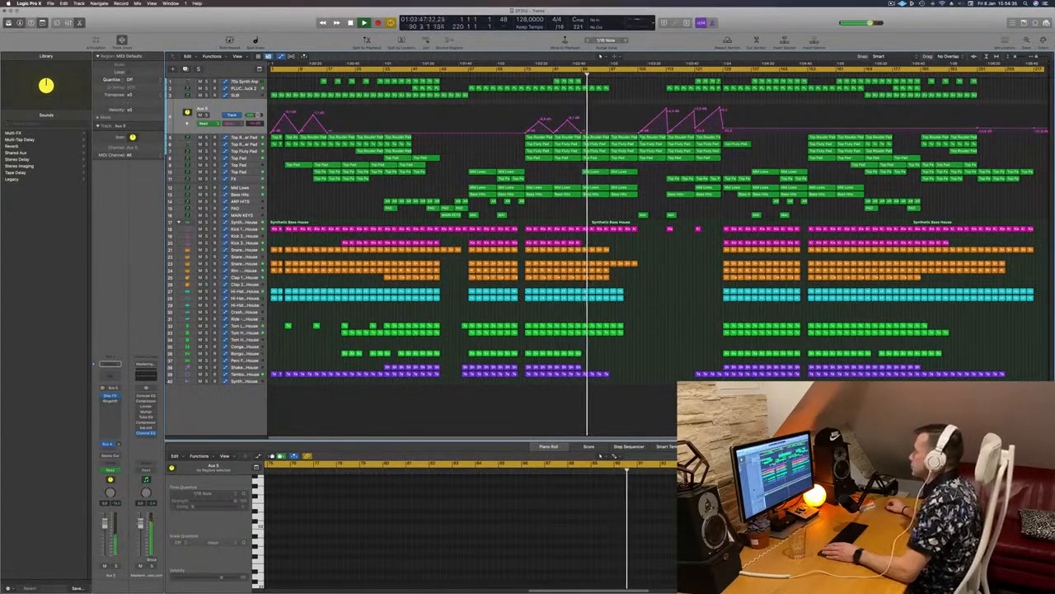
drag(610, 133, 610, 118)
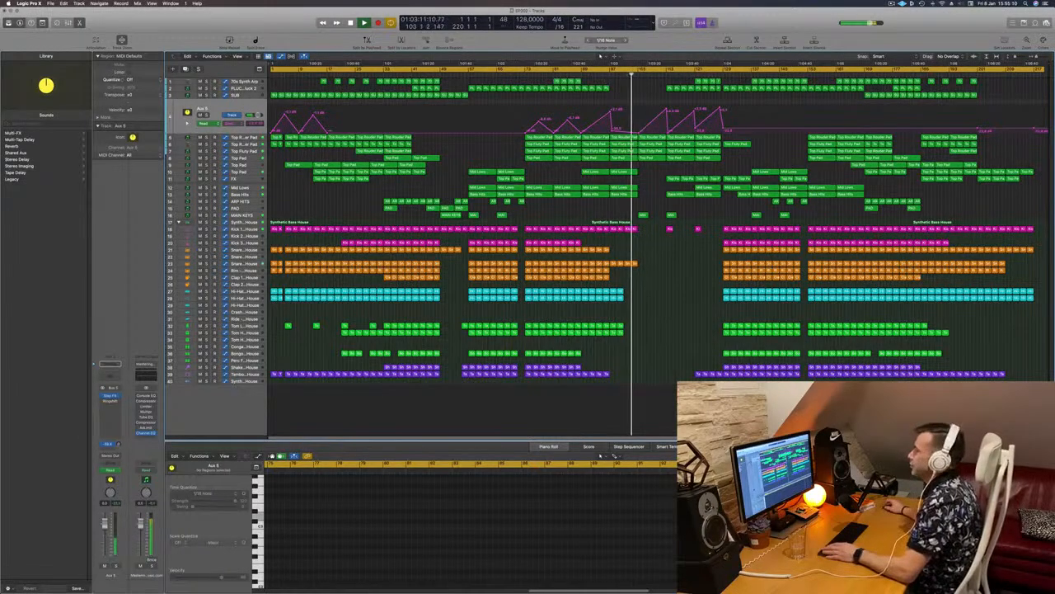
Step: Add a Channel EQ to Aux 5 and enable its high-cut band, replaying from around bar 103
double_click(105, 376)
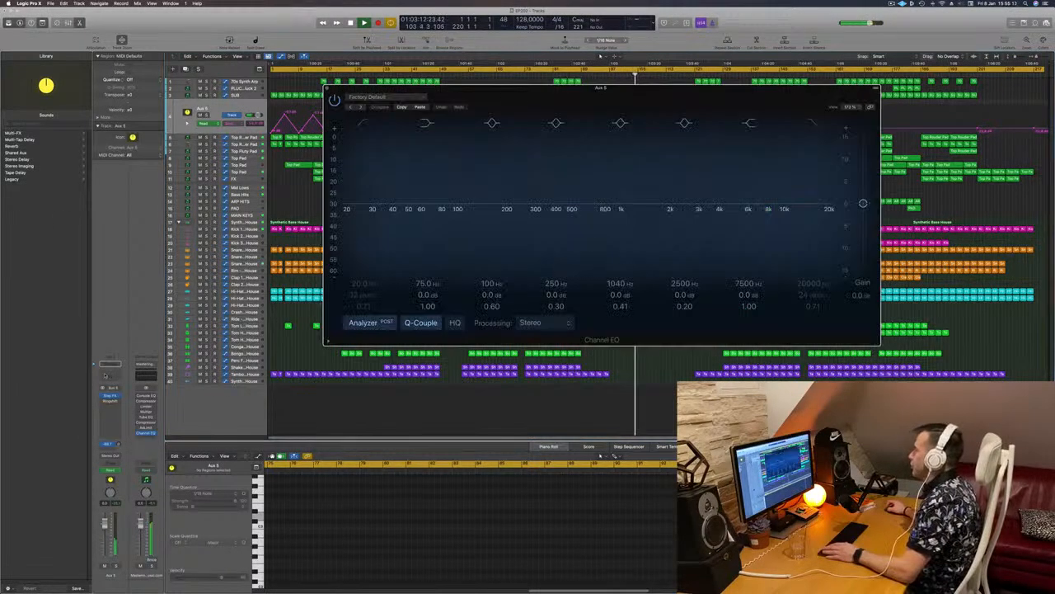
drag(666, 87, 638, 97)
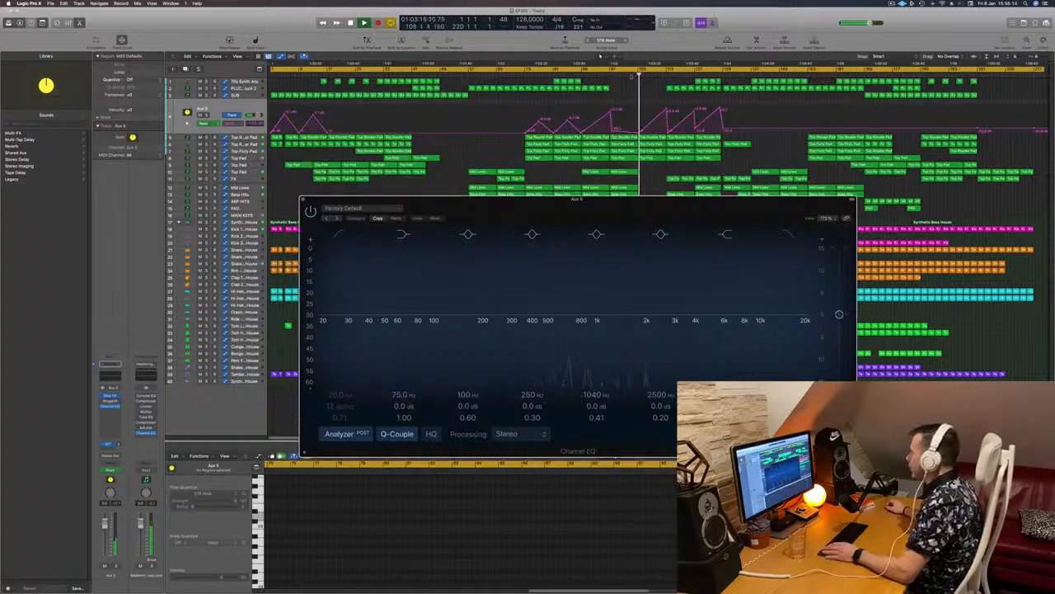
click(628, 74)
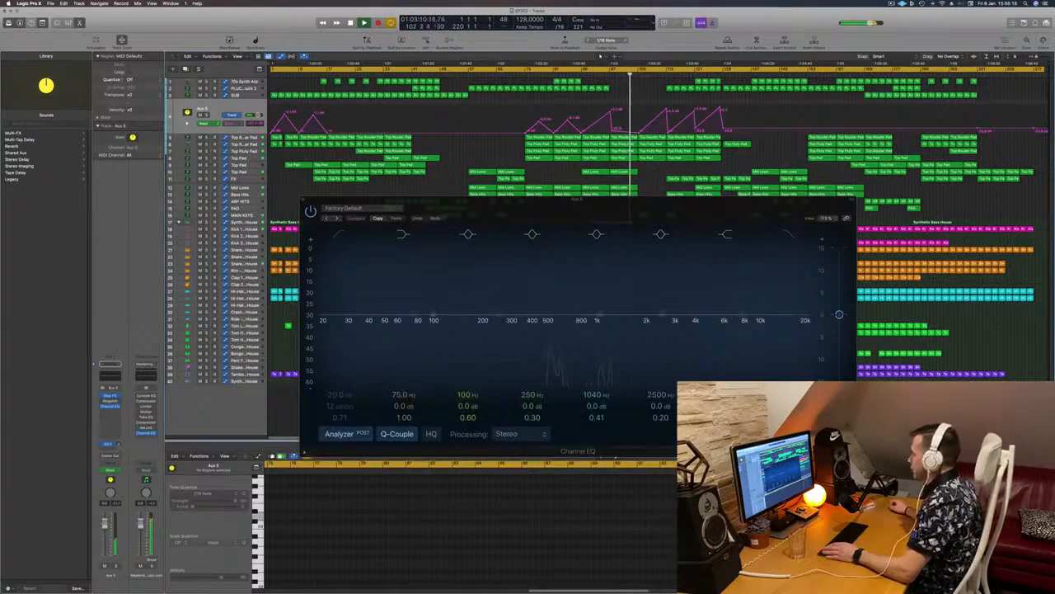
click(788, 234)
drag(684, 202, 572, 235)
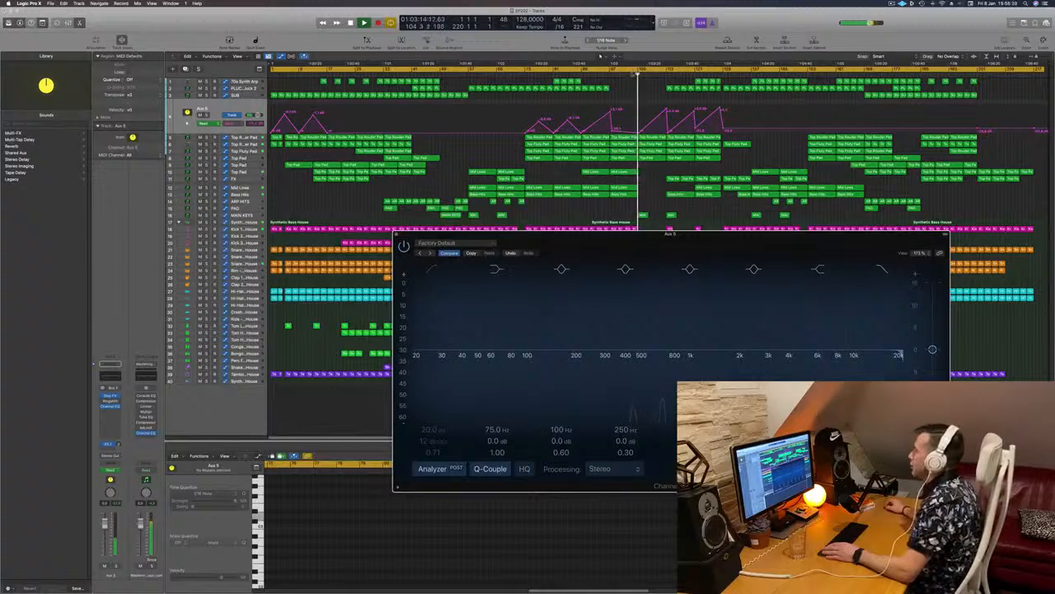
Step: Set Aux 5's automation mode to Touch, bring up the EQ's high-cut frequency lane, and close the EQ window
click(628, 73)
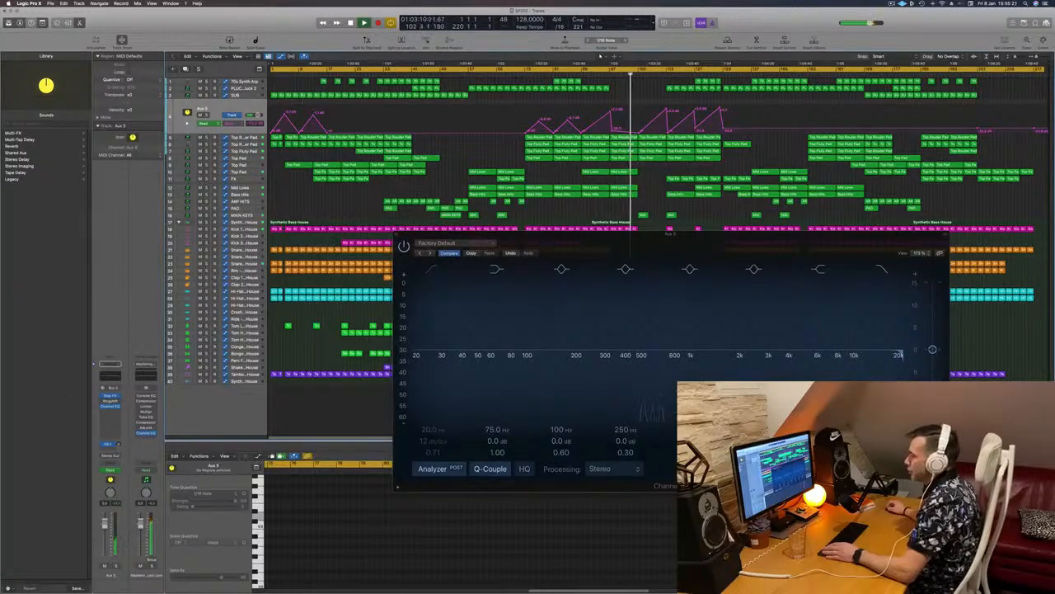
click(115, 471)
click(111, 476)
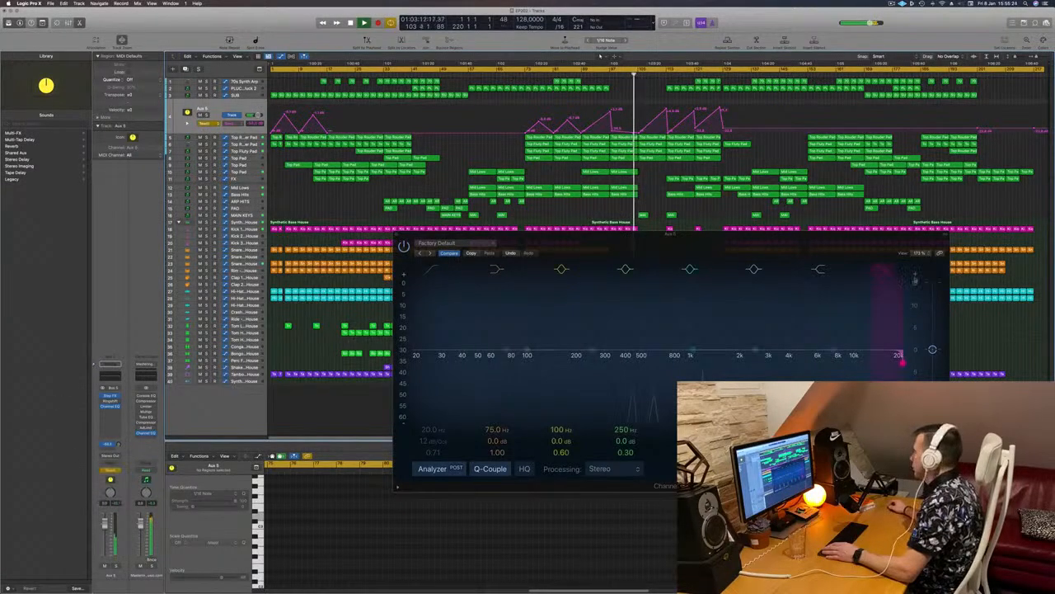
click(902, 360)
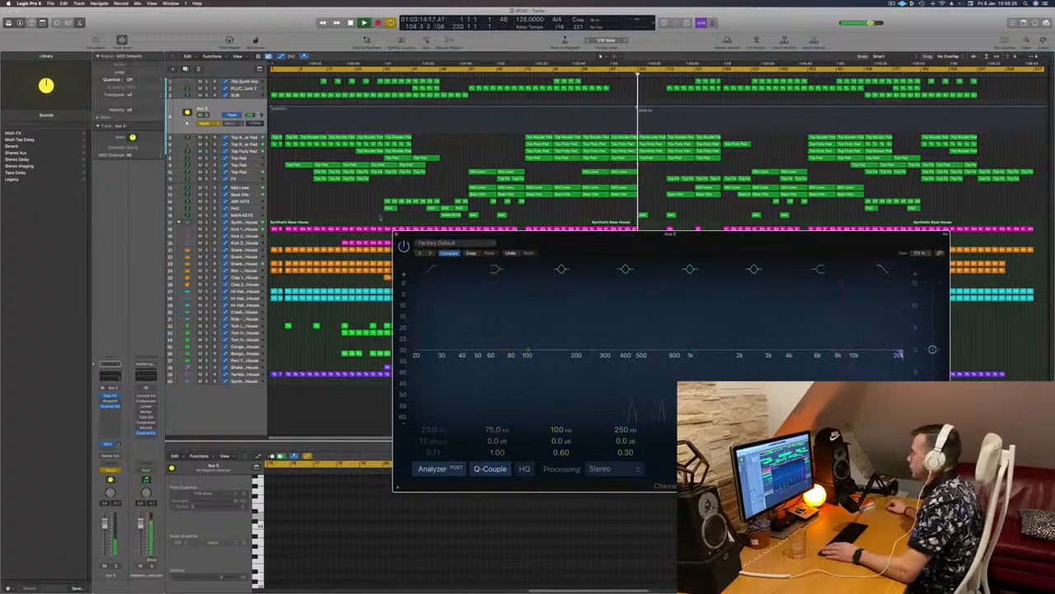
click(397, 236)
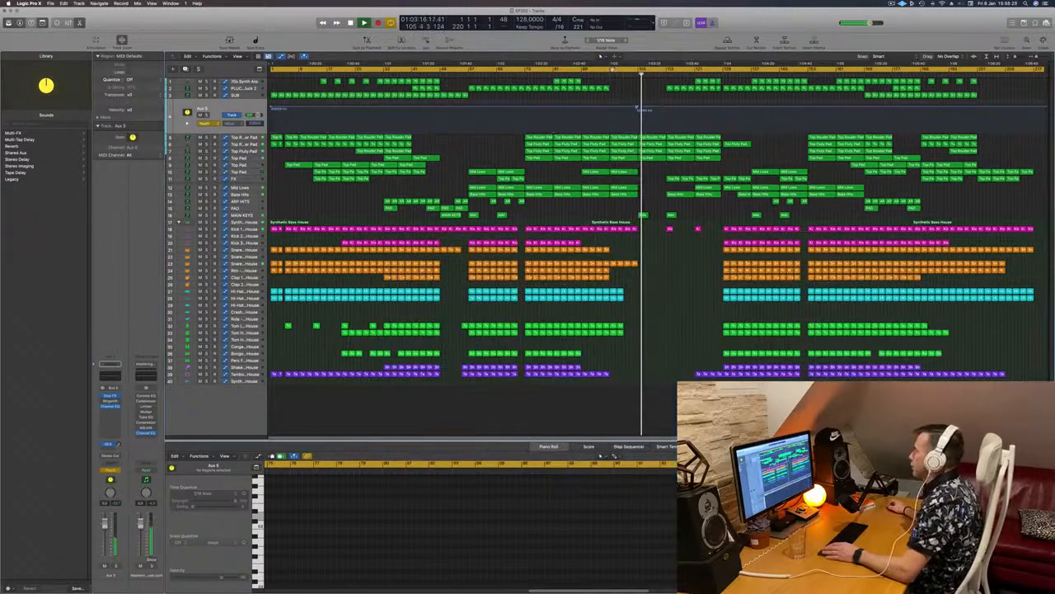
Step: Draw high-cut frequency automation on Aux 5 that drops at bar 105 and climbs back by bar 113, and replay the transition
drag(634, 86, 648, 96)
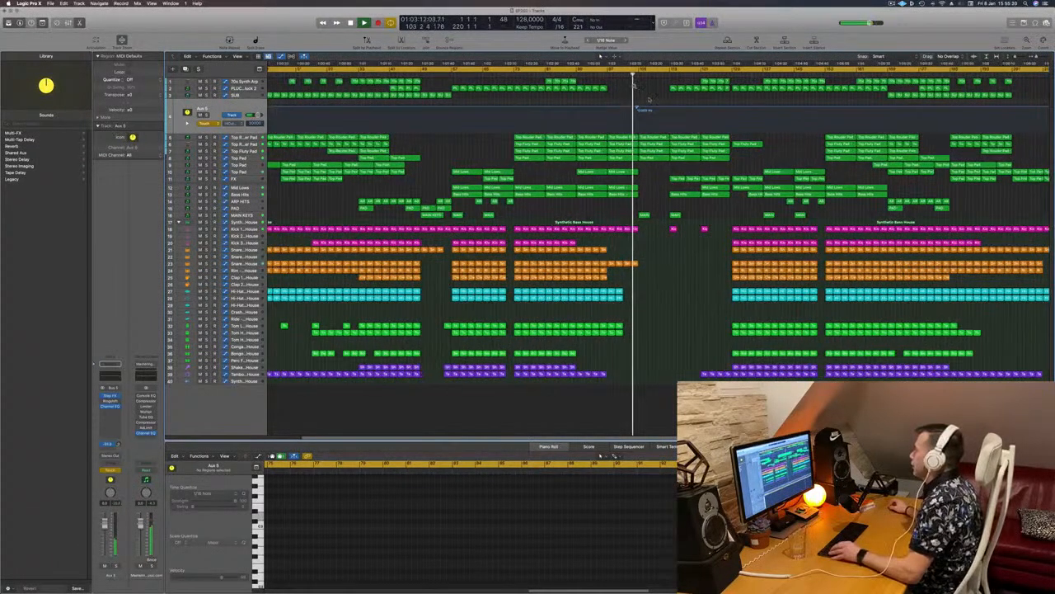
scroll(644, 107, up, 2)
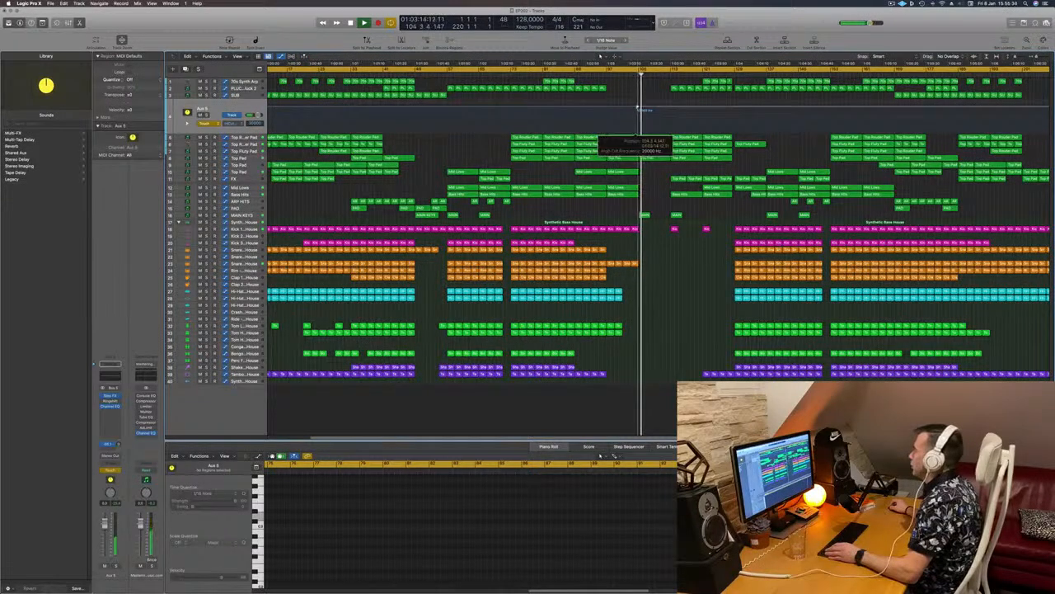
drag(639, 108, 674, 110)
click(632, 74)
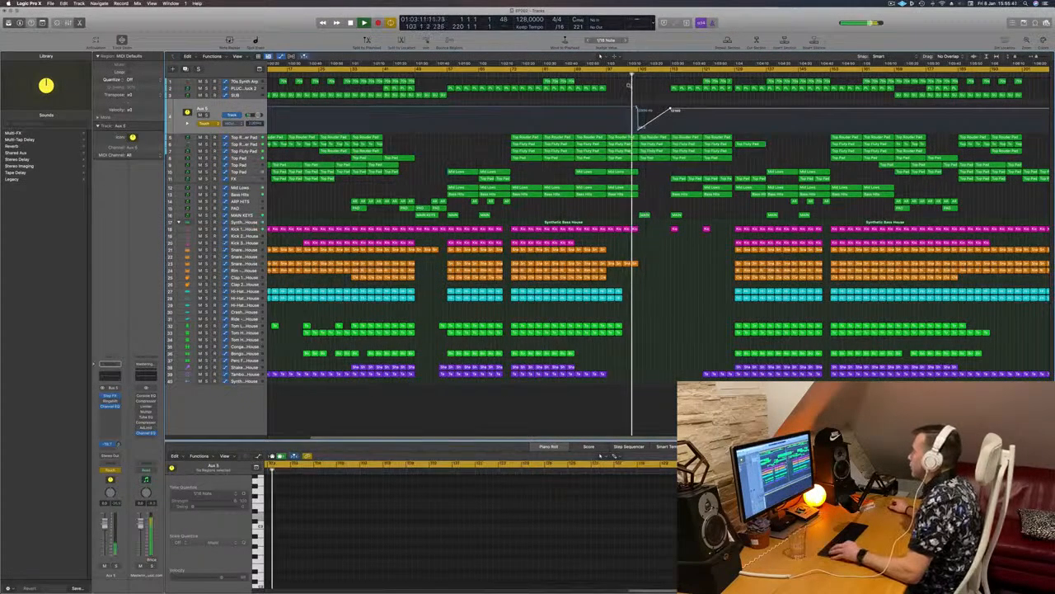
key(super+Right)
key(super+Right)
key(super+Right)
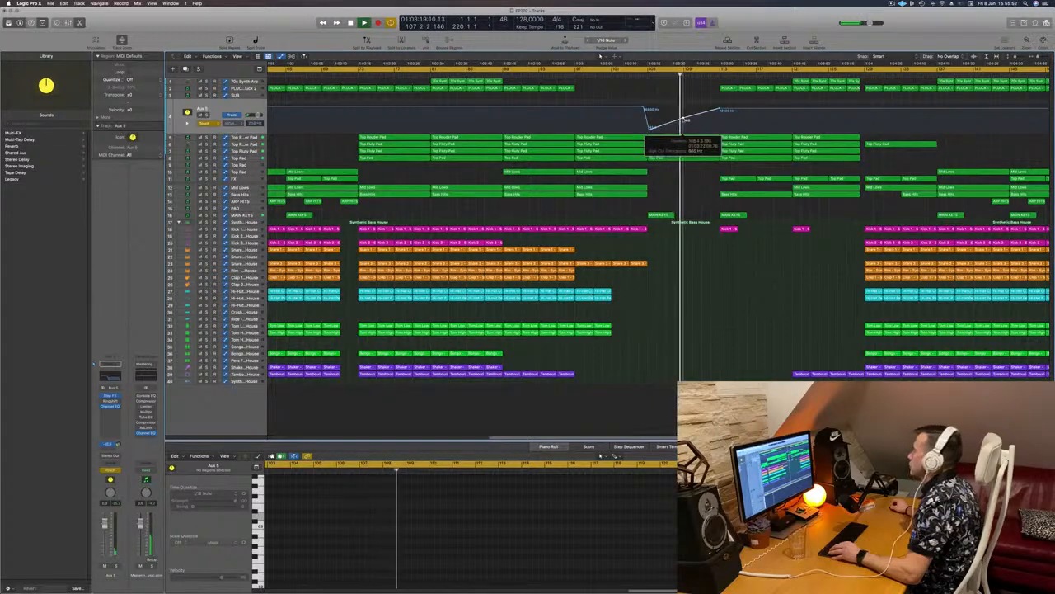
click(639, 73)
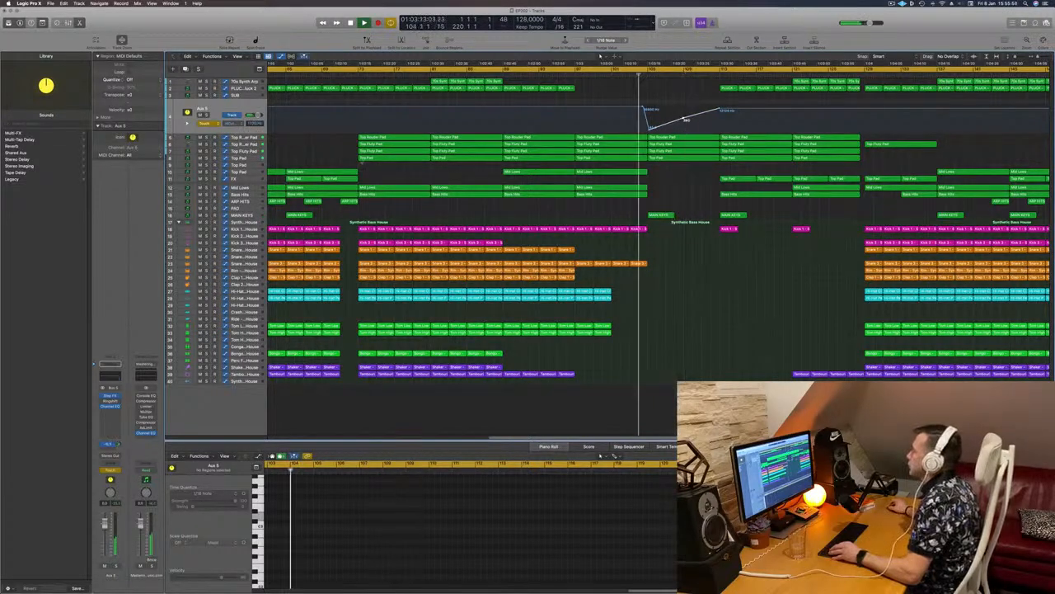
Step: Go to the second Top Rouder Pad track and toggle its solo twice to compare it with the full mix
click(253, 158)
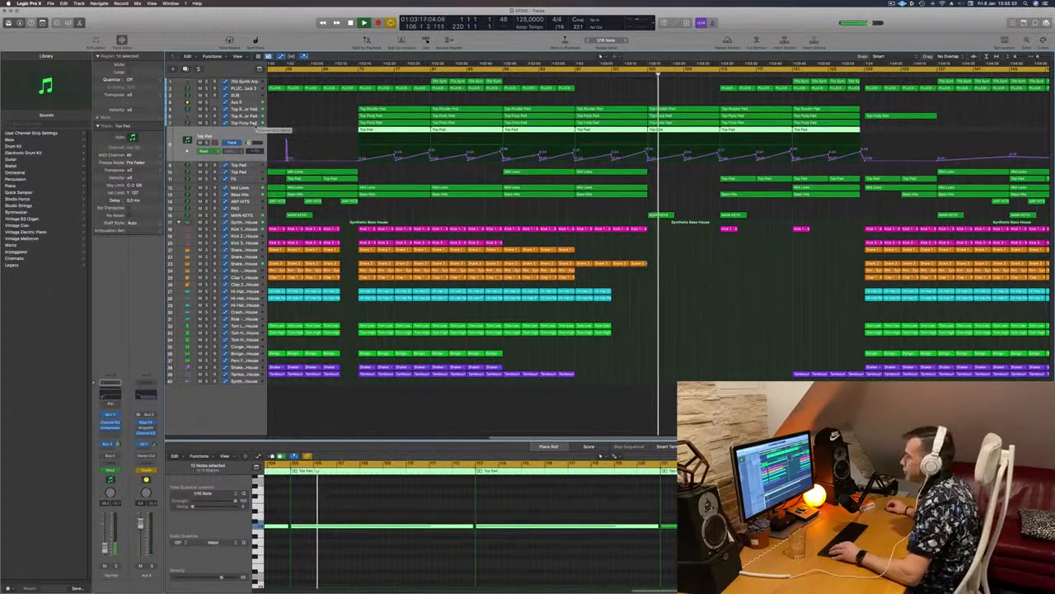
key(Up)
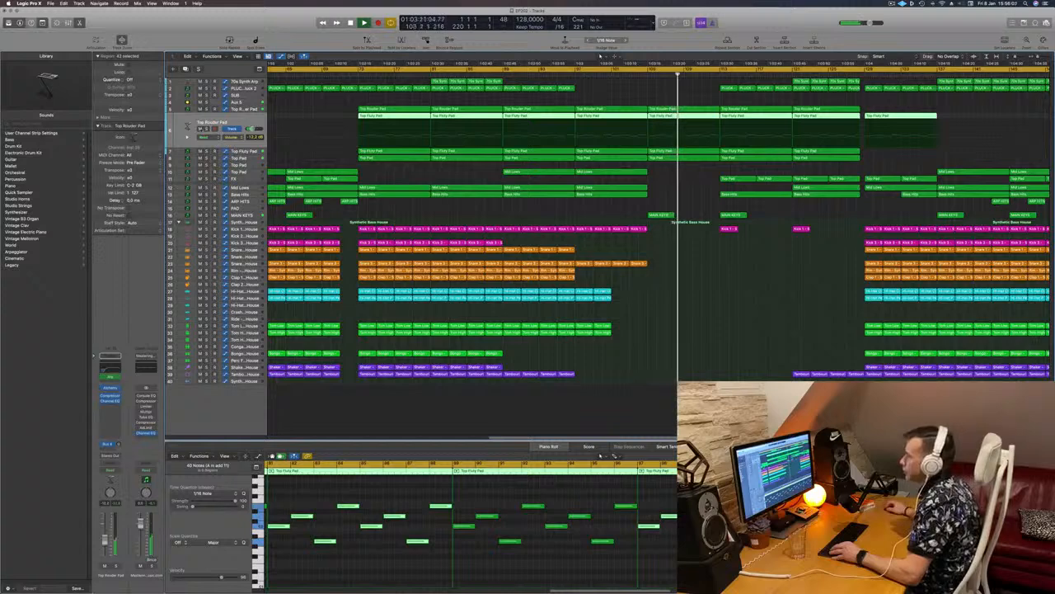
key(ctrl+s)
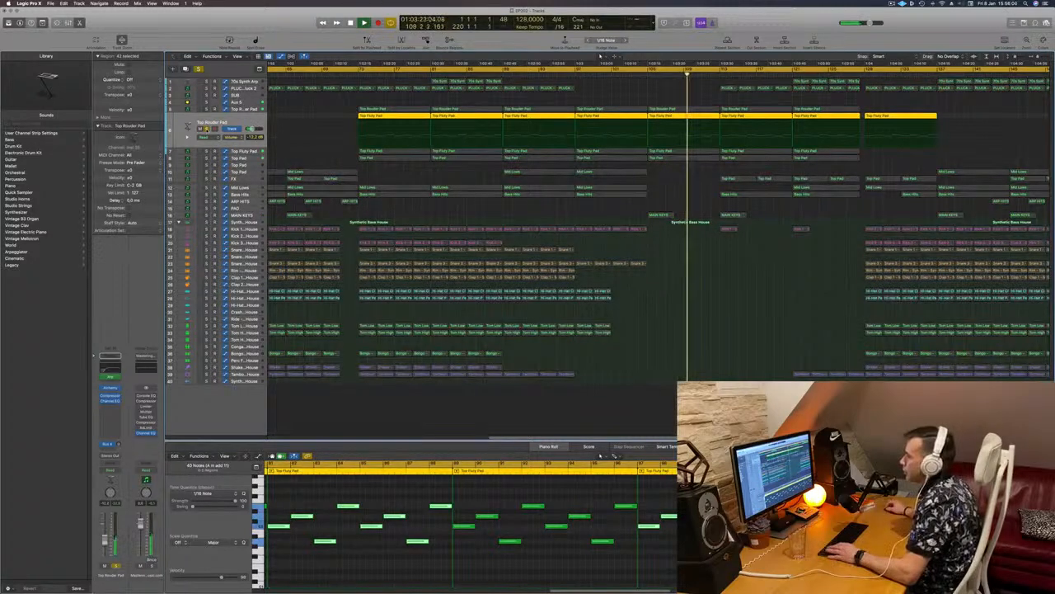
key(ctrl+s)
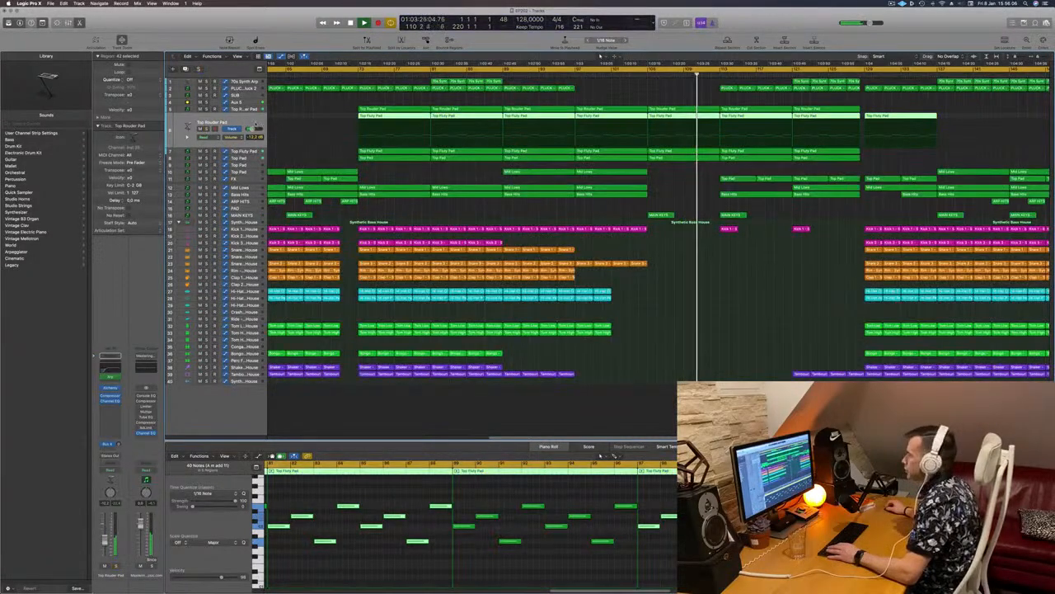
key(ctrl+s)
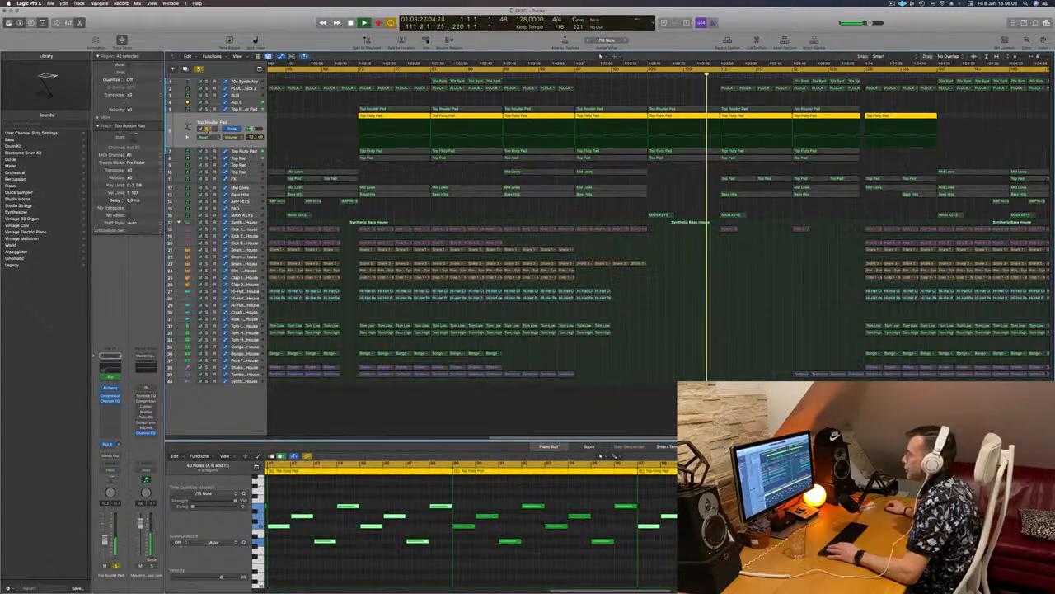
key(ctrl+s)
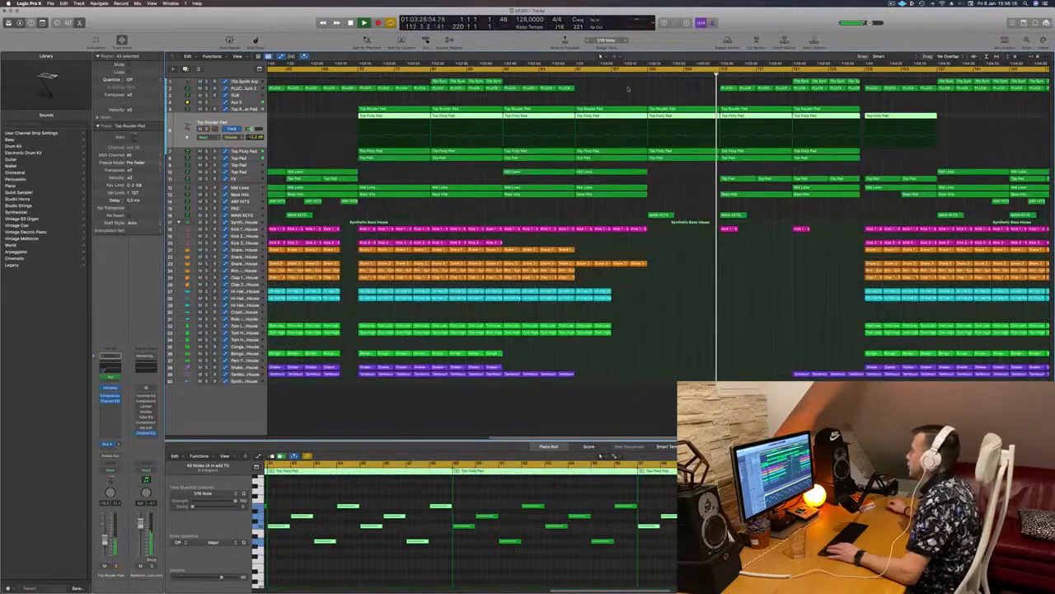
Step: Split the Top Fluty Pad region on the second Top Rouder Pad track and keep a part only between bars 109 and 113
click(648, 72)
click(685, 102)
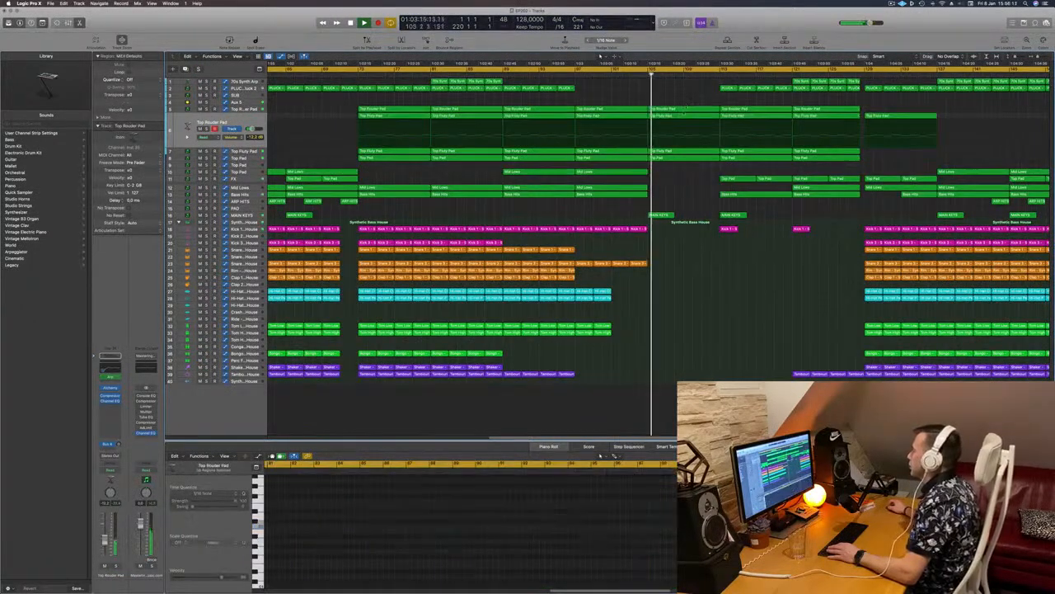
click(684, 116)
super+click(683, 115)
key(BackSpace)
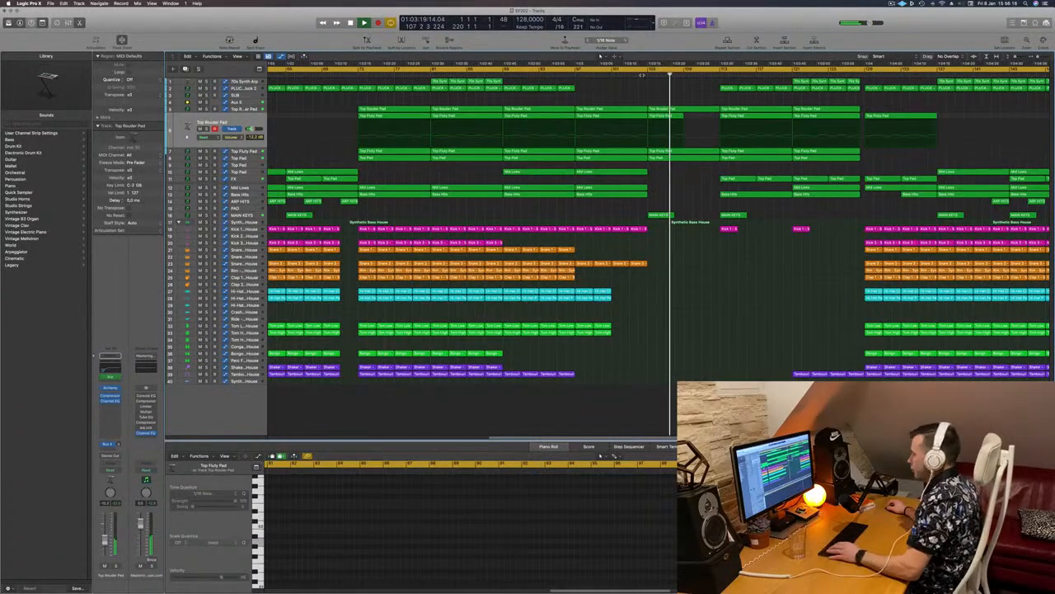
click(664, 115)
click(652, 94)
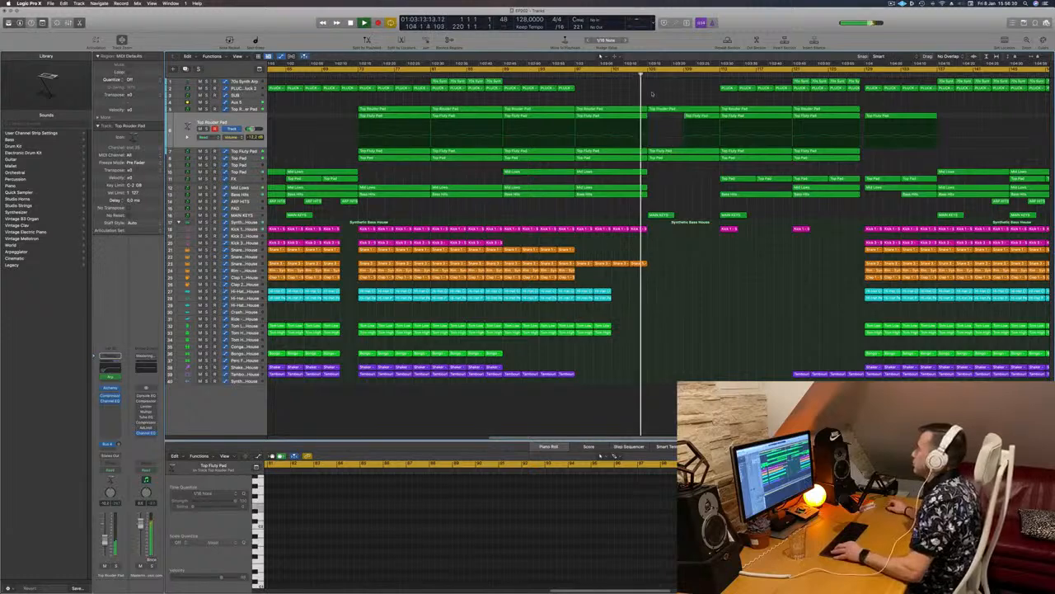
Step: Replay the transition from around bar 104 and examine the Top Rouder Pad tracks and Aux 5's high-cut automation
scroll(673, 94, up, 2)
scroll(673, 94, down, 3)
scroll(693, 141, left, 1)
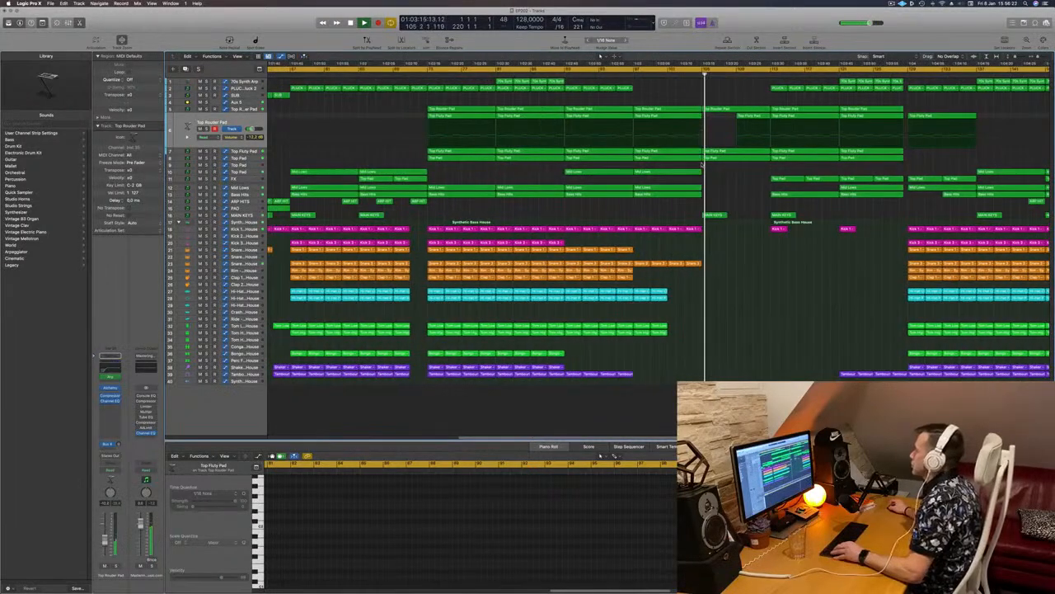
click(250, 107)
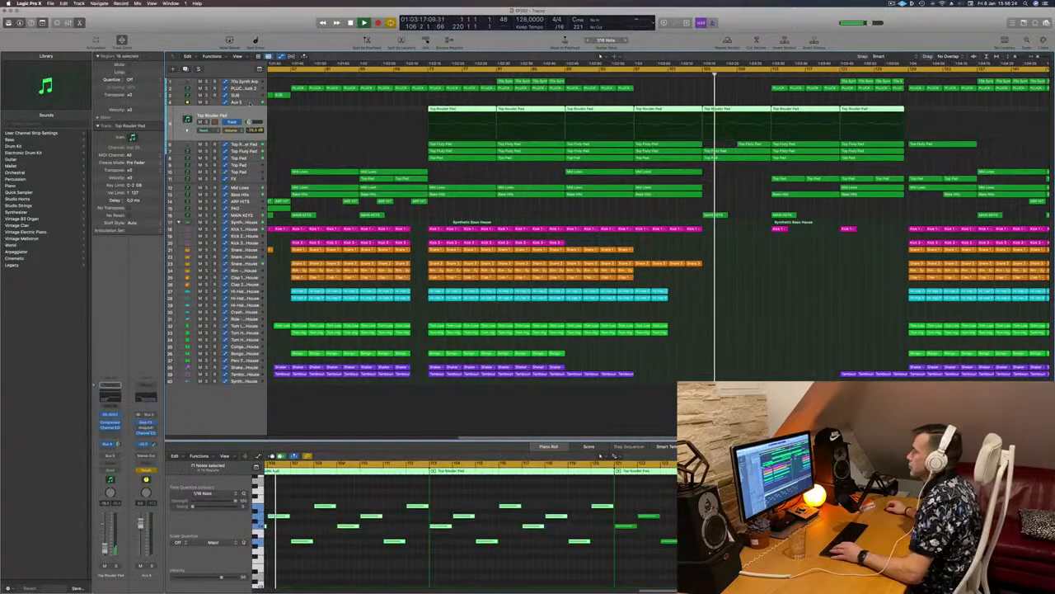
click(248, 101)
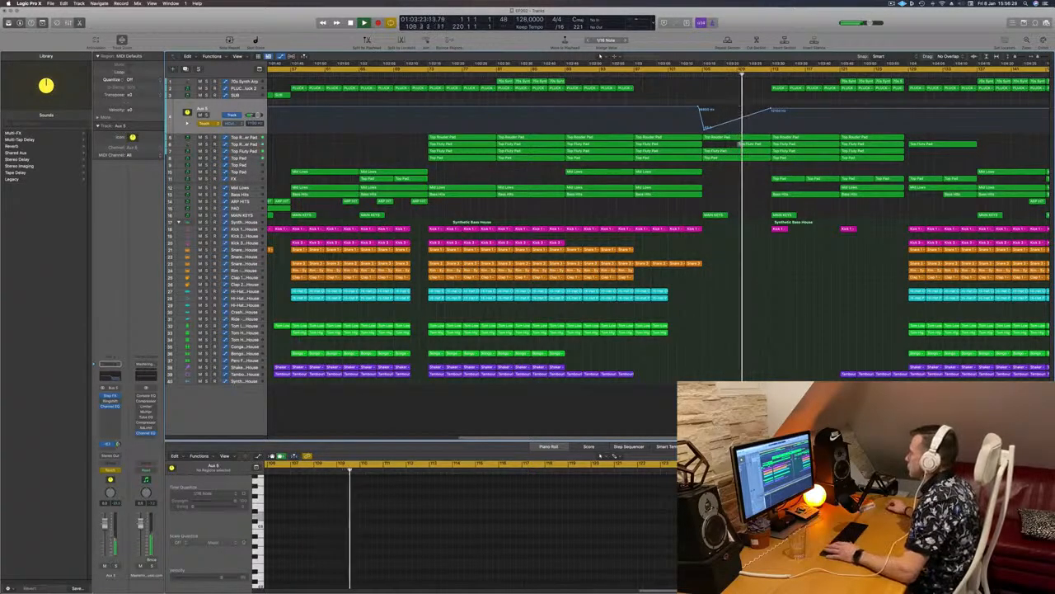
click(692, 73)
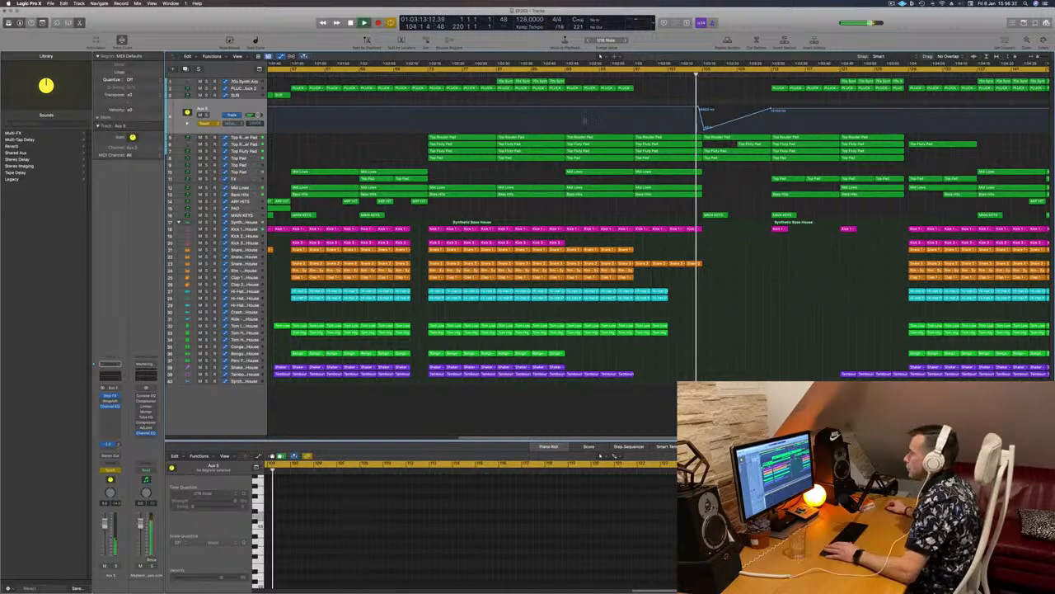
click(245, 137)
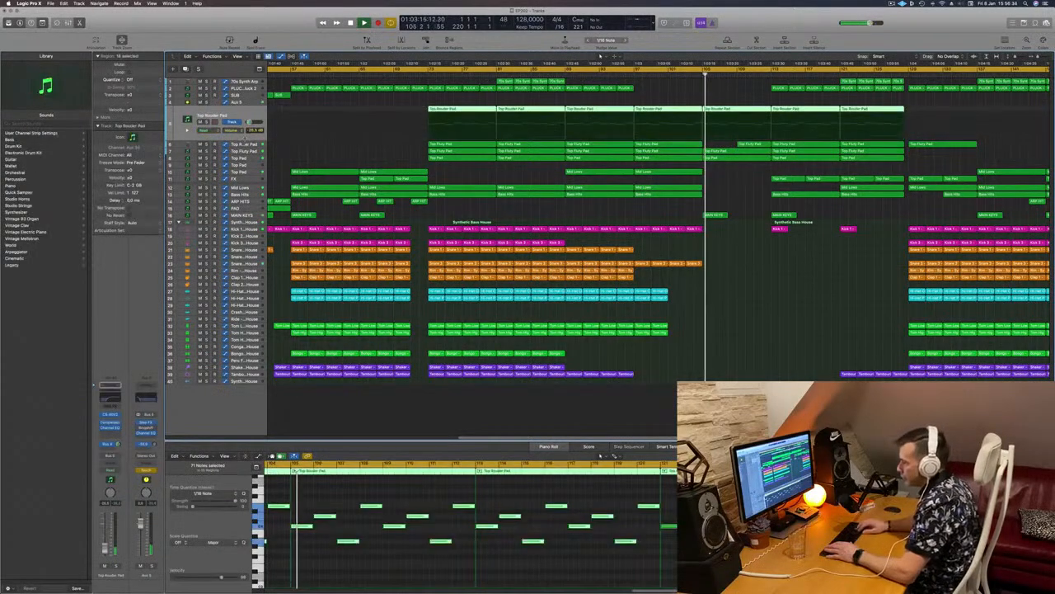
key(Down)
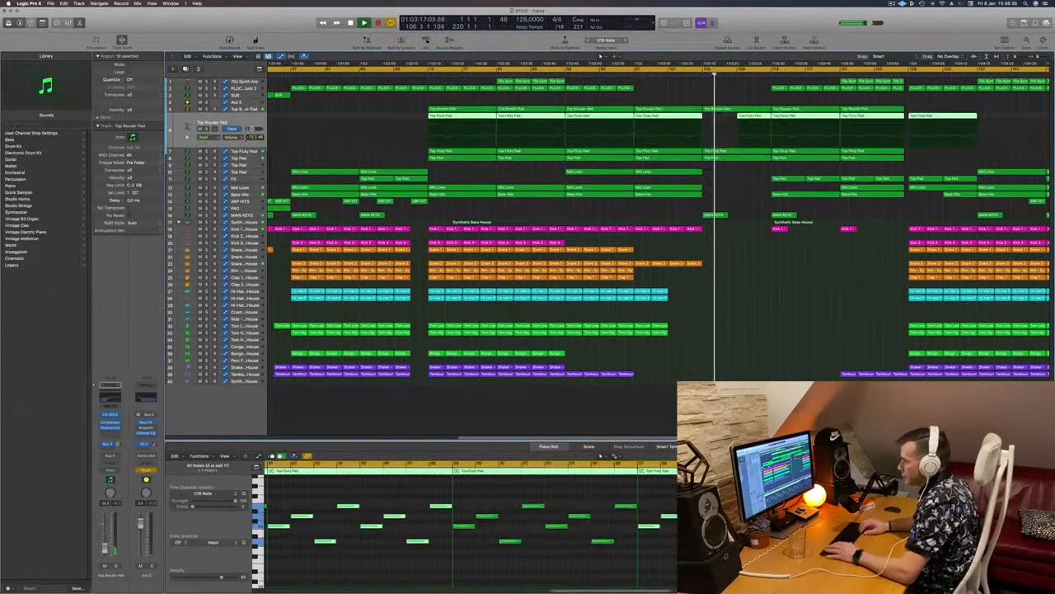
Step: Step through the Top Rouder, Top Fluty and Top Pad tracks to check their regions and automation while replaying from around bar 104
key(Up)
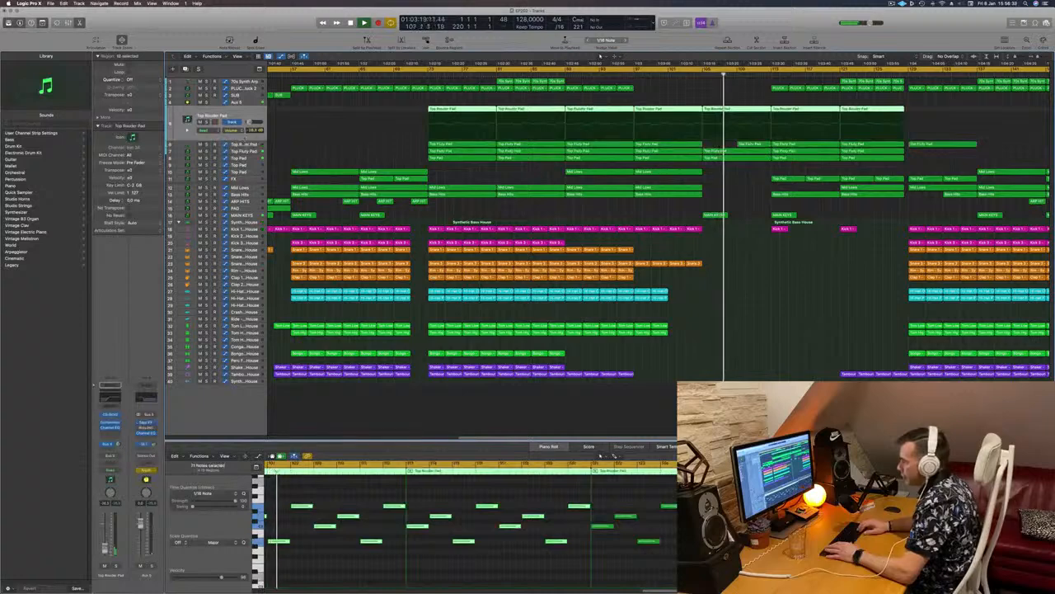
key(Down)
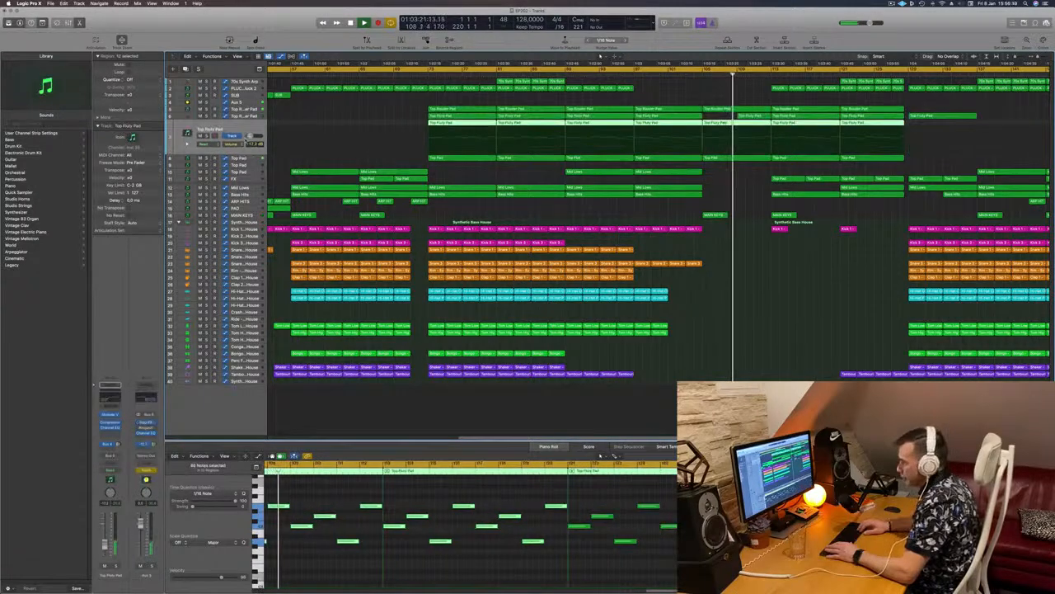
key(Down)
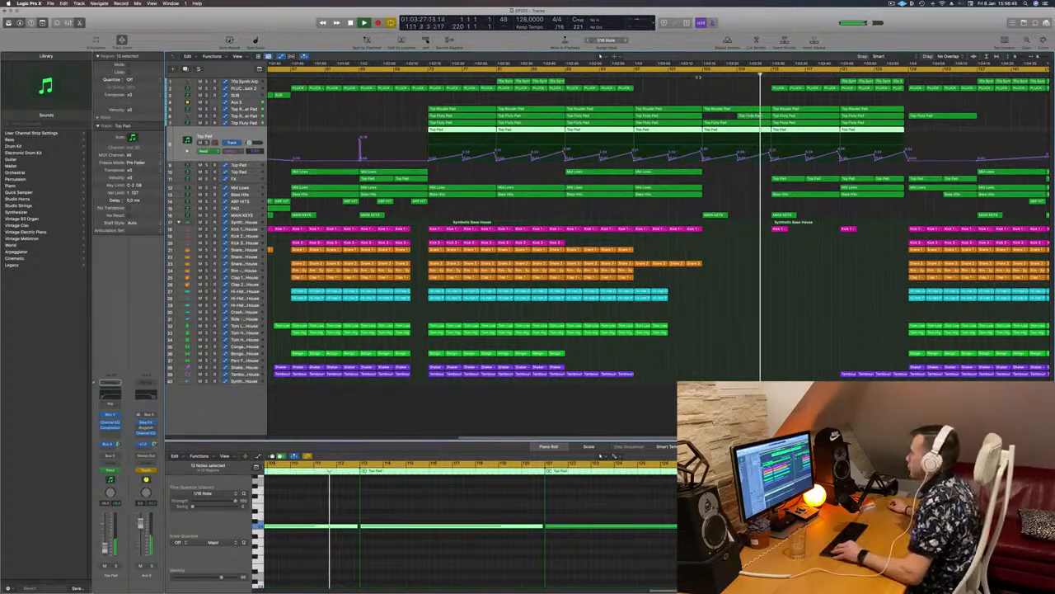
key(super+Left)
key(super+Left)
key(super+Left)
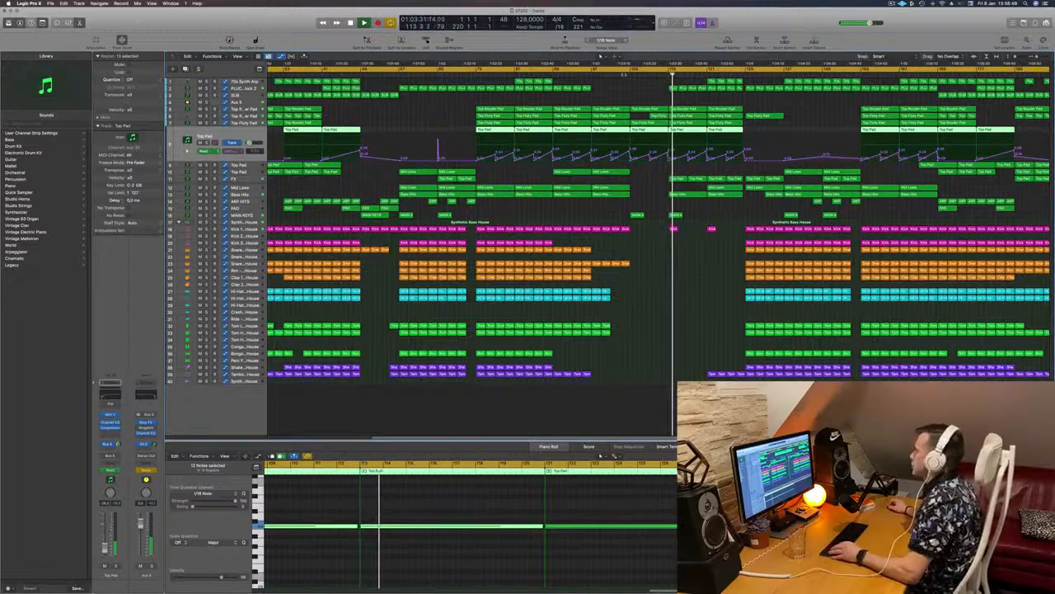
click(624, 74)
key(super+Right)
key(super+Right)
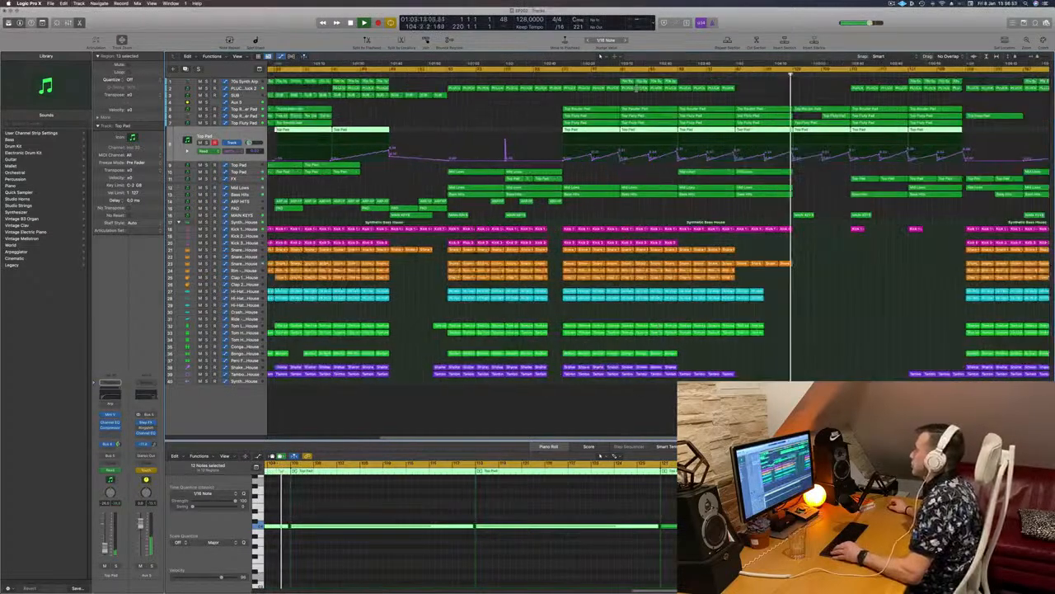
key(super+Left)
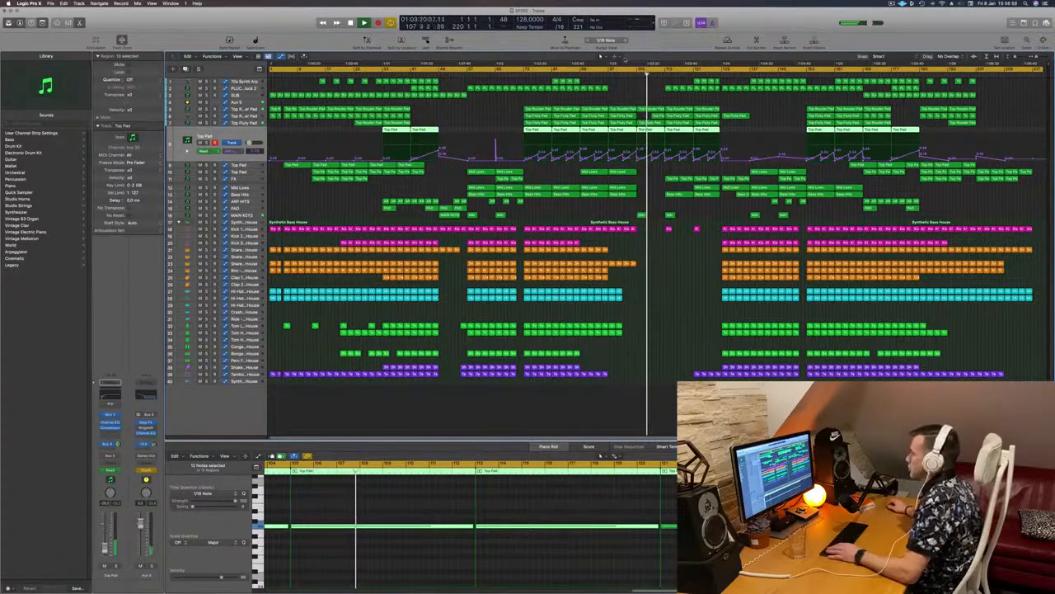
Step: Adjust the end point of Aux 5's high-cut automation rise near bar 113 and set the track's automation mode to Read
click(654, 104)
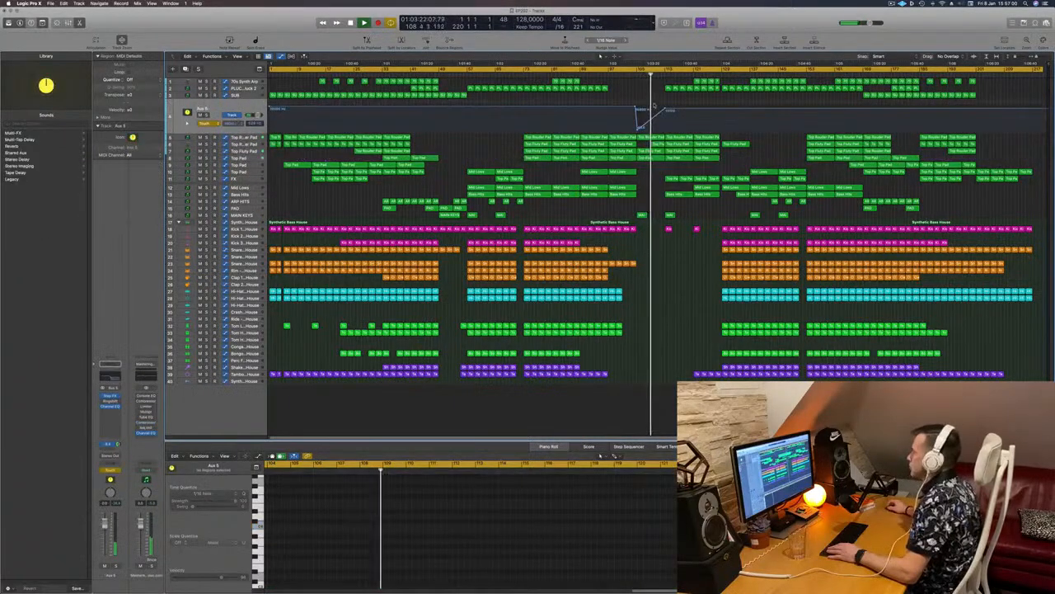
drag(666, 111, 669, 108)
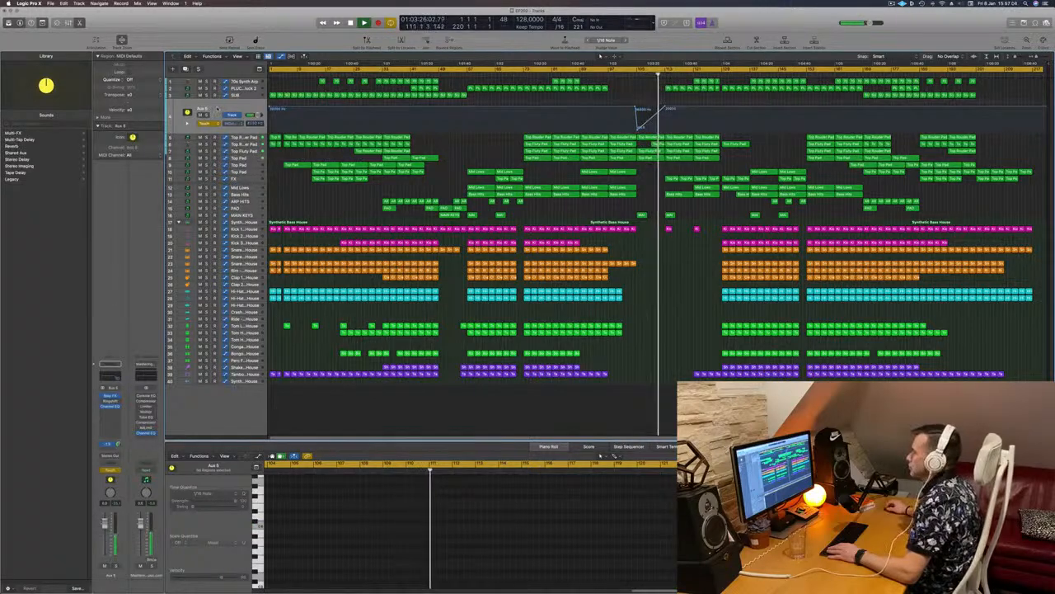
click(211, 123)
click(206, 116)
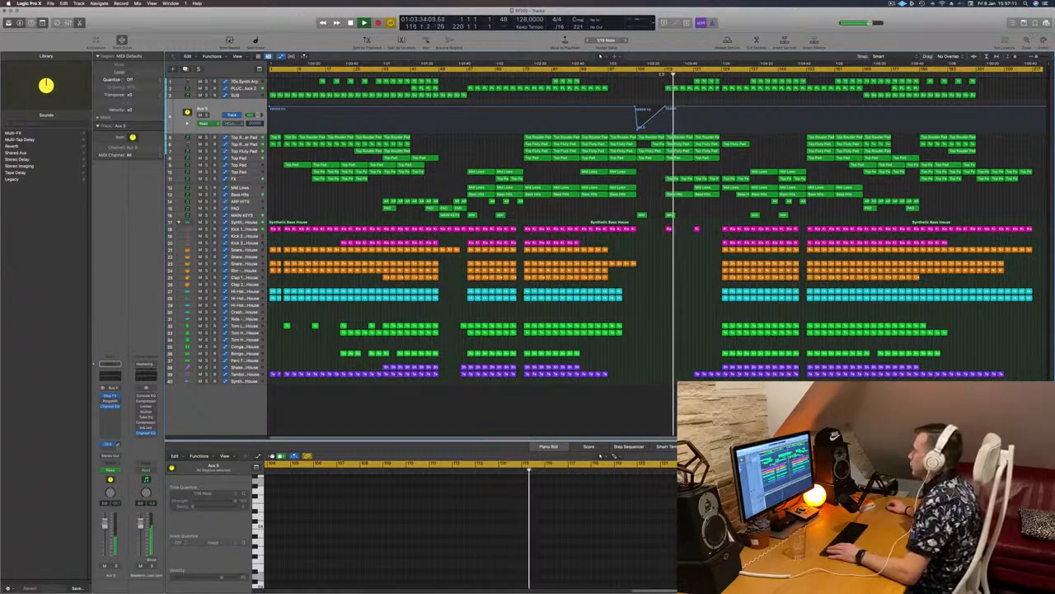
Step: Mute and unmute the Bass Hits track to compare the section from bar 115 with and without it
click(239, 194)
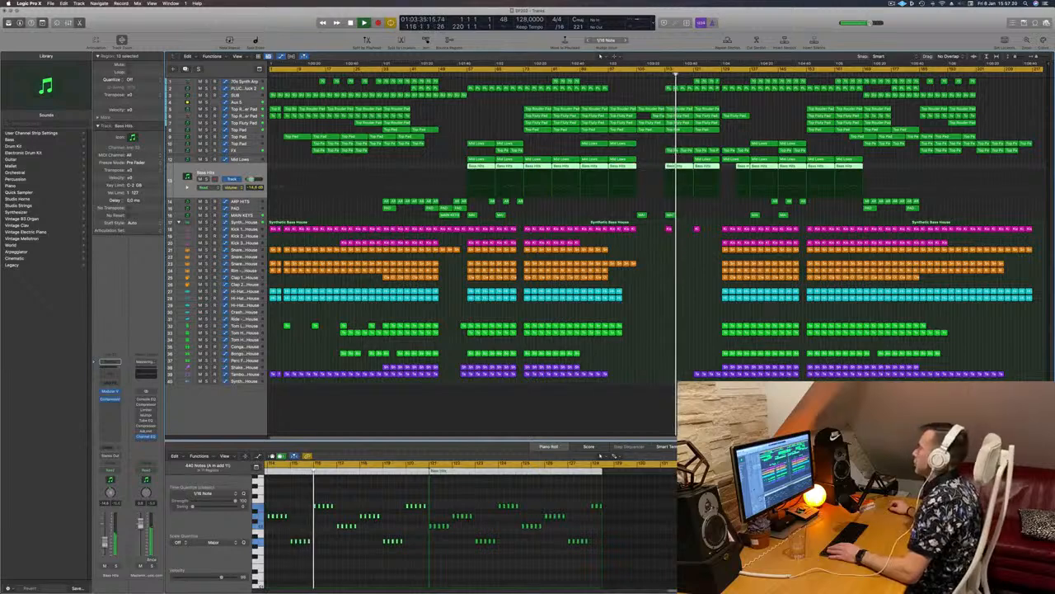
key(m)
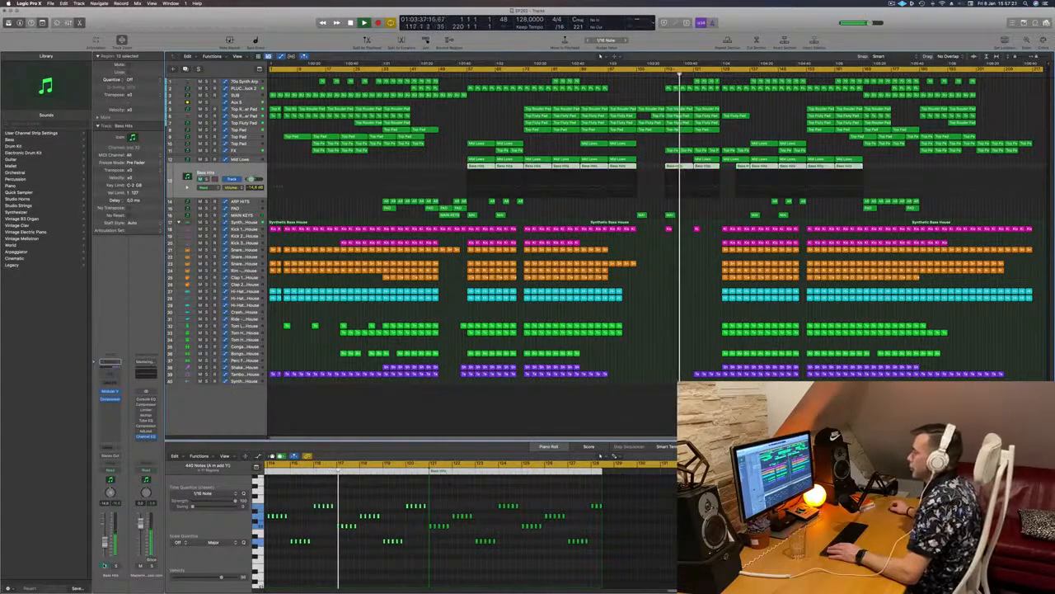
key(m)
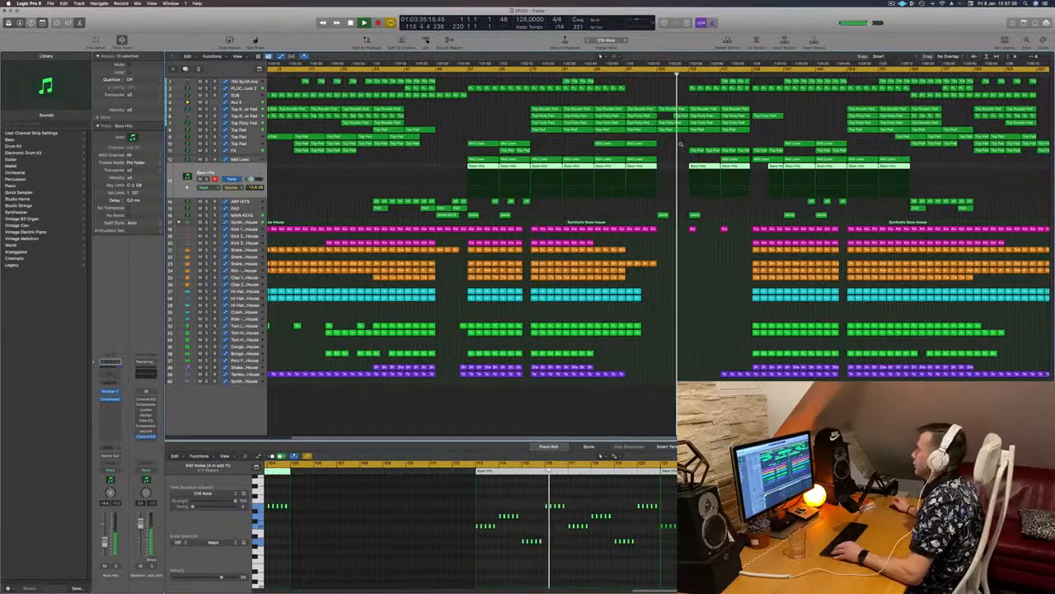
click(661, 142)
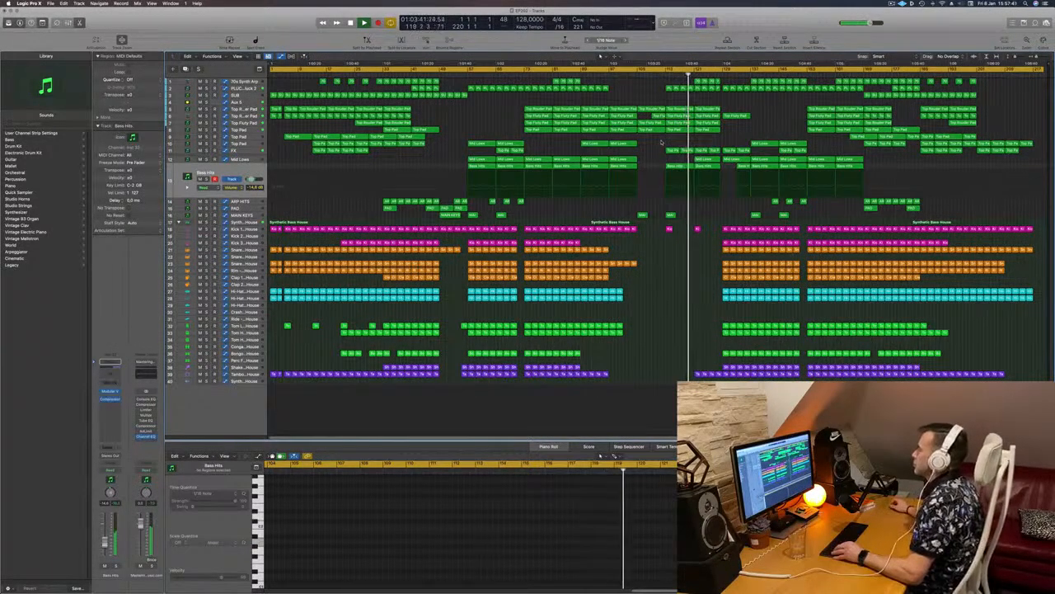
Step: Delete the 70s Synth Arp regions between bars 121 and 129
key(super+Right)
key(super+Right)
key(super+Right)
key(super+Left)
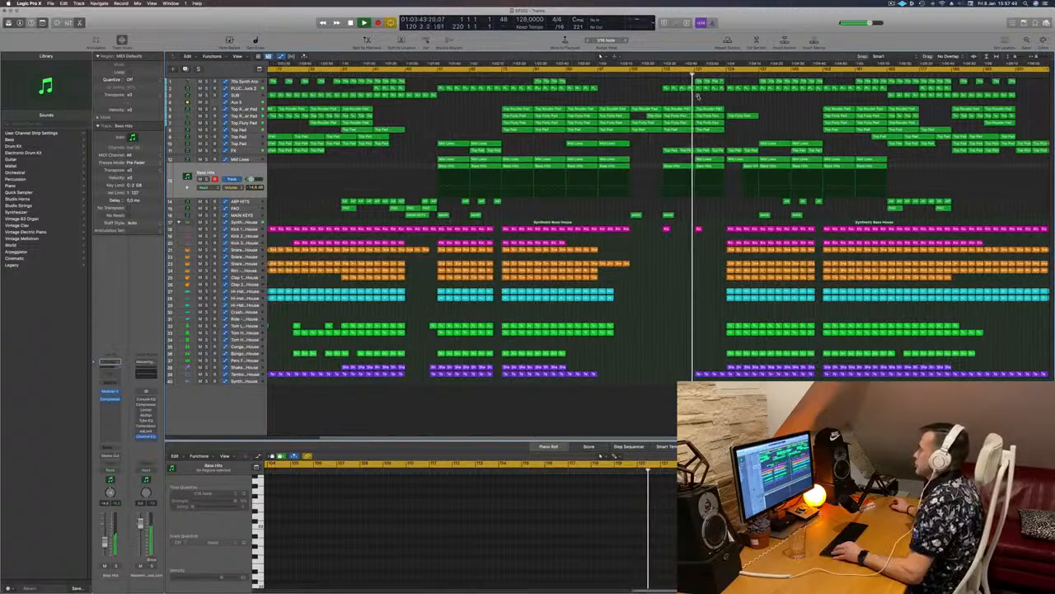
drag(699, 81, 723, 82)
key(BackSpace)
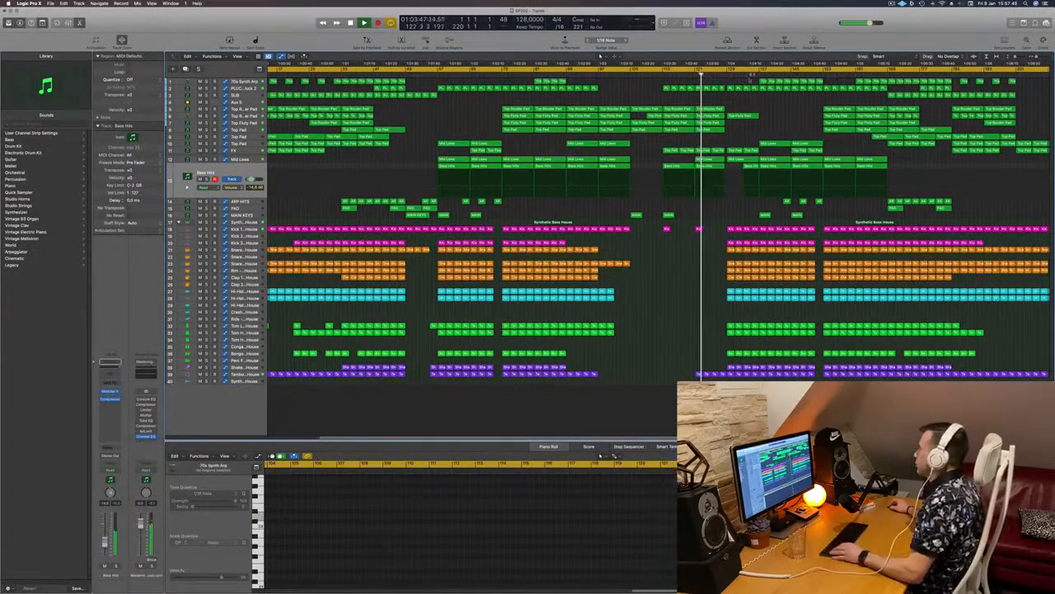
Step: Delete the 70s Synth Arp regions between bars 137 and 153
scroll(732, 83, left, 2)
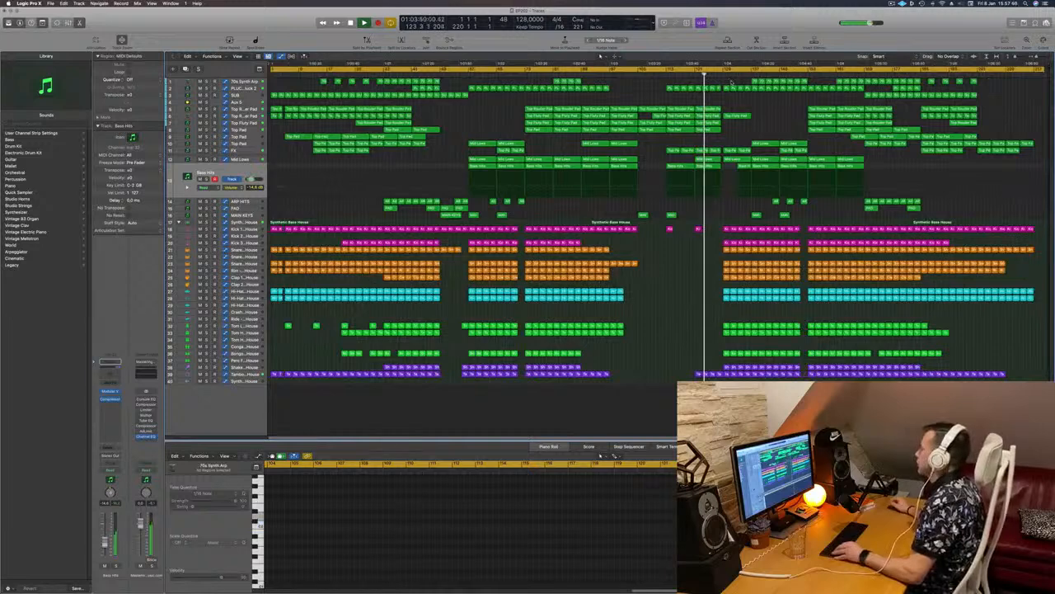
drag(738, 82, 811, 81)
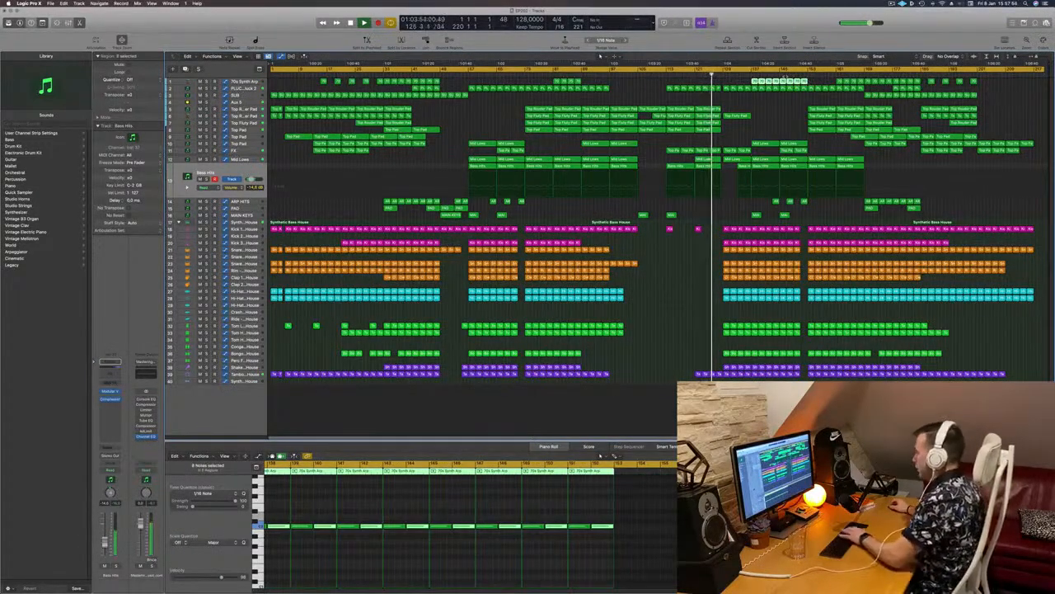
key(Delete)
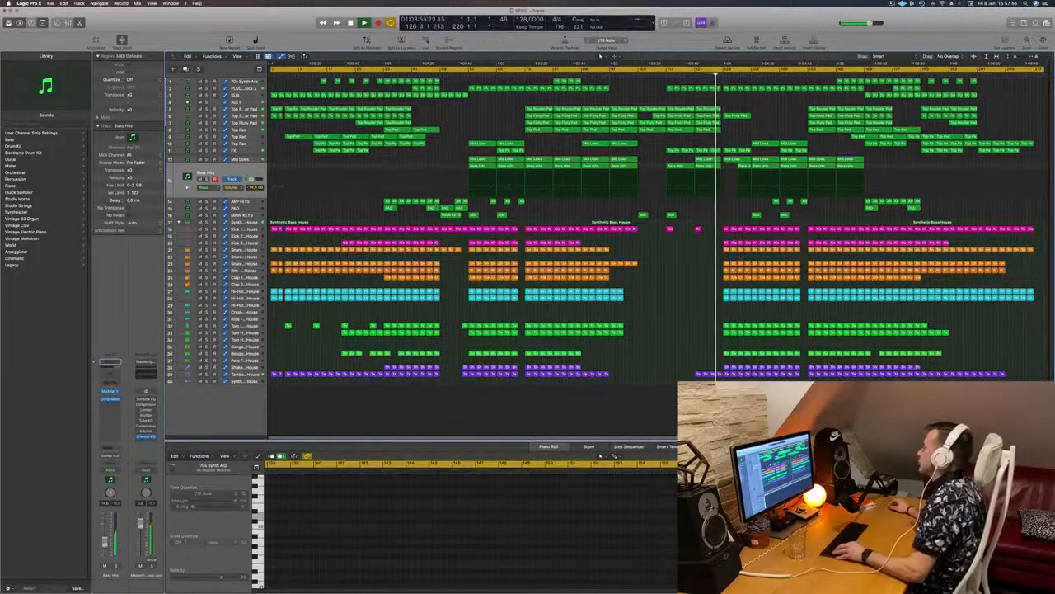
Step: Solo the second Top Rouder Pad track in the section after bar 129, check Aux 5's automation, and unsolo the track
scroll(689, 114, up, 10)
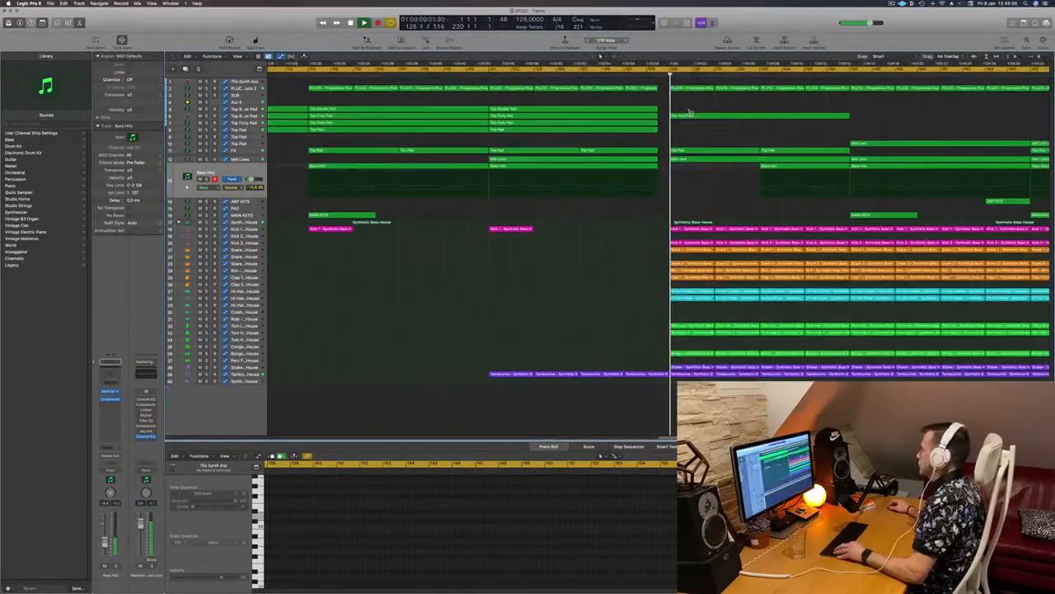
scroll(755, 116, down, 4)
scroll(755, 116, left, 2)
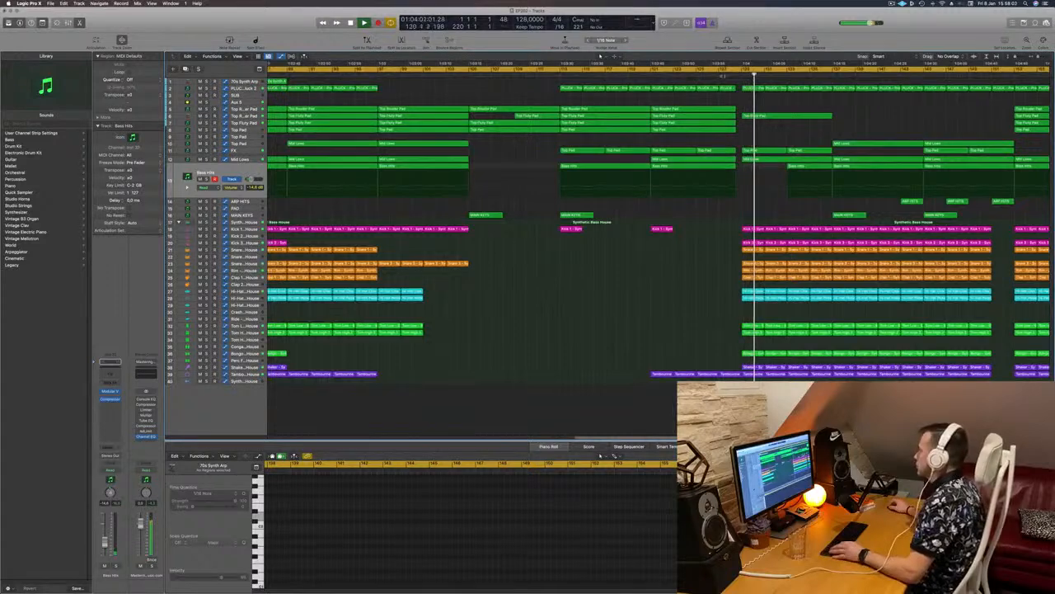
key(super+Left)
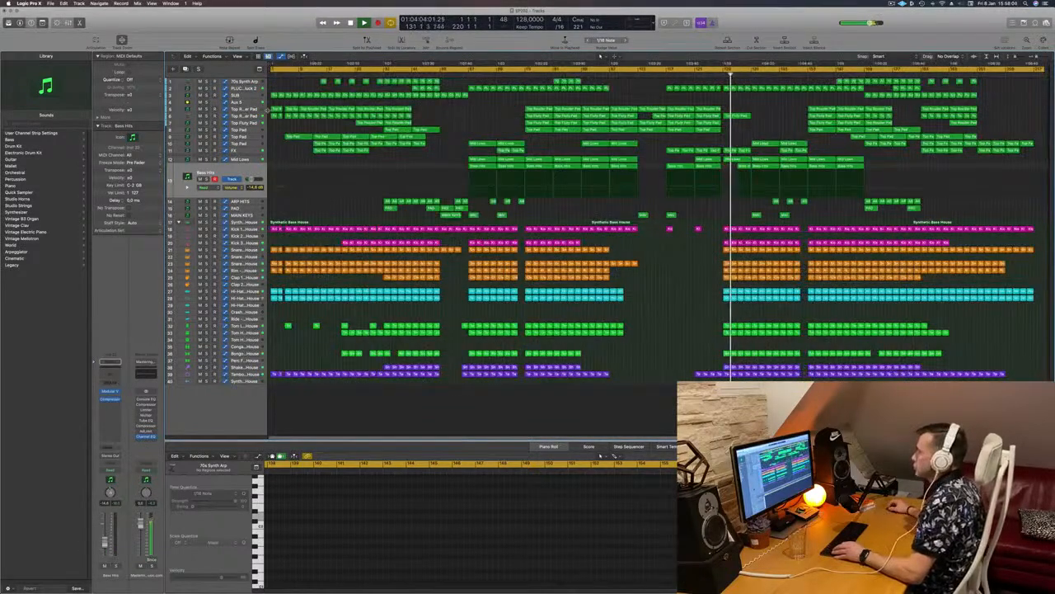
click(740, 116)
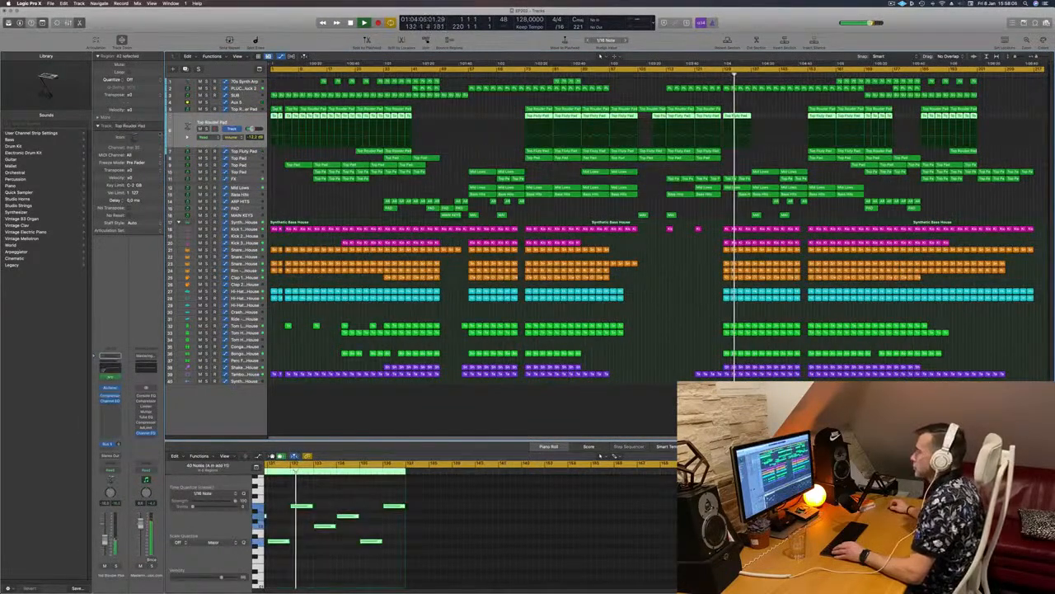
click(206, 130)
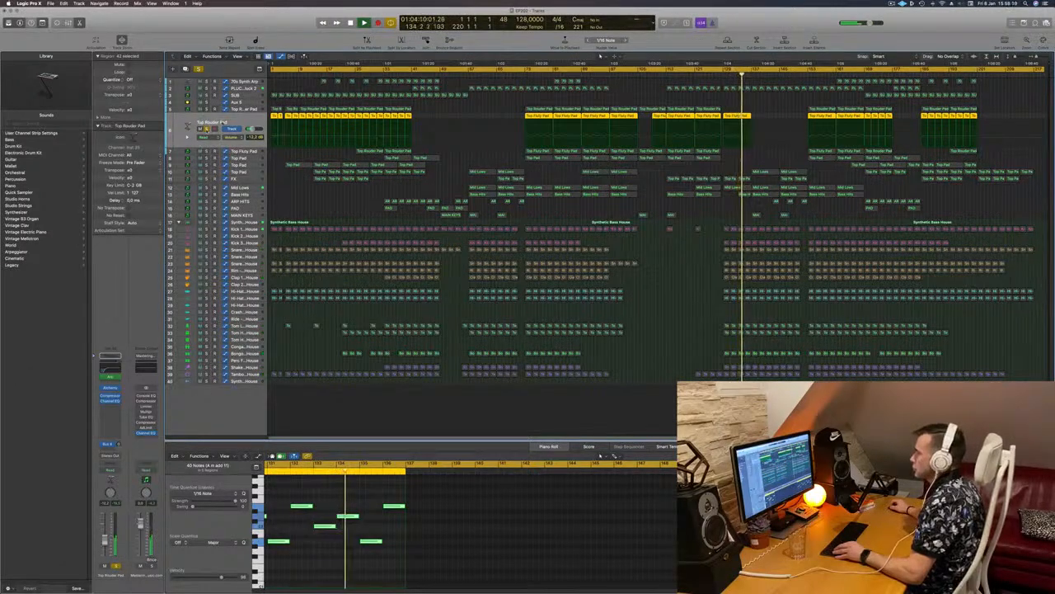
click(247, 105)
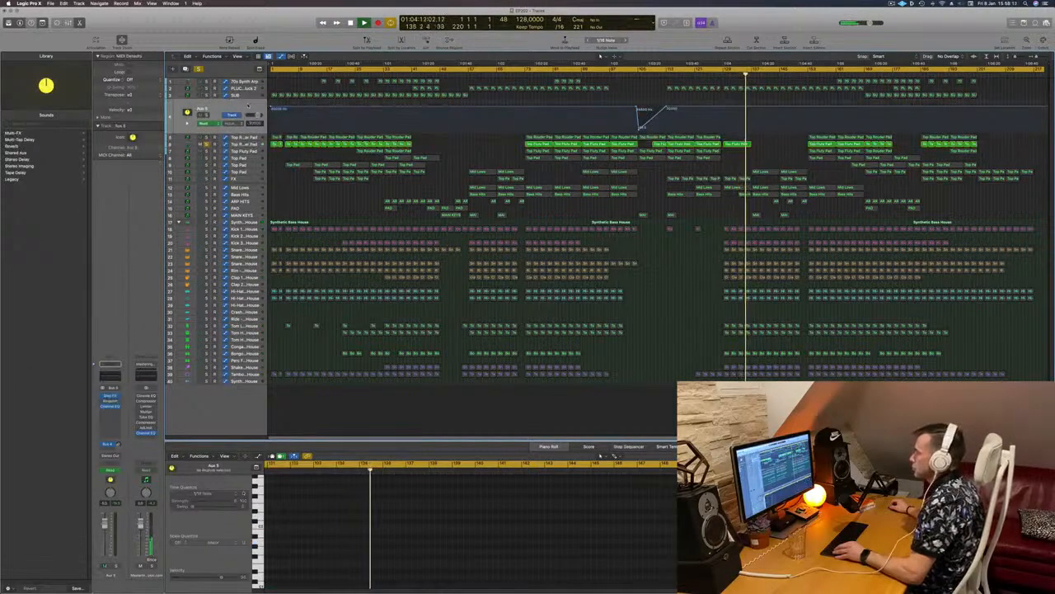
click(207, 143)
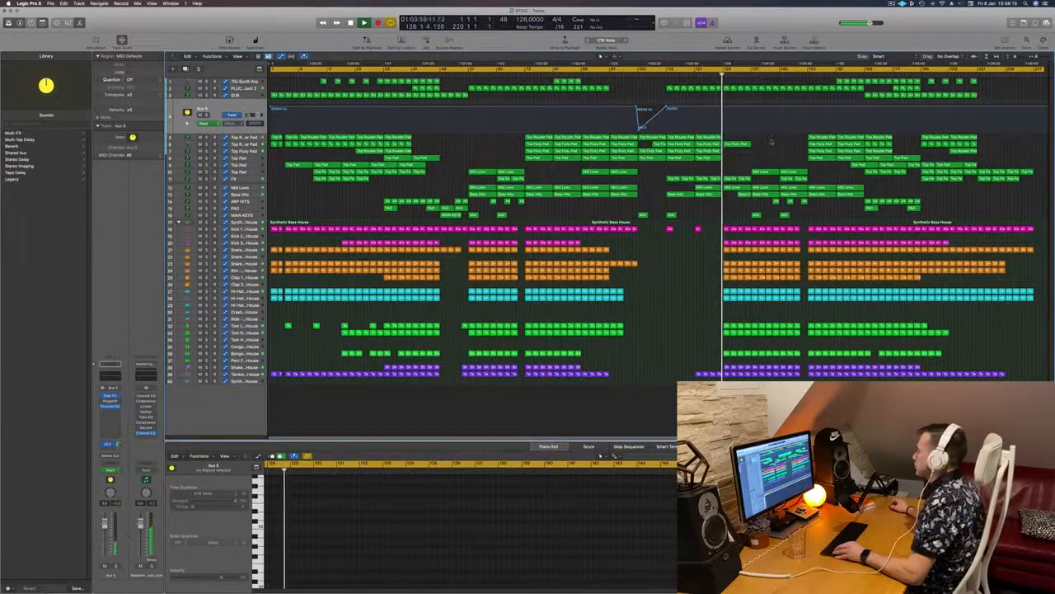
Step: Copy the Top Fluty Pad region at bar 129 on the second Top Rouder Pad track to bars 137 and 145
click(742, 145)
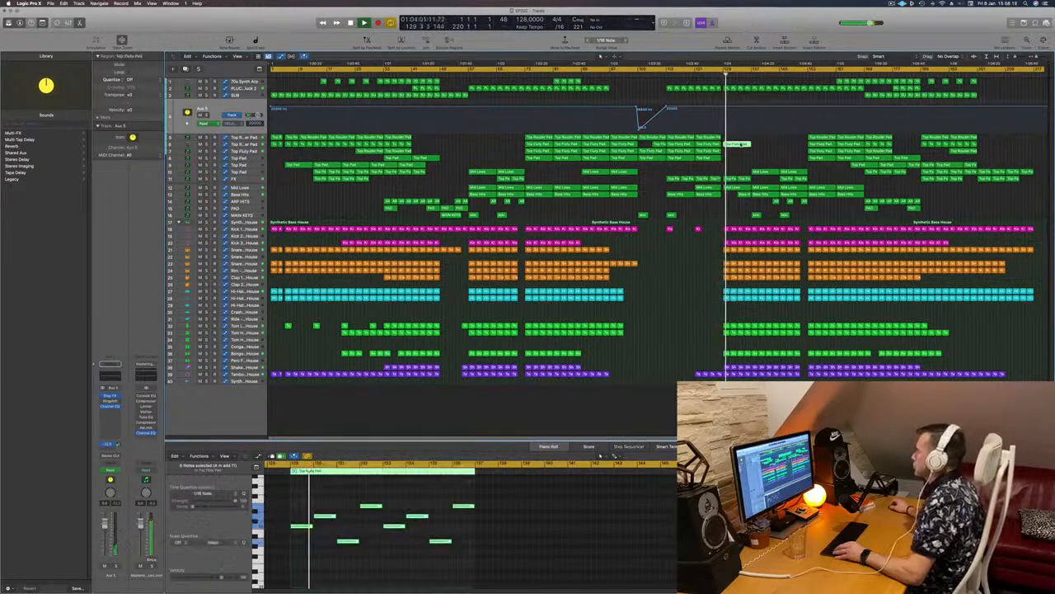
drag(742, 145, 793, 151)
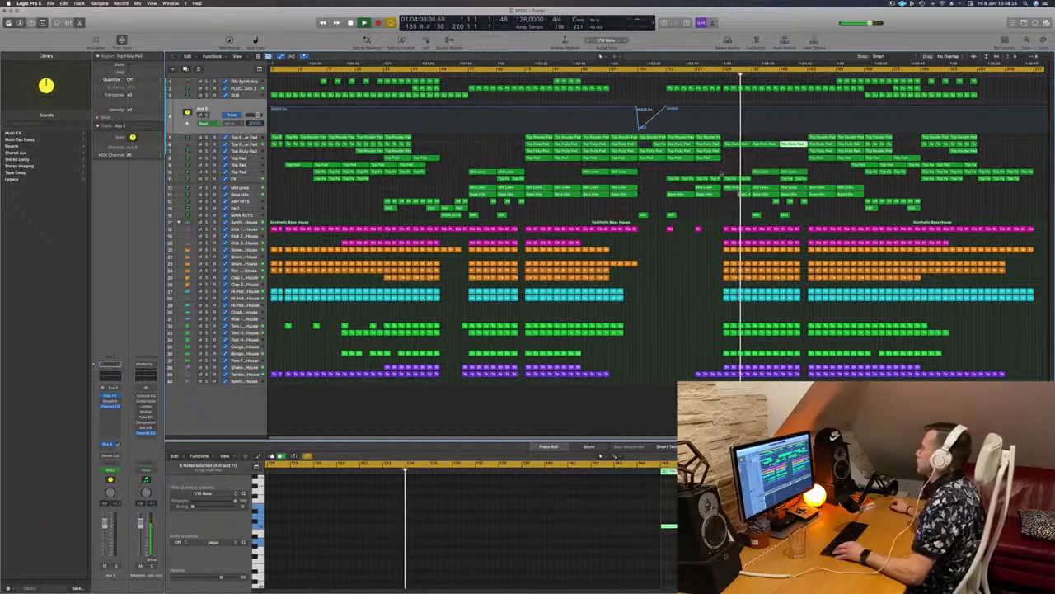
click(721, 172)
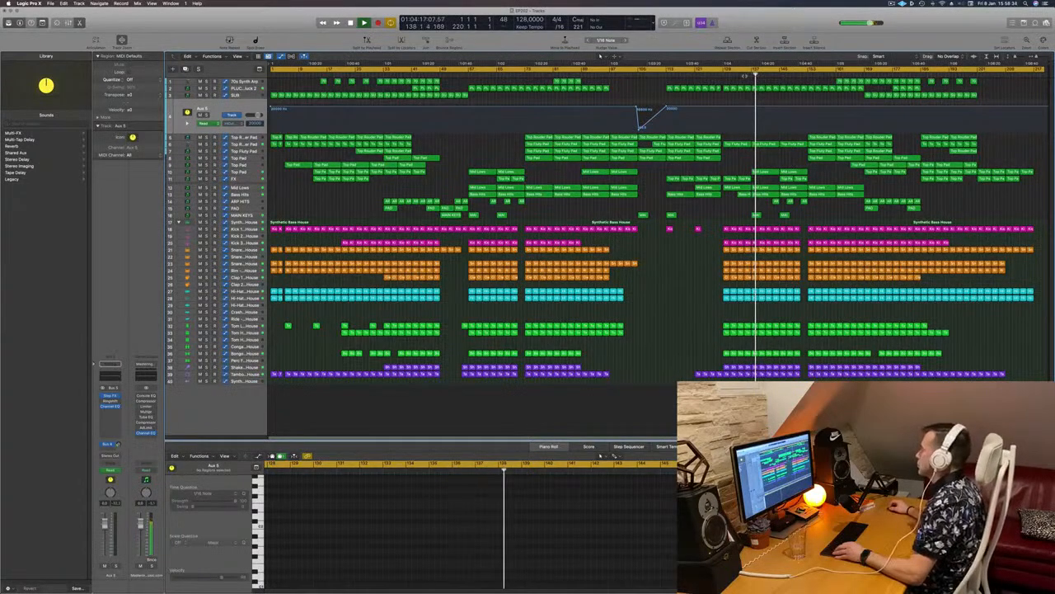
Step: Adjust the automation curve of the PLUCK - Progressive Pluck 2 track around bar 129 and replay the passage
click(243, 94)
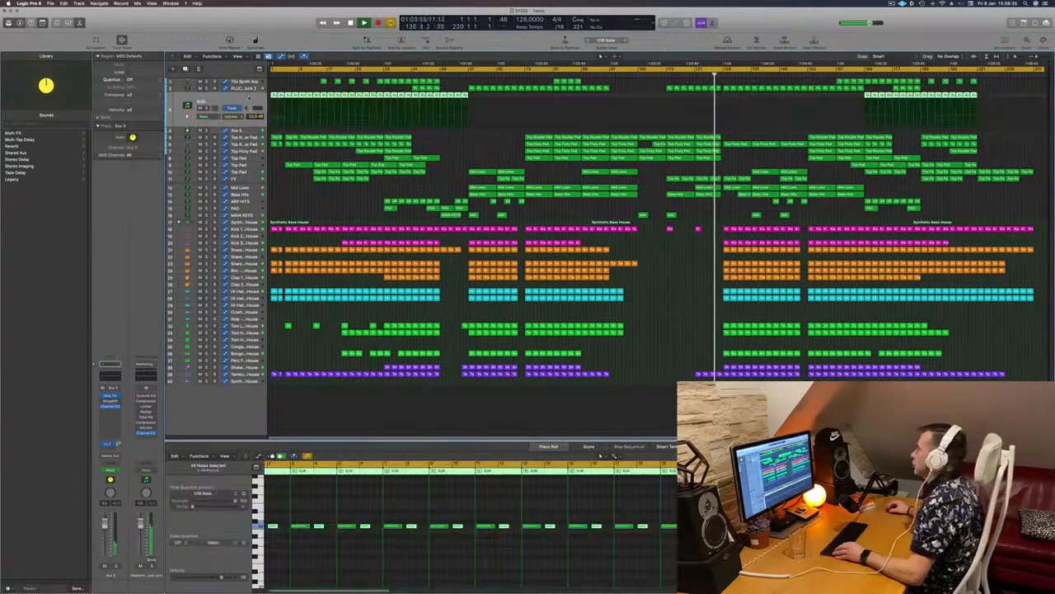
click(244, 87)
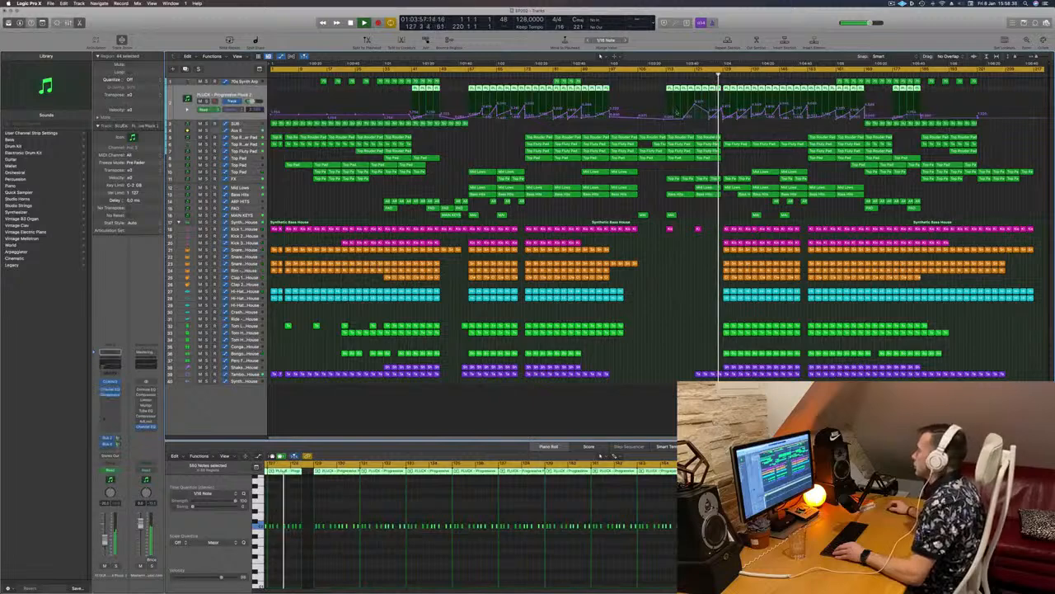
click(725, 111)
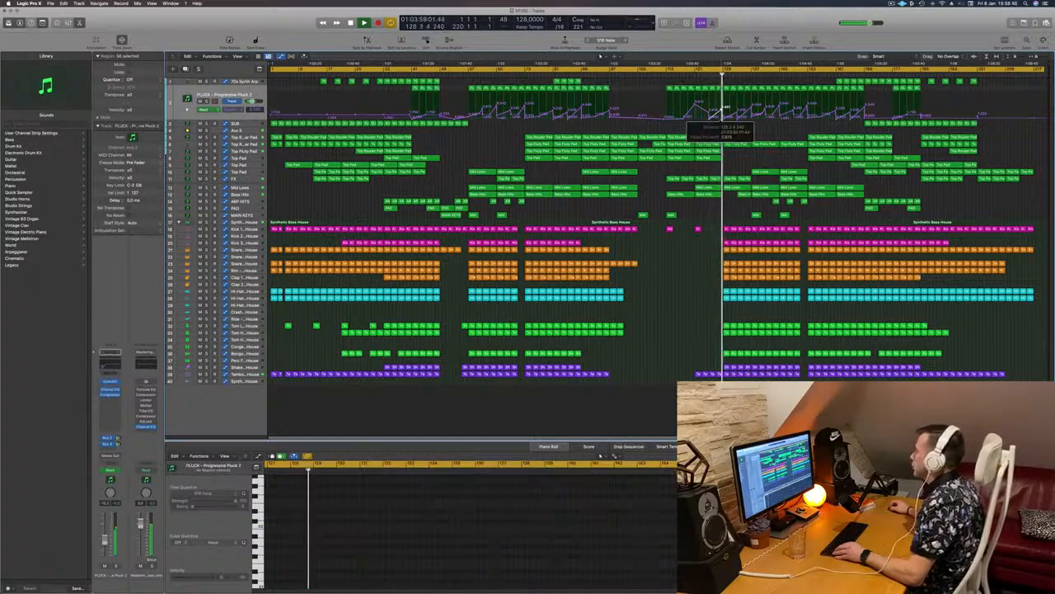
key(super+Right)
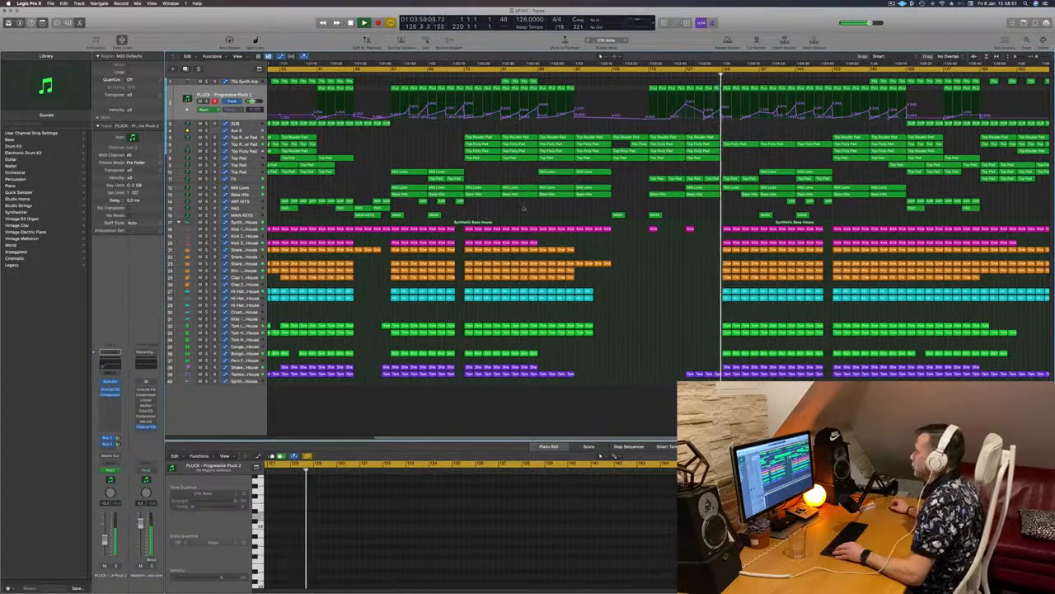
Step: Show the FX track's delay automation lanes and simplify the upper Delay BPM curve between bars 129 and 137
click(250, 179)
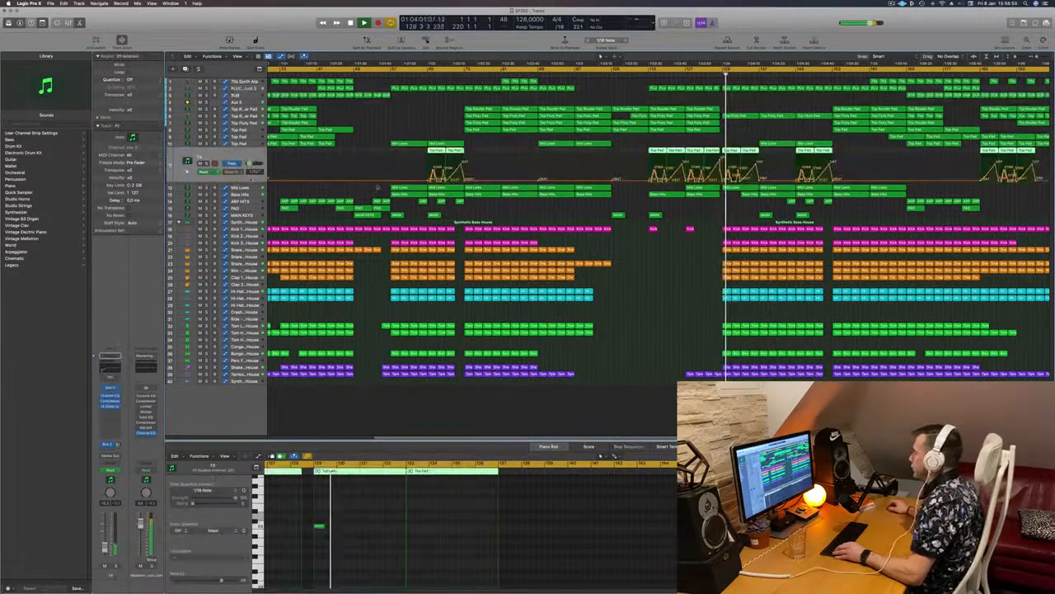
click(188, 172)
key(super+Right)
key(super+Right)
key(super+Right)
key(super+Right)
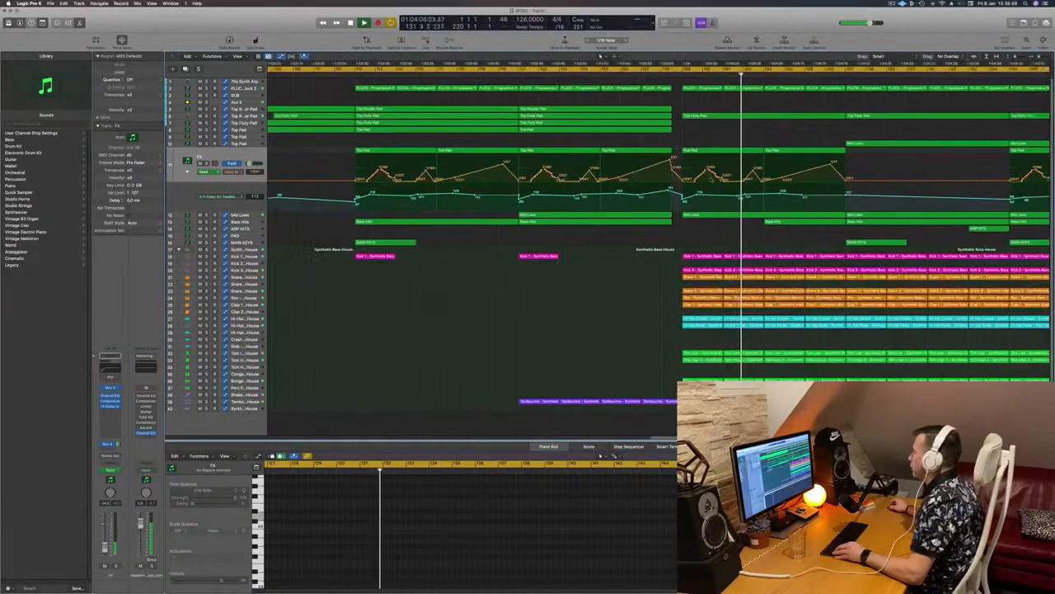
drag(681, 89, 699, 75)
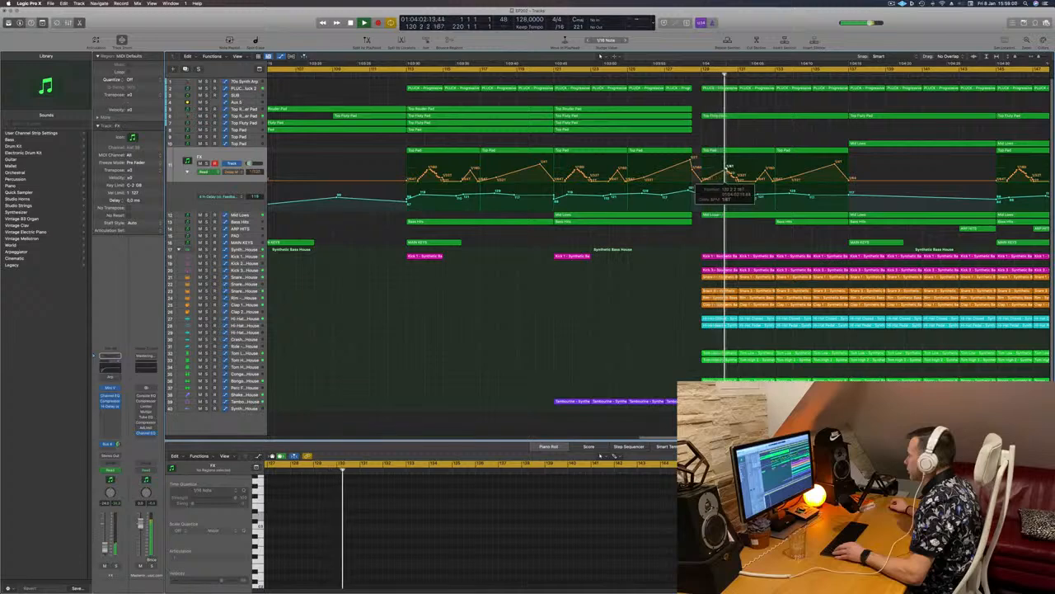
drag(731, 176, 860, 179)
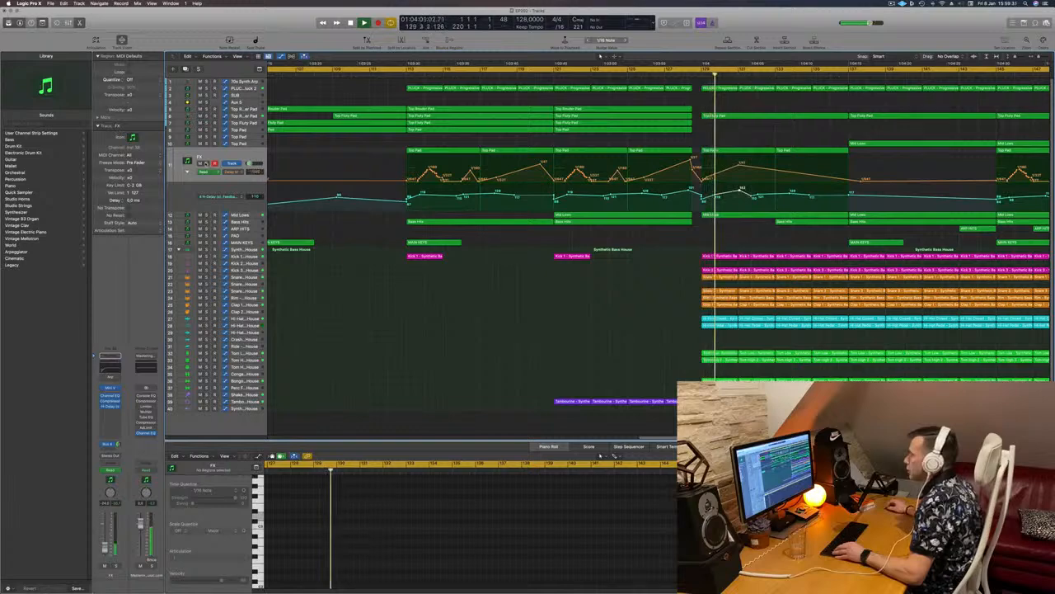
Step: Audition the FX track in solo, unsolo it, and raise the Delay BPM curve at bar 133, replaying from bar 129
key(s)
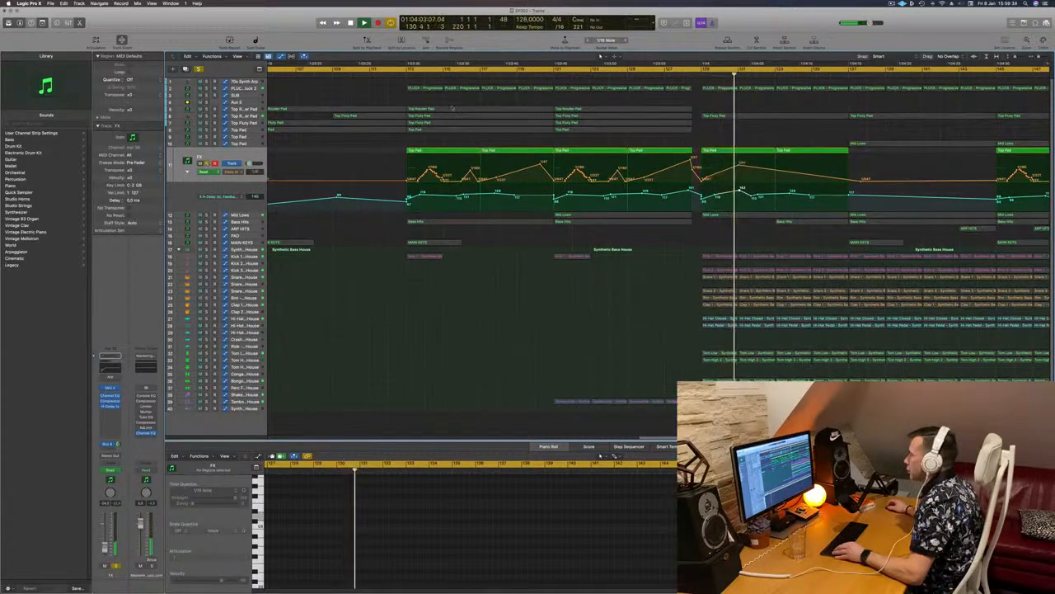
key(s)
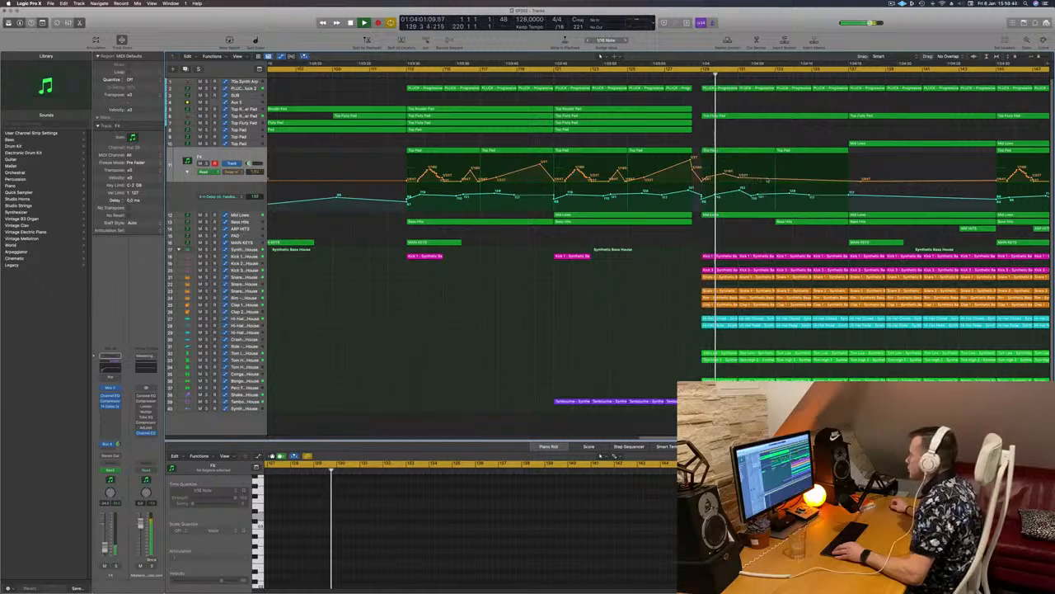
drag(775, 181, 774, 177)
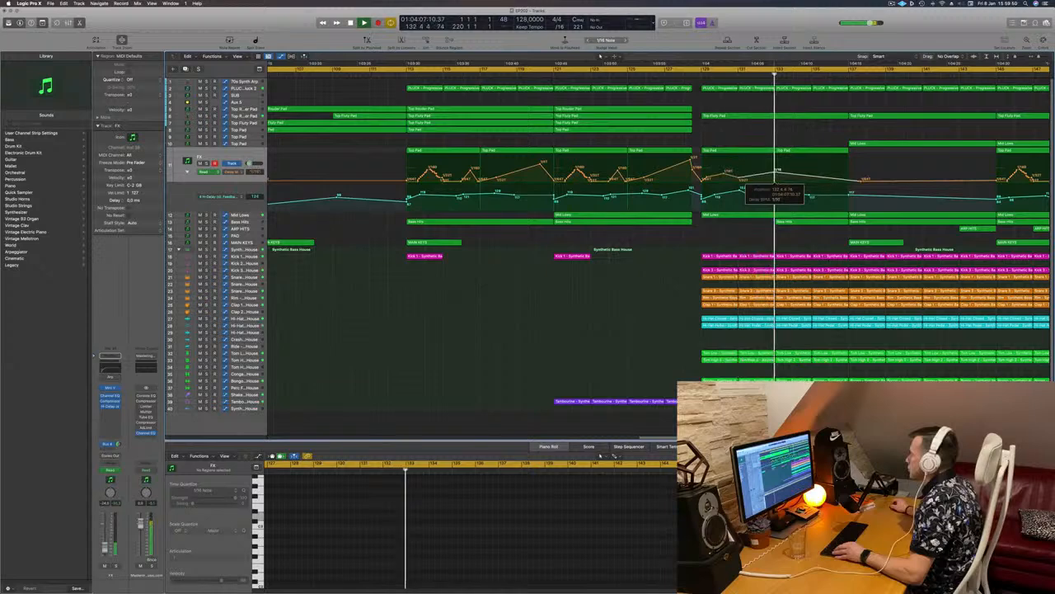
click(701, 72)
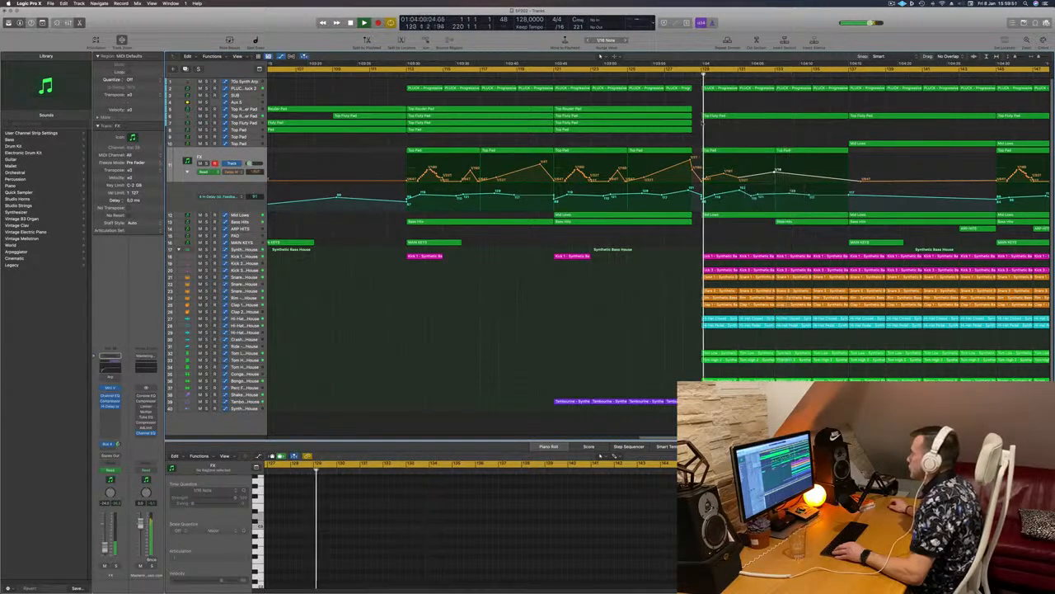
Step: Lower the FX delay feedback curve around bar 131, and make the Delay BPM curve climb from bar 133 to bar 137
drag(741, 191, 739, 194)
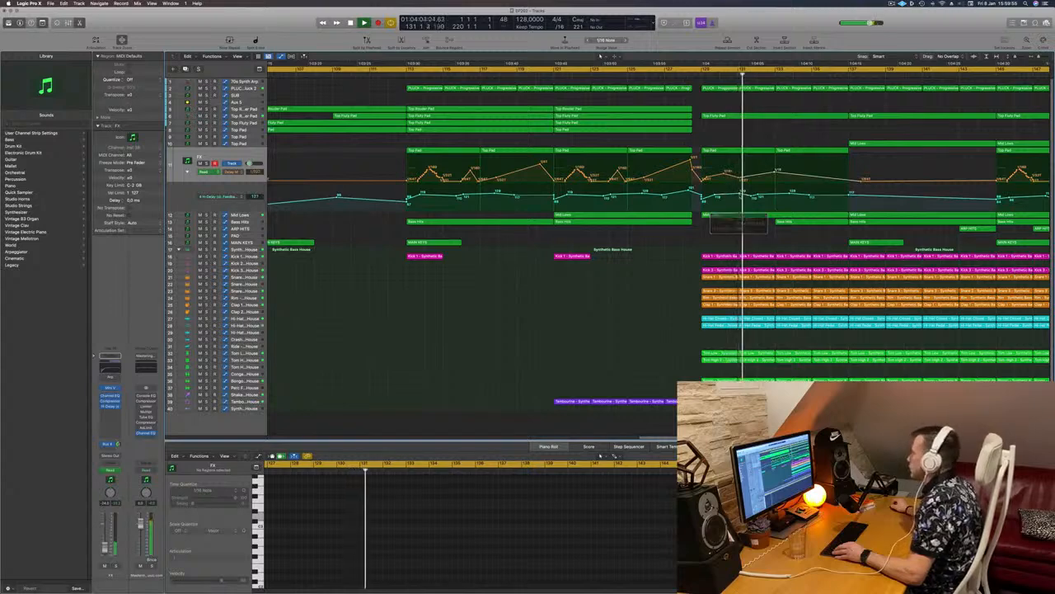
drag(755, 197, 777, 197)
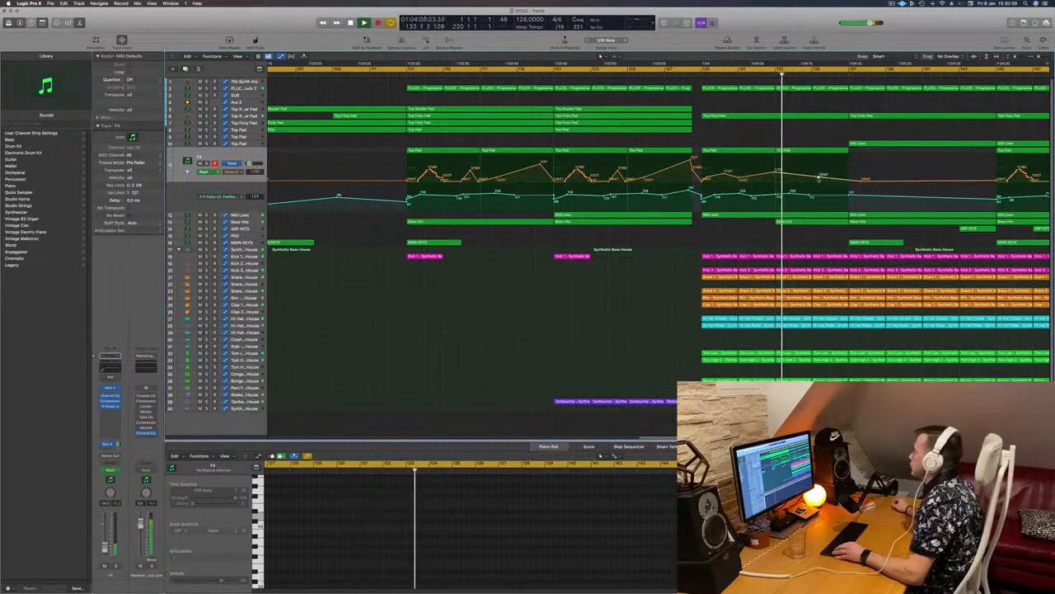
click(821, 167)
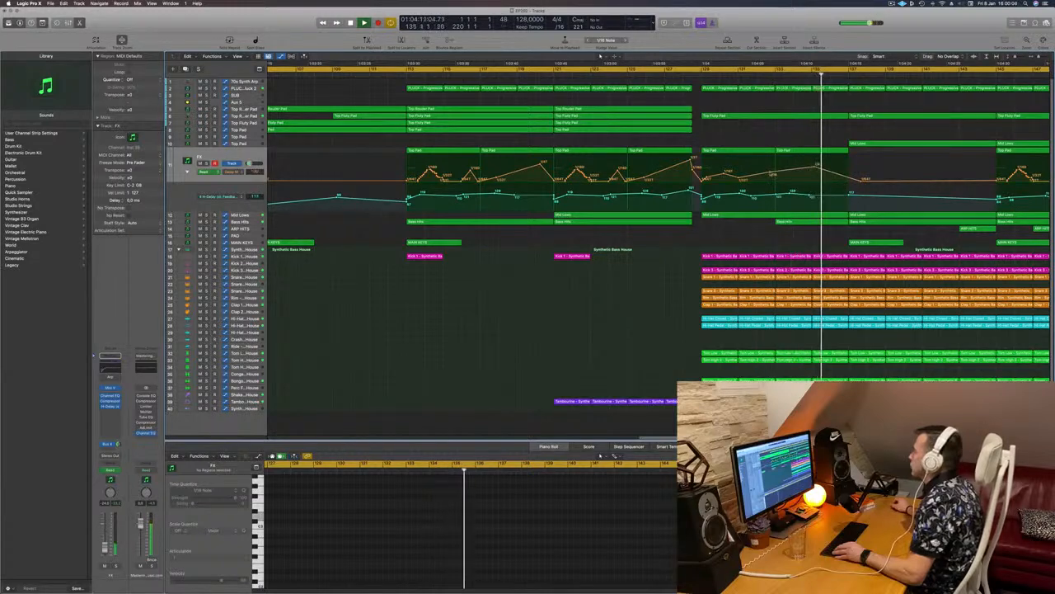
mouse_move(777, 175)
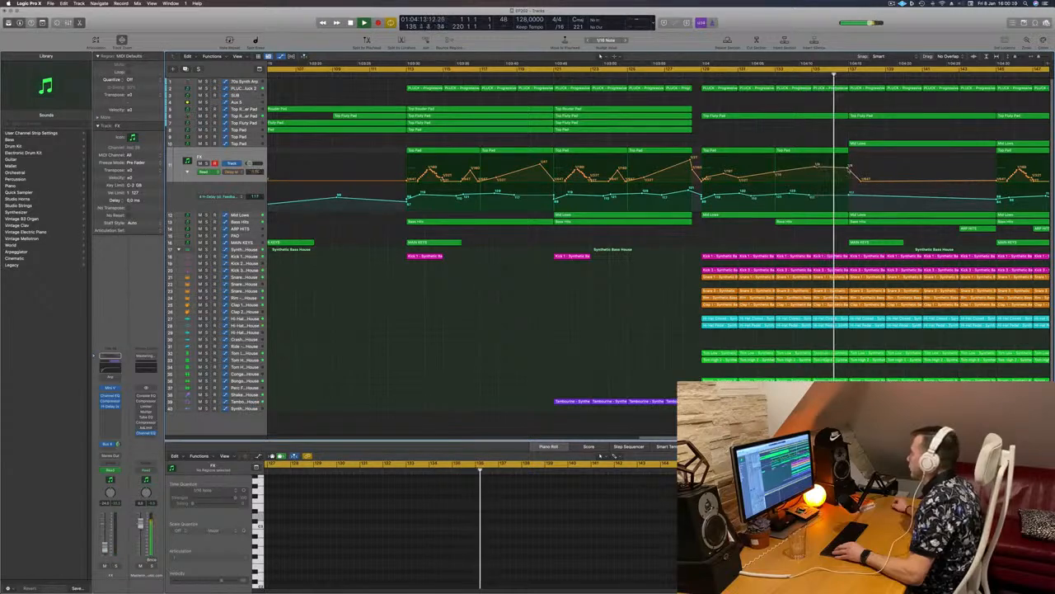
mouse_move(849, 168)
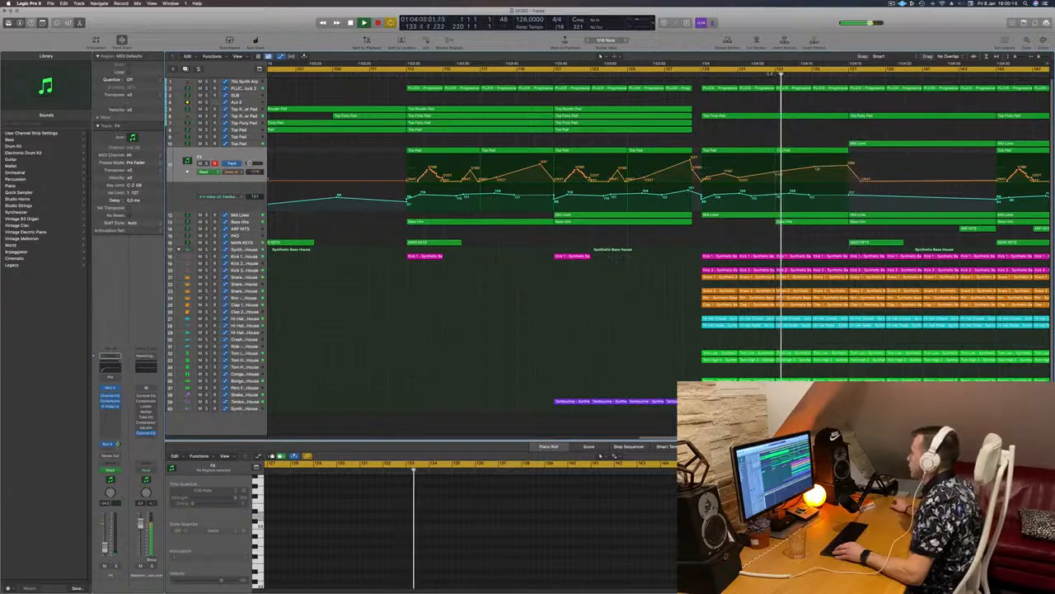
click(698, 76)
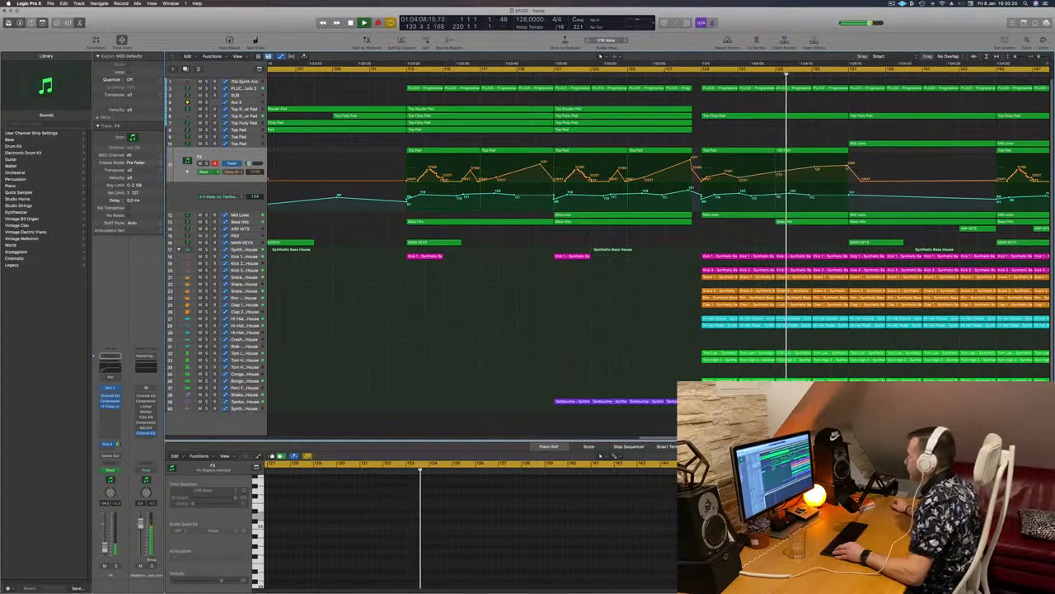
Step: Hold the FX delay feedback curve up to bar 137, drop it steeply just after that bar, and replay from bar 129
click(849, 165)
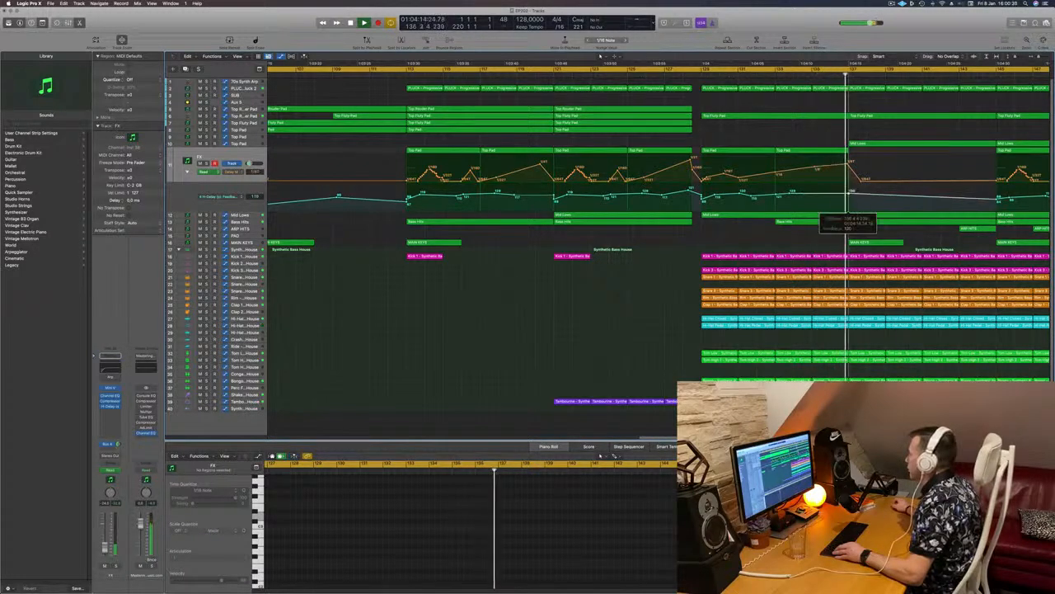
click(698, 71)
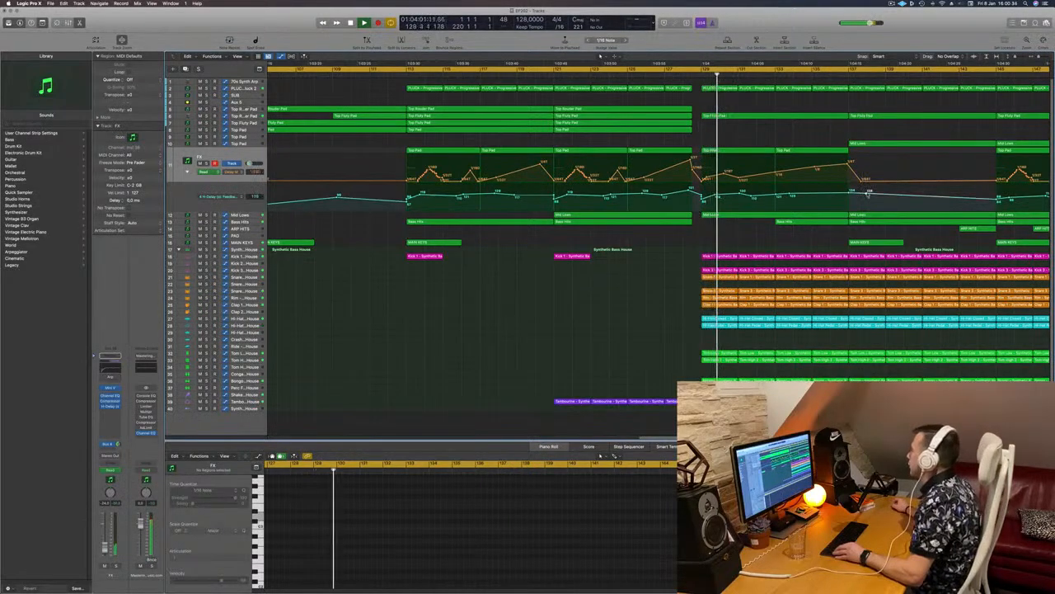
drag(864, 195, 866, 209)
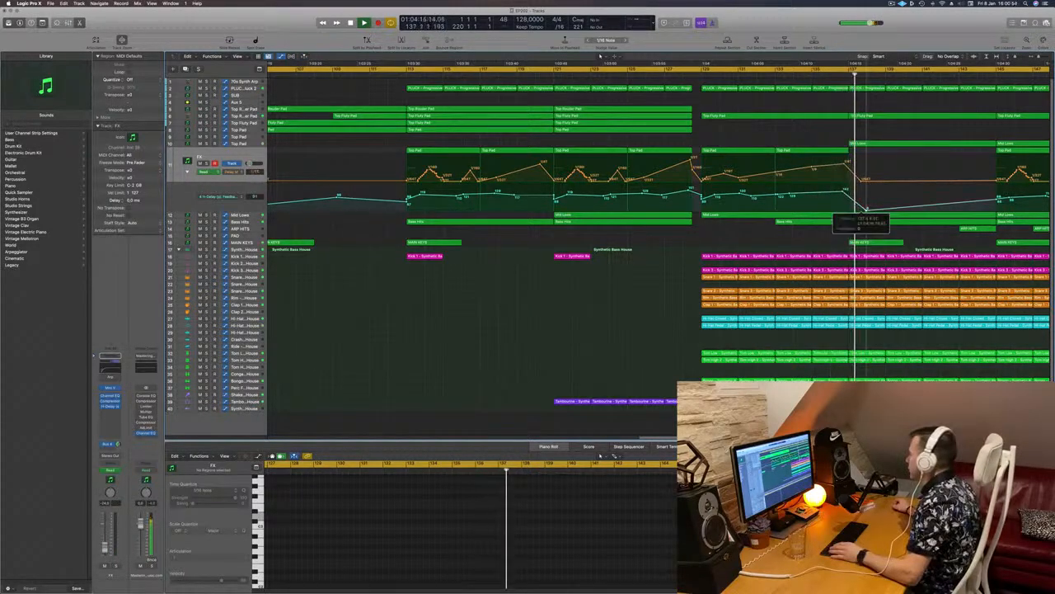
click(691, 75)
key(super+Left)
key(super+Left)
key(super+Left)
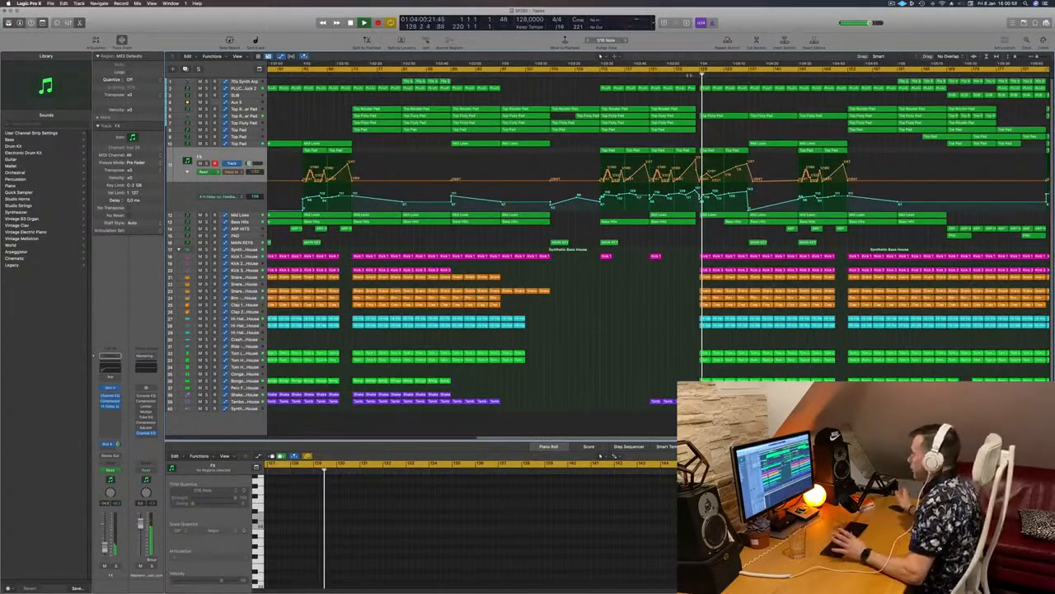